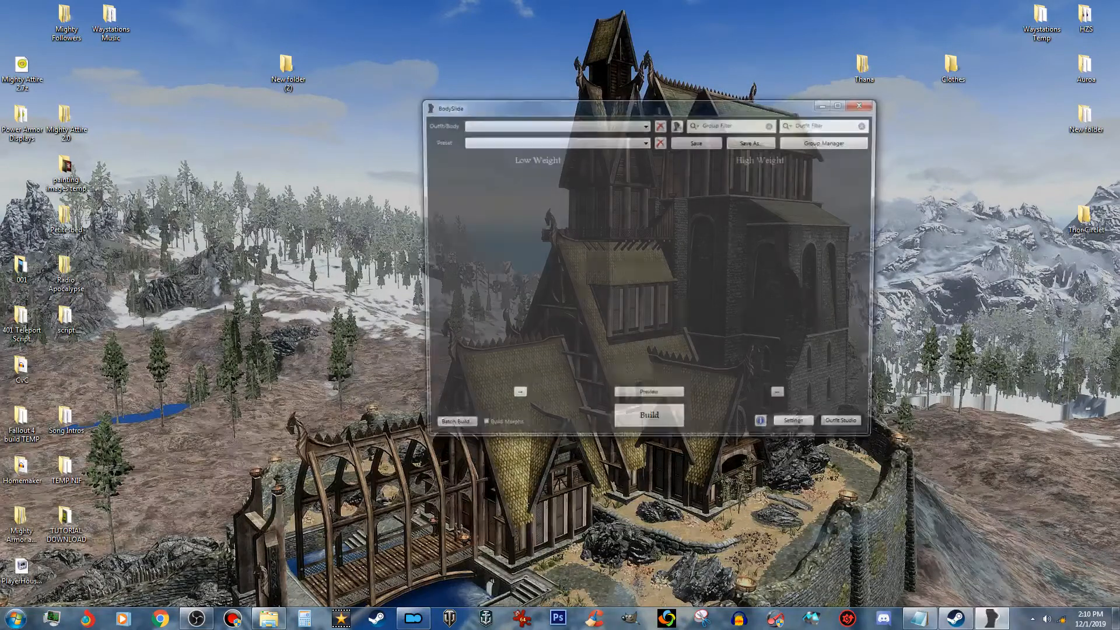
Step: Launch Outfit Studio from BodySlide and load femalebody_1.nif from the Thana Body meshes folder as the reference
left_click_drag(755, 106, 540, 84)
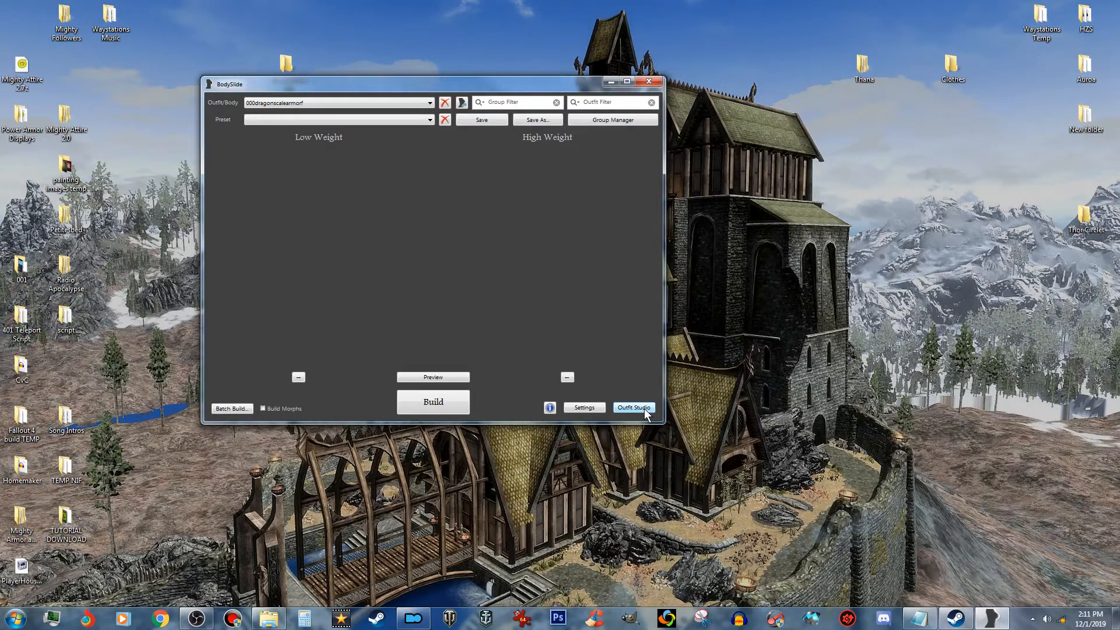
left_click(645, 410)
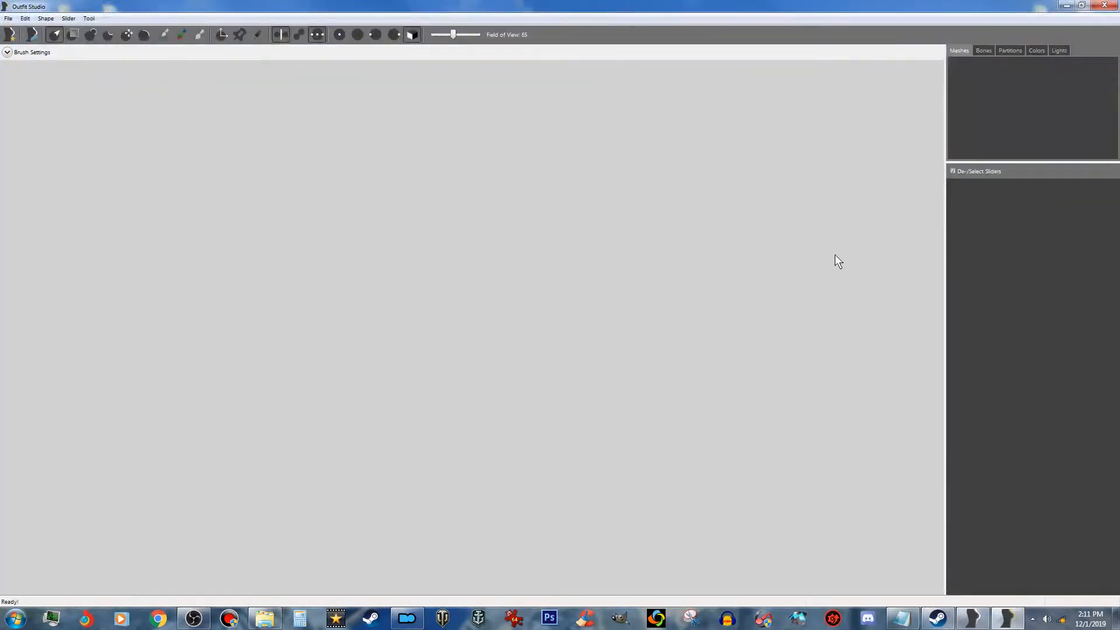
left_click(8, 18)
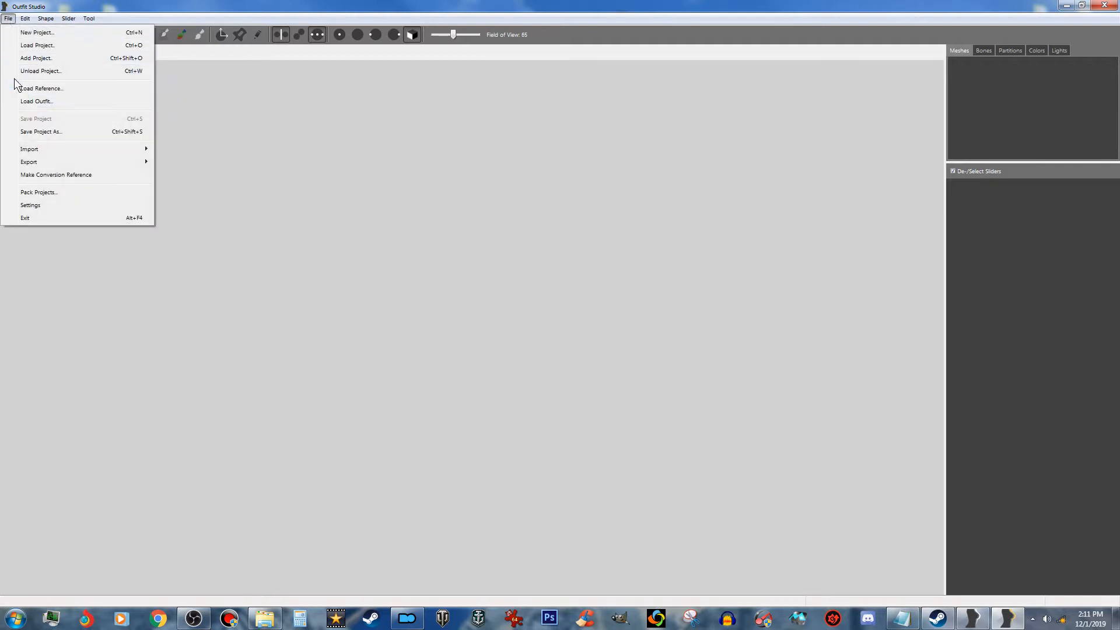
left_click(53, 88)
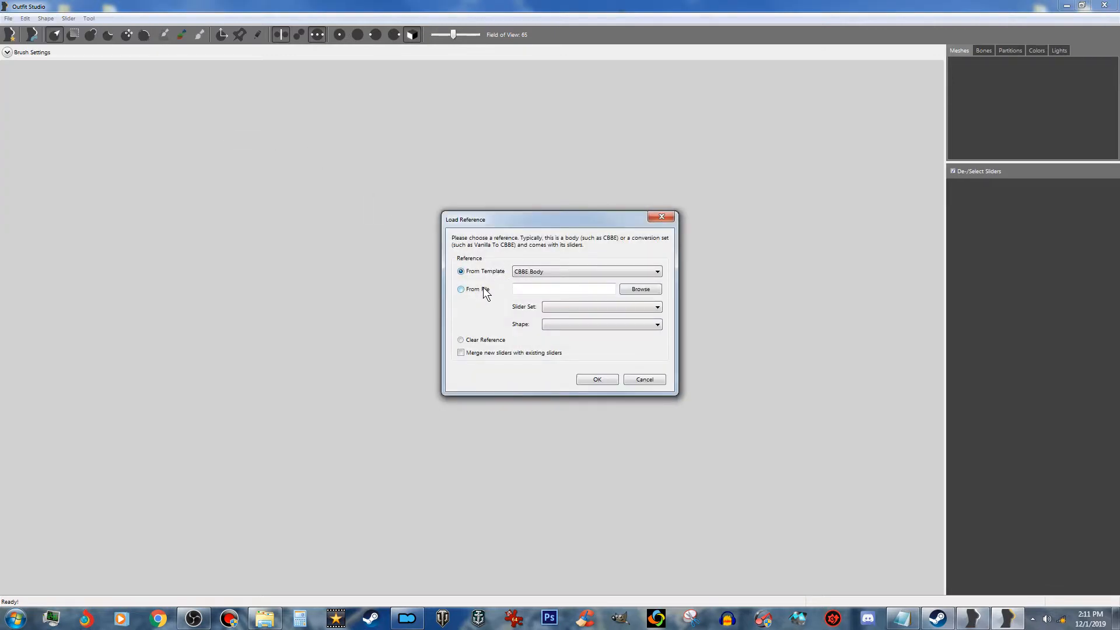
left_click(461, 289)
left_click(652, 292)
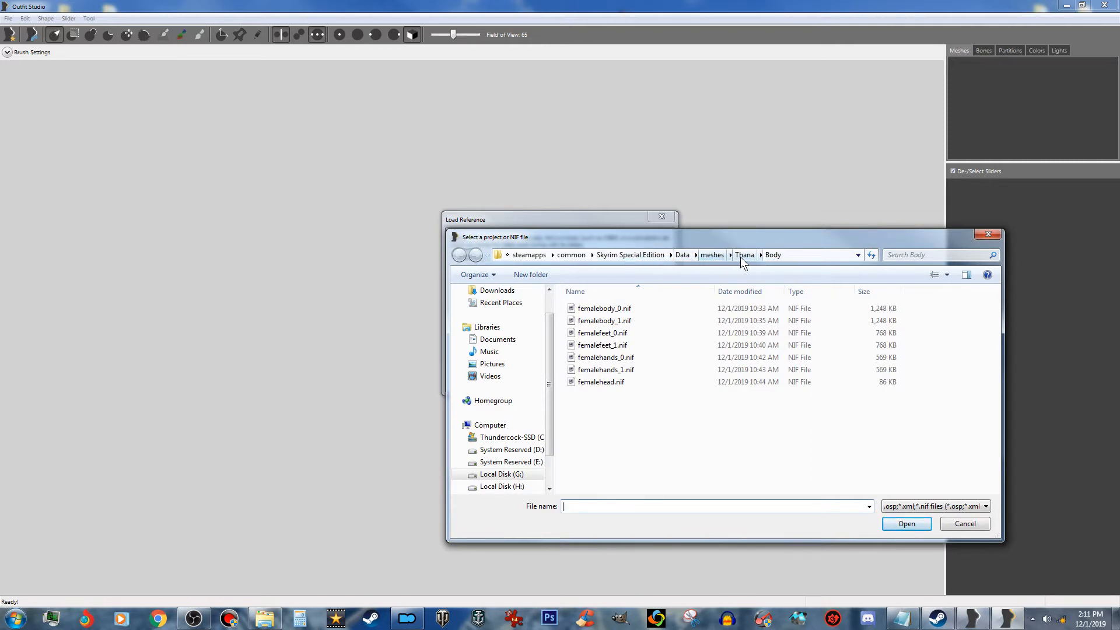
left_click(633, 322)
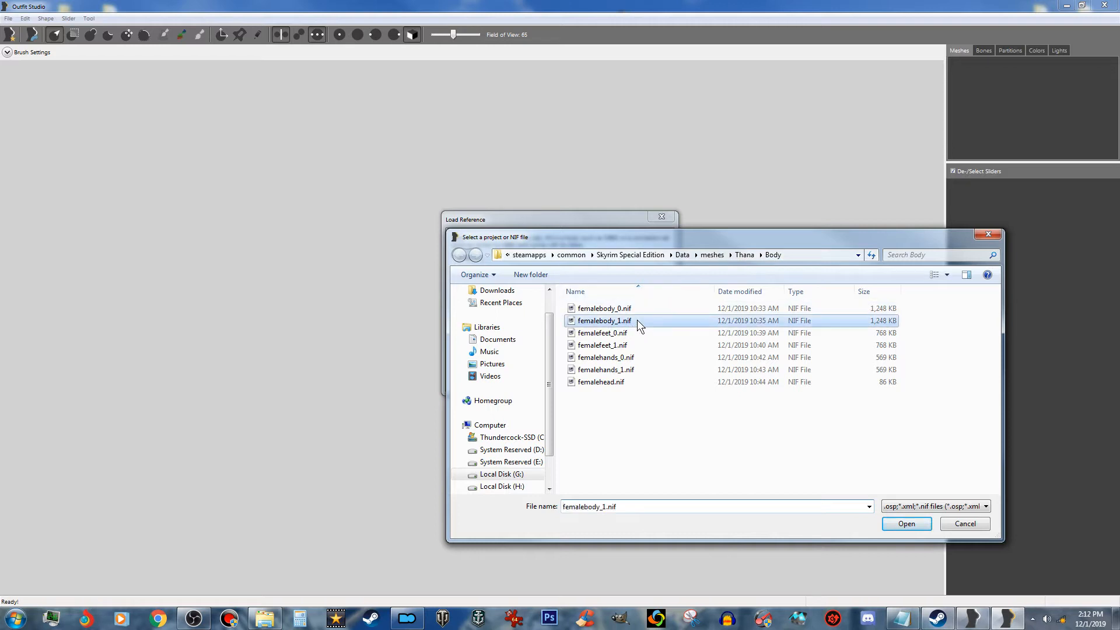
left_click(904, 525)
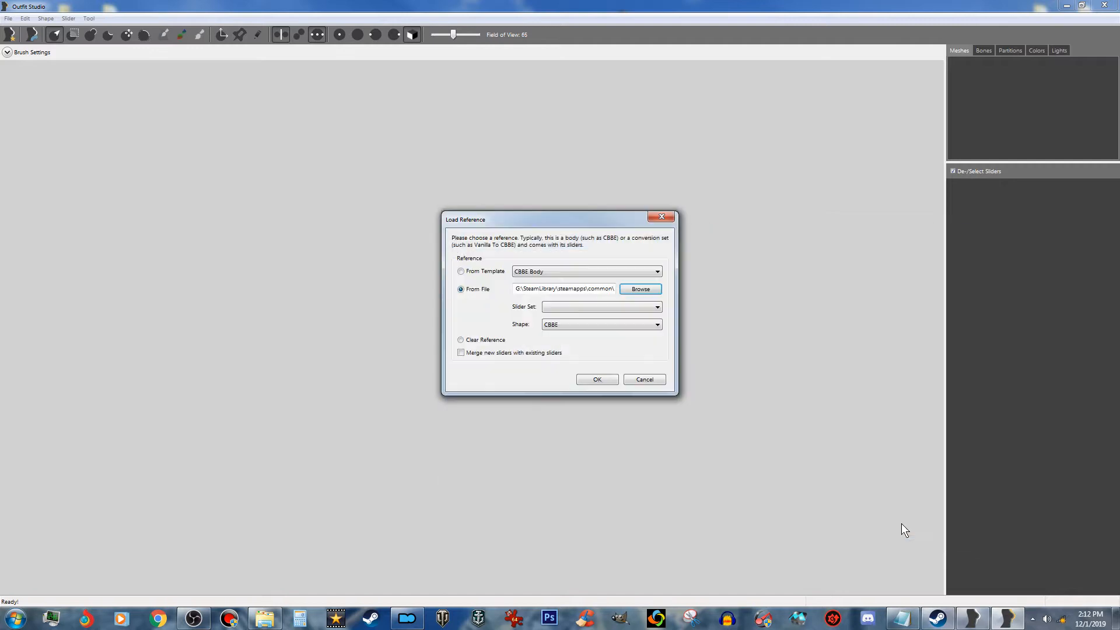
left_click(602, 379)
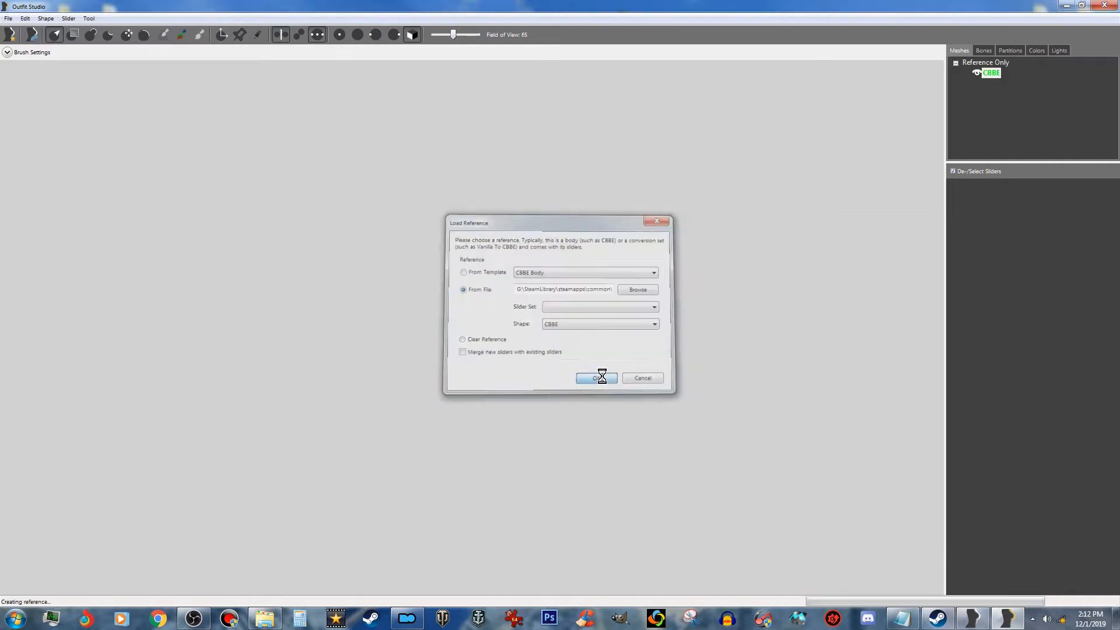
Step: Load nordiccarvedcuirassf_1.nif from the Thana Armor meshes folder as the outfit, with textures searched automatically
right_click_drag(651, 301, 397, 328)
left_click(8, 18)
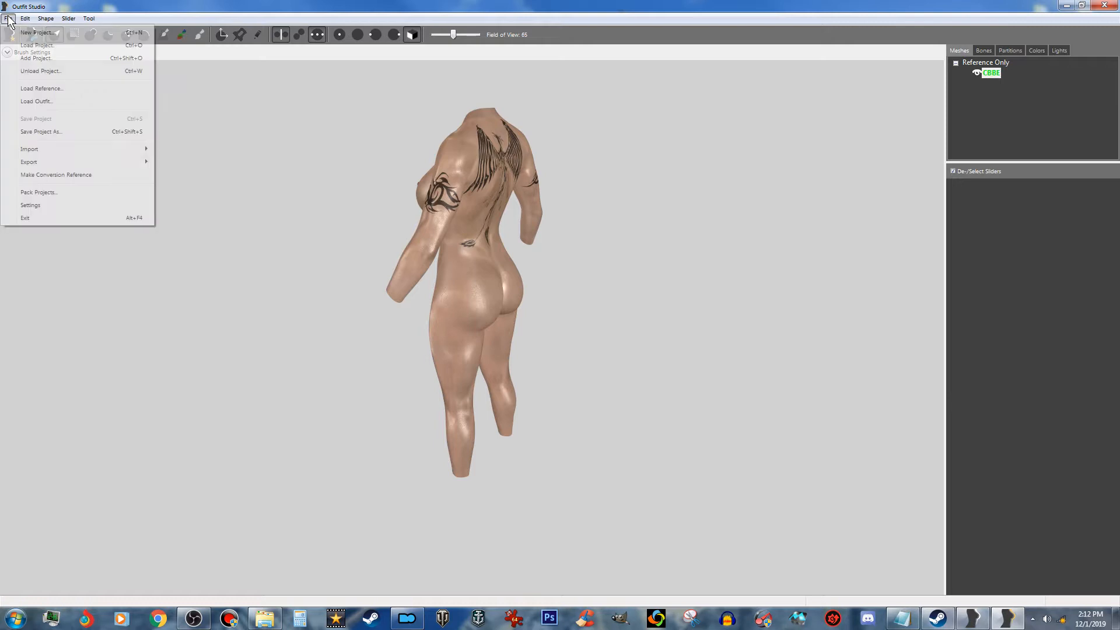
left_click(51, 100)
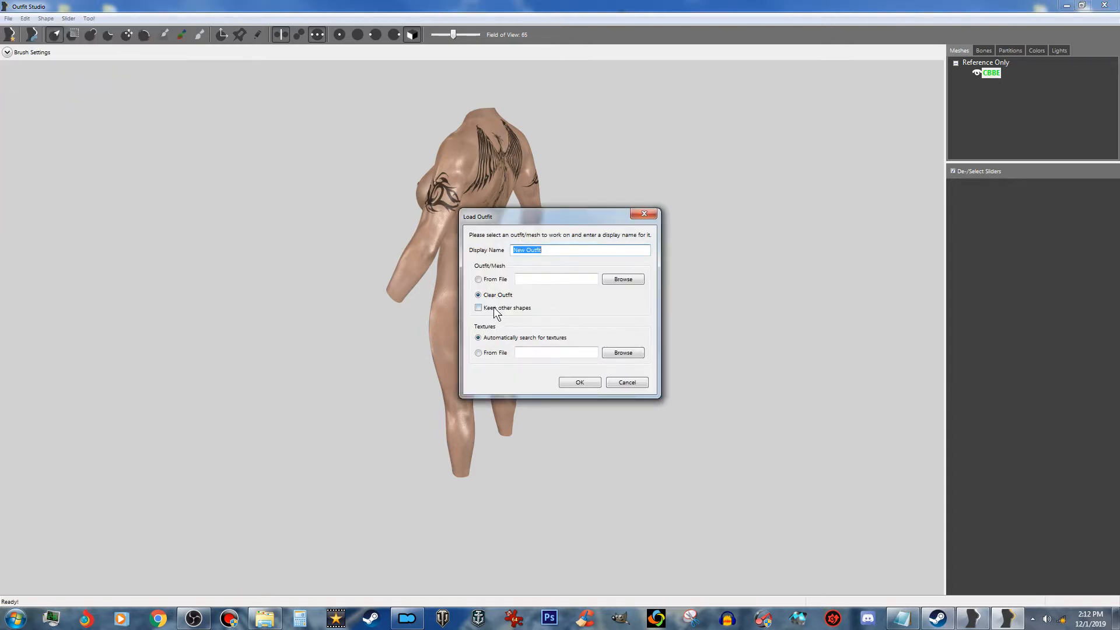
left_click(488, 282)
left_click(626, 278)
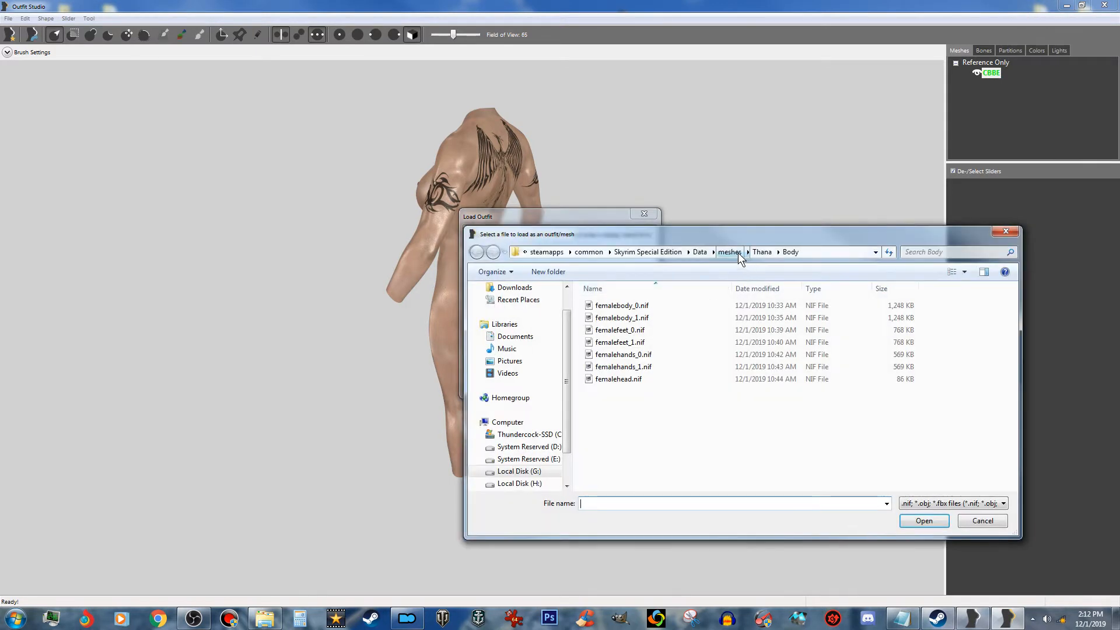
left_click(762, 252)
double_click(653, 308)
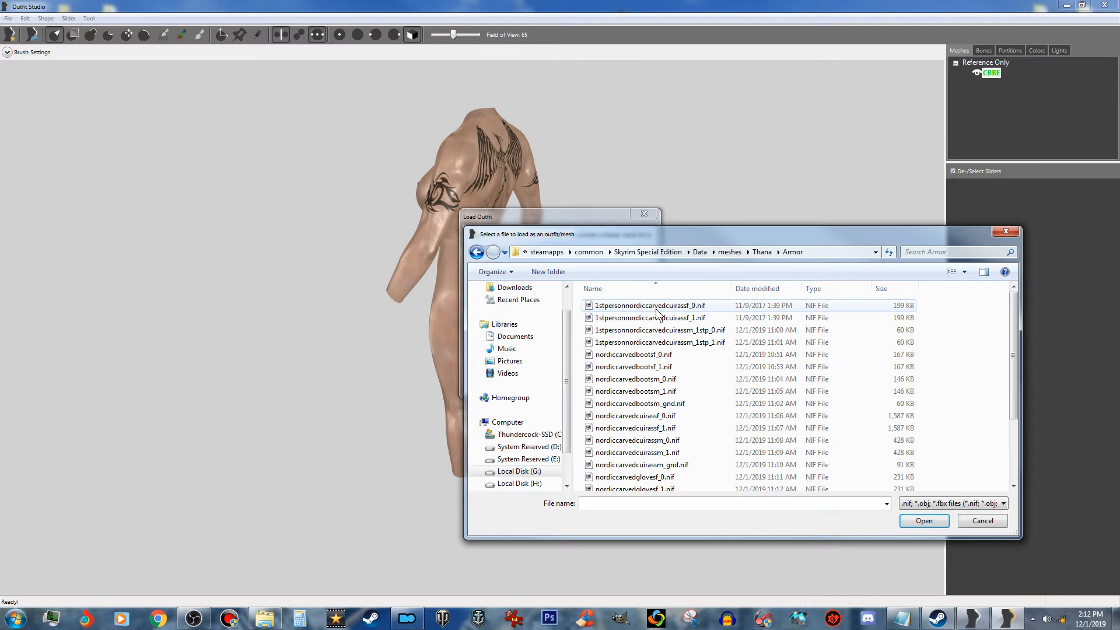
left_click(678, 428)
left_click(921, 521)
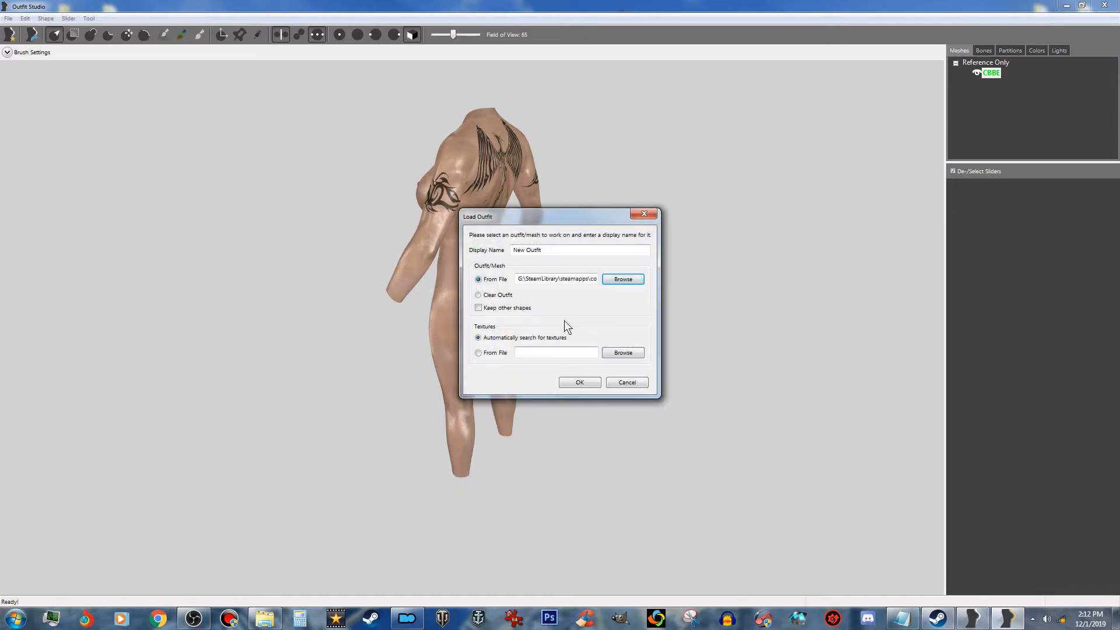
left_click(580, 383)
Step: Delete the duplicate body mesh CBBE_outfit that came with the cuirass
right_click_drag(579, 370, 783, 372)
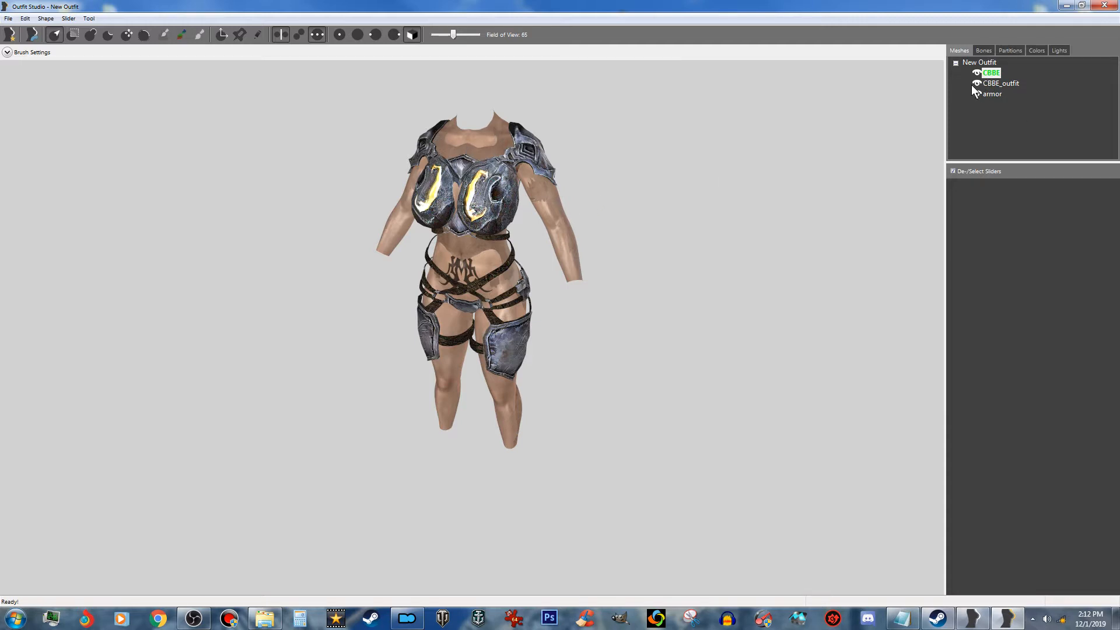
right_click(1015, 89)
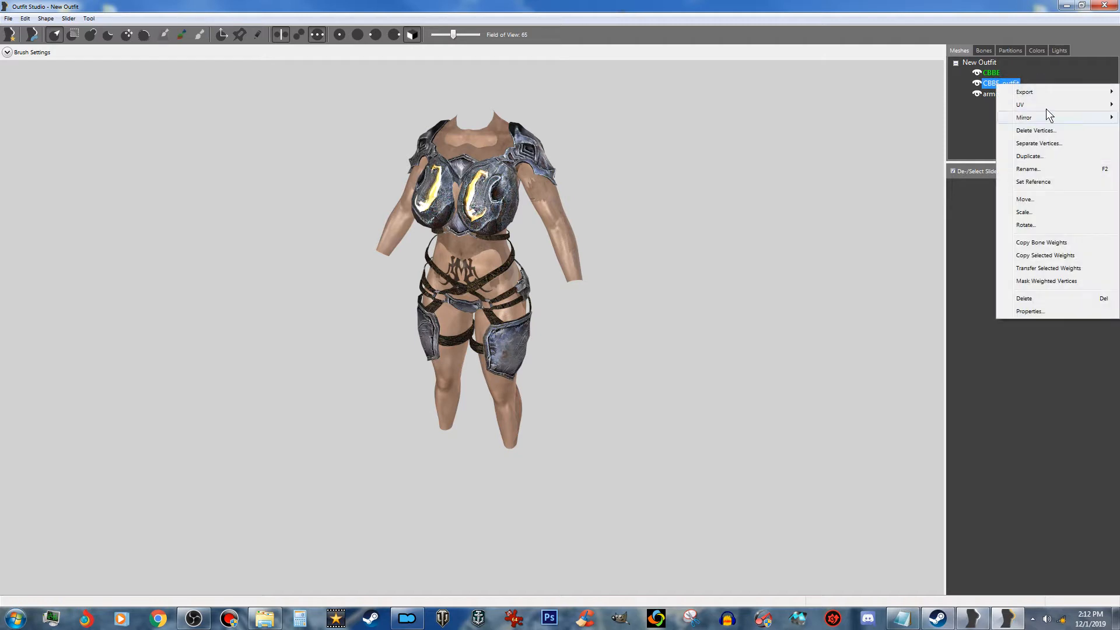
left_click(1032, 300)
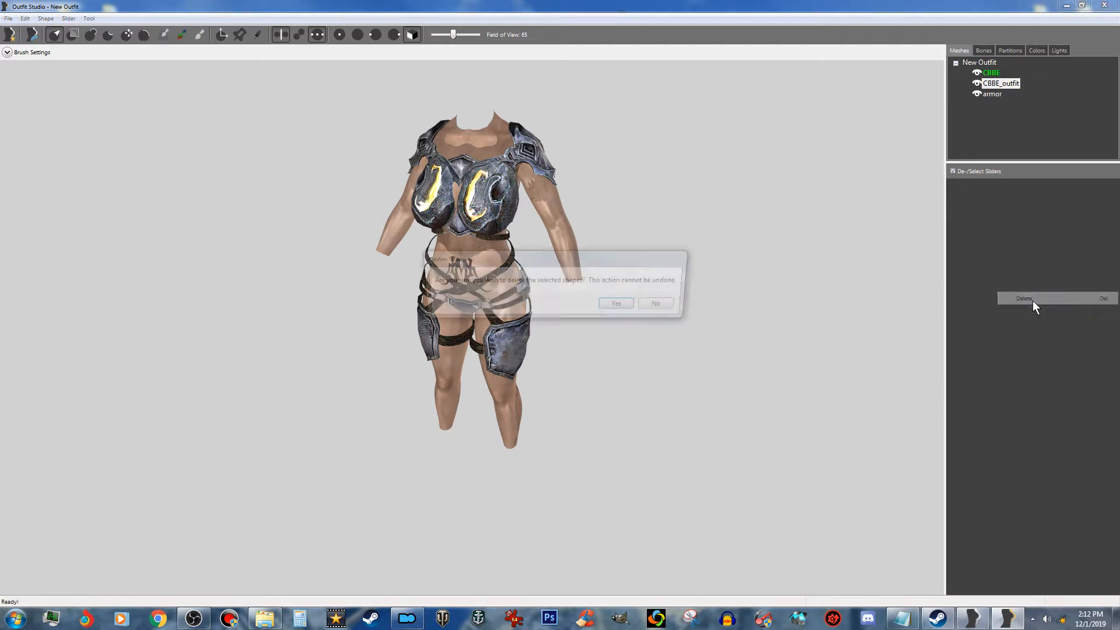
left_click(620, 305)
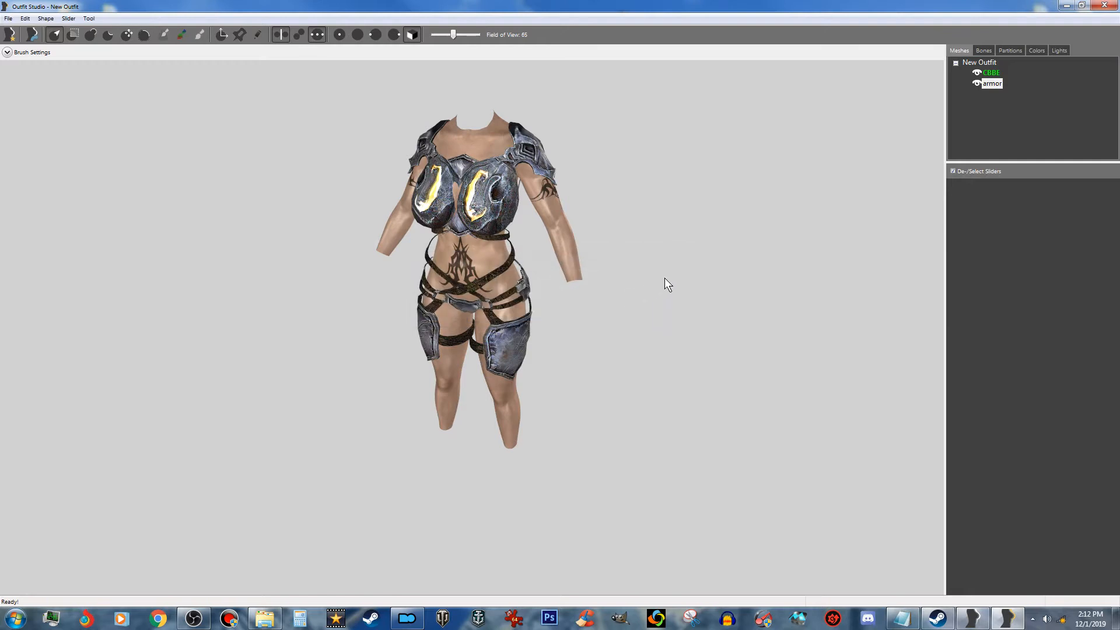
Step: Add the boots by loading nordiccarvedbootsf_1.nif as an outfit while keeping the other shapes
scroll(663, 278, "up", 3)
right_click_drag(679, 285, 704, 276)
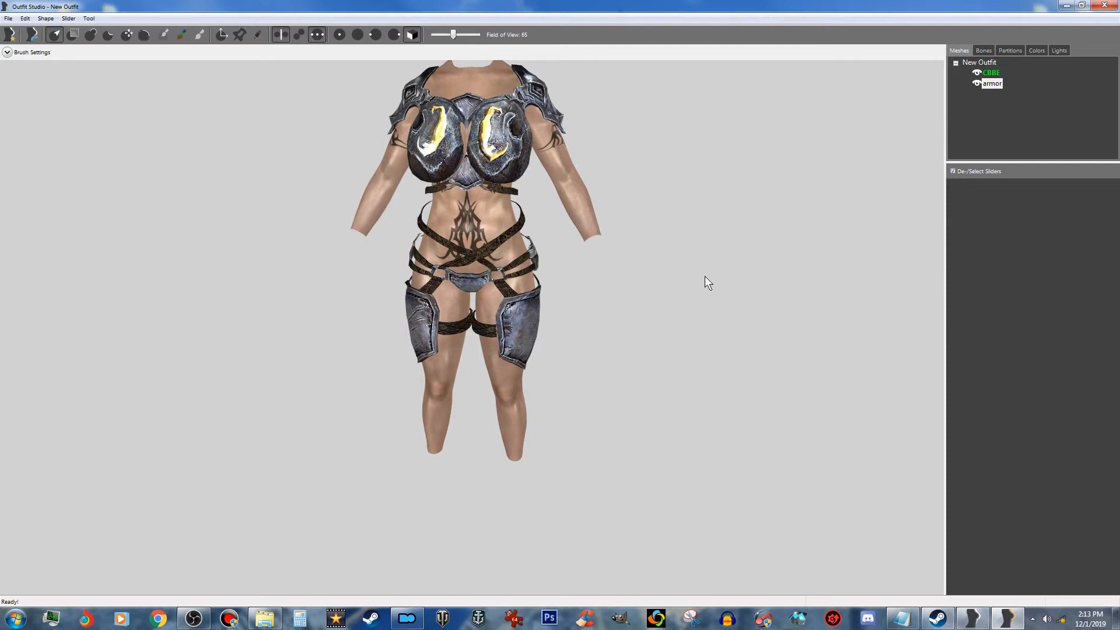
scroll(706, 276, "up", 2)
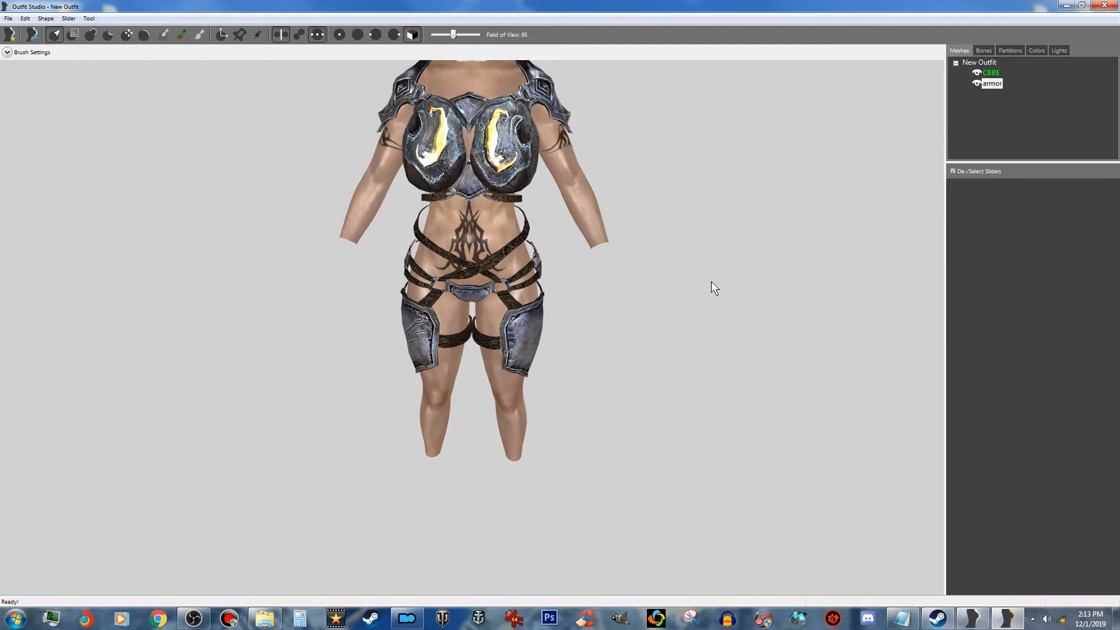
left_click(4, 20)
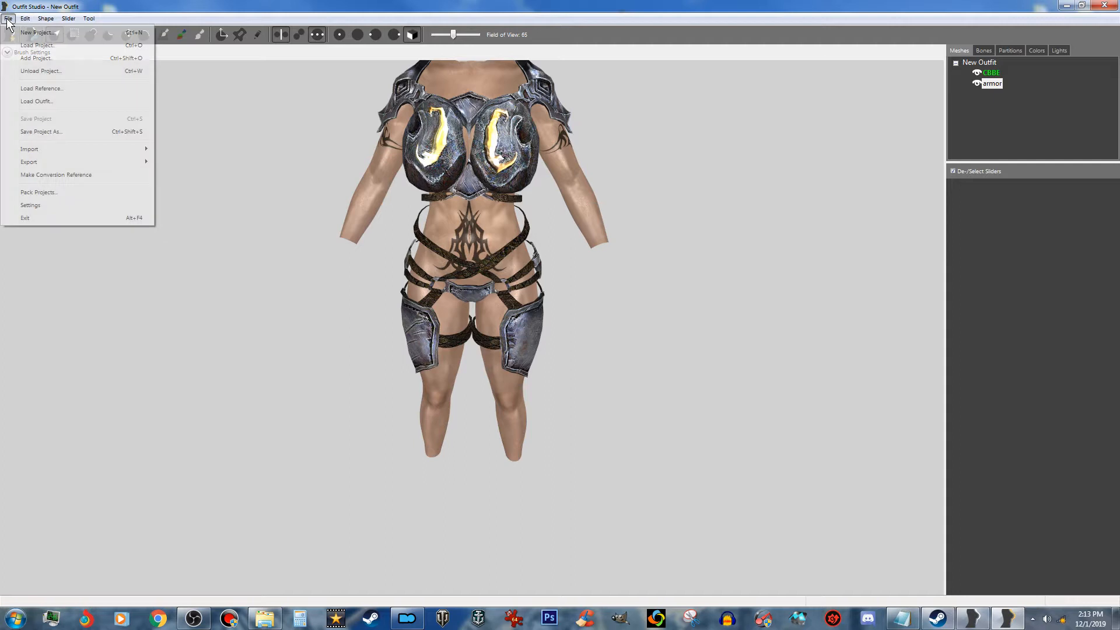
left_click(36, 101)
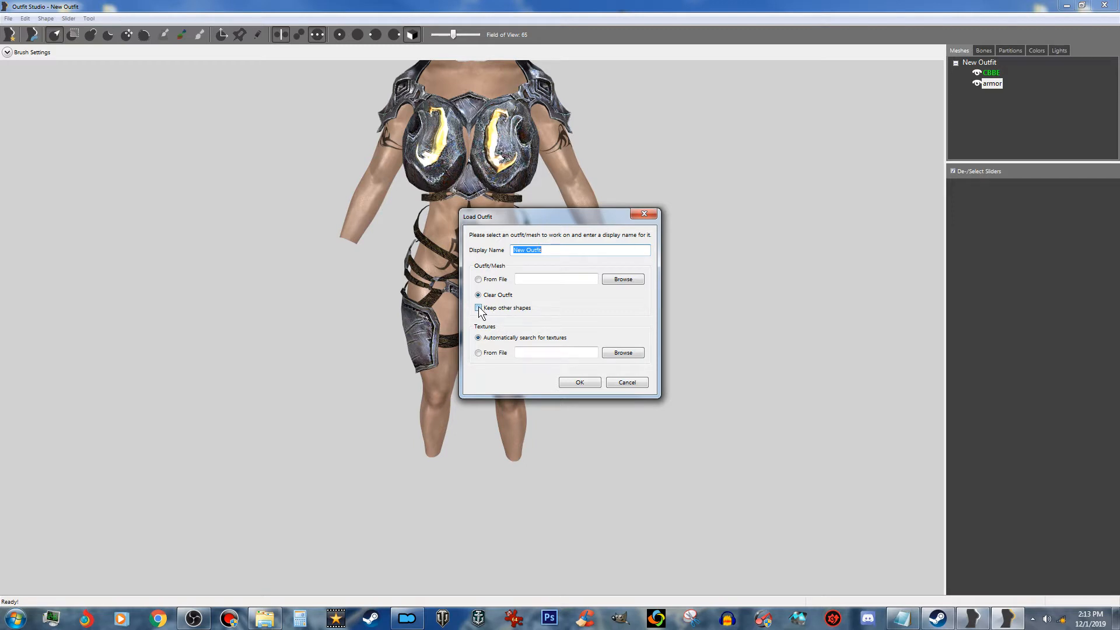
left_click(479, 308)
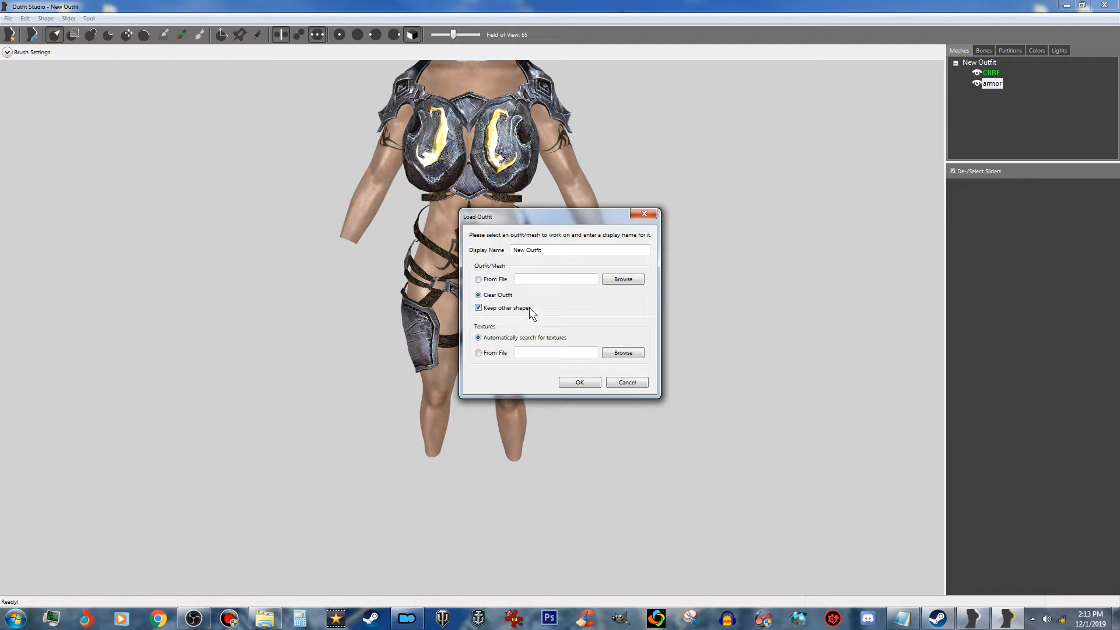
left_click(494, 281)
left_click(622, 280)
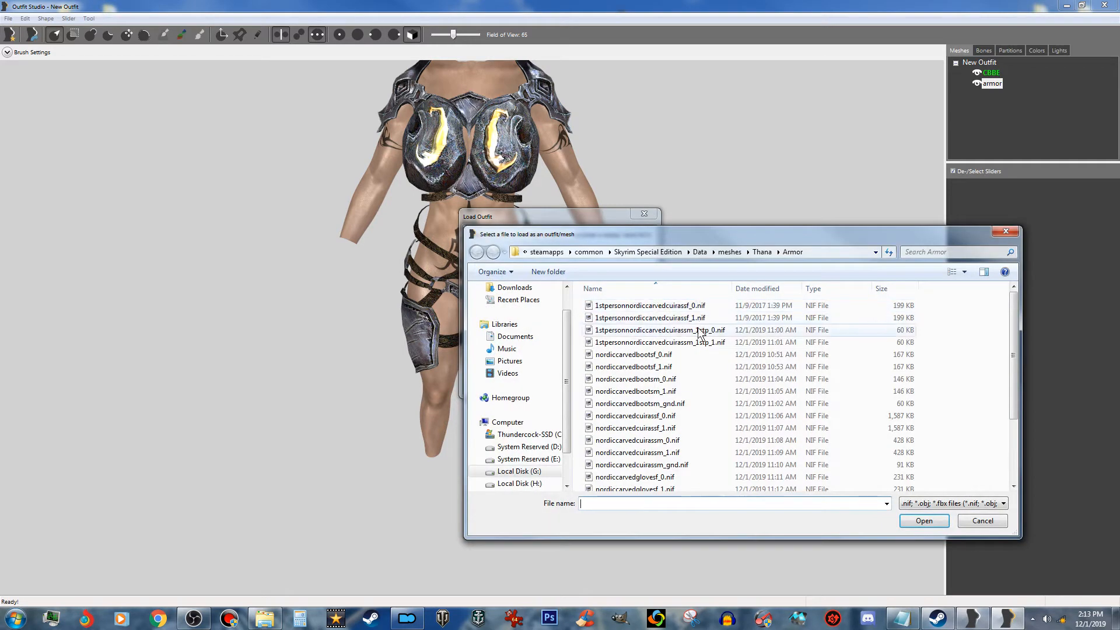
left_click(686, 366)
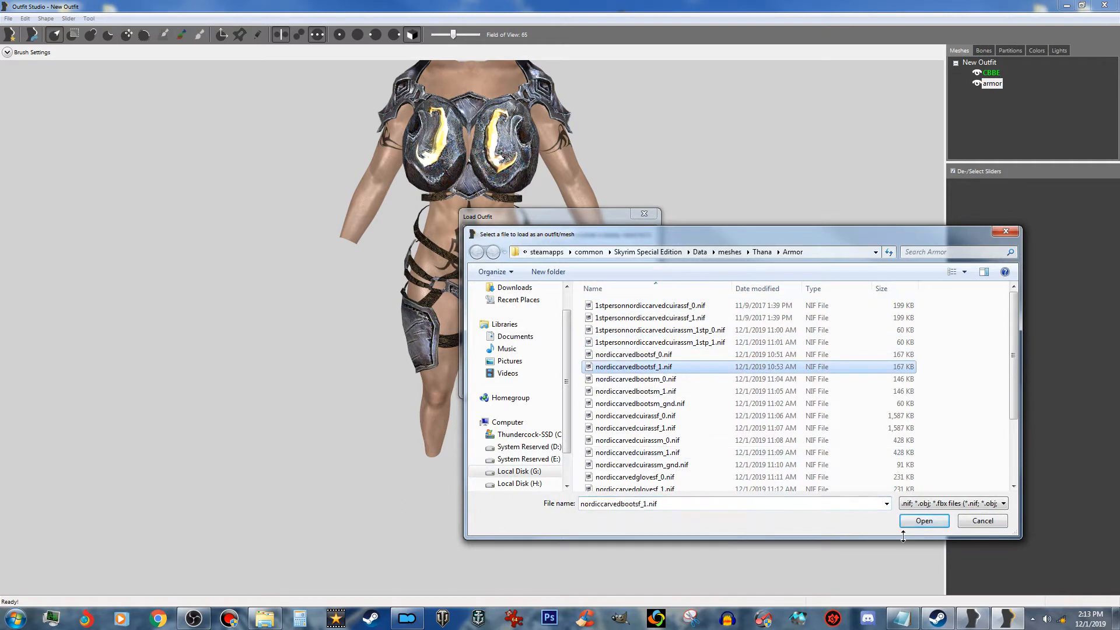
left_click(927, 521)
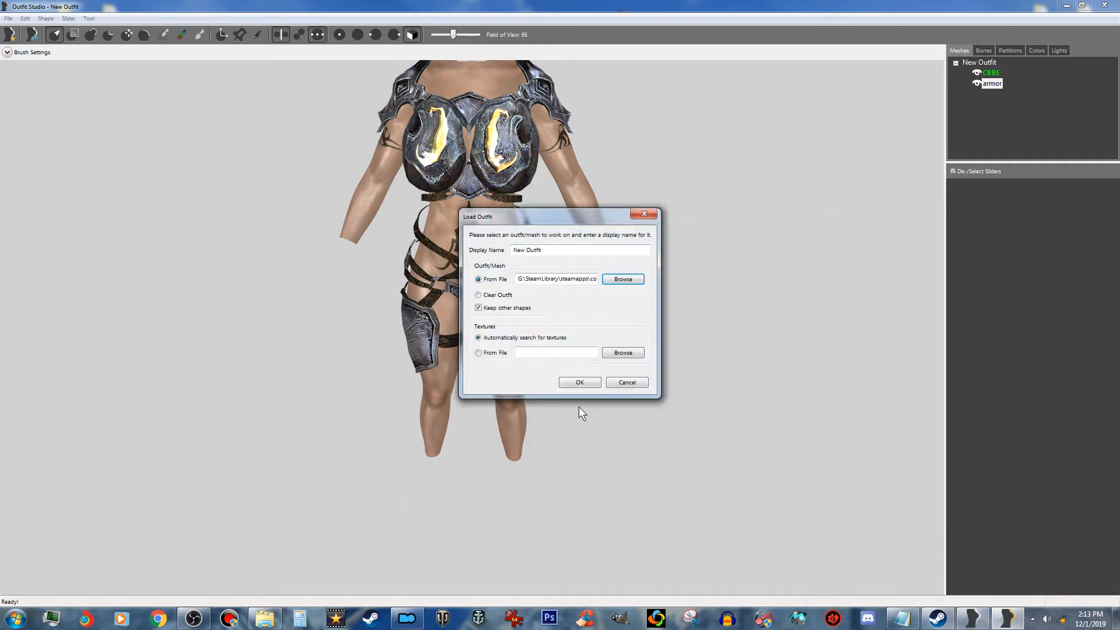
left_click(580, 382)
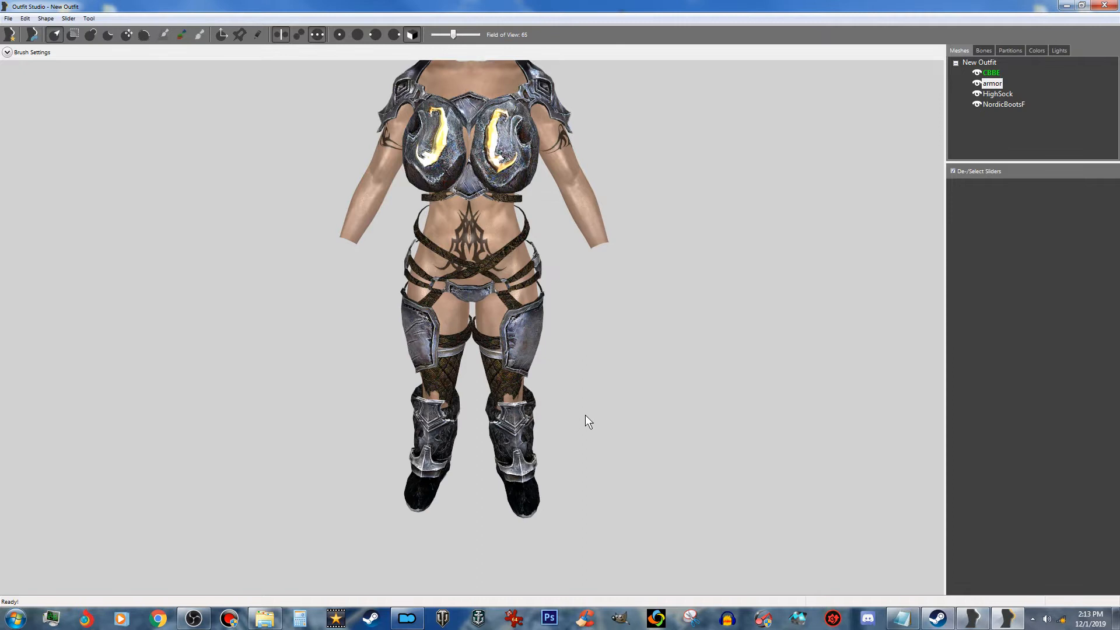
Step: Add the gloves by loading nordiccarvedglovesf_1.nif as an outfit while keeping the other shapes
right_click_drag(640, 404, 564, 410)
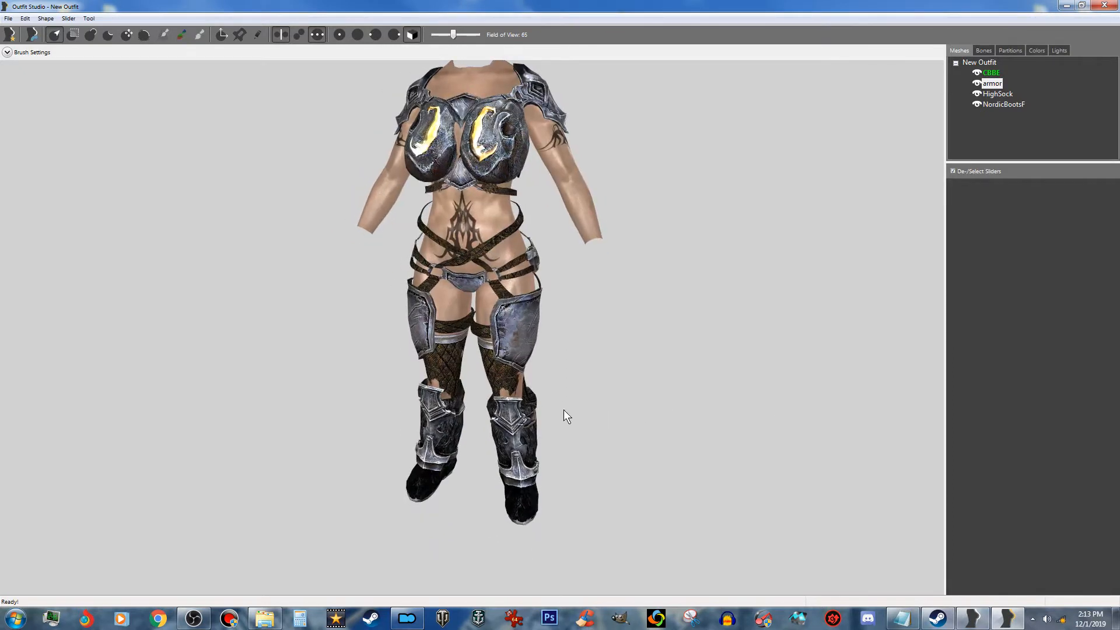
left_click(8, 18)
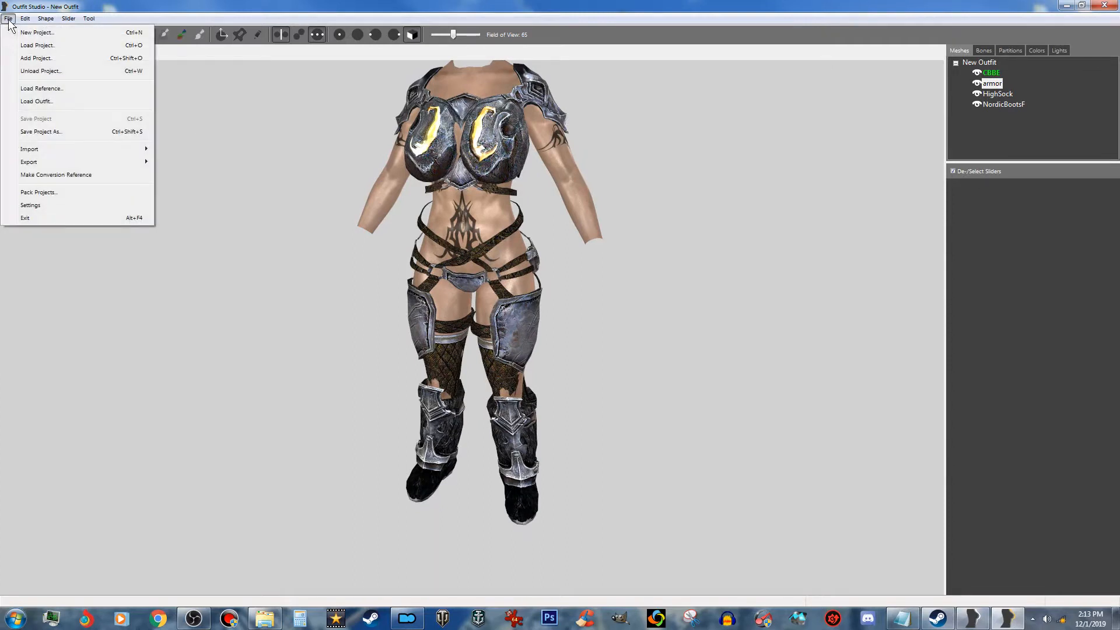
left_click(37, 104)
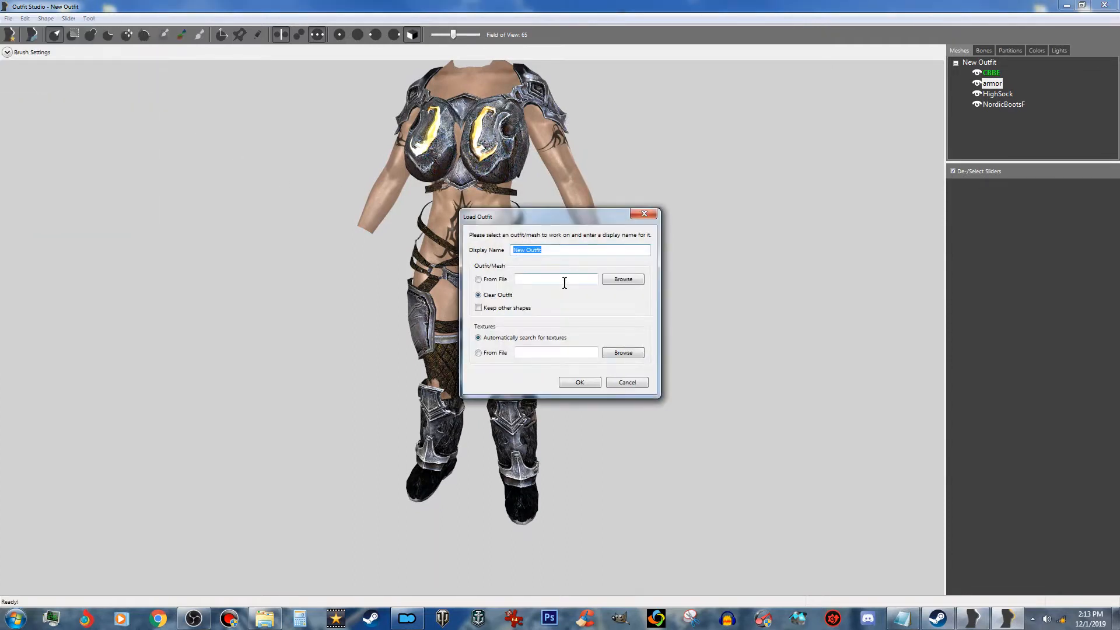
left_click(516, 307)
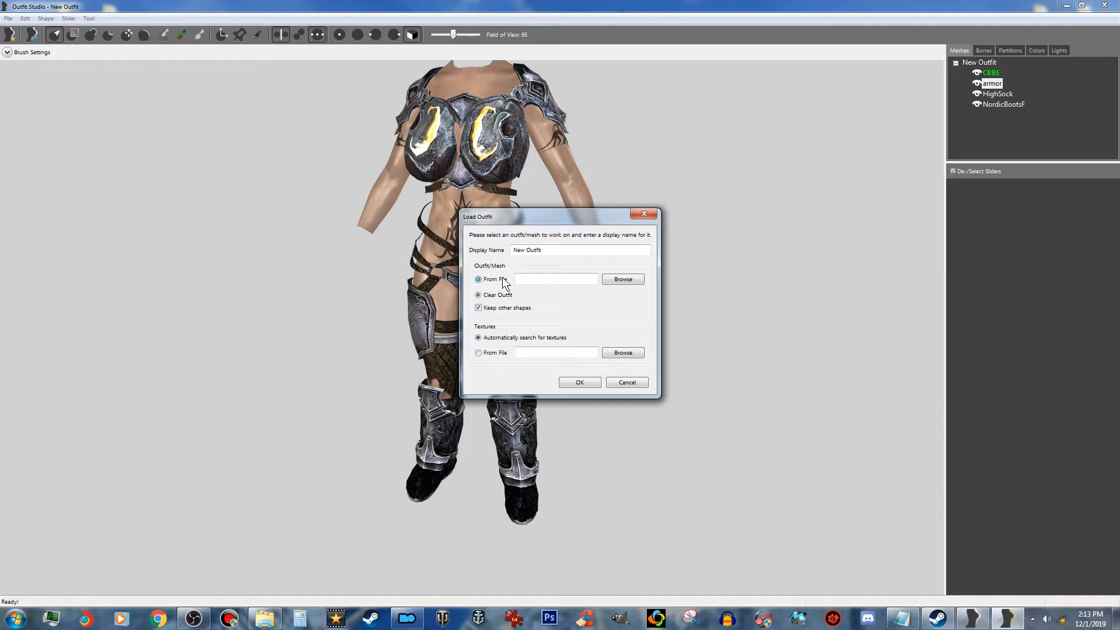
left_click(622, 279)
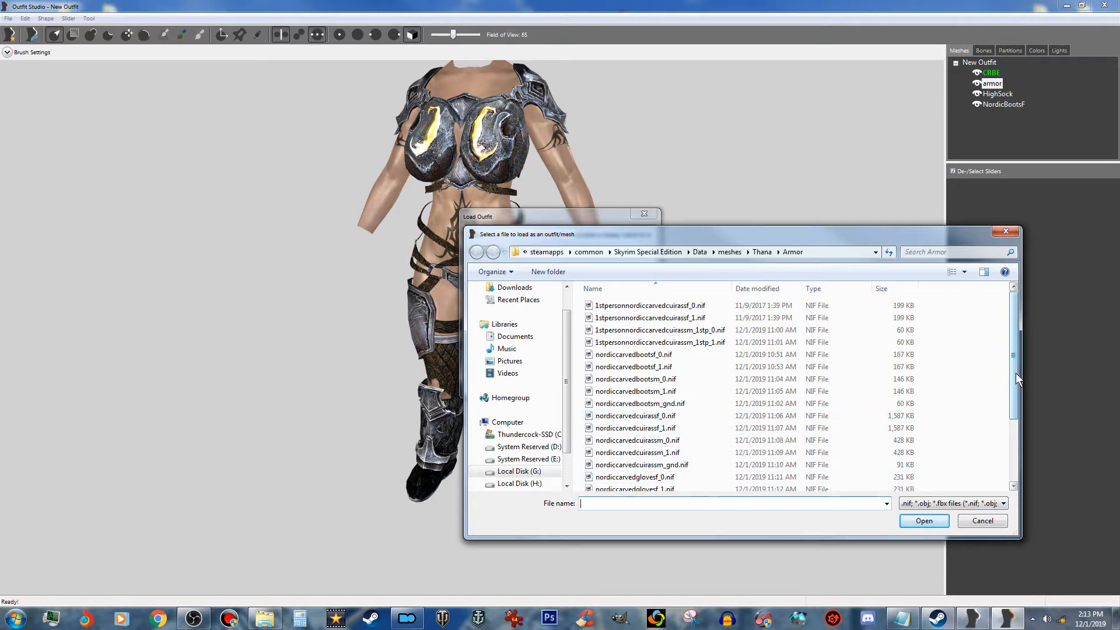
left_click_drag(1016, 373, 1016, 401)
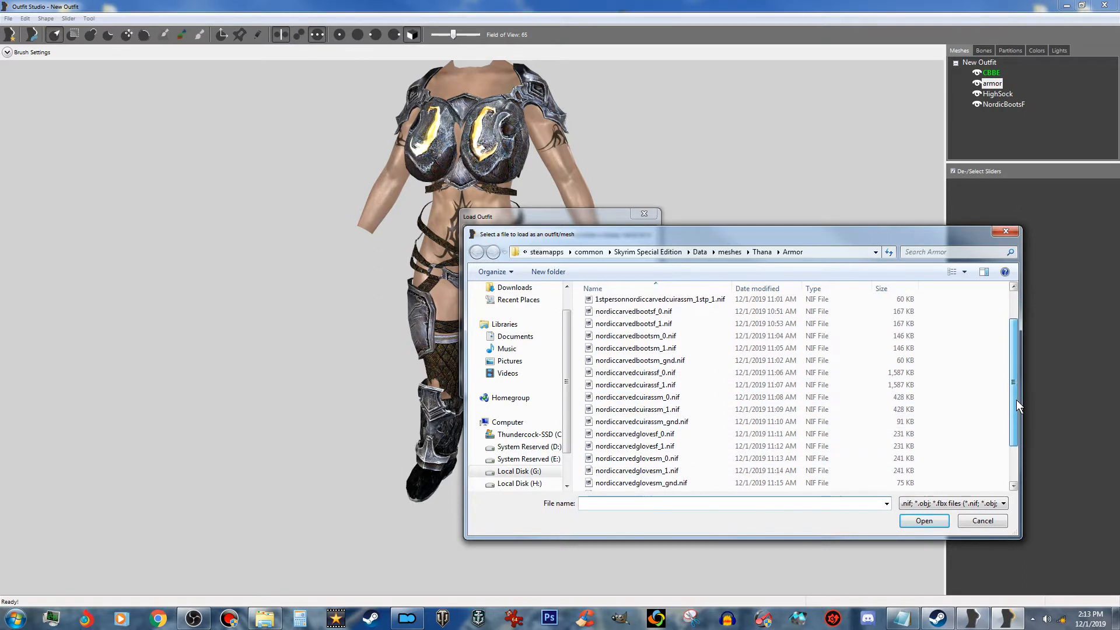
left_click(670, 447)
left_click(934, 521)
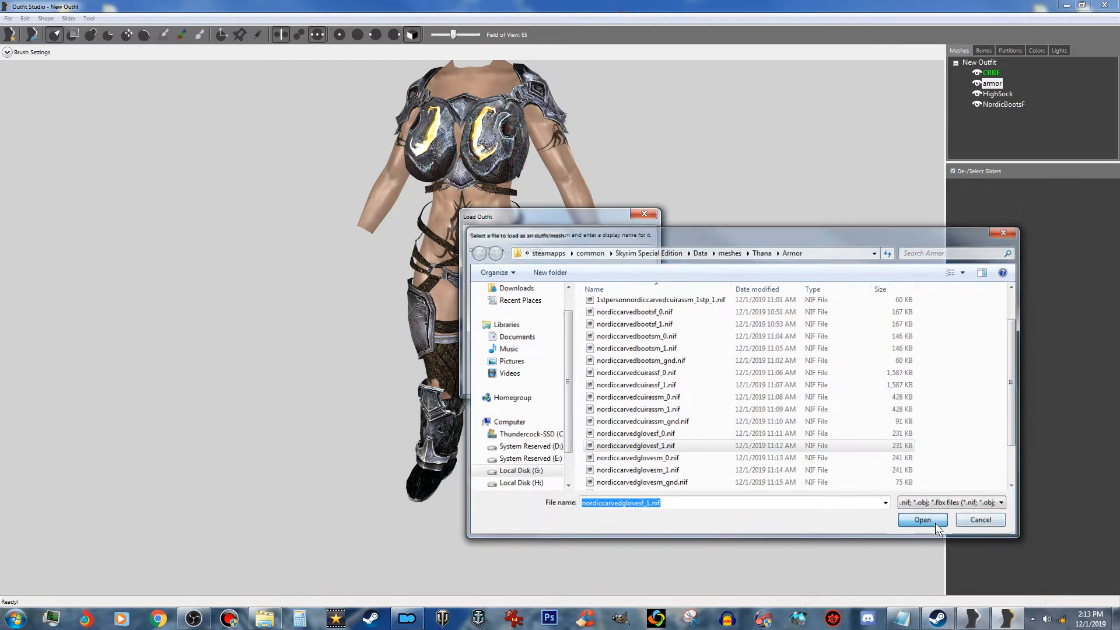
left_click(580, 382)
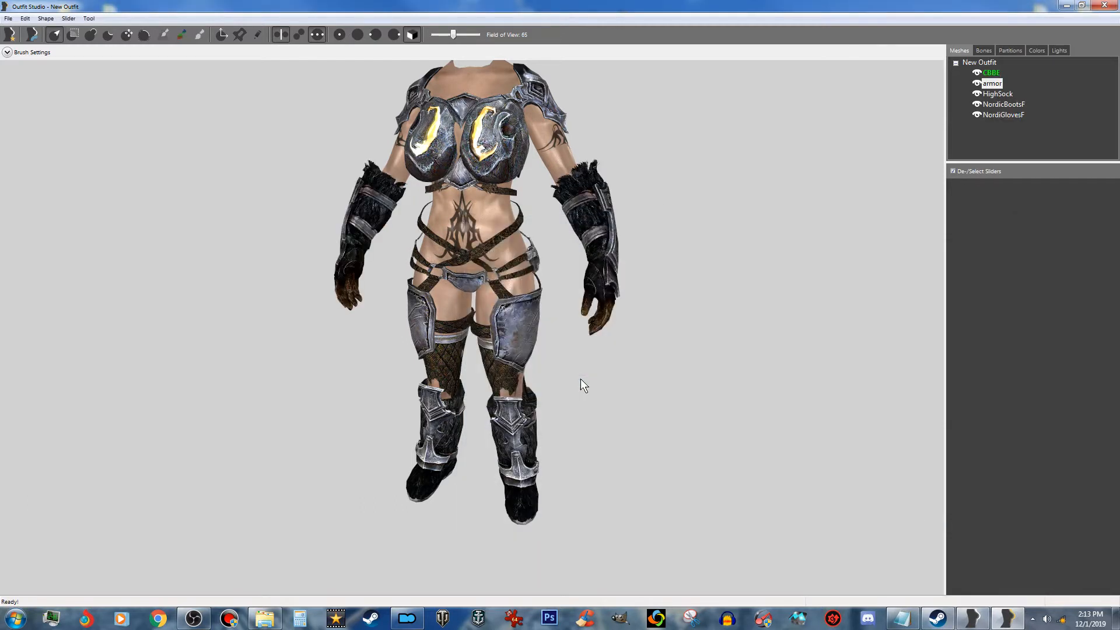
right_click_drag(618, 352, 857, 345)
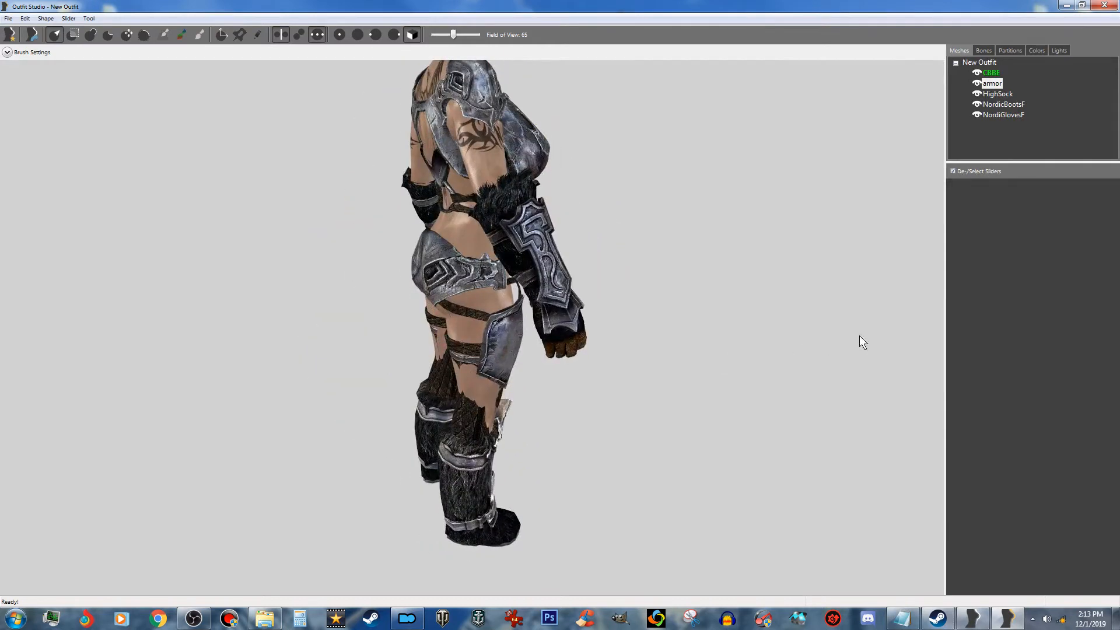
Step: Inspect the assembled outfit from behind and in front, cycling the CBBE body's visibility to check its fit under the armor
right_click_drag(727, 338, 828, 357)
scroll(828, 338, "up", 3)
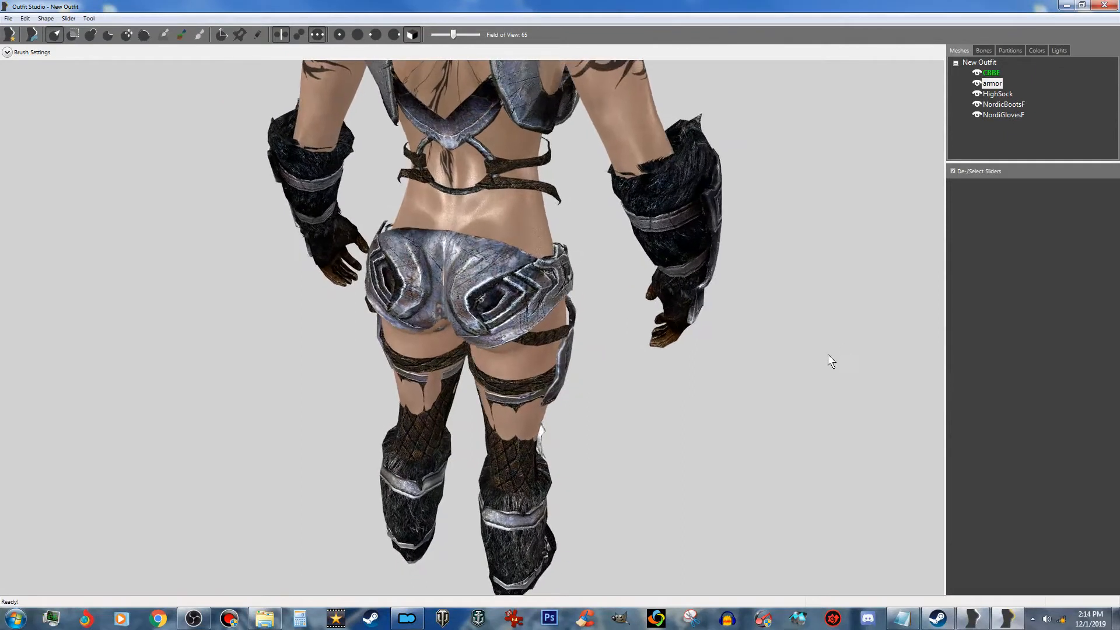
left_click(978, 73)
left_click(978, 73)
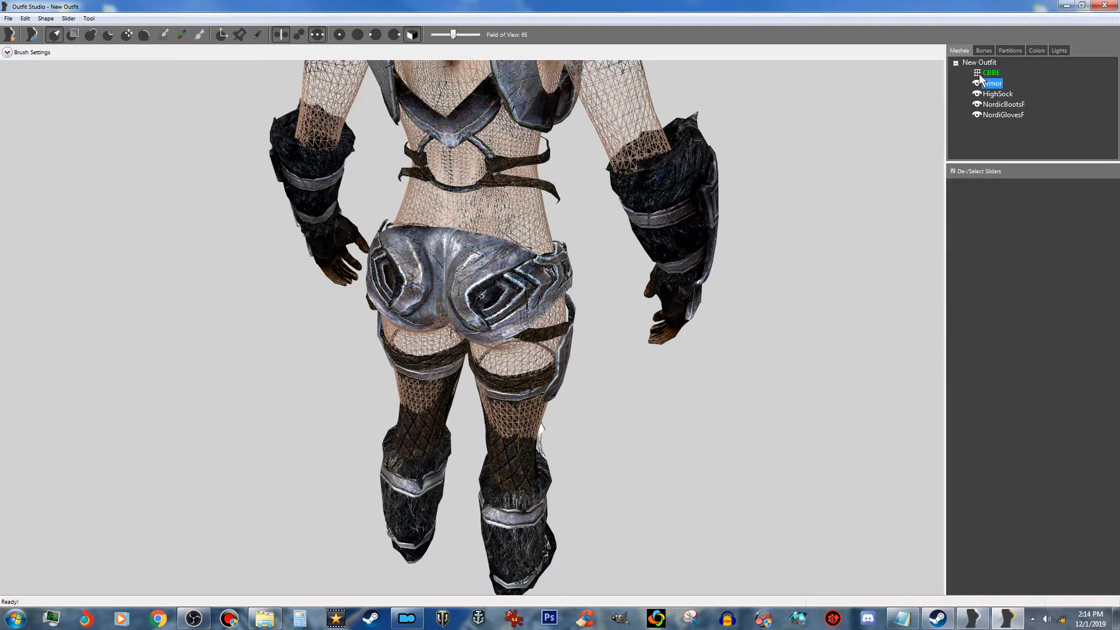
left_click(978, 73)
right_click_drag(860, 169, 572, 160)
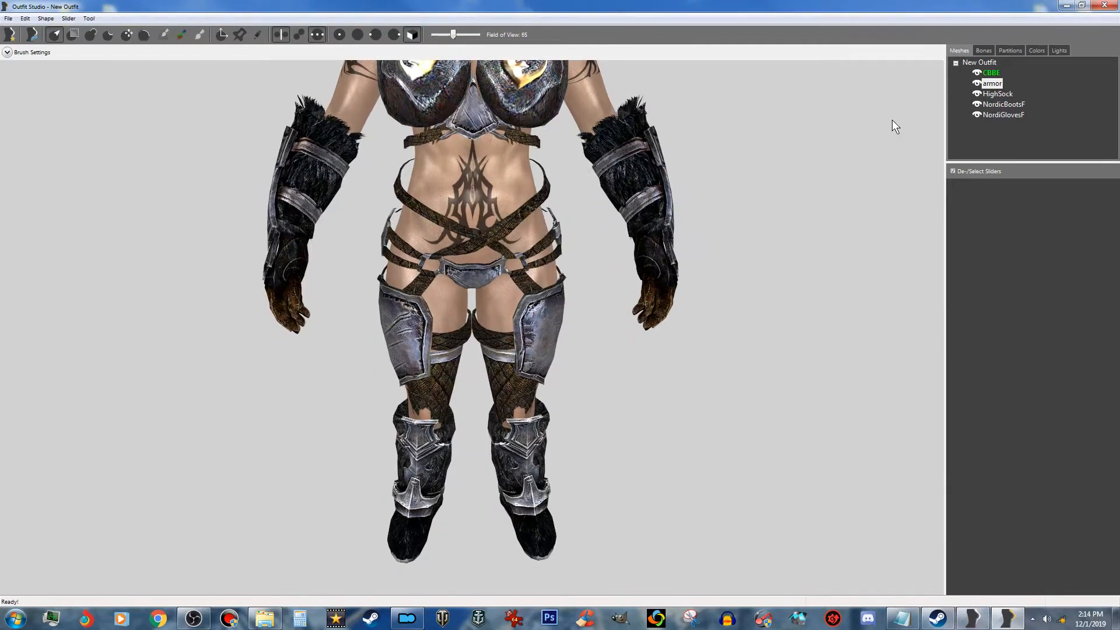
Step: Delete the NordiGlovesF, HighSock and NordicBootsF shapes, keeping the CBBE body and the armor
right_click(1010, 114)
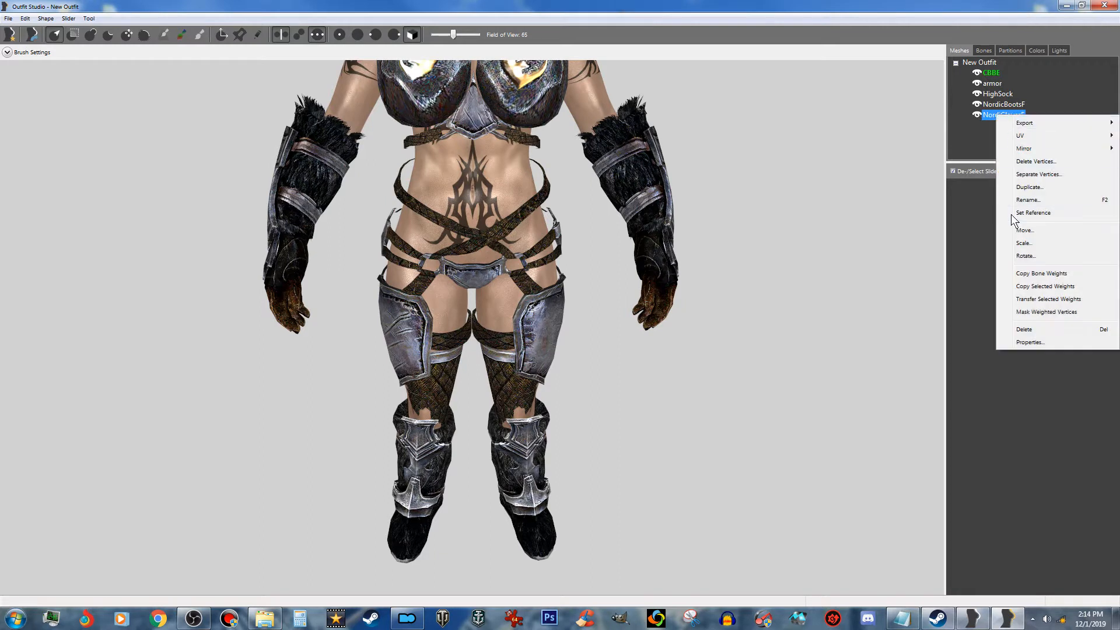
left_click(1034, 329)
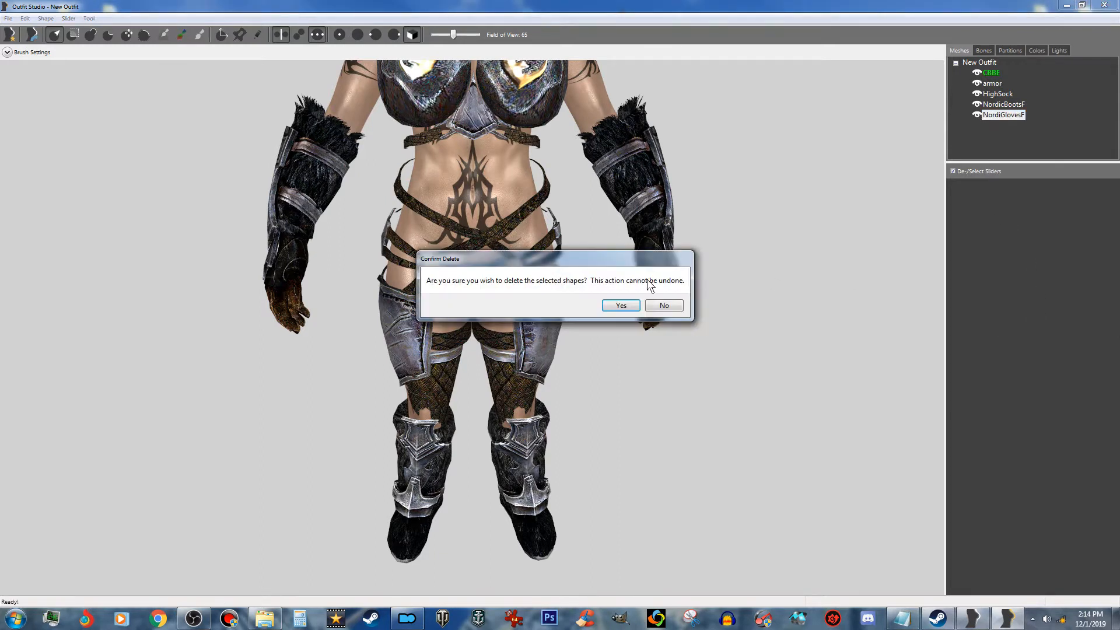
left_click(620, 305)
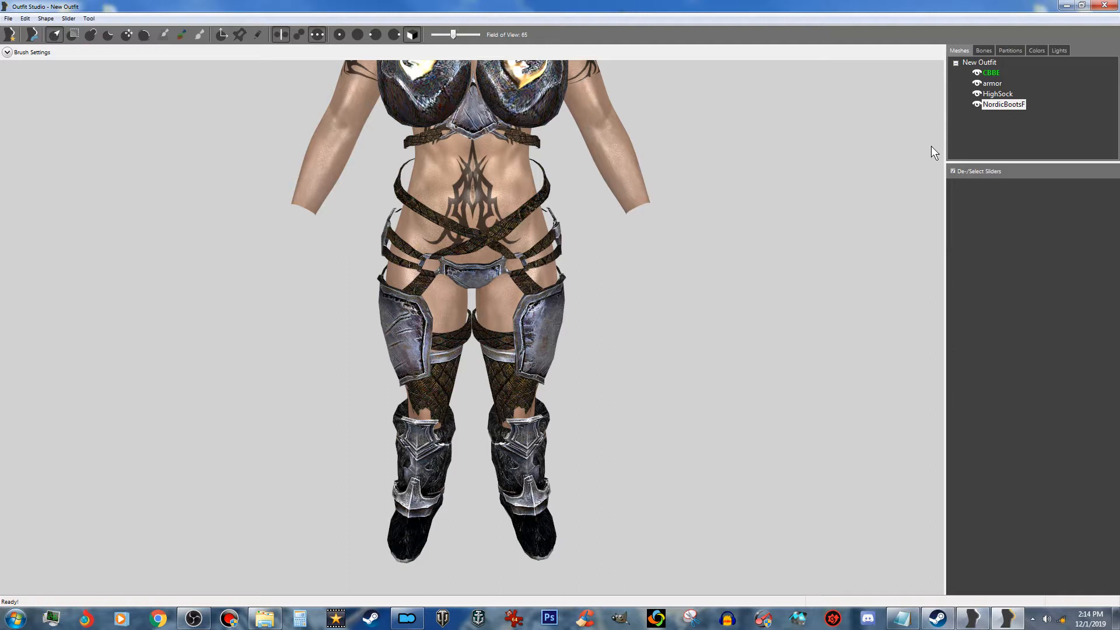
right_click(1006, 94)
left_click(1026, 309)
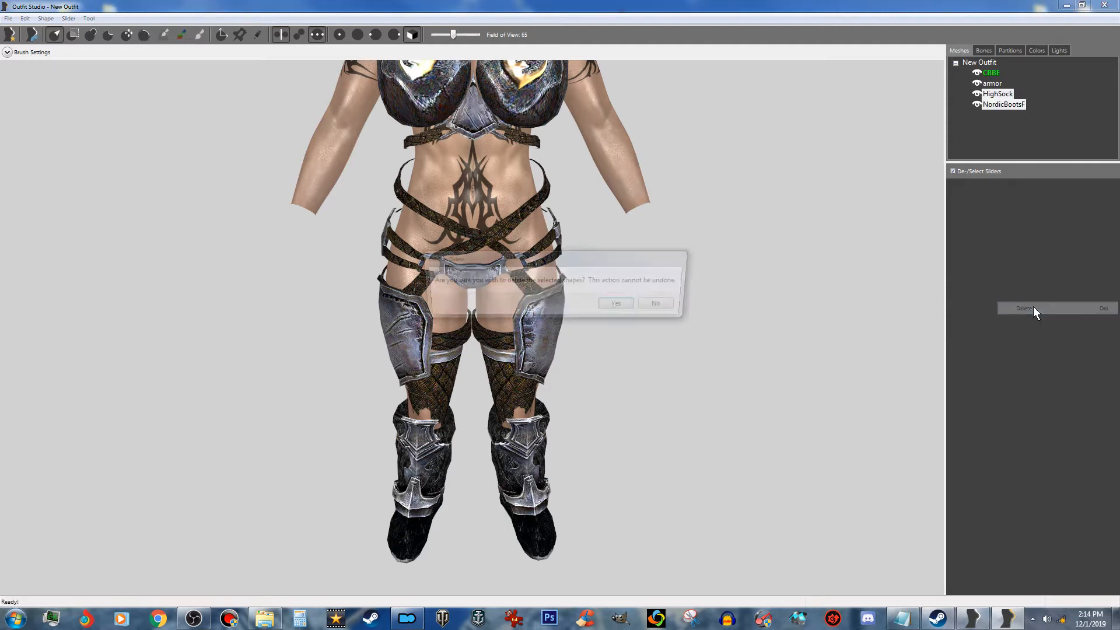
left_click(618, 307)
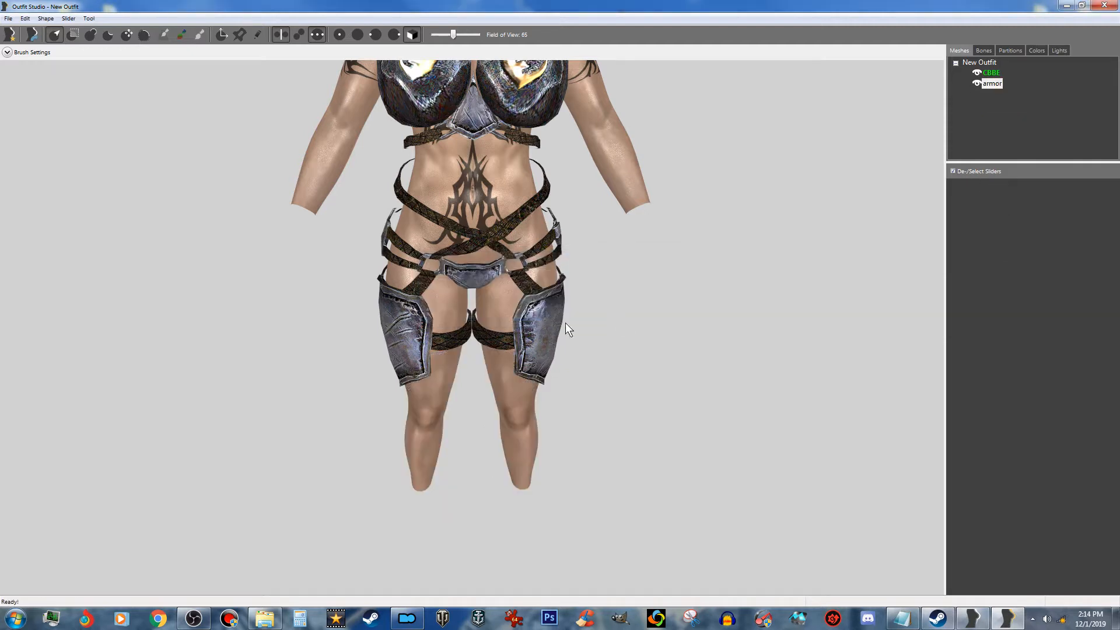
Step: Activate the Deflate brush for the armor and set its size to 0.097
scroll(542, 334, "up", 2)
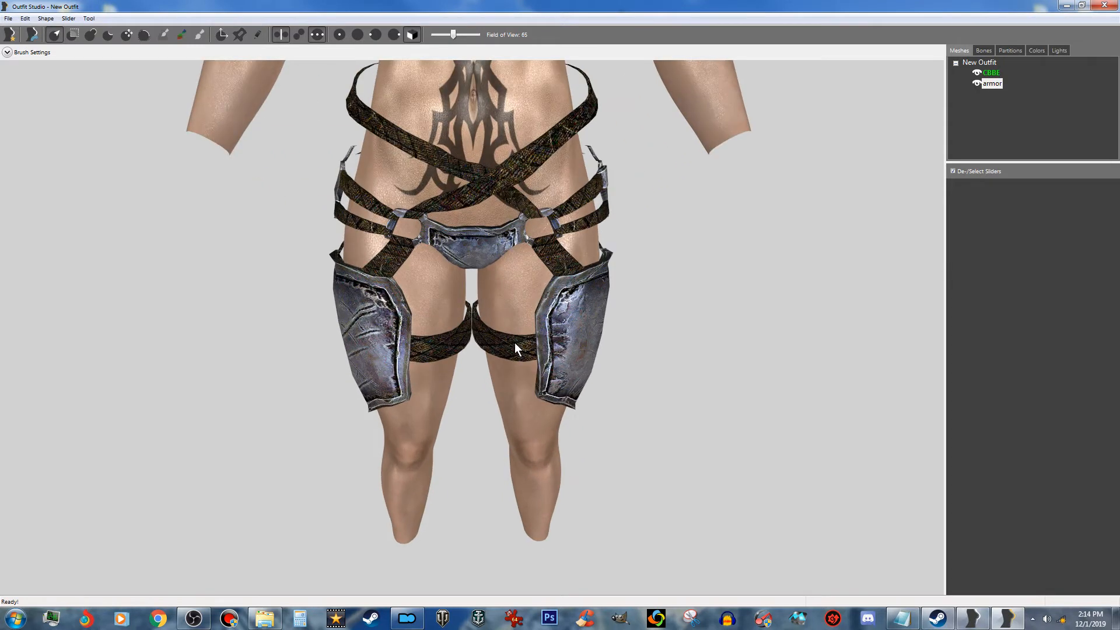
scroll(513, 345, "up", 1)
mouse_move(513, 344)
right_mouse_down()
mouse_move(528, 347)
mouse_move(513, 344)
mouse_move(522, 337)
right_mouse_up()
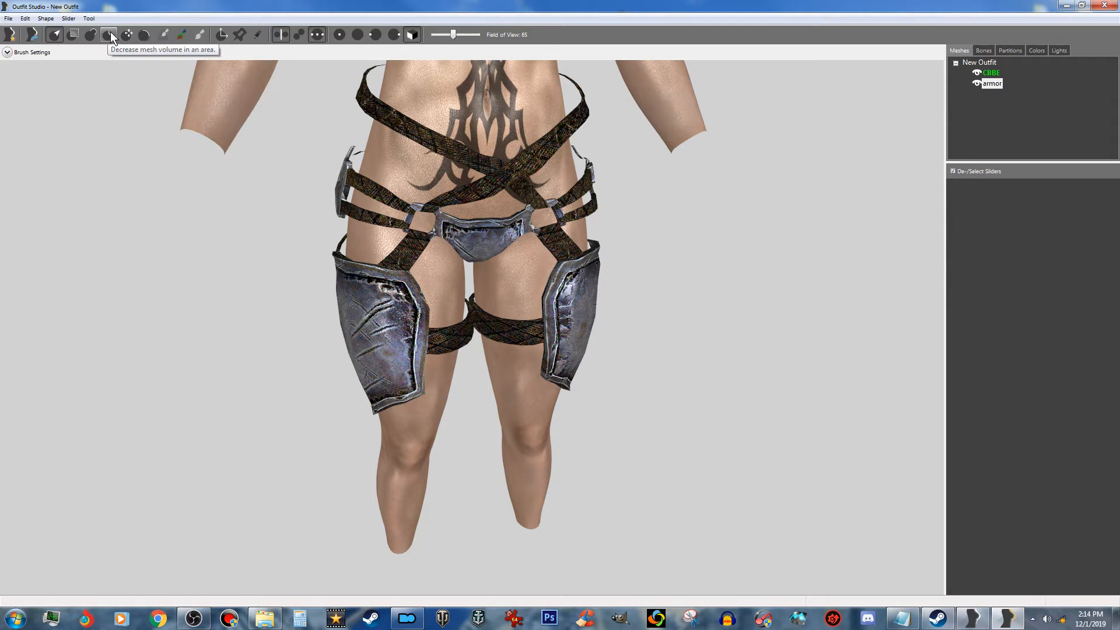
left_click(110, 31)
left_click(7, 52)
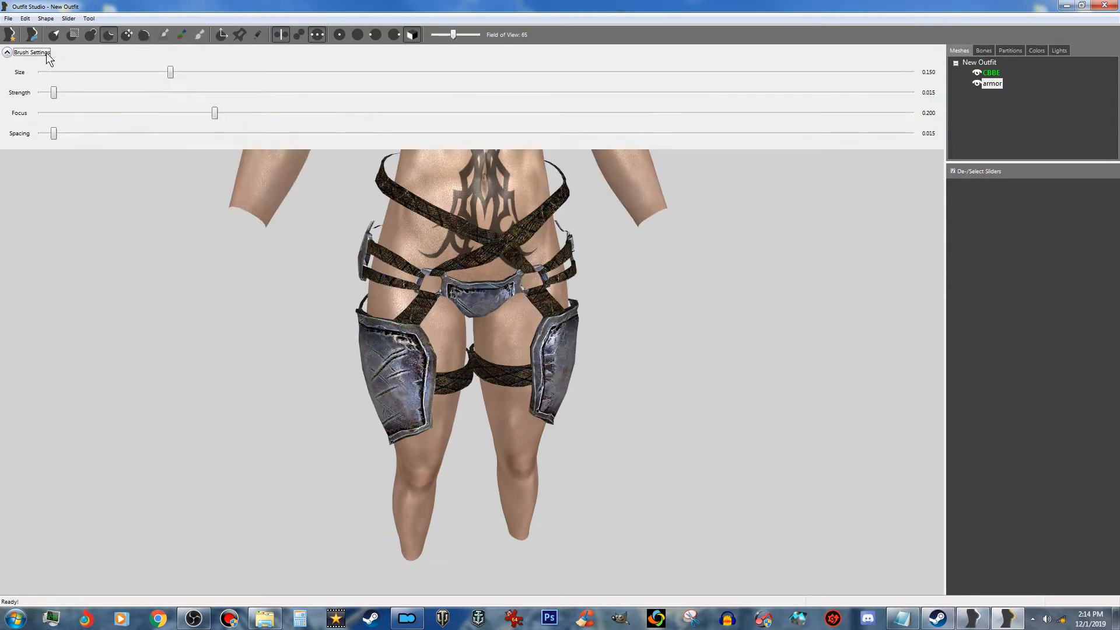
left_click_drag(169, 71, 105, 72)
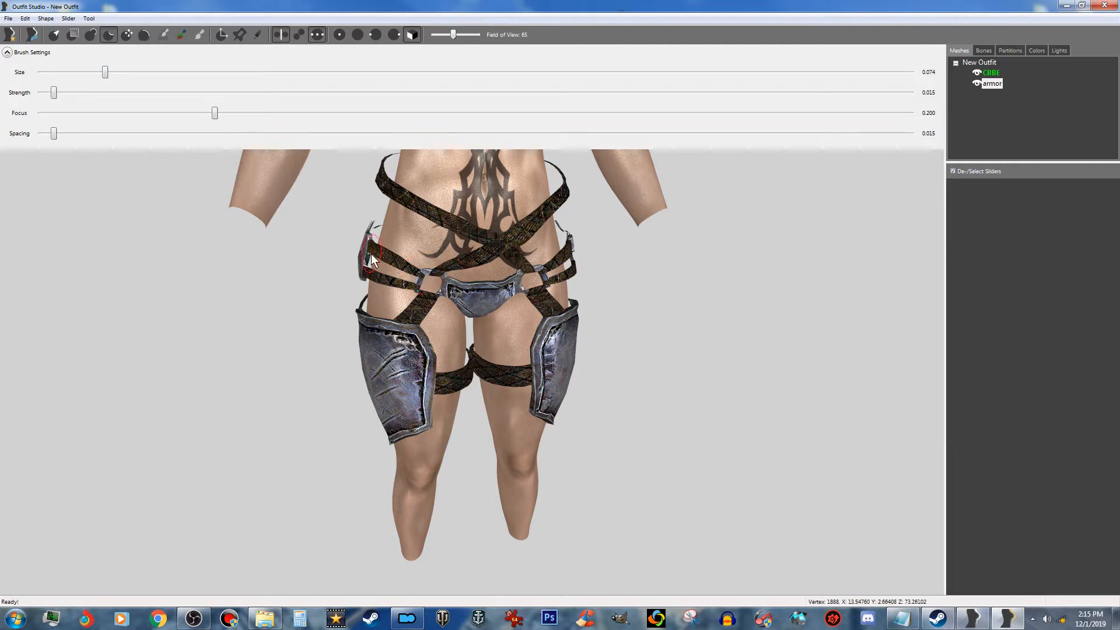
left_click_drag(105, 71, 125, 71)
left_click(8, 52)
Step: Inspect the hip and thigh armor from the front and check the X Mirror editing option
right_click_drag(126, 150, 189, 249)
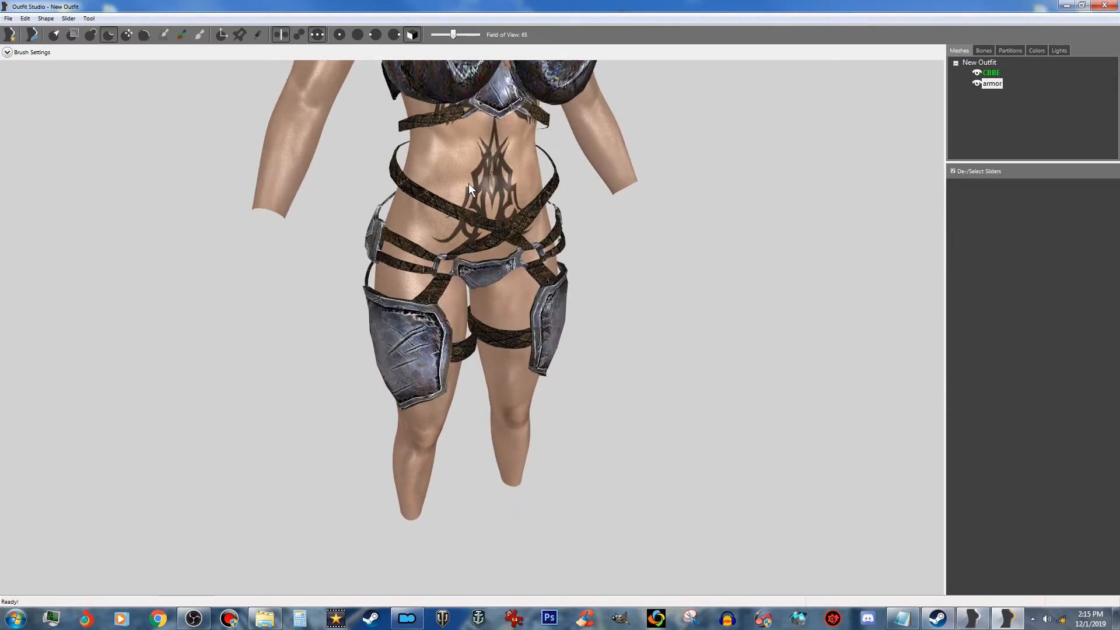
right_click_drag(704, 250, 657, 246)
scroll(656, 244, "up", 3)
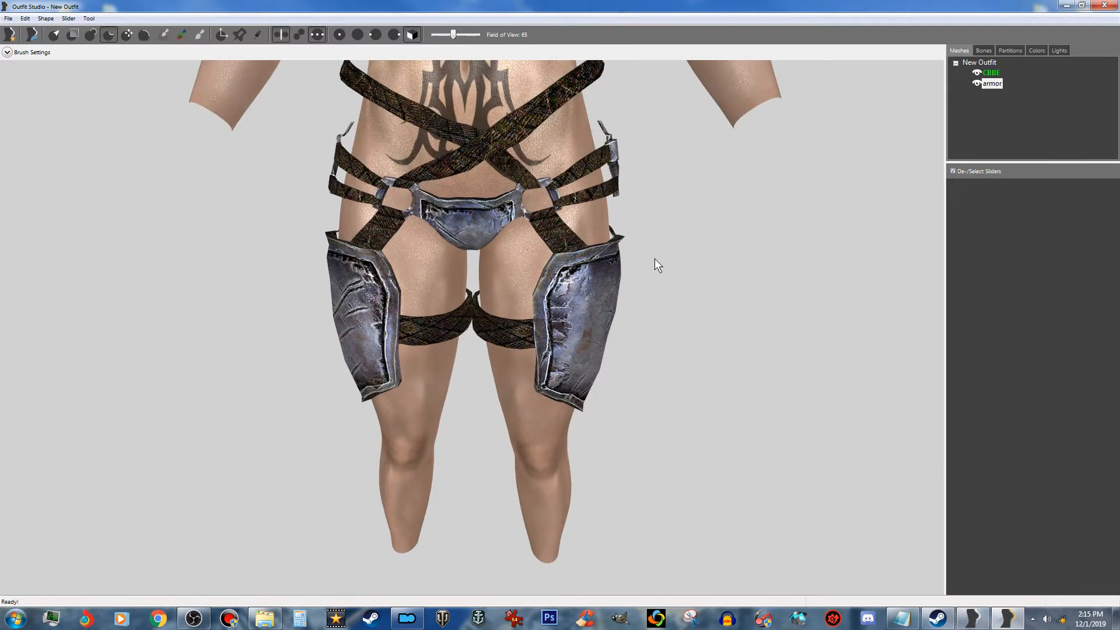
scroll(654, 258, "up", 2)
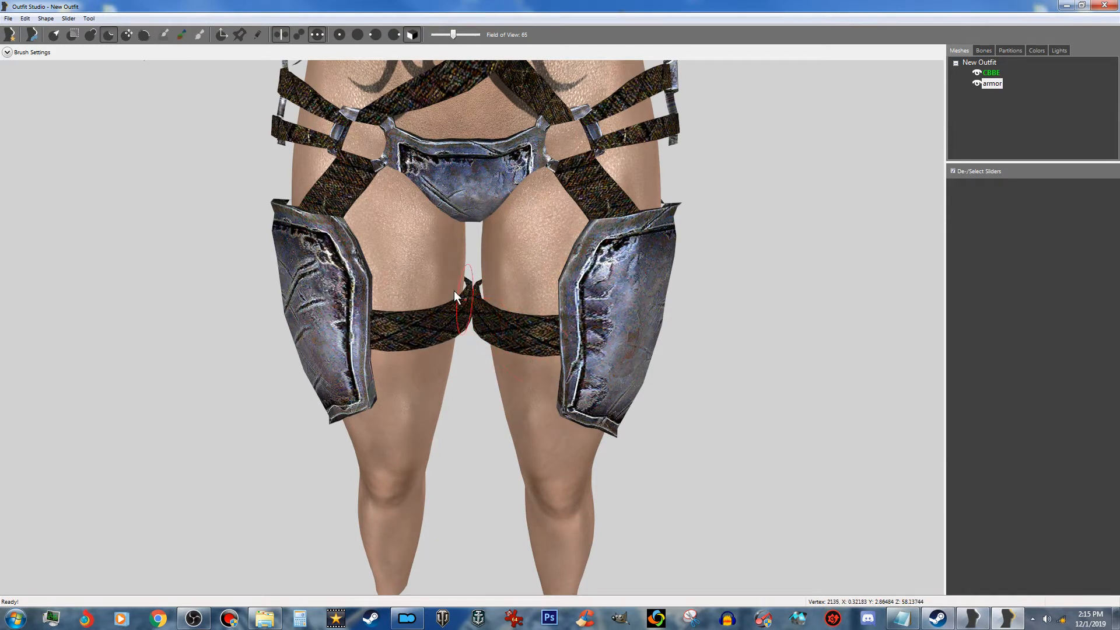
left_click(8, 19)
mouse_move(26, 19)
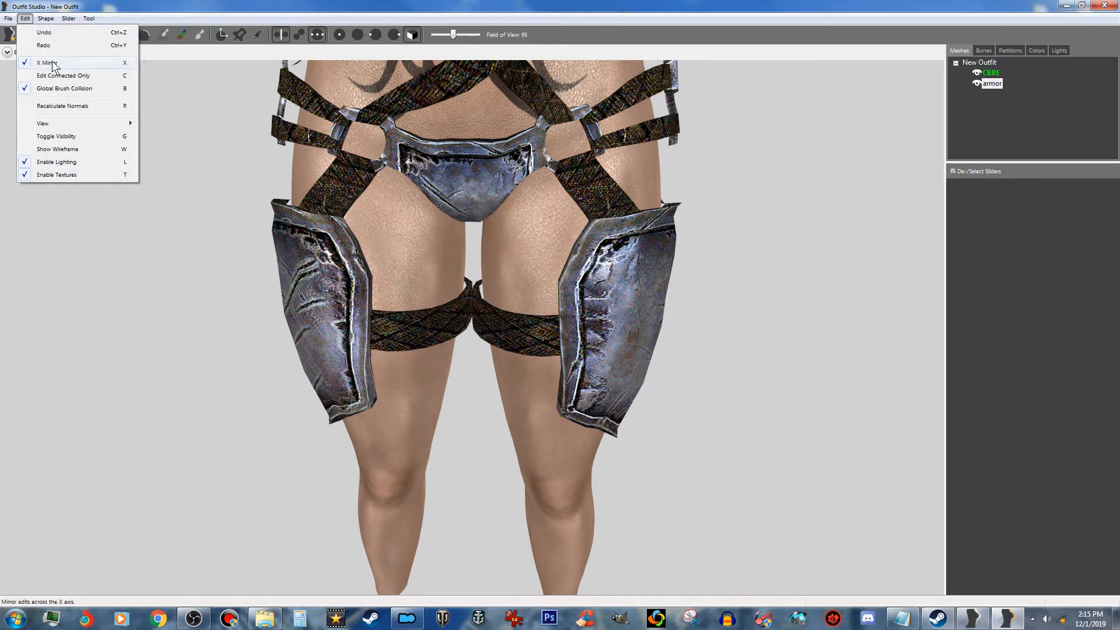
left_click(745, 240)
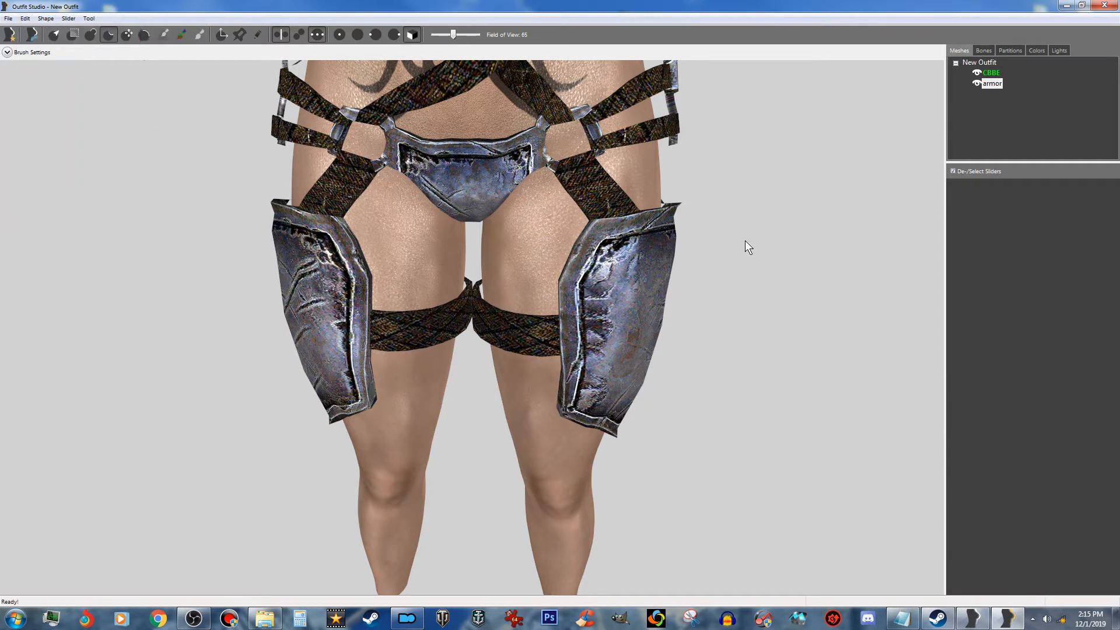
Step: Deflate the thigh plates toward the legs along their front, outer and rear areas, working with mirrored edits
scroll(740, 262, "up", 3)
right_click_drag(638, 327, 656, 323)
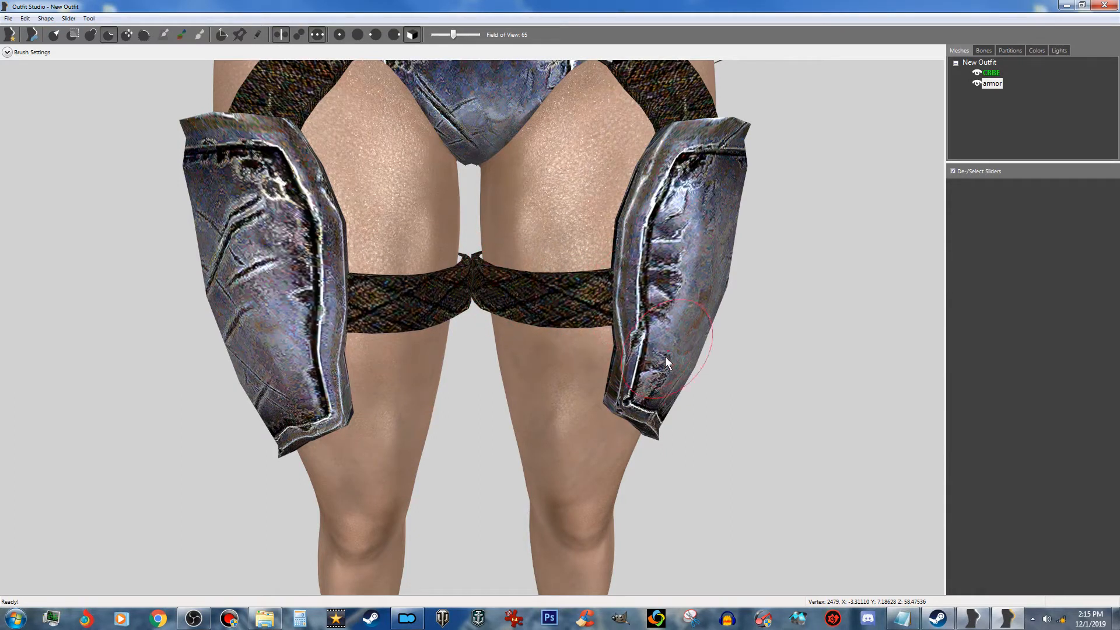
right_click_drag(700, 270, 637, 257)
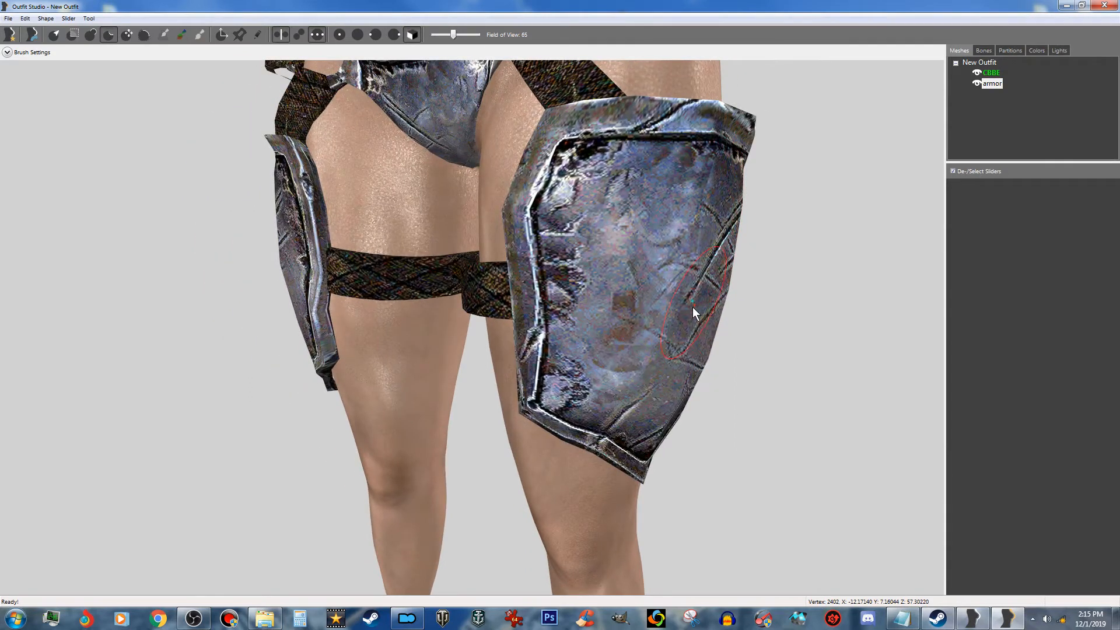
scroll(665, 397, "down", 5)
right_click_drag(727, 365, 597, 404)
scroll(466, 398, "up", 6)
scroll(483, 403, "down", 5)
scroll(499, 409, "up", 3)
scroll(489, 408, "down", 3)
scroll(521, 418, "up", 5)
scroll(522, 417, "down", 2)
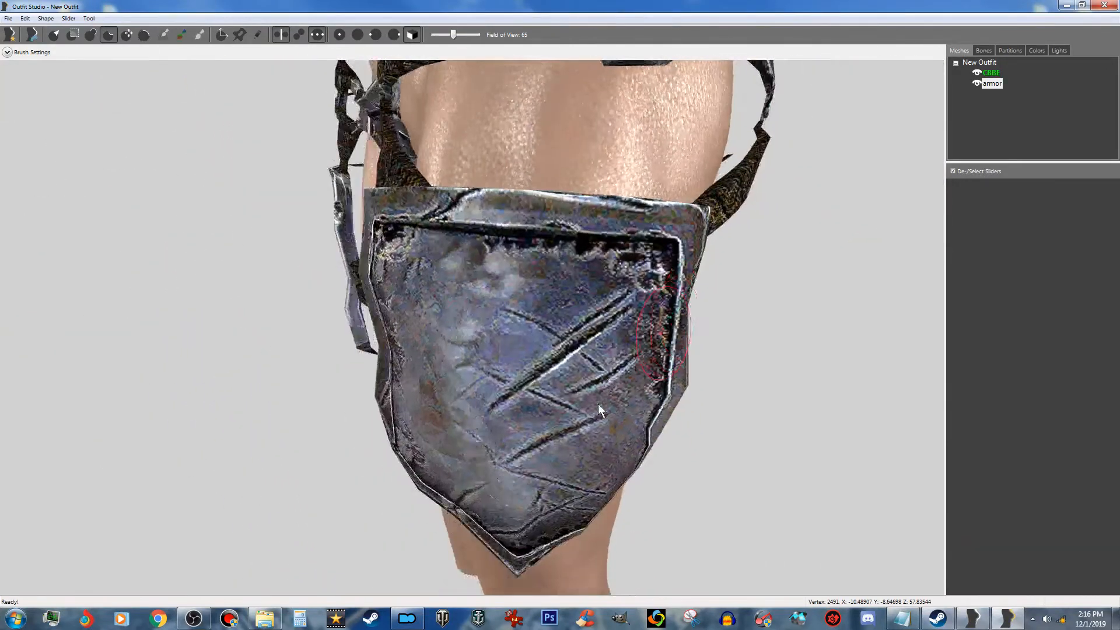
scroll(605, 408, "up", 2)
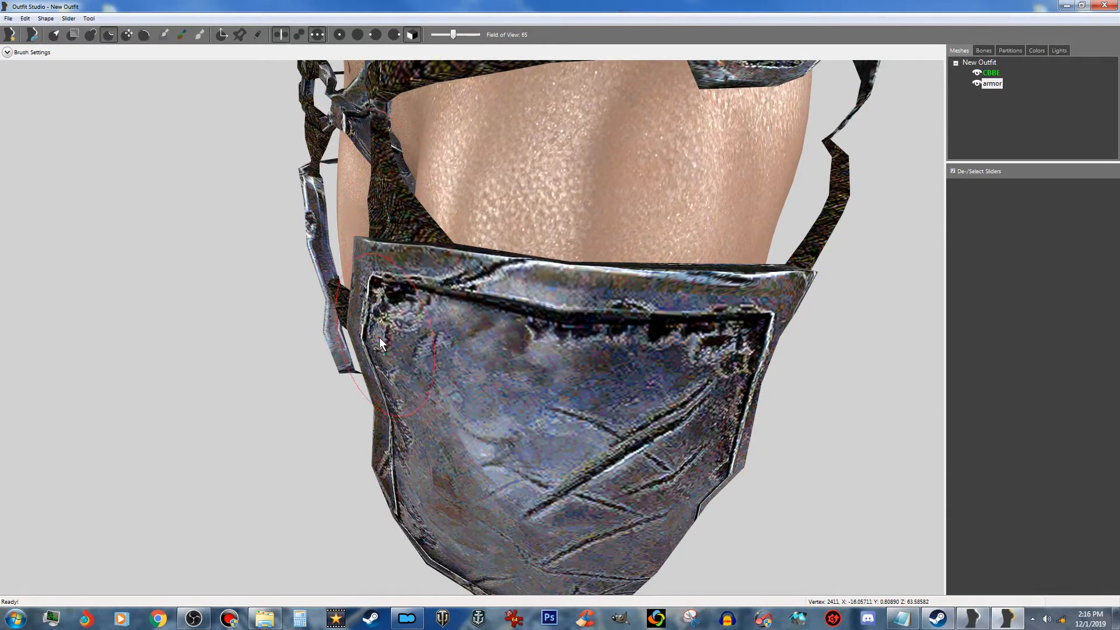
scroll(400, 328, "down", 3)
right_click_drag(401, 328, 463, 331)
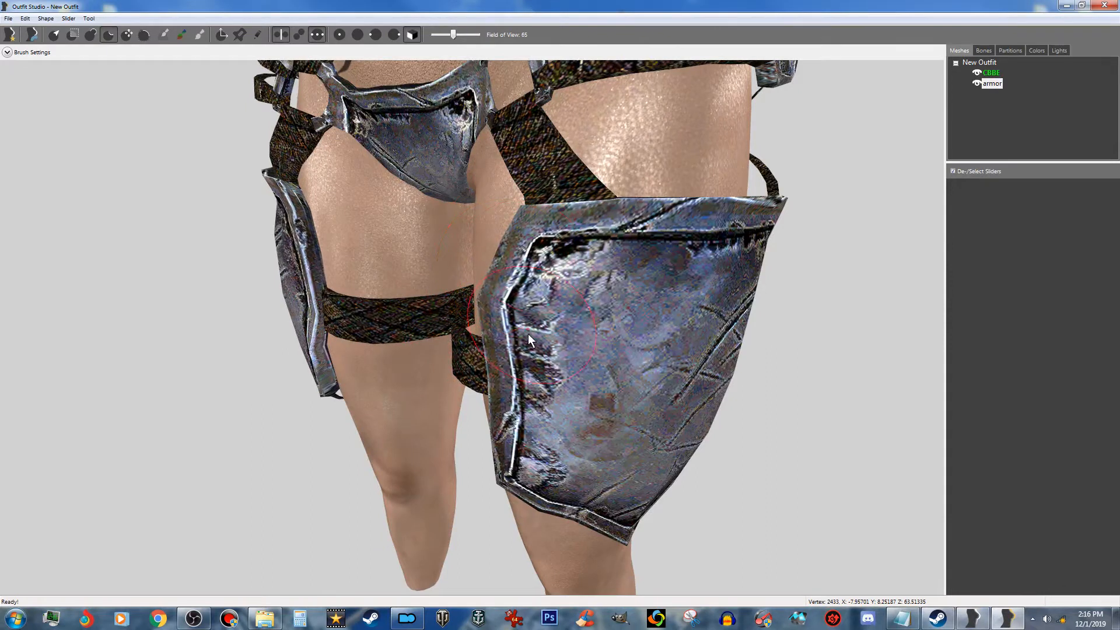
scroll(590, 345, "down", 2)
right_click_drag(590, 345, 670, 285)
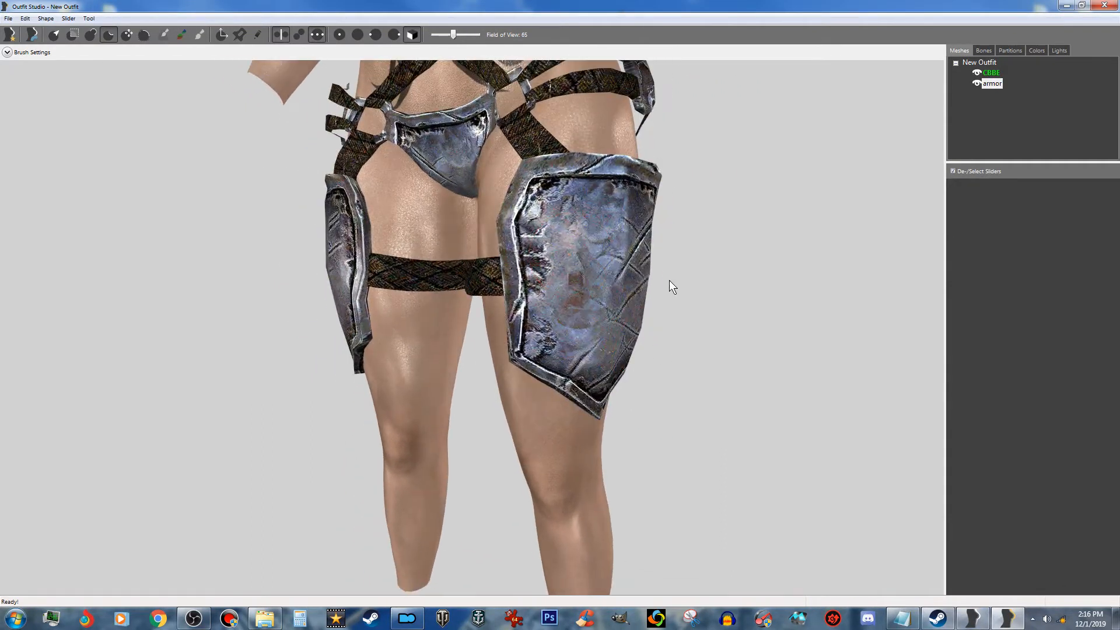
scroll(603, 273, "up", 3)
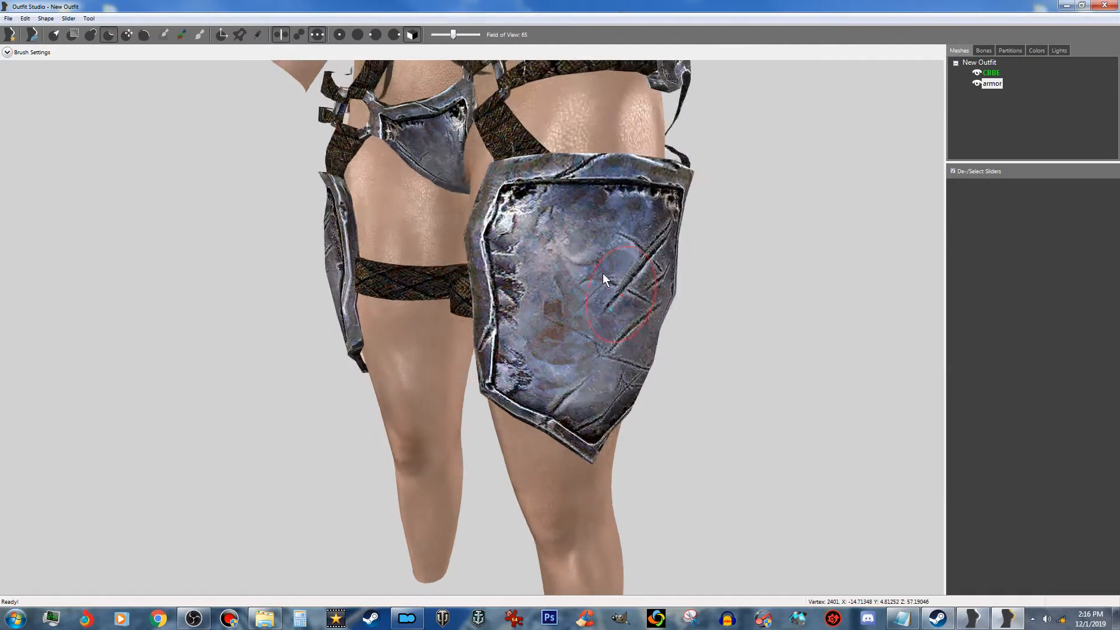
right_click_drag(605, 345, 558, 344)
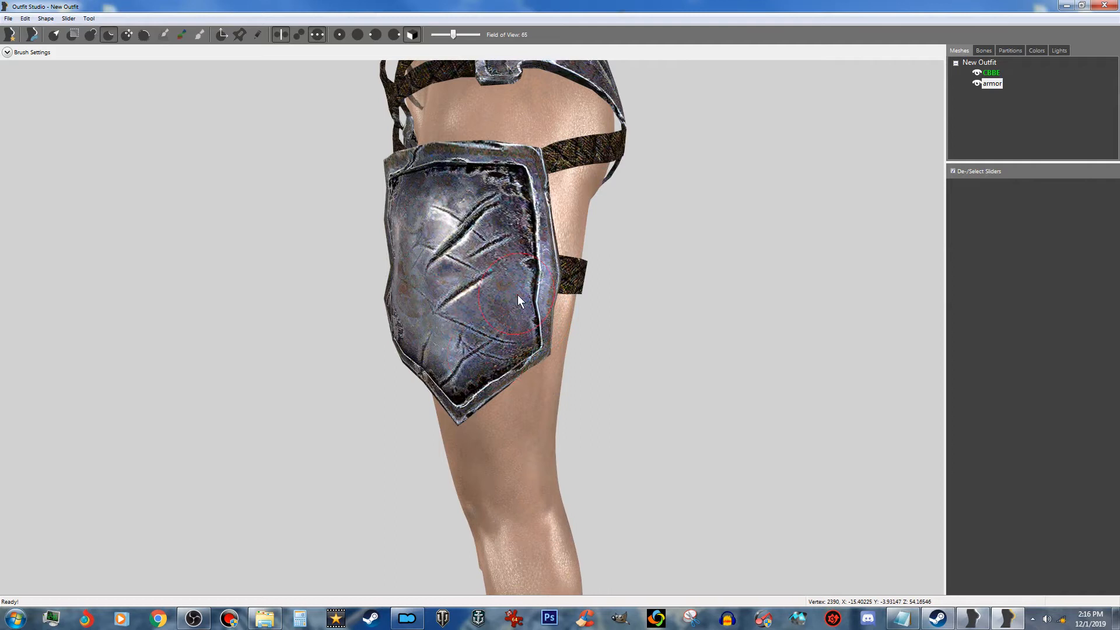
right_click_drag(518, 309, 556, 316)
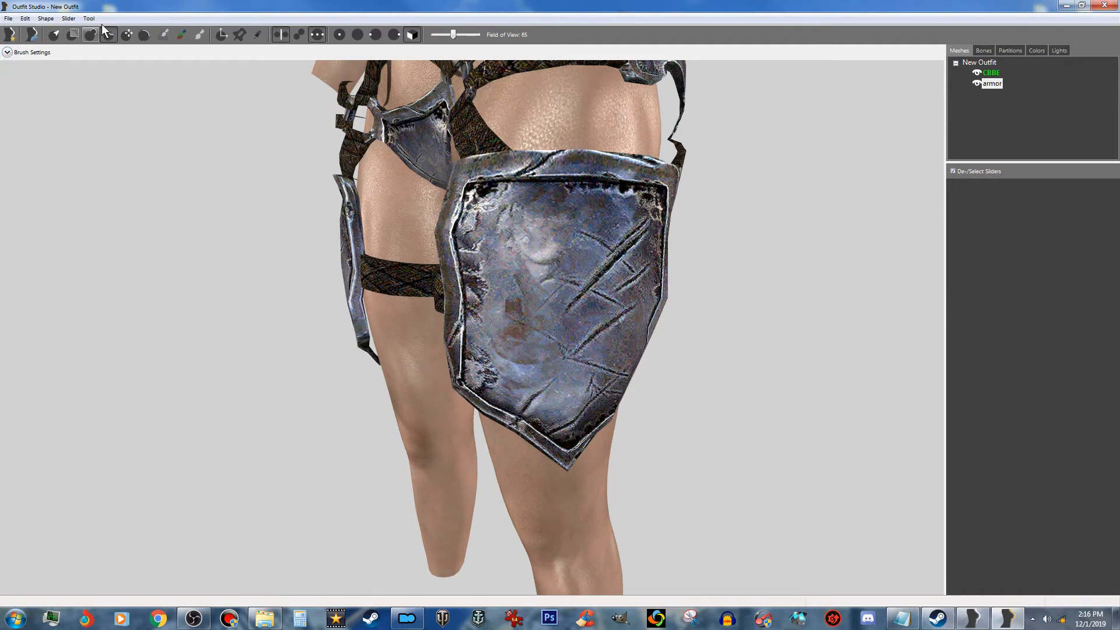
Step: Switch to the Smooth brush and set its strength to 0.163
left_click(146, 35)
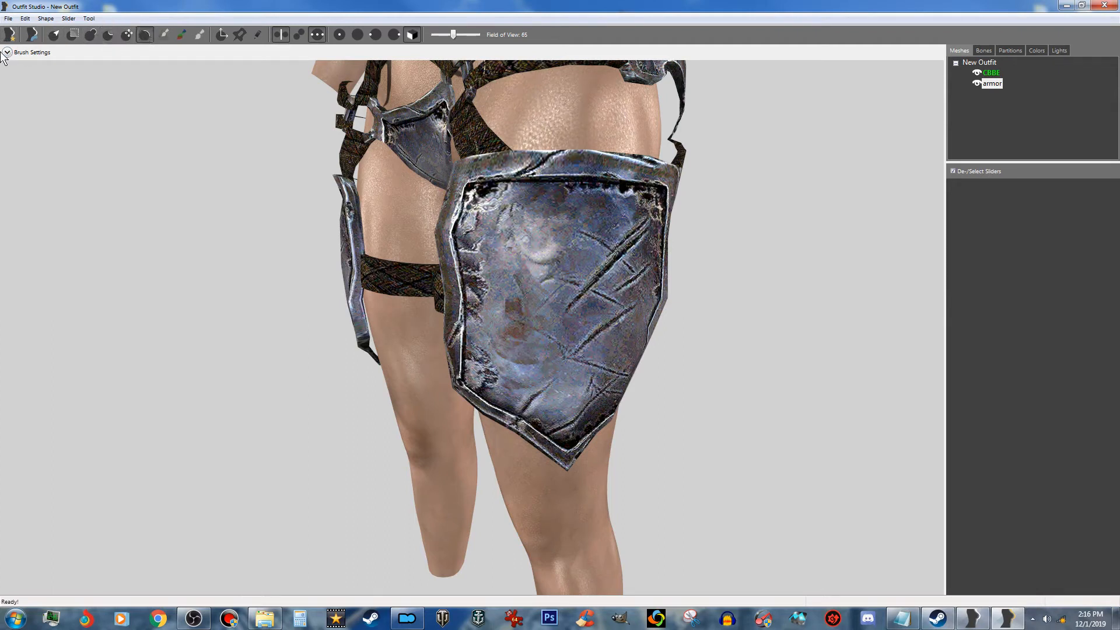
left_click(145, 36)
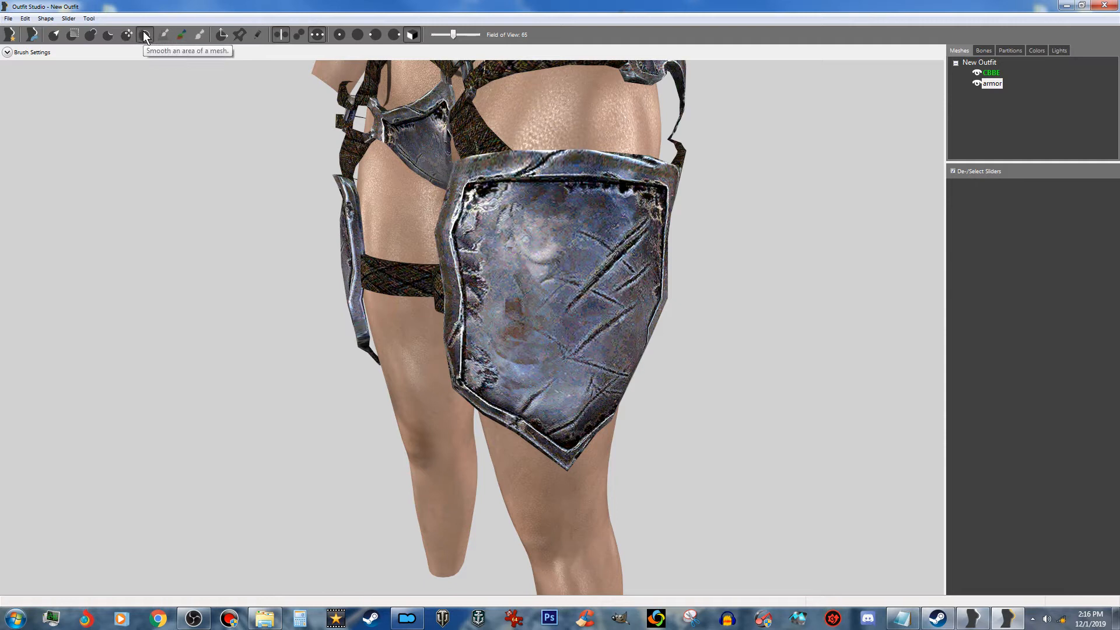
left_click(7, 52)
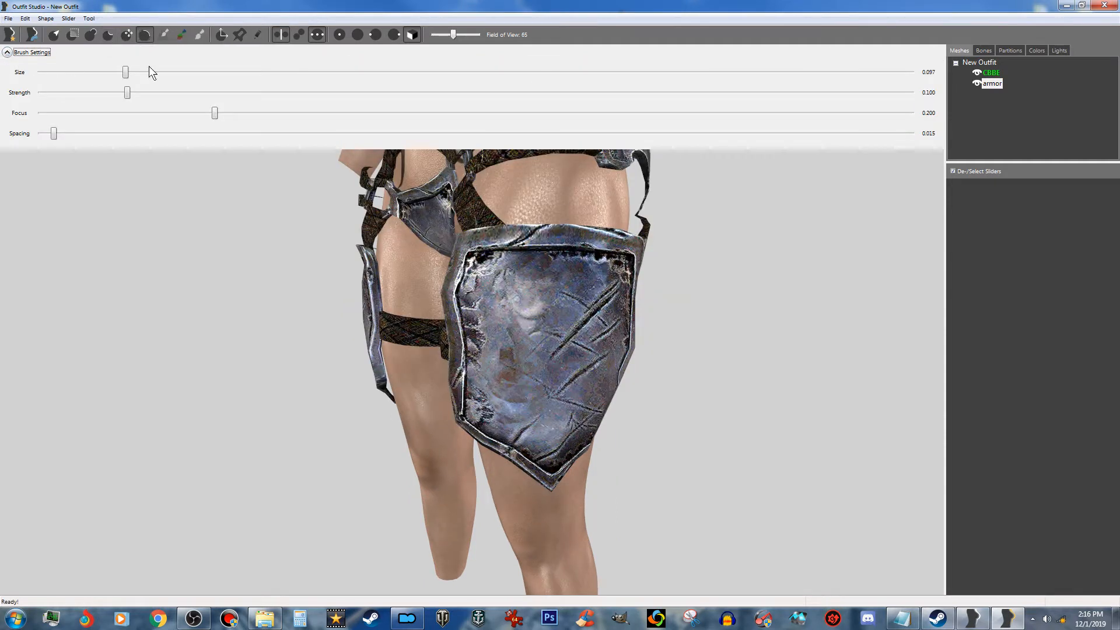
left_click(128, 93)
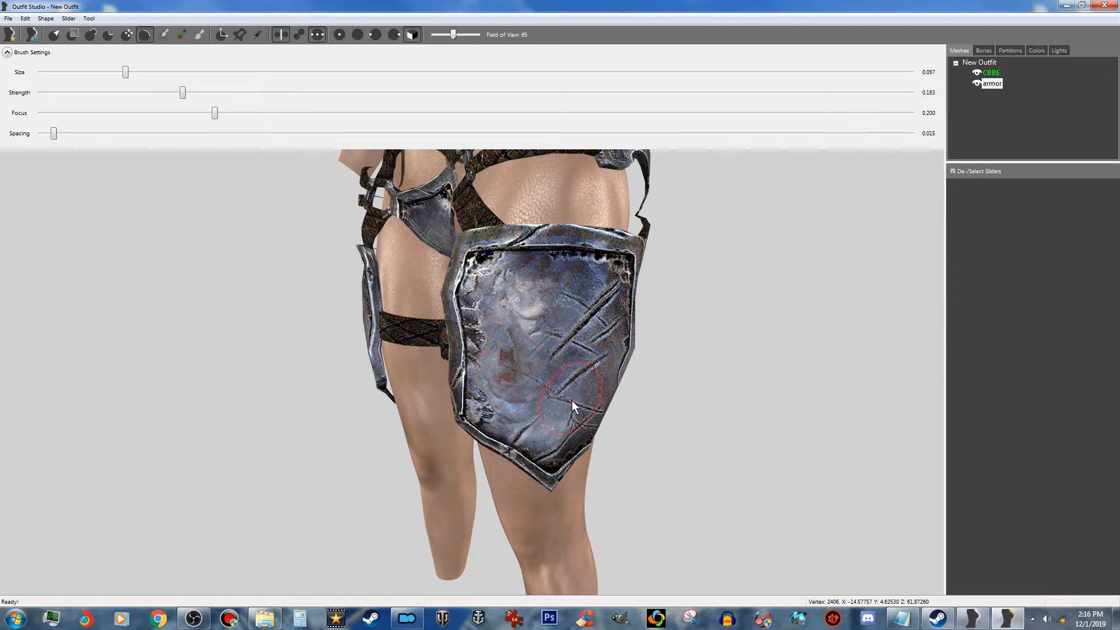
Step: Smooth the surface and lower edges of the thigh plates, checking them from the side and front
right_click_drag(525, 327, 566, 292)
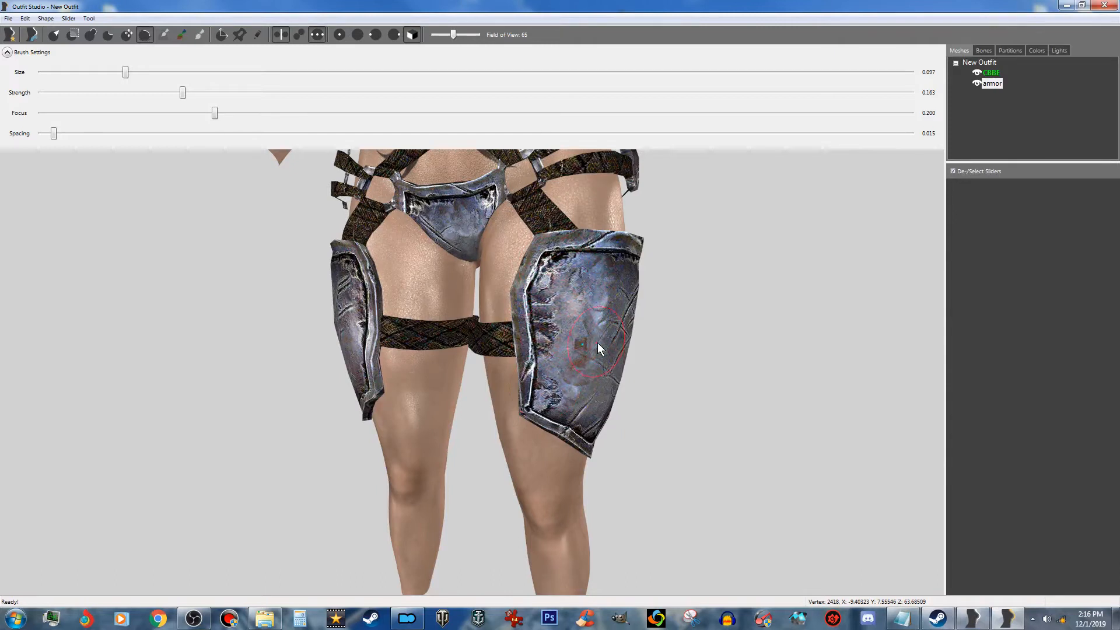
right_click_drag(600, 282, 476, 282)
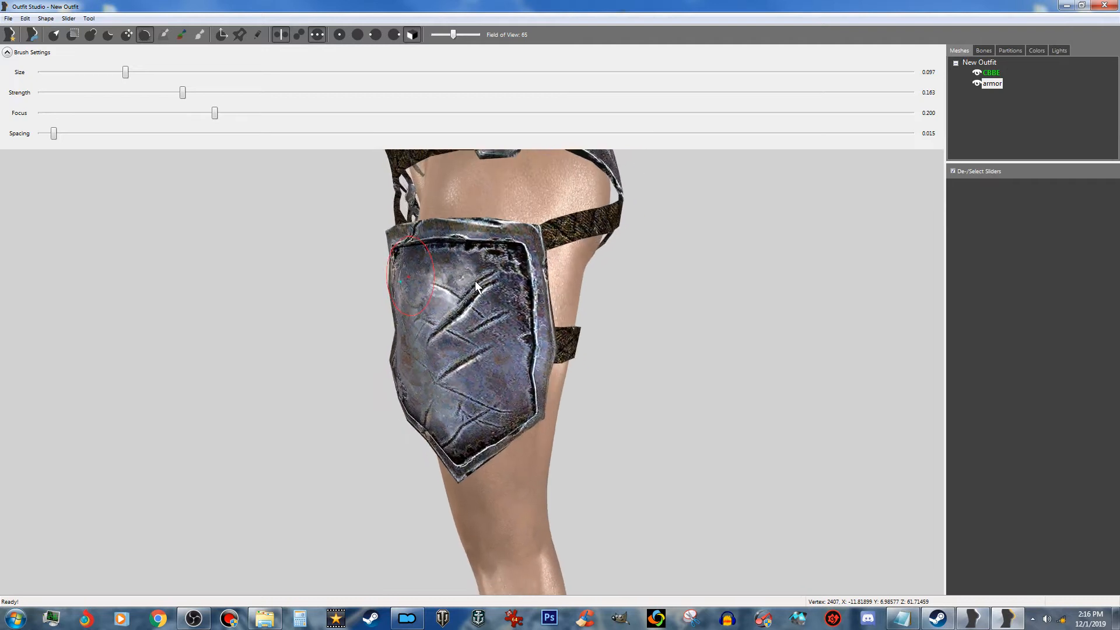
mouse_move(498, 388)
right_mouse_down()
mouse_move(504, 374)
mouse_move(538, 368)
mouse_move(463, 357)
mouse_move(488, 353)
right_mouse_up()
scroll(464, 357, "up", 3)
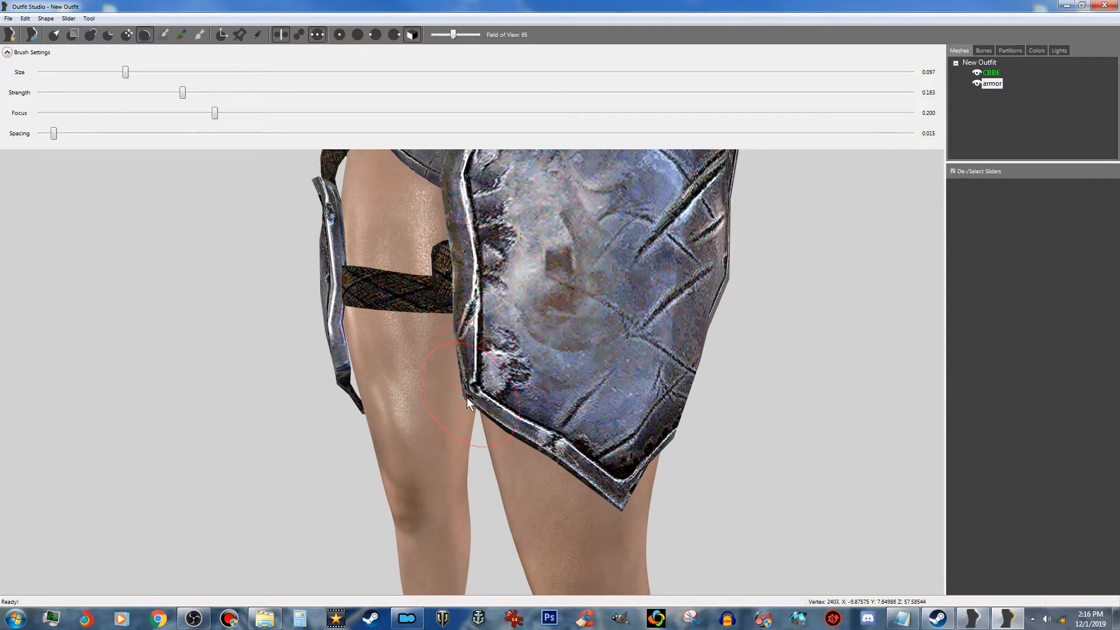
right_click_drag(529, 299, 562, 305)
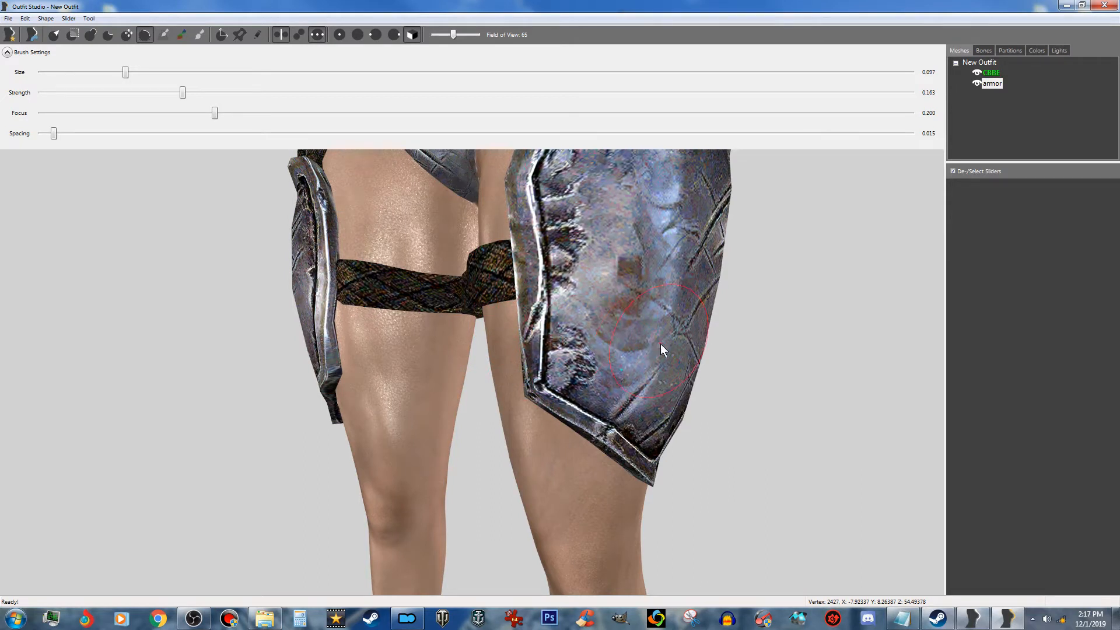
scroll(626, 387, "down", 2)
right_click_drag(598, 390, 643, 376)
scroll(639, 382, "up", 3)
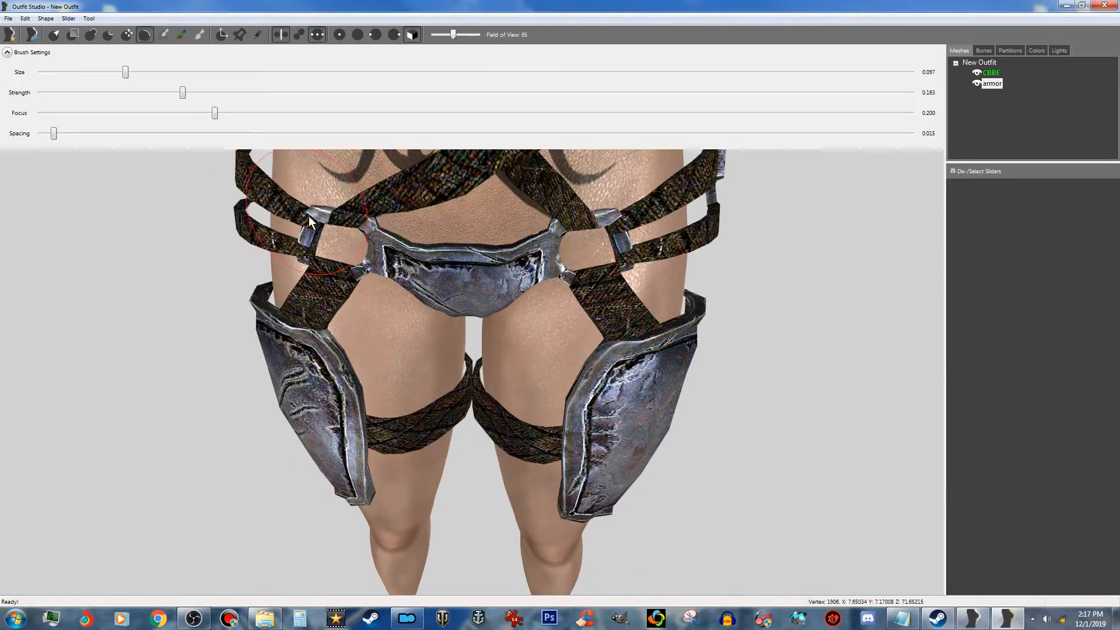
Step: Collapse the brush settings, switch to the Deflate brush and pull the hip straps and side buckle plate closer to the body
left_click(6, 53)
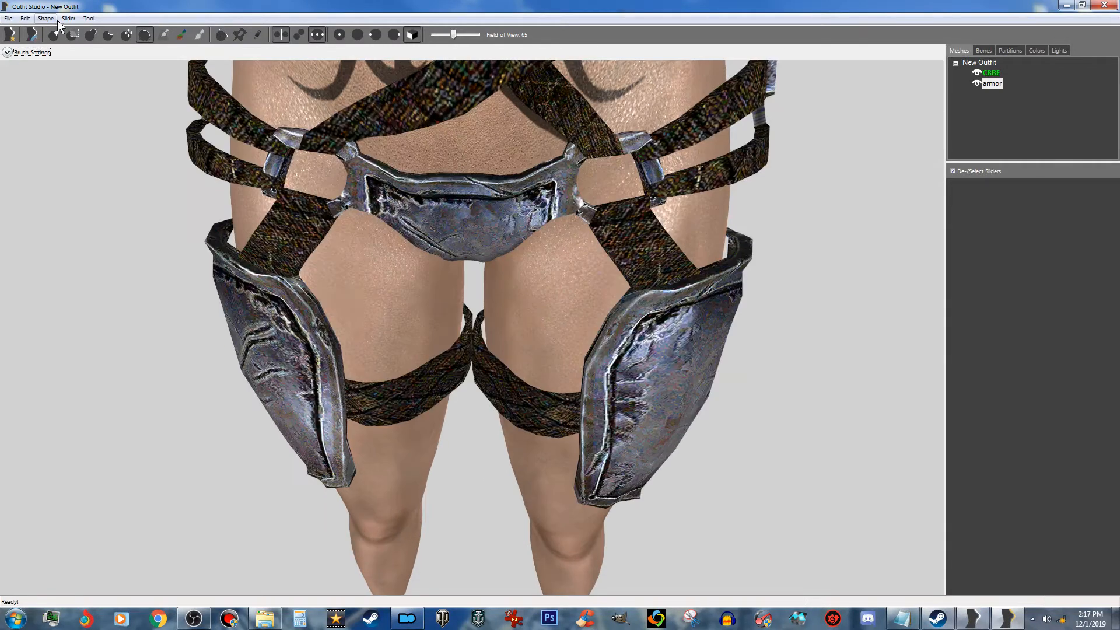
left_click(108, 35)
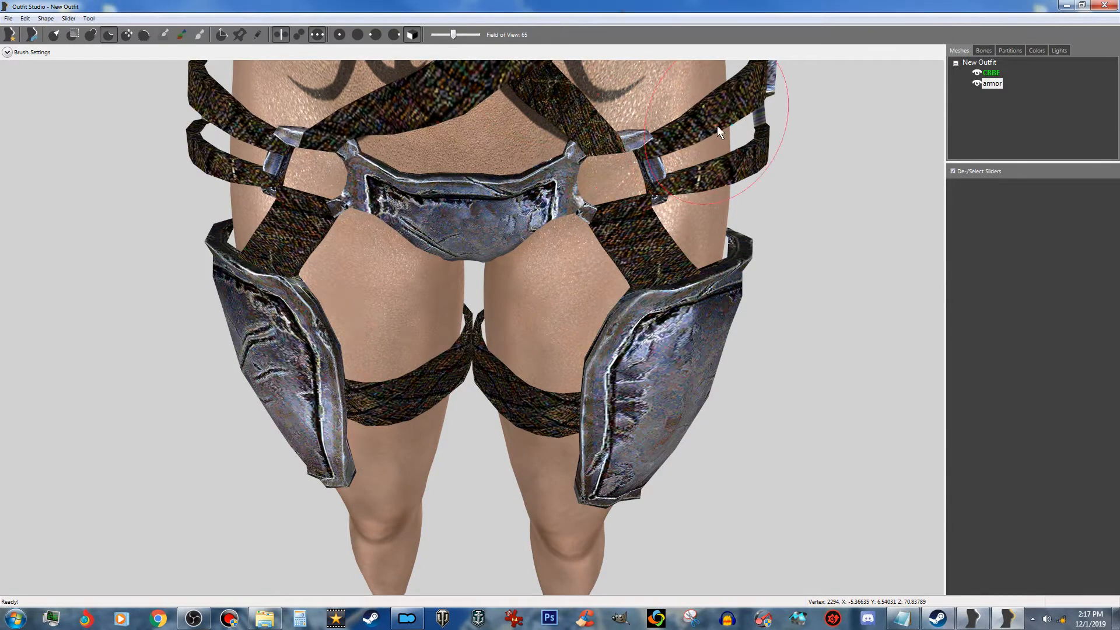
mouse_move(694, 126)
left_mouse_down()
mouse_move(720, 160)
mouse_move(678, 187)
mouse_move(744, 169)
mouse_move(721, 171)
left_mouse_up()
mouse_move(704, 178)
right_mouse_down()
mouse_move(668, 173)
mouse_move(628, 145)
right_mouse_up()
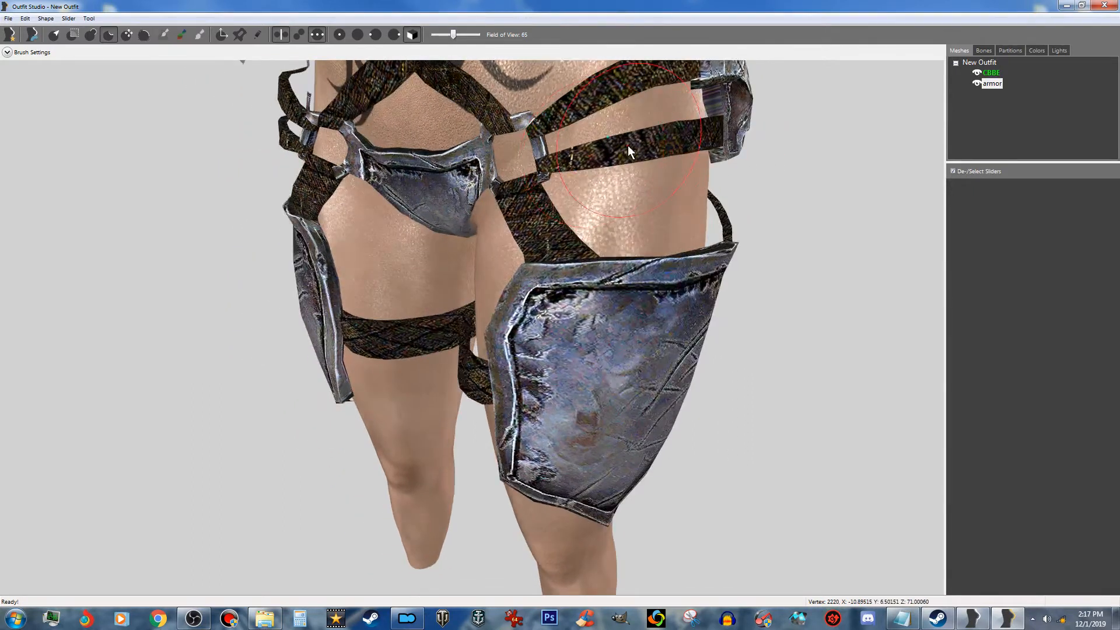
scroll(723, 140, "down", 5)
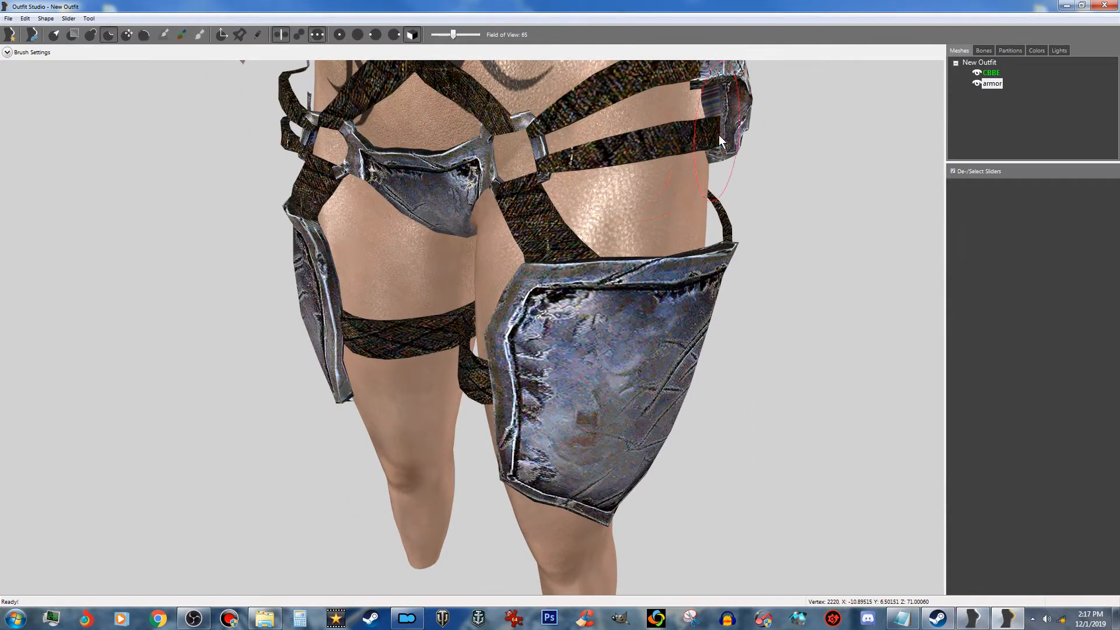
right_click_drag(688, 130, 664, 142)
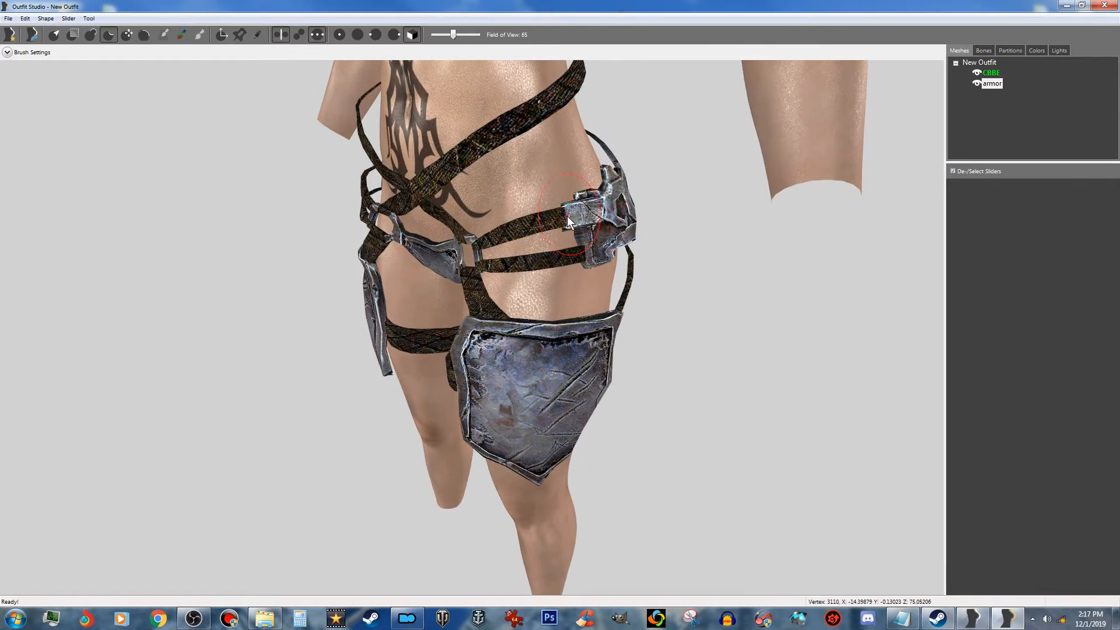
left_click_drag(597, 232, 589, 252)
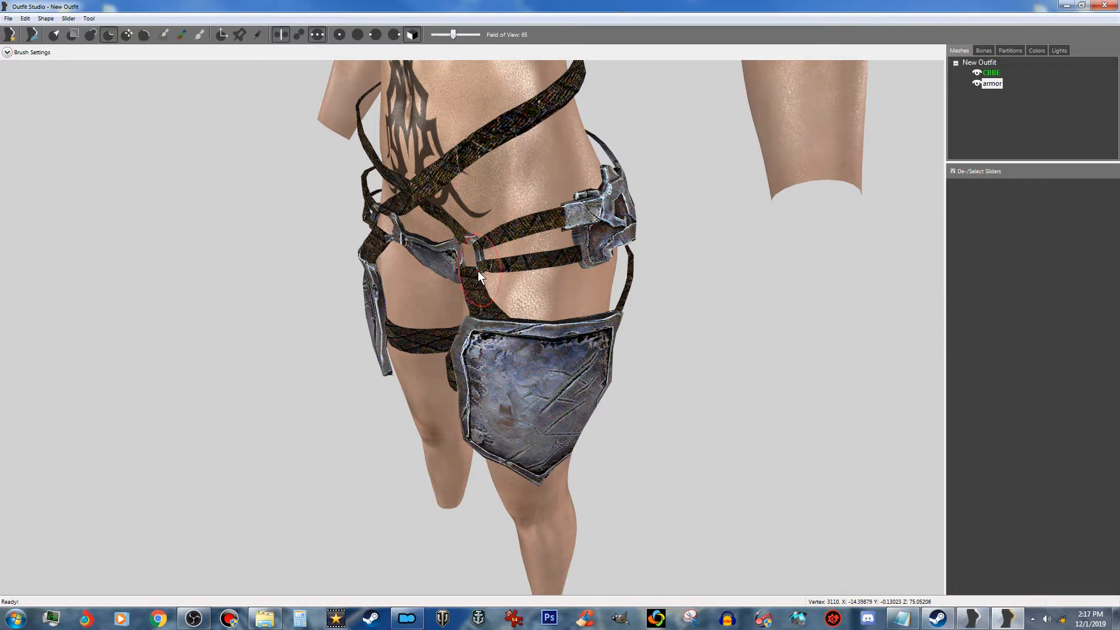
Step: Deflate the side edge of the pelvic plate and the strap connecting it to the thigh plate
scroll(473, 273, "up", 5)
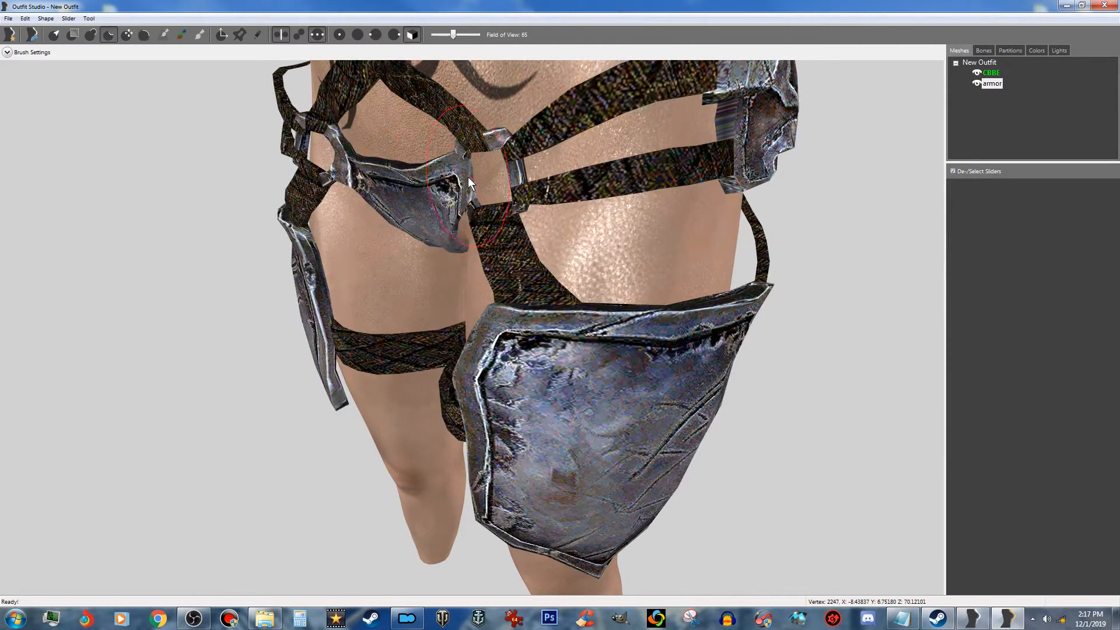
mouse_move(437, 203)
left_mouse_down()
mouse_move(446, 250)
mouse_move(432, 232)
mouse_move(446, 249)
left_mouse_up()
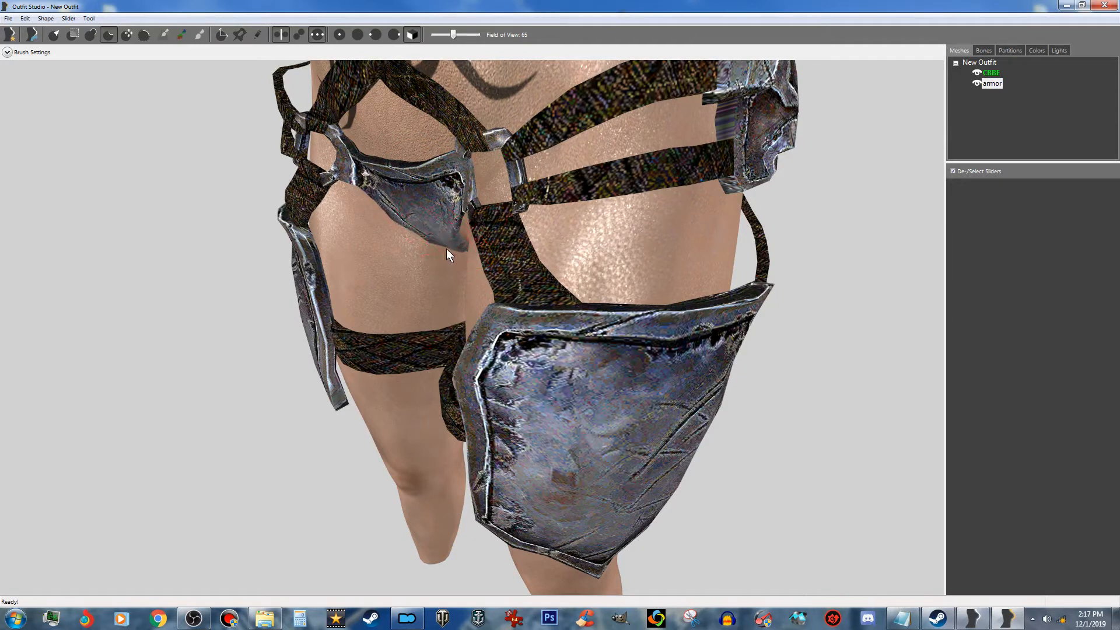
mouse_move(505, 274)
left_mouse_down()
mouse_move(514, 263)
mouse_move(558, 295)
mouse_move(550, 285)
left_mouse_up()
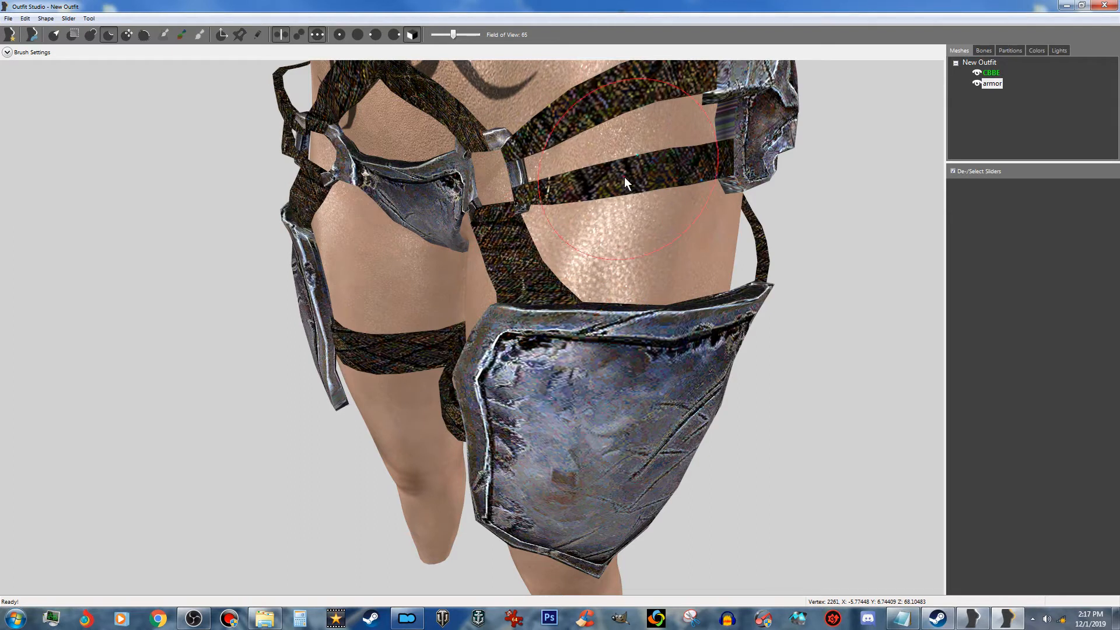
Step: Deflate the center and upper edge of the pelvic plate toward the body
scroll(617, 184, "down", 5)
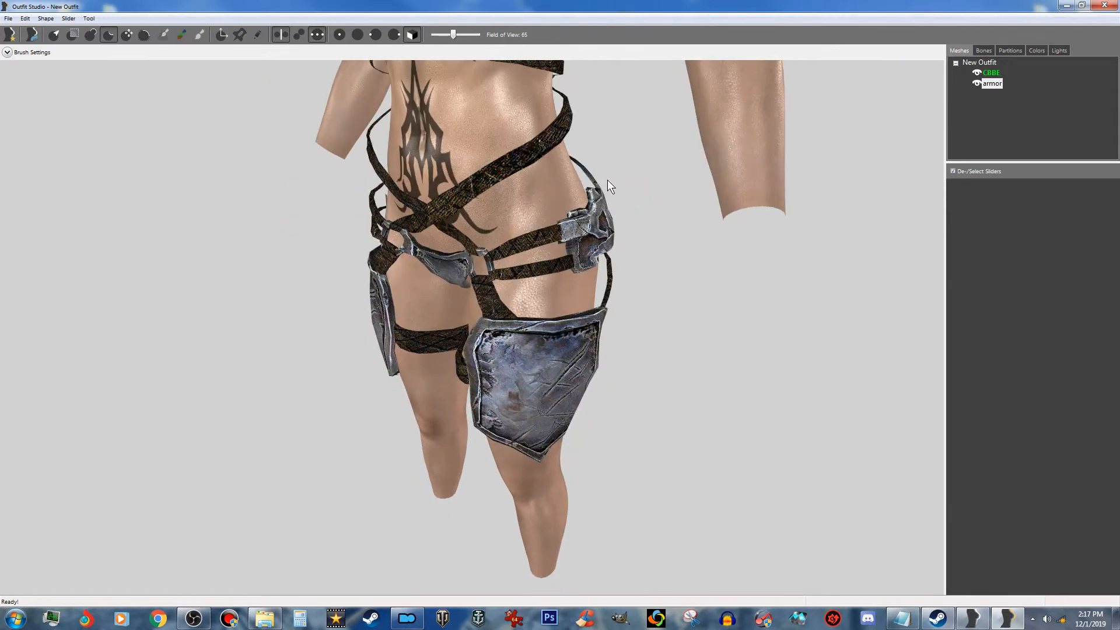
scroll(629, 190, "up", 4)
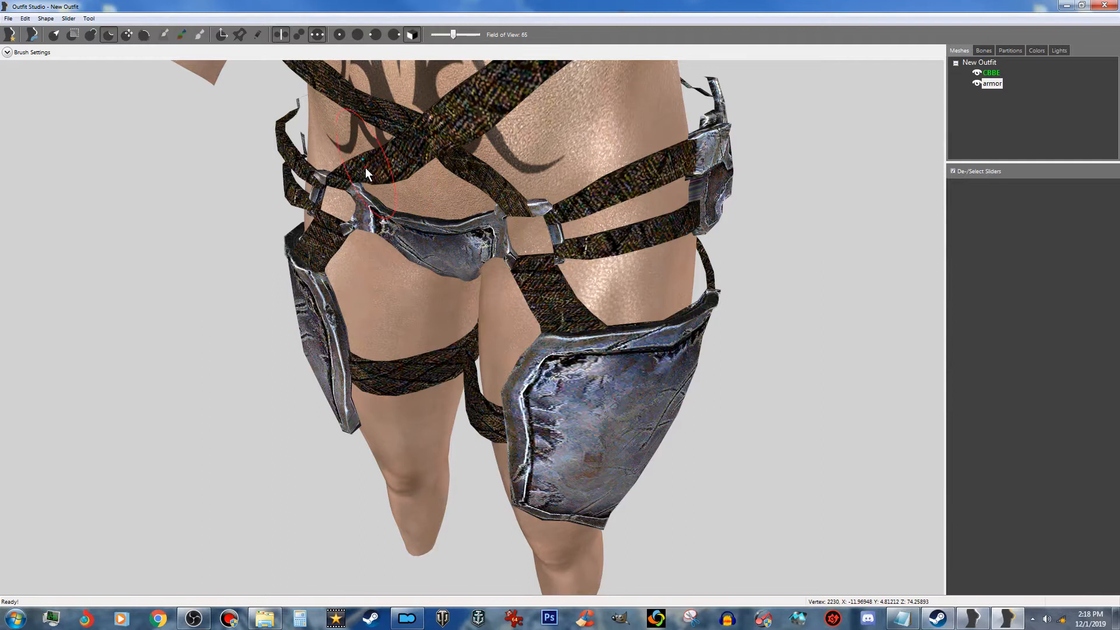
scroll(455, 239, "down", 2)
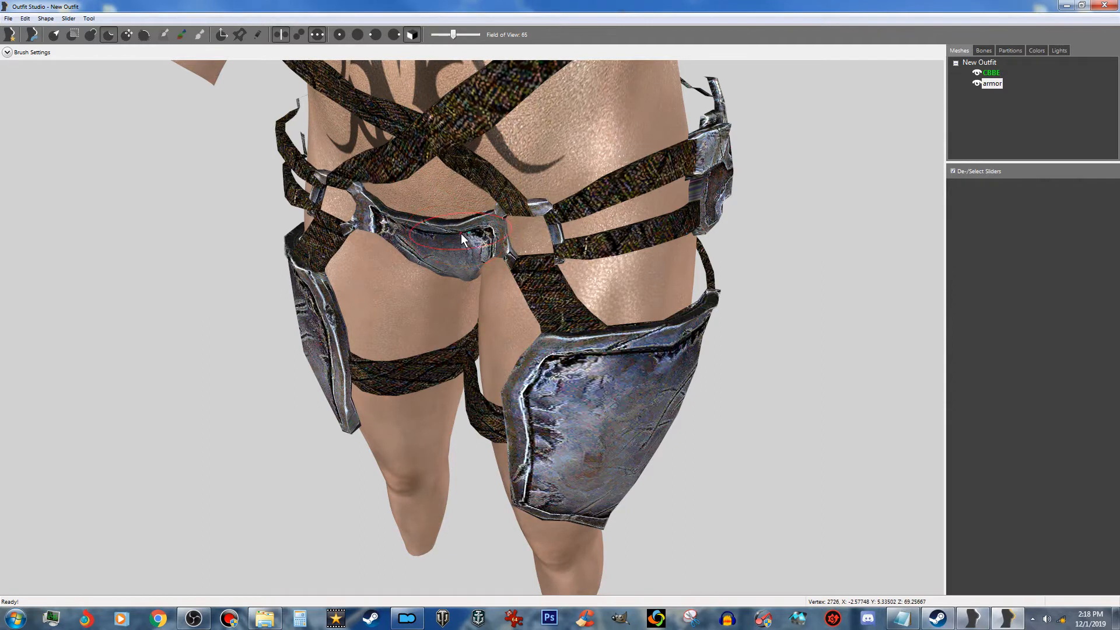
scroll(482, 211, "down", 4)
scroll(483, 211, "up", 4)
middle_click_drag(483, 212, 523, 338)
left_click_drag(492, 191, 478, 227)
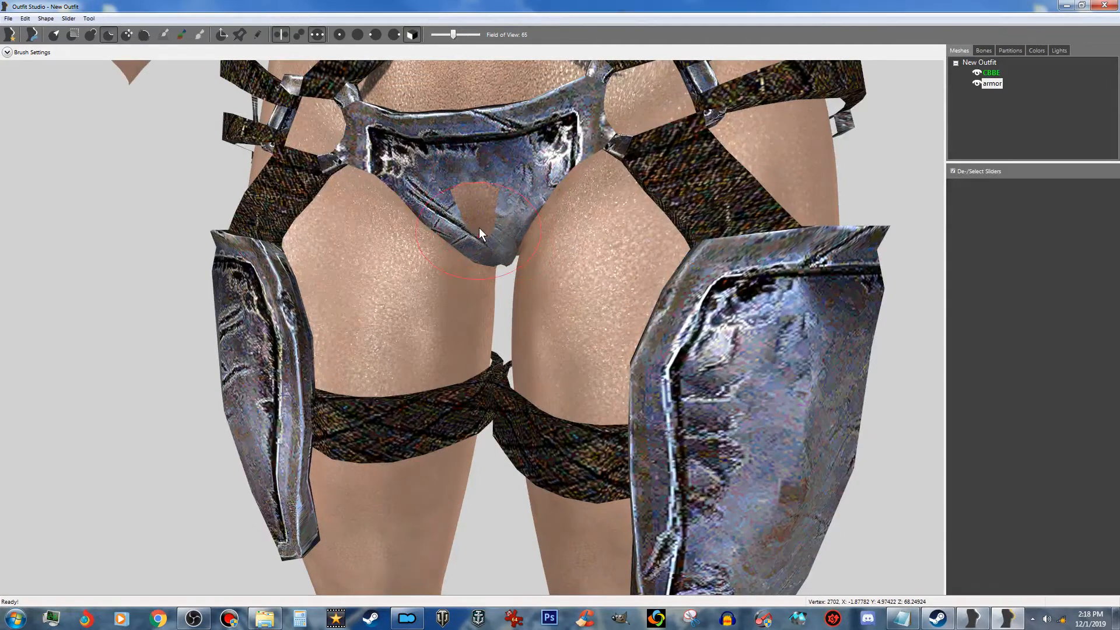
mouse_move(376, 117)
left_mouse_down()
mouse_move(509, 113)
mouse_move(368, 120)
mouse_move(506, 122)
mouse_move(366, 96)
mouse_move(534, 107)
mouse_move(524, 93)
mouse_move(330, 121)
mouse_move(506, 124)
left_mouse_up()
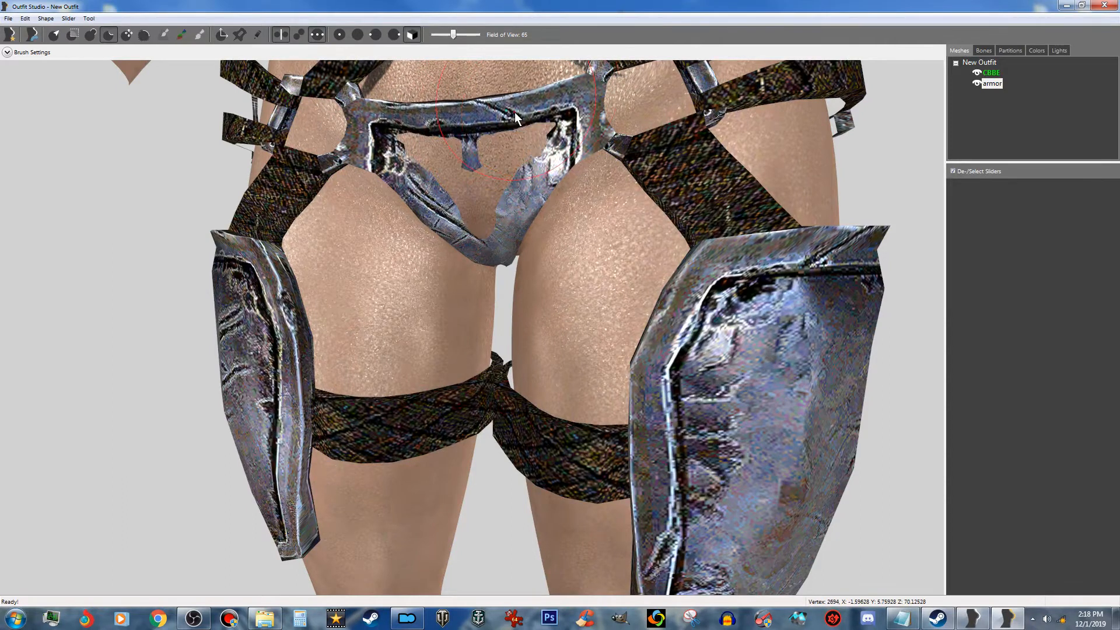
Step: Deflate the crossed straps over the lower belly so they sit closer to the skin
scroll(507, 124, "down", 4)
scroll(501, 166, "up", 4)
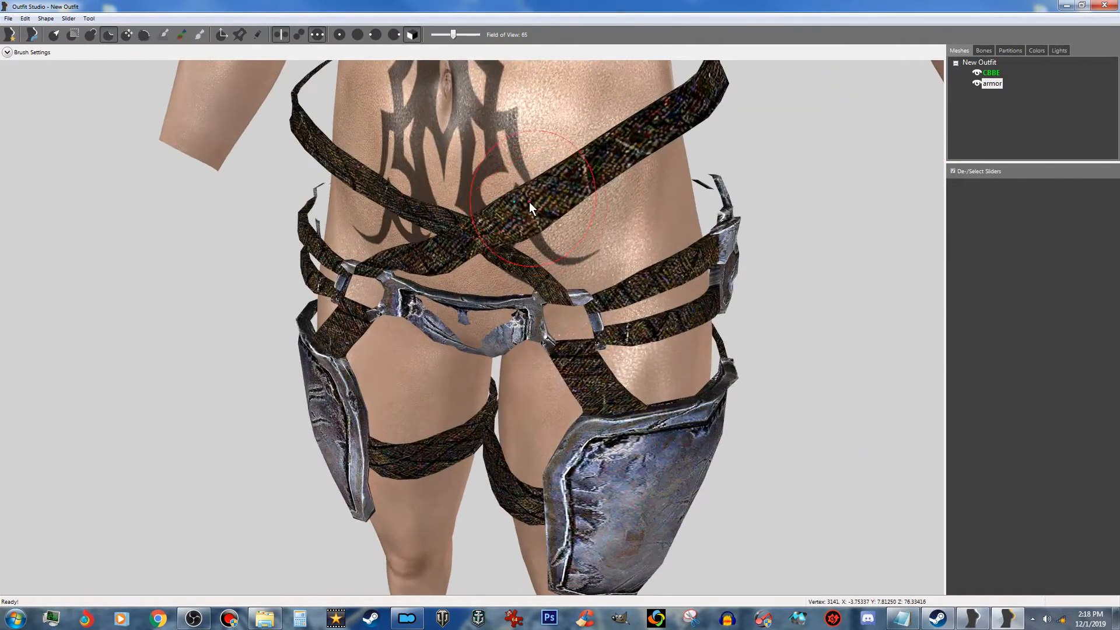
mouse_move(579, 176)
left_mouse_down()
mouse_move(547, 188)
mouse_move(570, 197)
mouse_move(689, 130)
mouse_move(594, 160)
mouse_move(558, 207)
mouse_move(457, 264)
left_mouse_up()
mouse_move(532, 208)
left_mouse_down()
mouse_move(477, 240)
mouse_move(476, 222)
mouse_move(525, 241)
mouse_move(496, 246)
mouse_move(589, 170)
mouse_move(568, 195)
mouse_move(483, 232)
mouse_move(563, 219)
mouse_move(534, 271)
mouse_move(502, 229)
mouse_move(411, 265)
left_mouse_up()
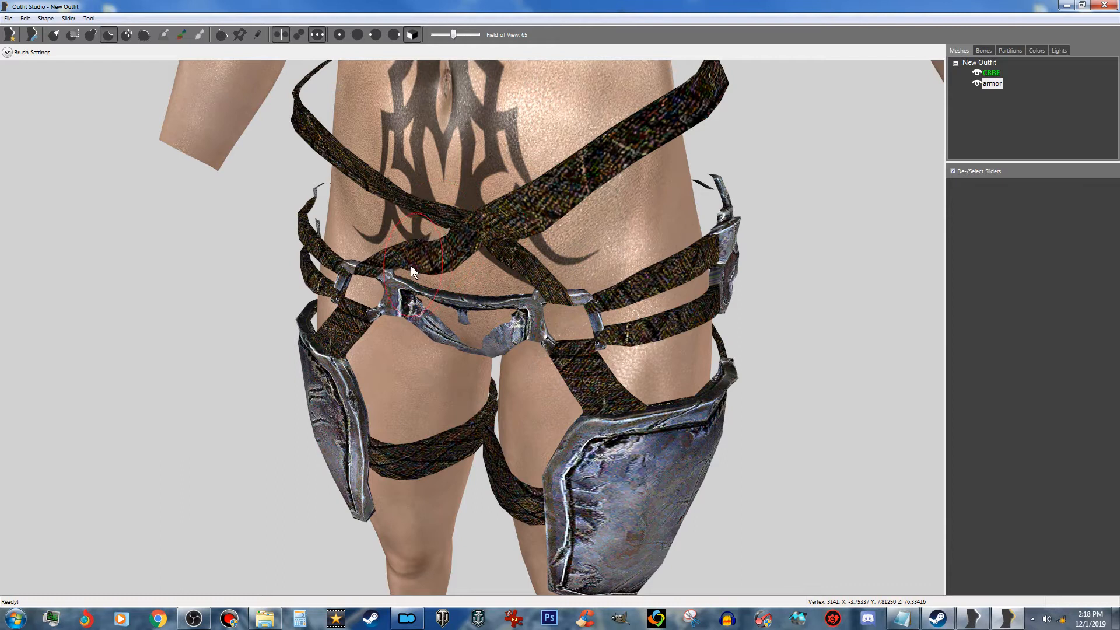
mouse_move(646, 141)
left_mouse_down()
mouse_move(629, 132)
mouse_move(553, 209)
mouse_move(541, 204)
mouse_move(562, 209)
mouse_move(542, 196)
mouse_move(552, 211)
left_mouse_up()
scroll(551, 210, "down", 3)
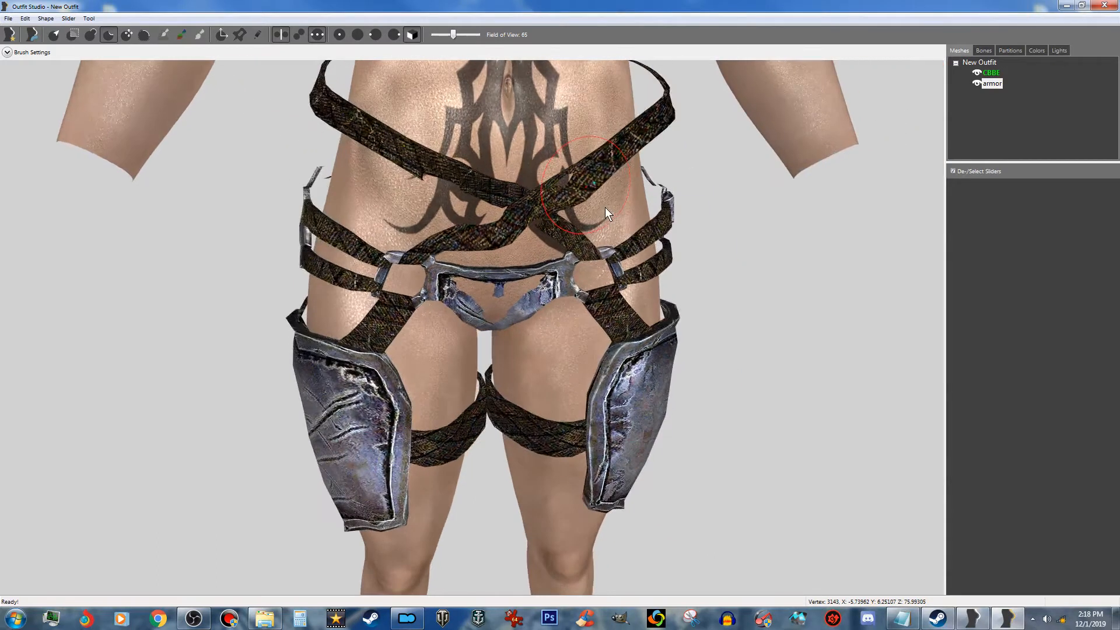
Step: Deflate the diagonal waist strap along the side of the torso, checking it around the back
right_click_drag(585, 190, 545, 214)
scroll(534, 196, "down", 4)
mouse_move(533, 333)
left_mouse_down()
mouse_move(613, 290)
mouse_move(615, 261)
mouse_move(630, 260)
mouse_move(586, 309)
mouse_move(533, 333)
mouse_move(627, 247)
mouse_move(579, 306)
left_mouse_up()
scroll(583, 302, "up", 3)
right_click_drag(583, 303, 509, 307)
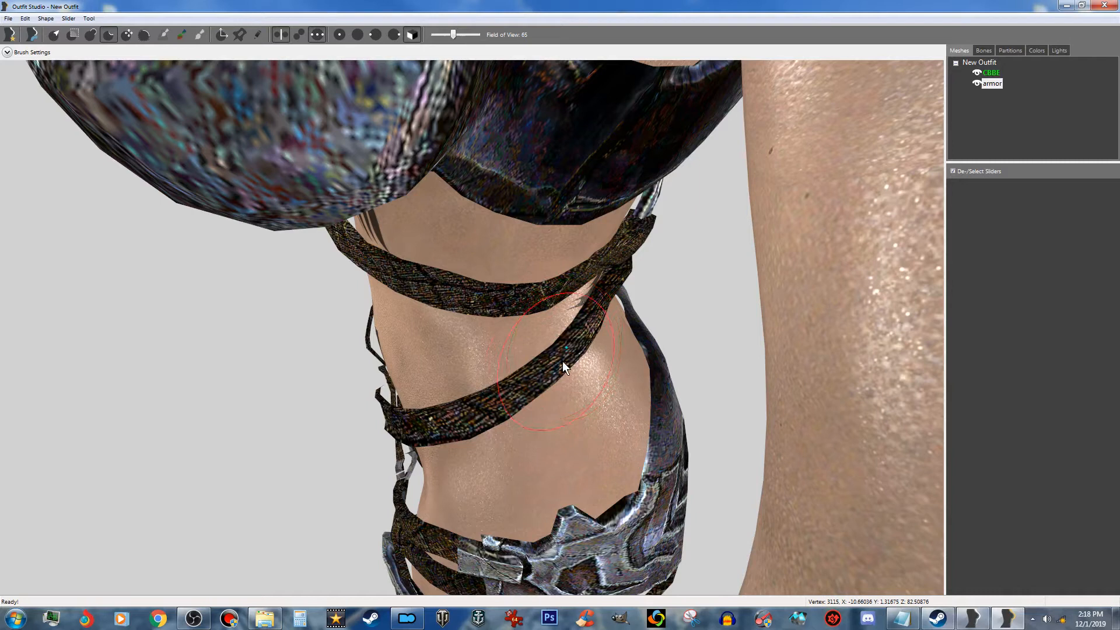
scroll(465, 427, "down", 3)
mouse_move(465, 427)
right_mouse_down()
mouse_move(482, 407)
mouse_move(512, 406)
right_mouse_up()
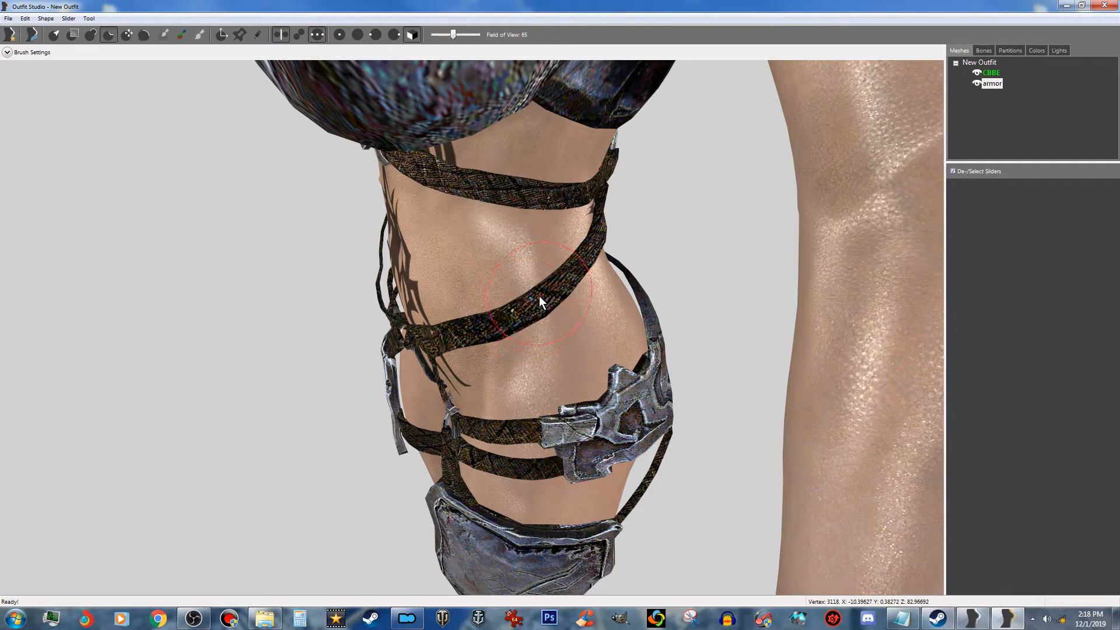
scroll(508, 305, "up", 1)
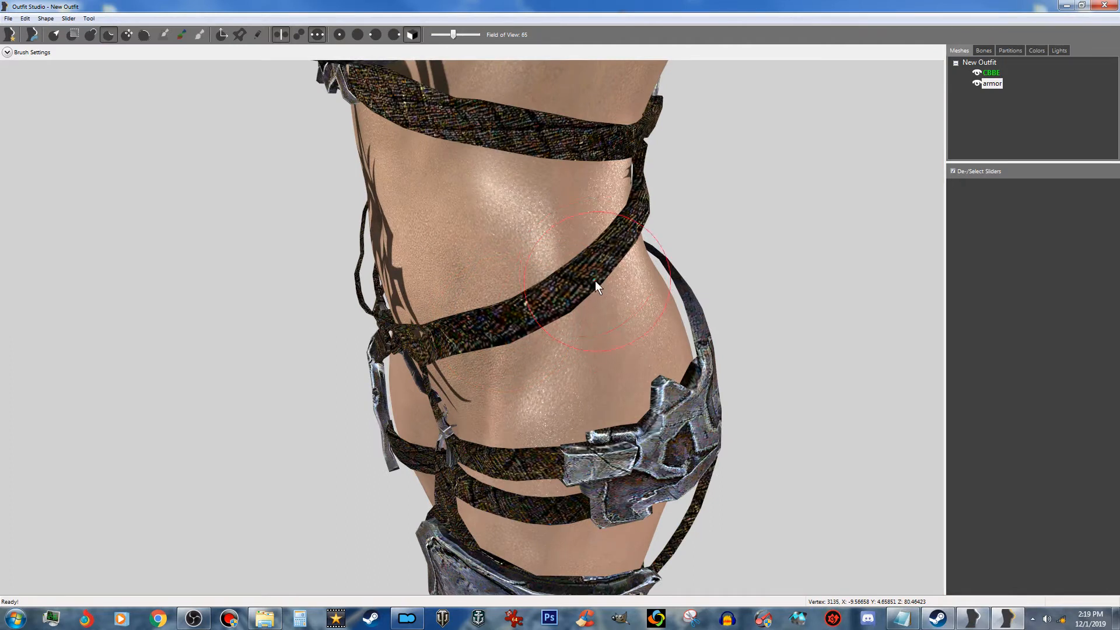
right_click_drag(620, 252, 480, 274)
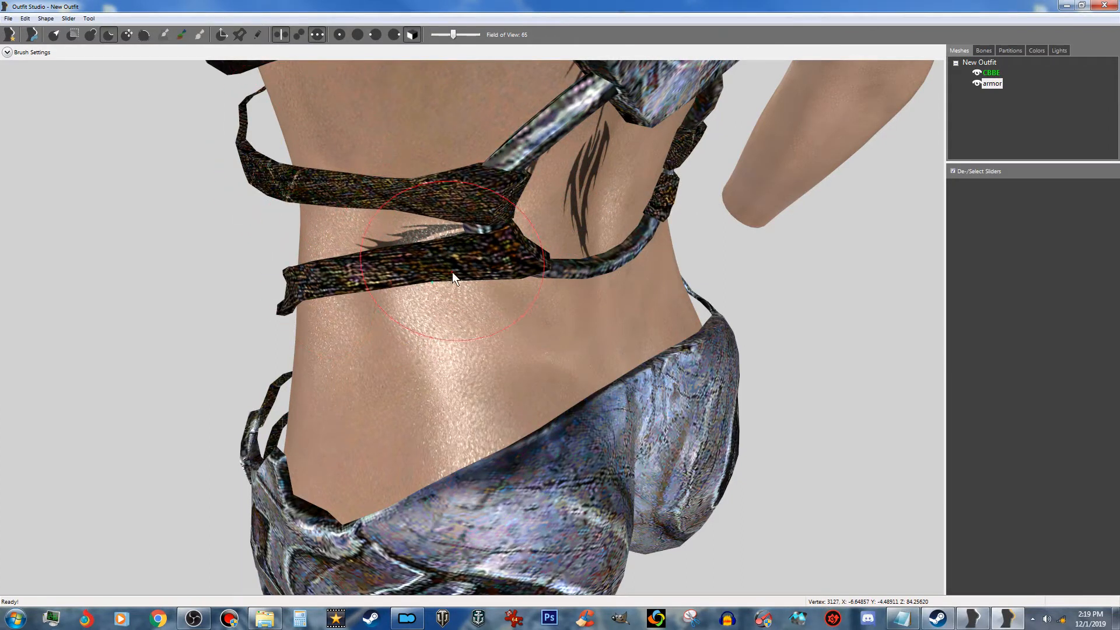
right_click_drag(343, 279, 500, 266)
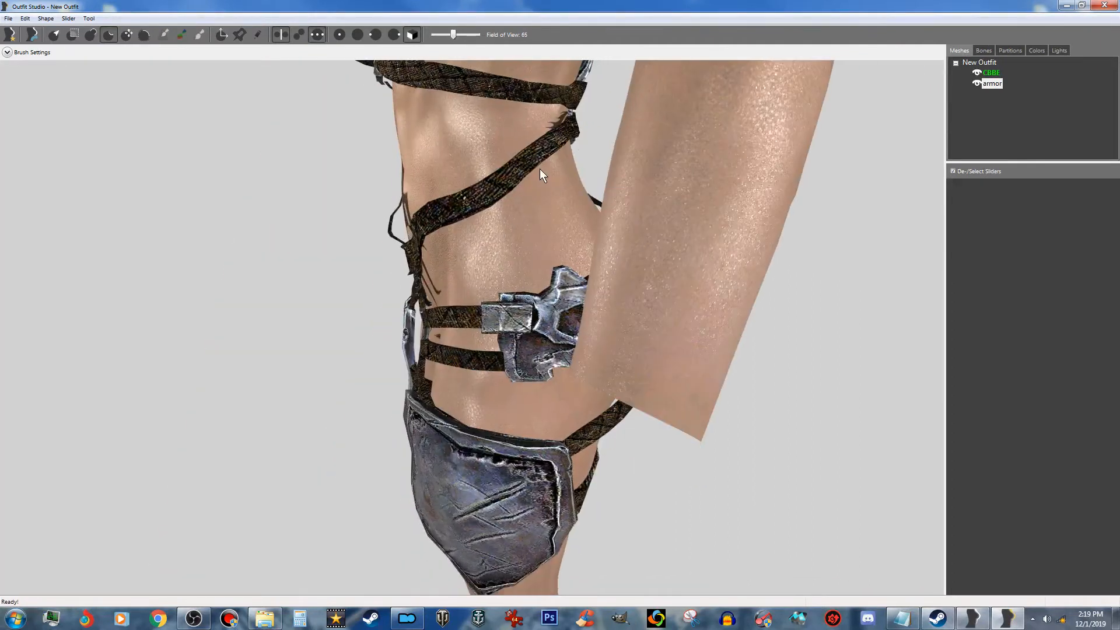
Step: Deflate the front sections of the diagonal waist straps on both sides of the belly
mouse_move(511, 175)
left_mouse_down()
mouse_move(488, 203)
mouse_move(467, 205)
left_mouse_up()
right_click_drag(390, 221, 533, 239)
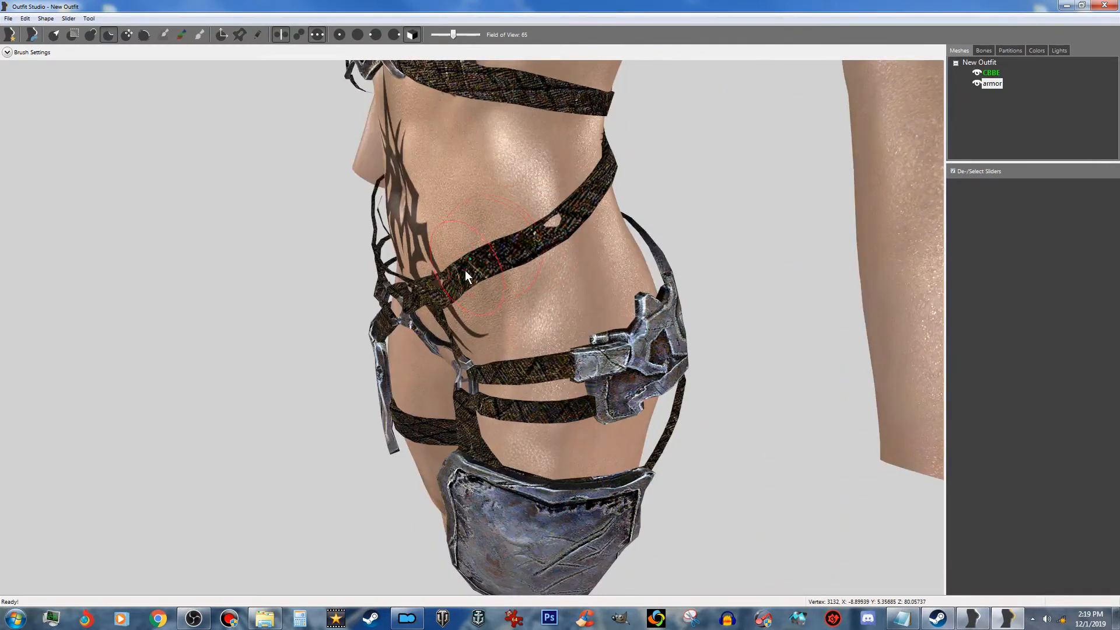
mouse_move(451, 279)
left_mouse_down()
mouse_move(510, 252)
mouse_move(482, 260)
mouse_move(496, 258)
left_mouse_up()
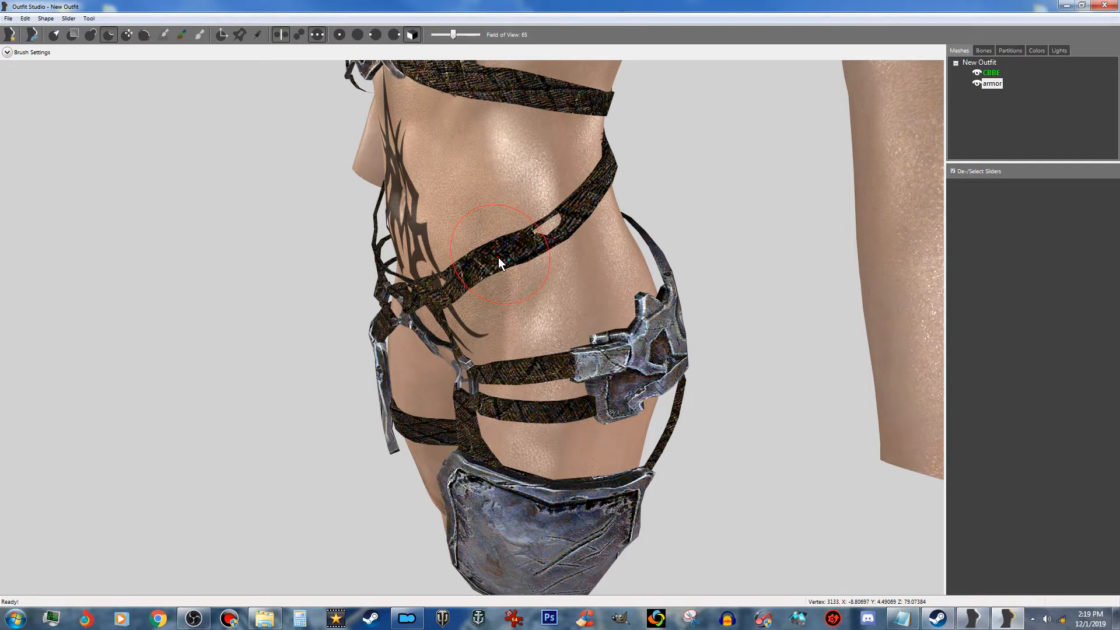
scroll(498, 257, "up", 2)
mouse_move(461, 288)
right_mouse_down()
mouse_move(549, 290)
mouse_move(589, 274)
mouse_move(603, 286)
right_mouse_up()
scroll(549, 291, "down", 4)
scroll(604, 286, "up", 3)
mouse_move(526, 232)
left_mouse_down()
mouse_move(338, 171)
mouse_move(442, 201)
mouse_move(349, 165)
left_mouse_up()
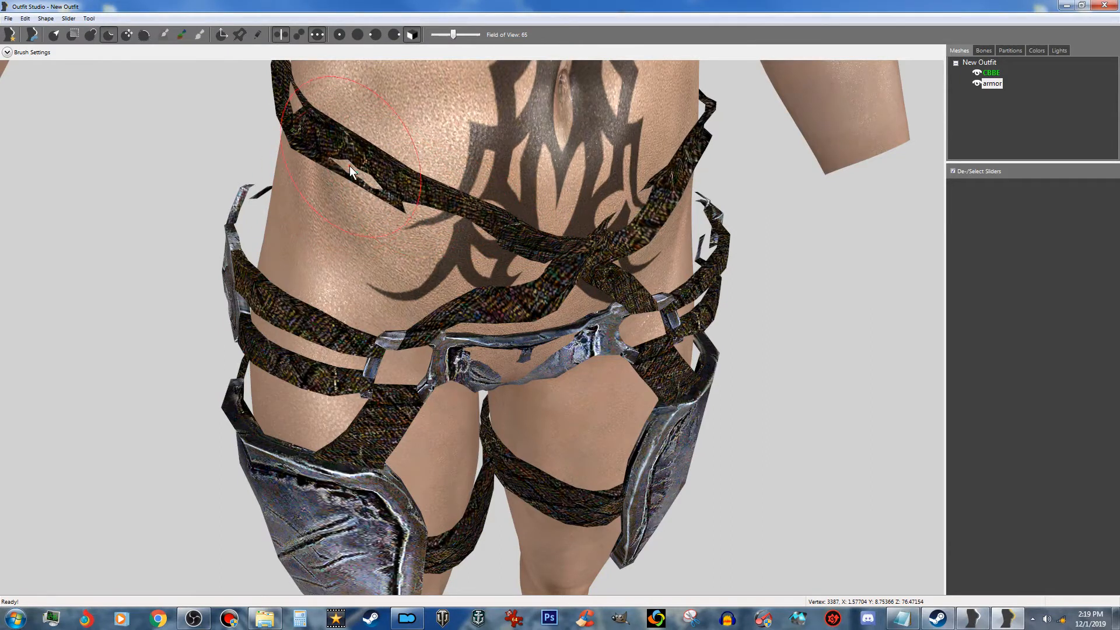
Step: Deflate the two hip straps between the opposite side buckle plate and the pelvic plate, checking them from the front
mouse_move(429, 324)
left_mouse_down()
mouse_move(489, 294)
mouse_move(544, 301)
mouse_move(403, 323)
mouse_move(425, 335)
mouse_move(408, 372)
mouse_move(412, 327)
mouse_move(379, 335)
mouse_move(376, 378)
mouse_move(408, 391)
mouse_move(348, 464)
mouse_move(396, 402)
mouse_move(390, 412)
mouse_move(387, 378)
mouse_move(300, 370)
mouse_move(306, 318)
mouse_move(328, 331)
mouse_move(278, 302)
left_mouse_up()
right_click_drag(278, 303, 348, 302)
mouse_move(300, 345)
left_mouse_down()
mouse_move(278, 261)
mouse_move(246, 312)
mouse_move(394, 383)
mouse_move(504, 372)
mouse_move(496, 364)
left_mouse_up()
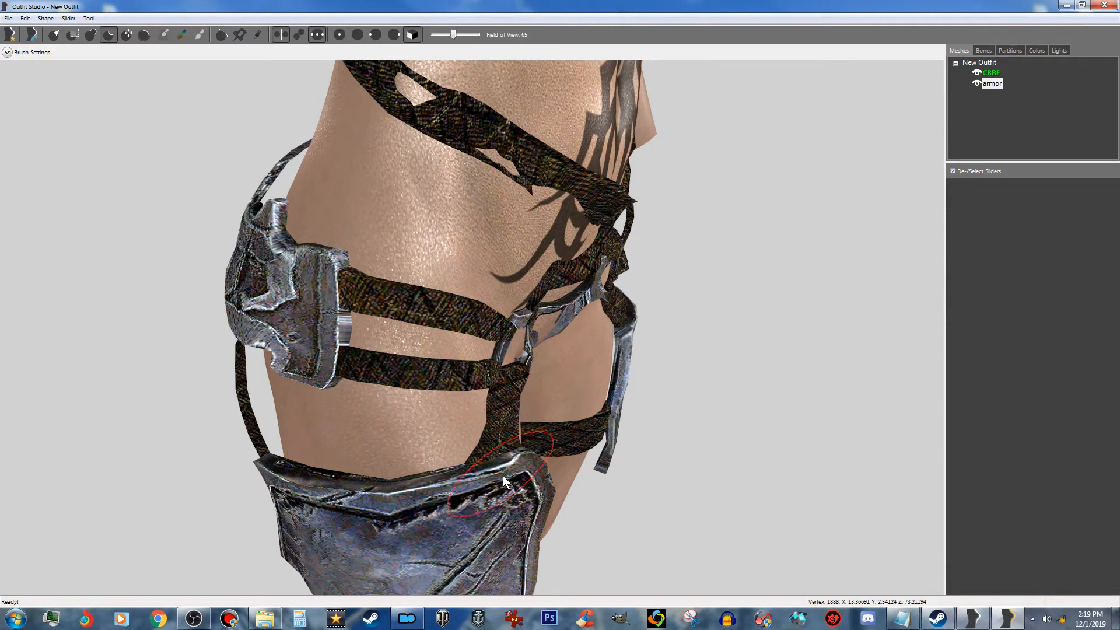
right_click_drag(503, 383, 437, 375)
scroll(436, 375, "up", 2)
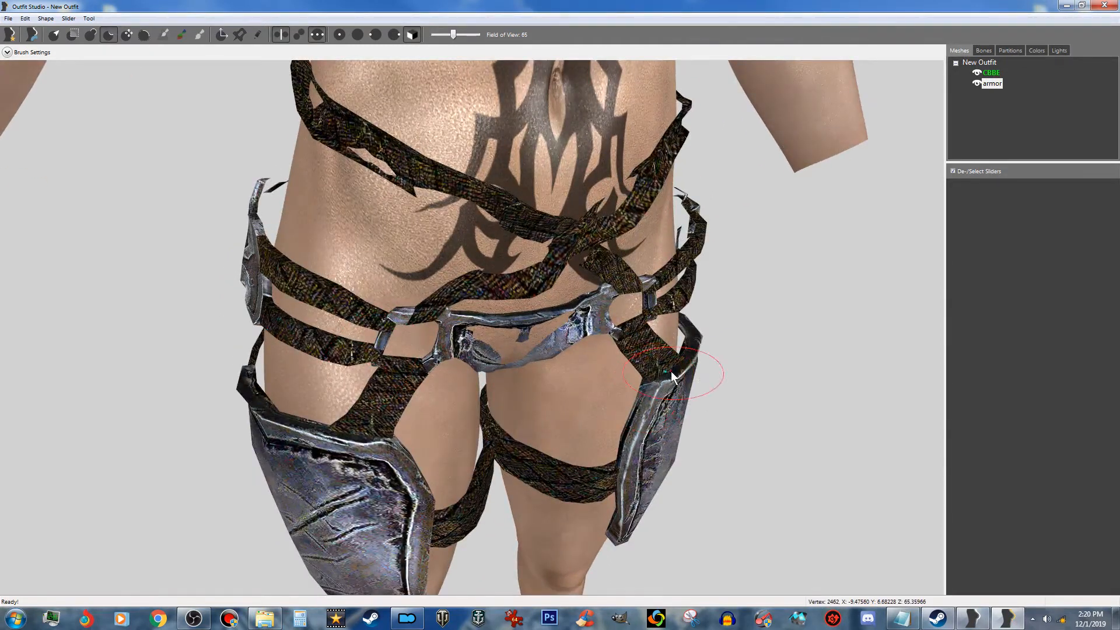
Step: Deflate the upper rear thigh strap between the back armor and the thigh plate
scroll(630, 386, "down", 1)
right_click_drag(630, 386, 779, 383)
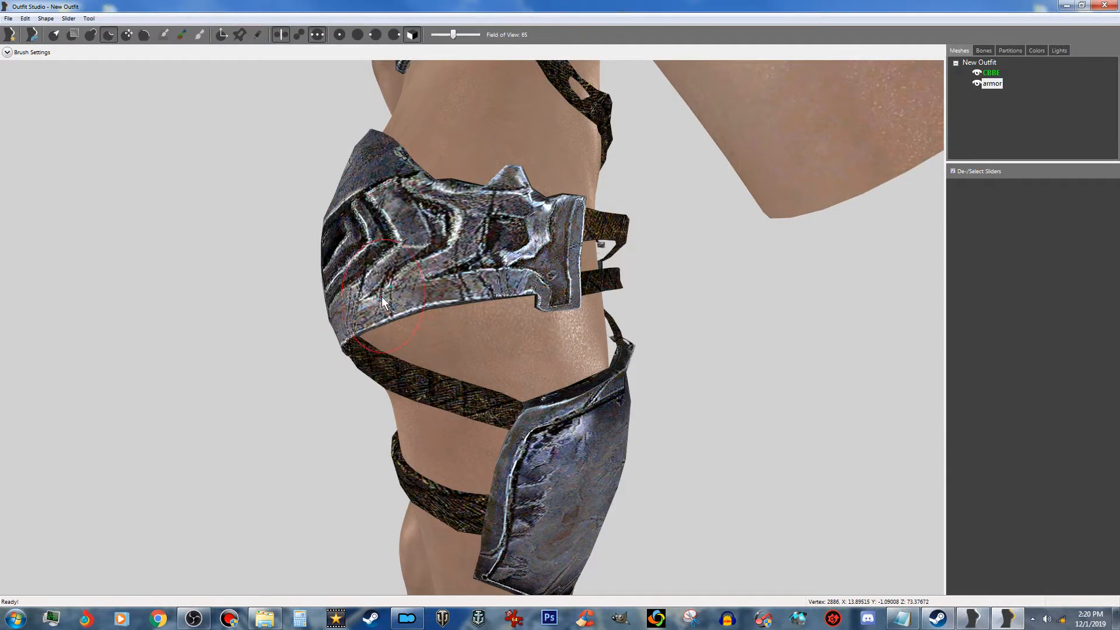
scroll(436, 313, "down", 5)
right_click_drag(437, 313, 481, 285)
scroll(481, 284, "up", 5)
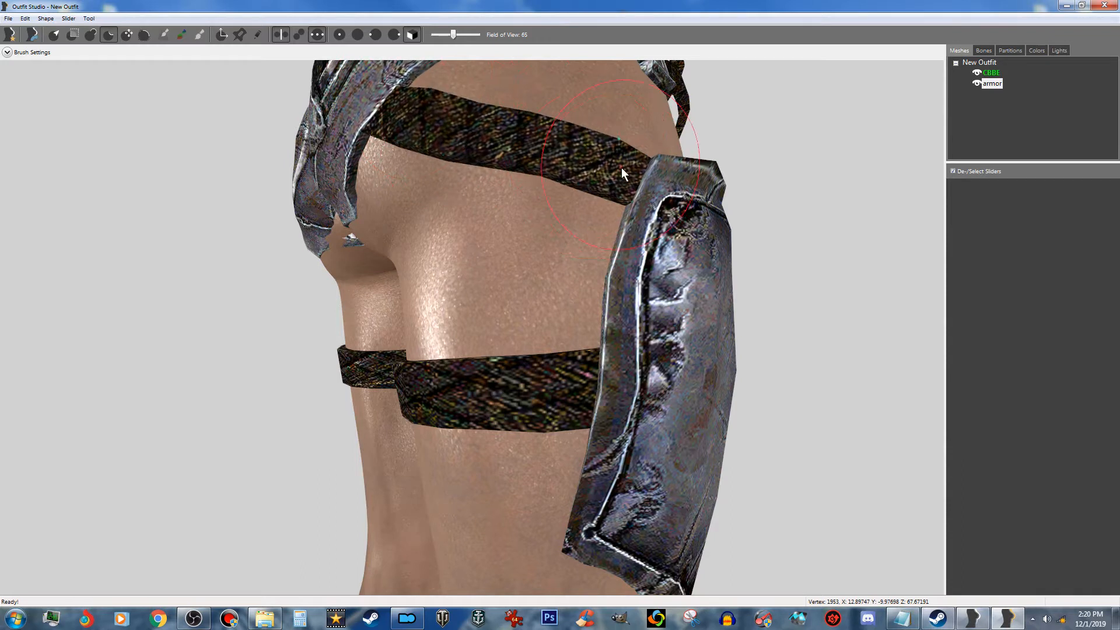
mouse_move(479, 127)
left_mouse_down()
mouse_move(441, 140)
mouse_move(416, 105)
mouse_move(492, 141)
mouse_move(521, 186)
mouse_move(611, 170)
mouse_move(664, 176)
mouse_move(578, 175)
mouse_move(428, 121)
mouse_move(683, 169)
mouse_move(654, 193)
mouse_move(533, 138)
left_mouse_up()
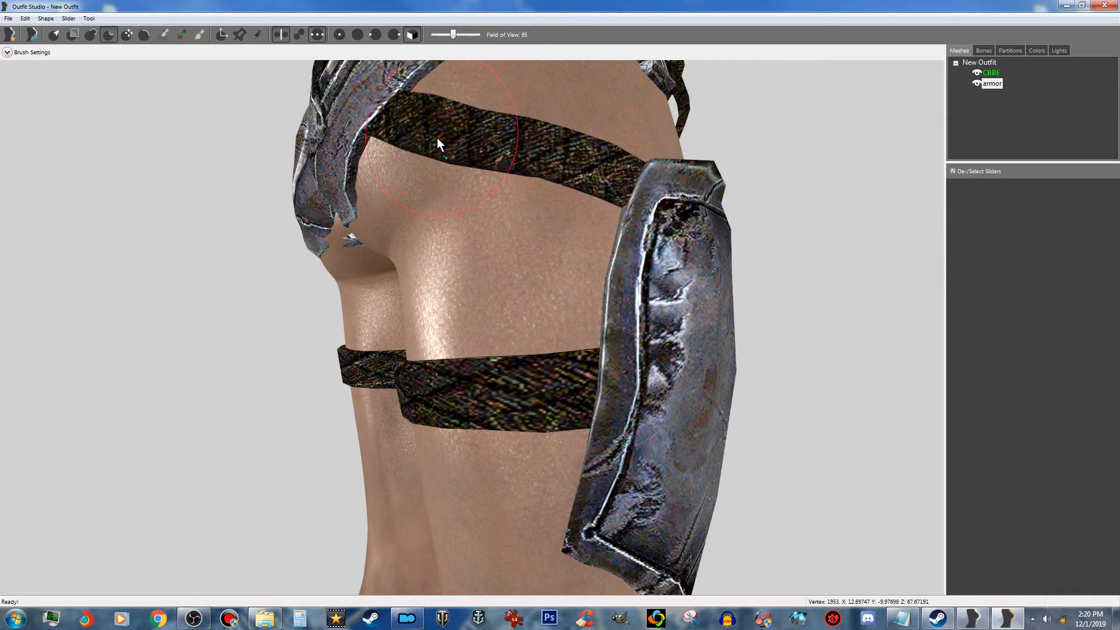
mouse_move(444, 144)
right_mouse_down()
mouse_move(360, 173)
mouse_move(419, 195)
right_mouse_up()
Step: Deflate the upper area of the rear hip armor over the buttocks and toward the side, checking it from behind and the side
scroll(407, 185, "down", 5)
scroll(407, 184, "up", 3)
scroll(419, 195, "down", 2)
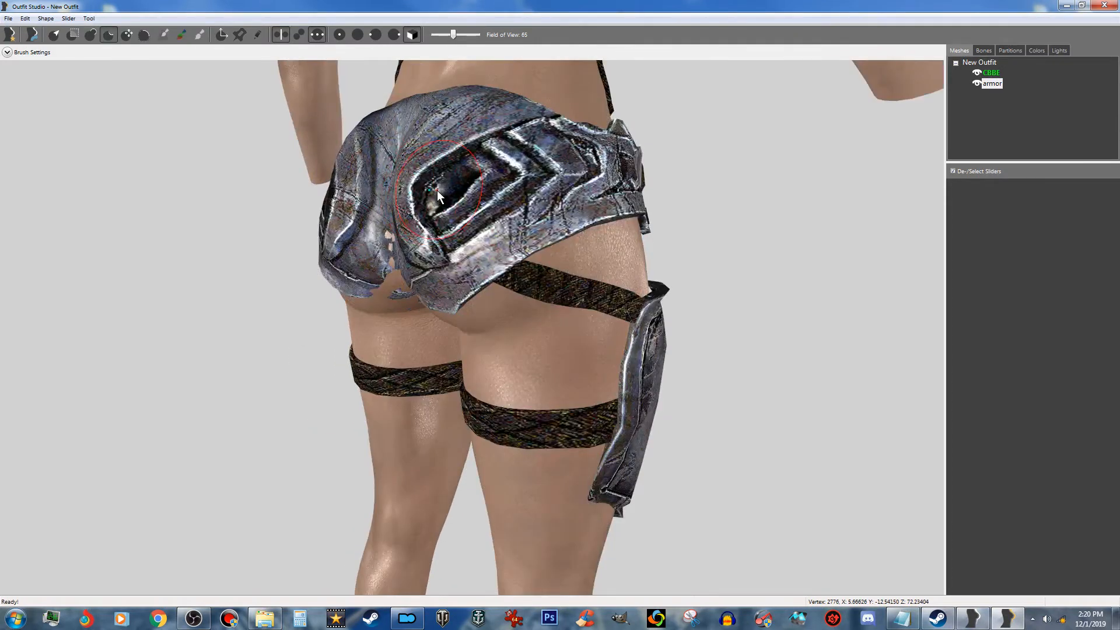
scroll(439, 190, "down", 3)
scroll(460, 222, "up", 3)
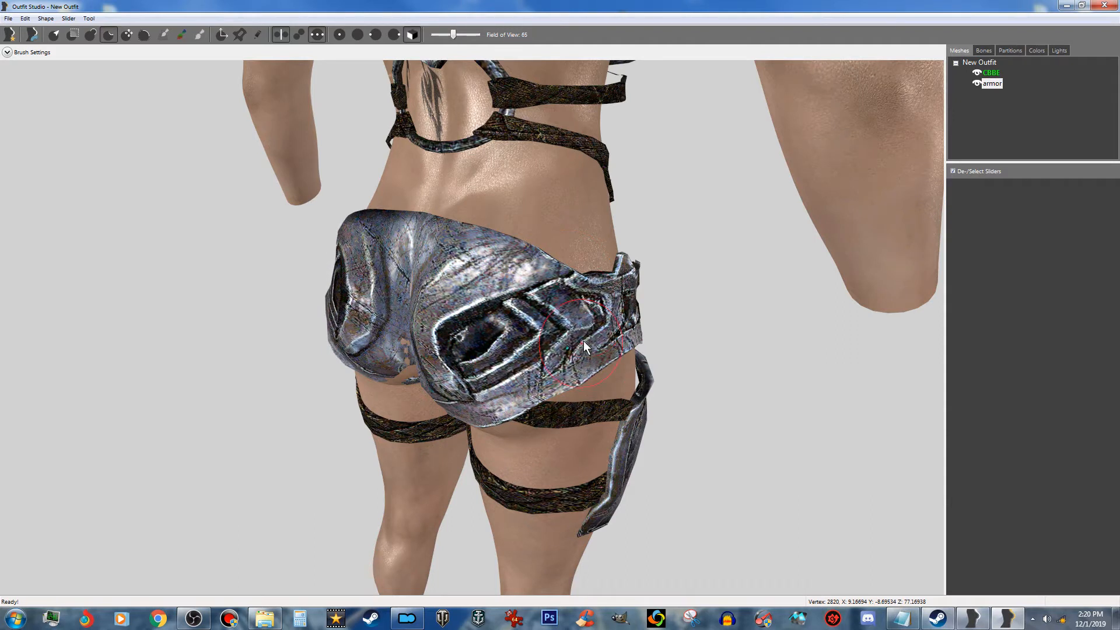
mouse_move(467, 257)
left_mouse_down()
mouse_move(482, 264)
mouse_move(432, 311)
mouse_move(510, 322)
left_mouse_up()
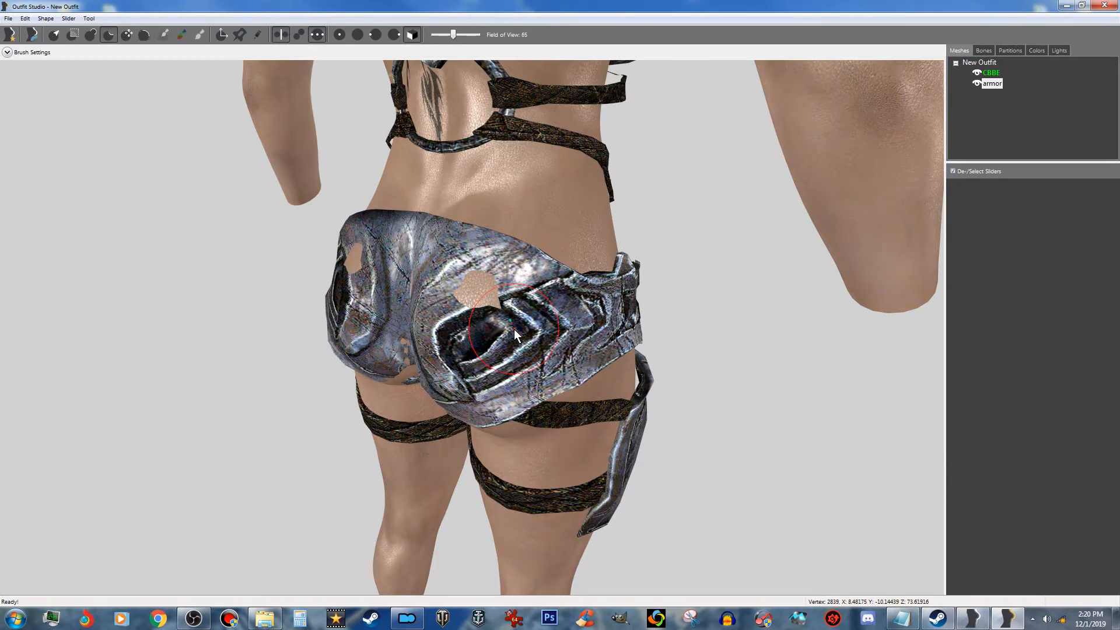
mouse_move(500, 245)
left_mouse_down()
mouse_move(489, 244)
mouse_move(532, 268)
mouse_move(467, 240)
mouse_move(541, 254)
mouse_move(585, 303)
mouse_move(606, 290)
left_mouse_up()
right_click_drag(596, 291, 553, 293)
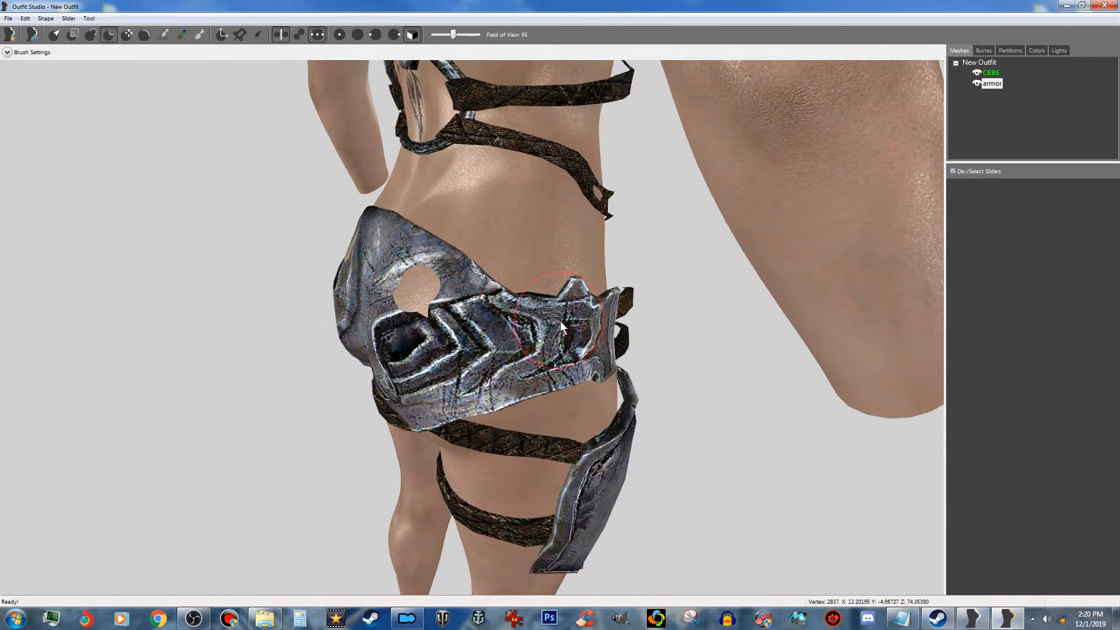
right_click_drag(590, 349, 482, 325)
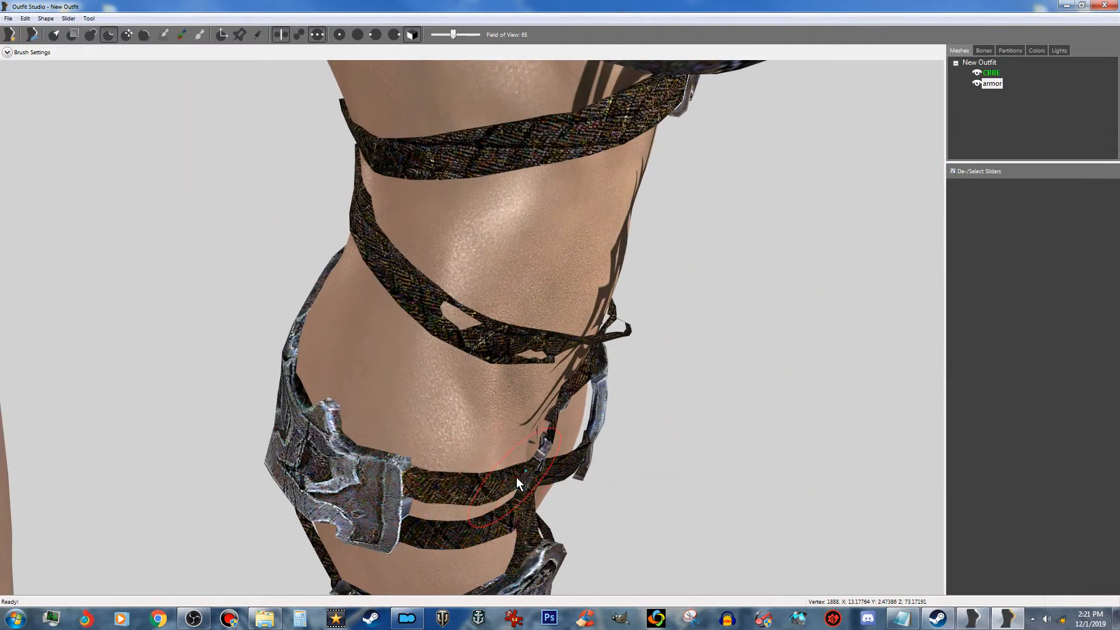
Step: Deflate the rear hip armor over the buttock, working from its lower area up toward the waist edge
right_click_drag(516, 477, 494, 468)
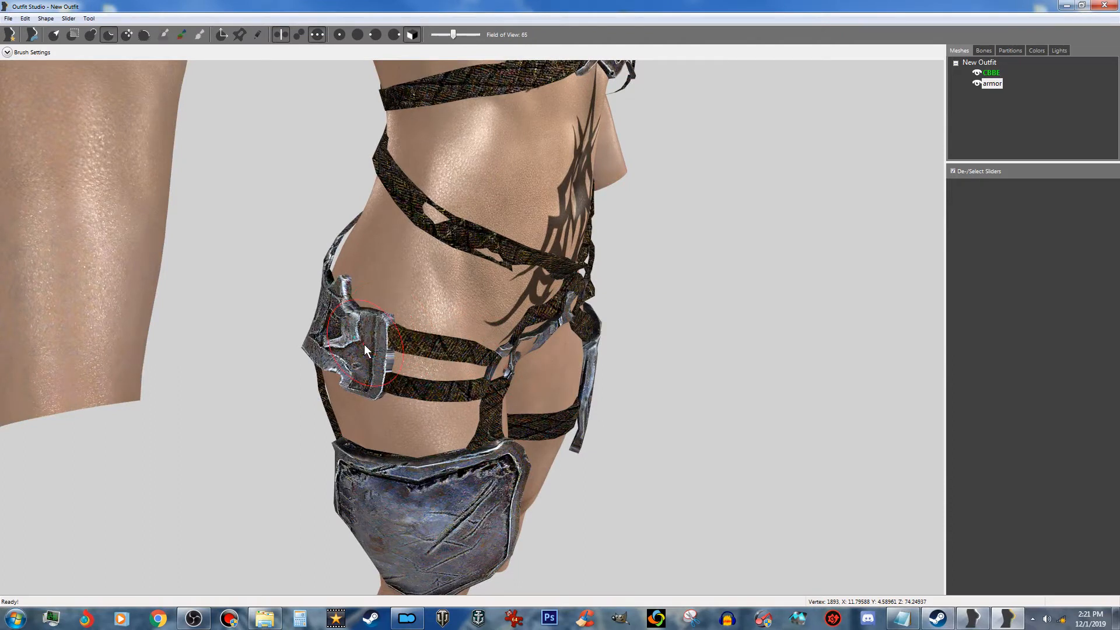
mouse_move(350, 308)
right_mouse_down()
mouse_move(434, 313)
mouse_move(431, 352)
right_mouse_up()
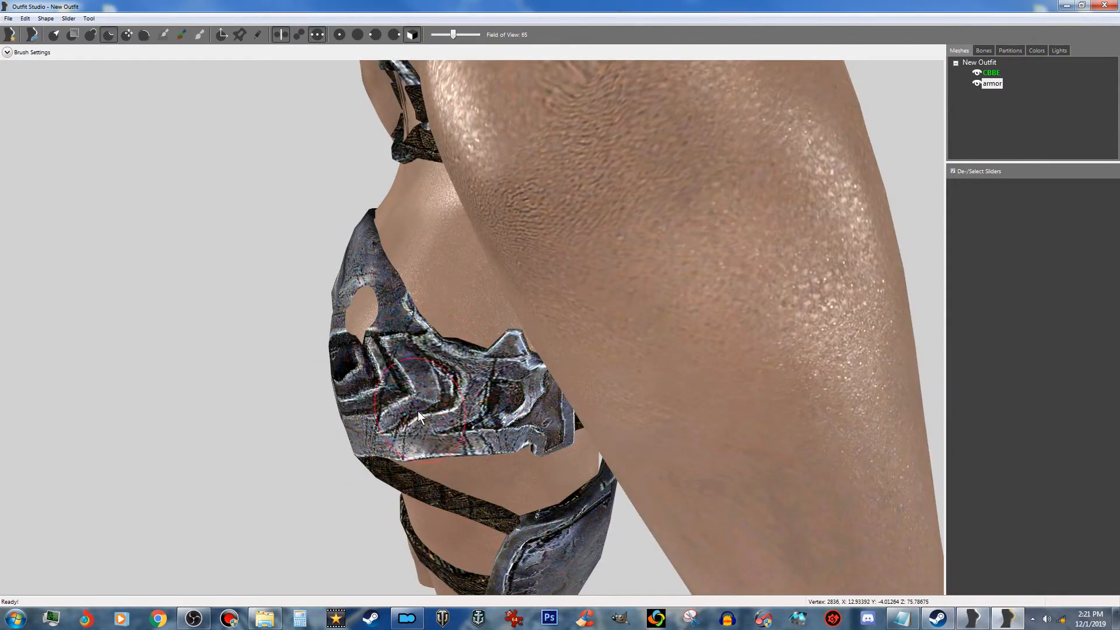
right_click_drag(425, 441, 492, 428)
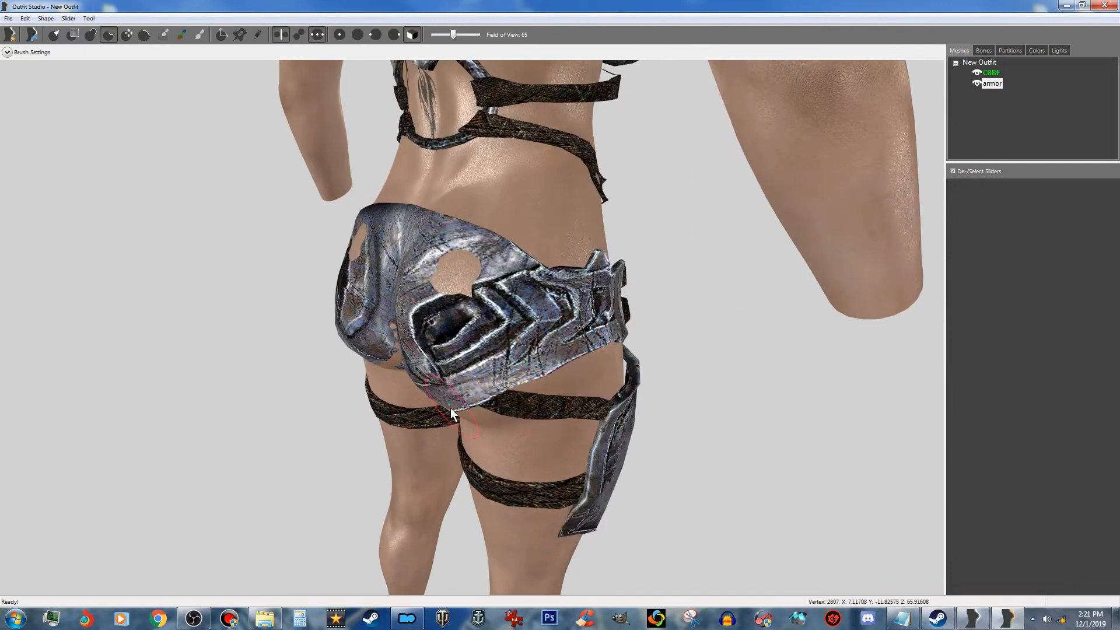
right_click_drag(473, 377, 530, 368)
mouse_move(496, 345)
left_mouse_down()
mouse_move(471, 331)
mouse_move(462, 244)
left_mouse_up()
mouse_move(461, 323)
right_mouse_down()
mouse_move(518, 317)
mouse_move(504, 321)
right_mouse_up()
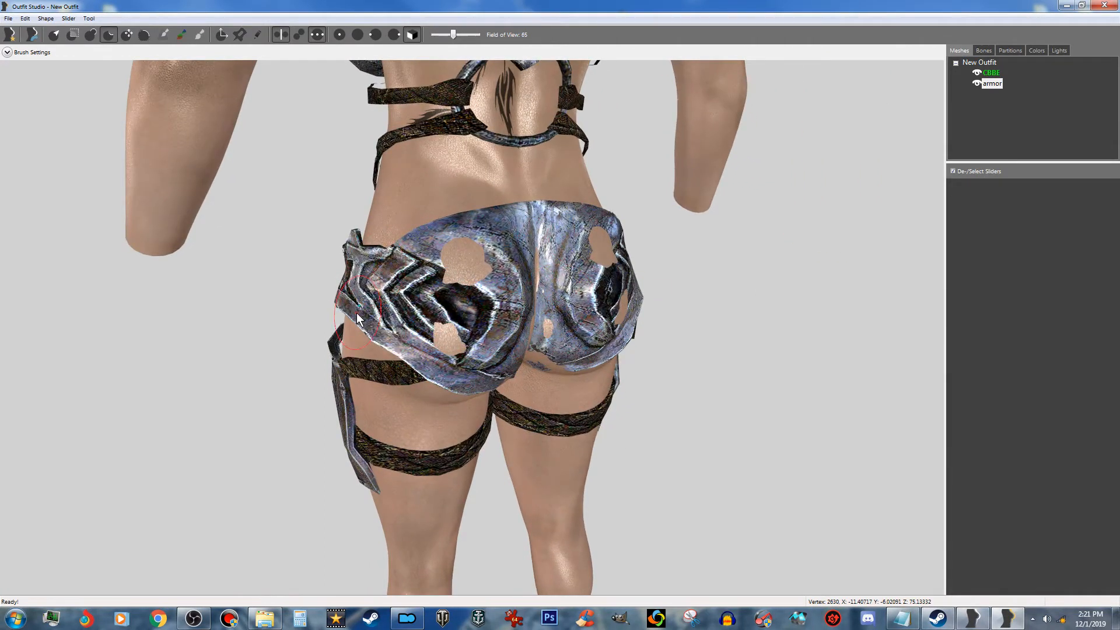
Step: Deflate the opposite outer section of the rear hip armor, from the buttock toward the side buckle plate
right_click_drag(401, 276, 438, 298)
mouse_move(438, 299)
left_mouse_down()
mouse_move(411, 326)
mouse_move(443, 311)
mouse_move(386, 349)
left_mouse_up()
right_click_drag(389, 296, 489, 308)
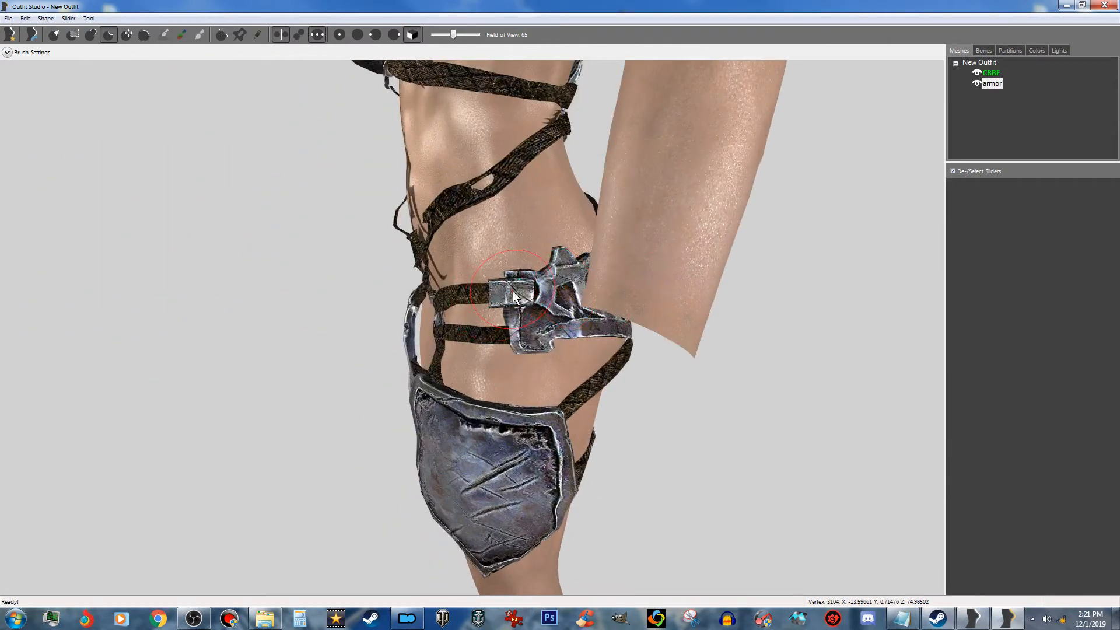
Step: Examine the armor's fit around the chest, belly and hips from the front and at an angle
scroll(540, 308, "down", 4)
right_click_drag(447, 203, 627, 318)
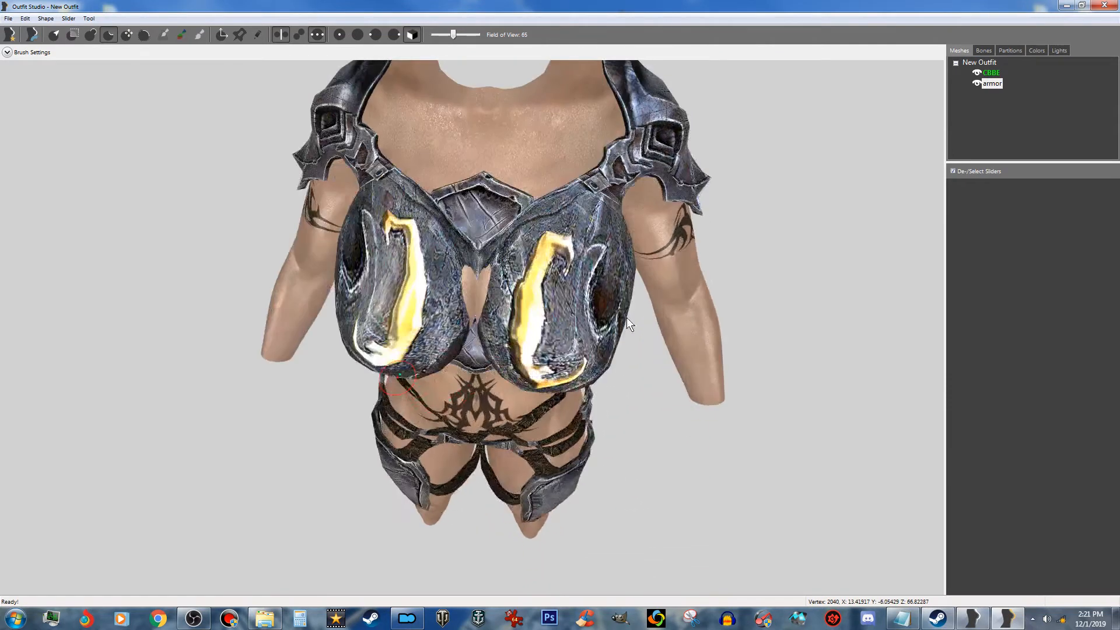
scroll(580, 252, "down", 3)
right_click_drag(541, 280, 579, 282)
scroll(395, 257, "up", 4)
scroll(489, 292, "down", 5)
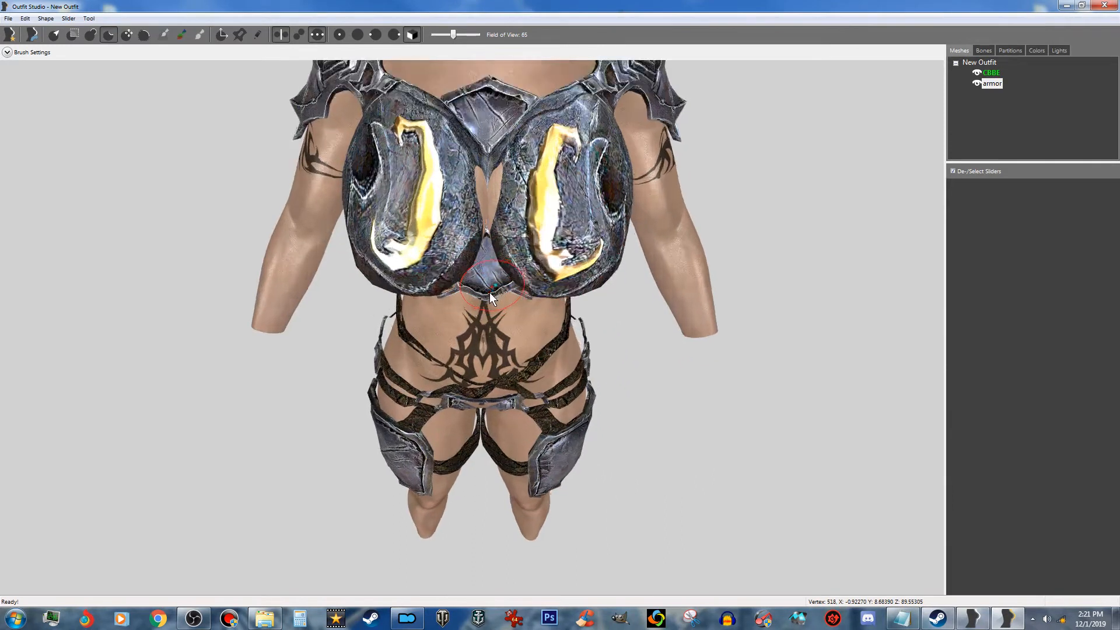
scroll(491, 275, "up", 3)
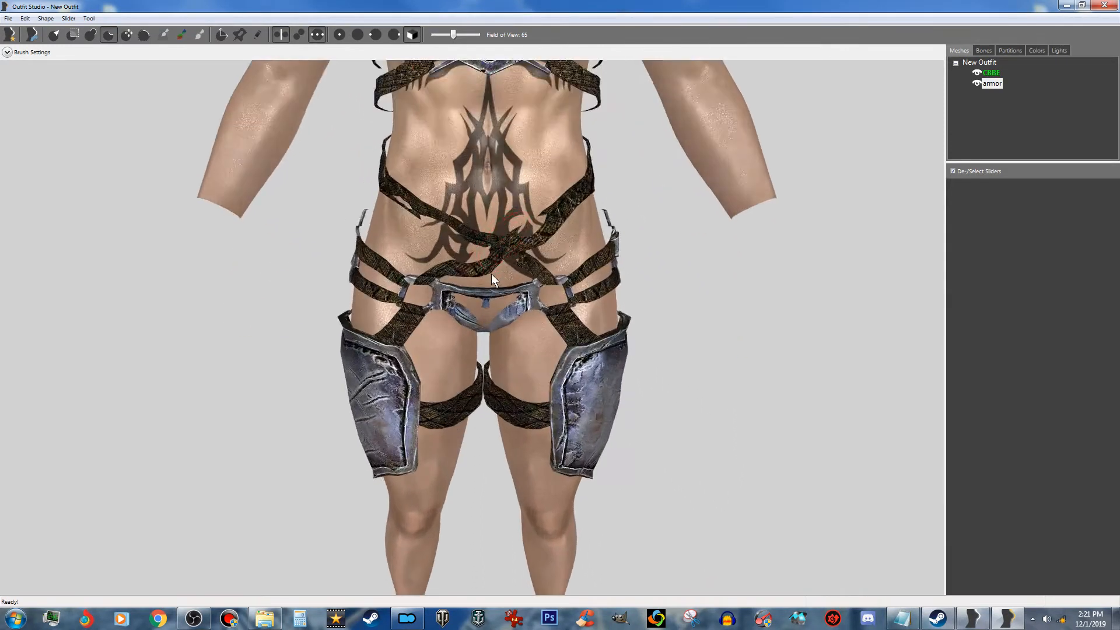
right_click_drag(558, 220, 505, 233)
right_click_drag(594, 93, 572, 160)
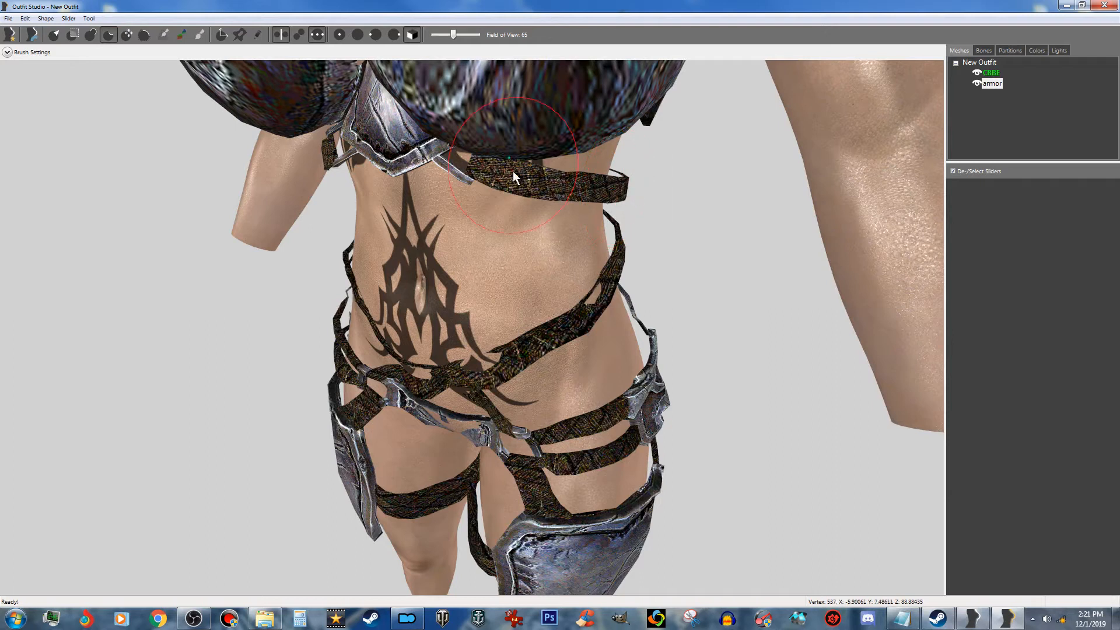
Step: Set the brush size to 0.062
left_click(7, 53)
left_click(8, 53)
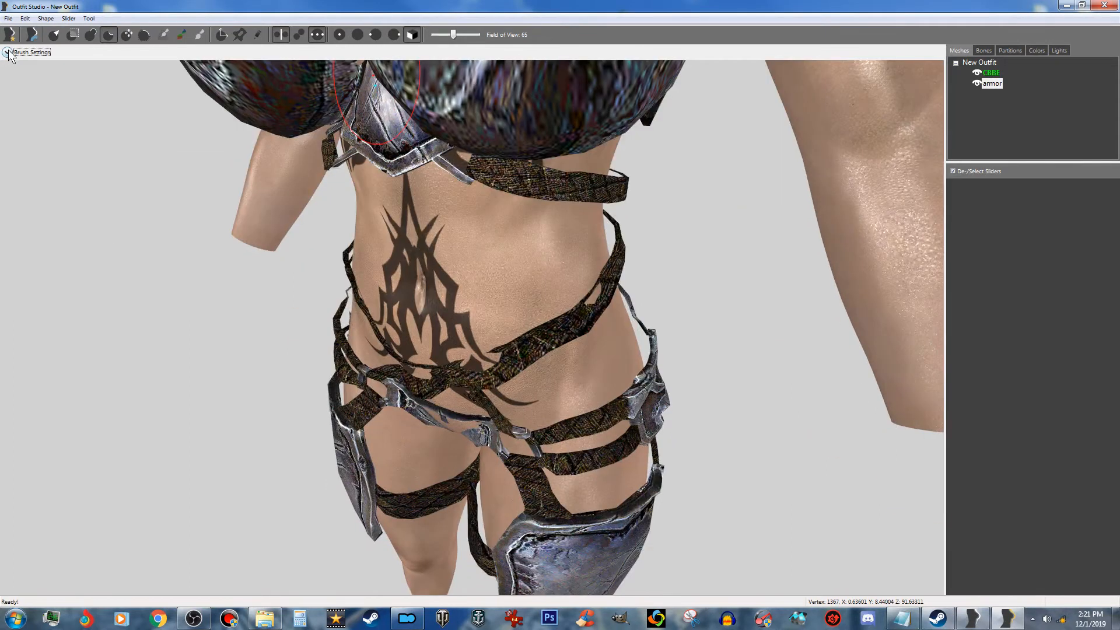
left_click(8, 53)
left_click(125, 71)
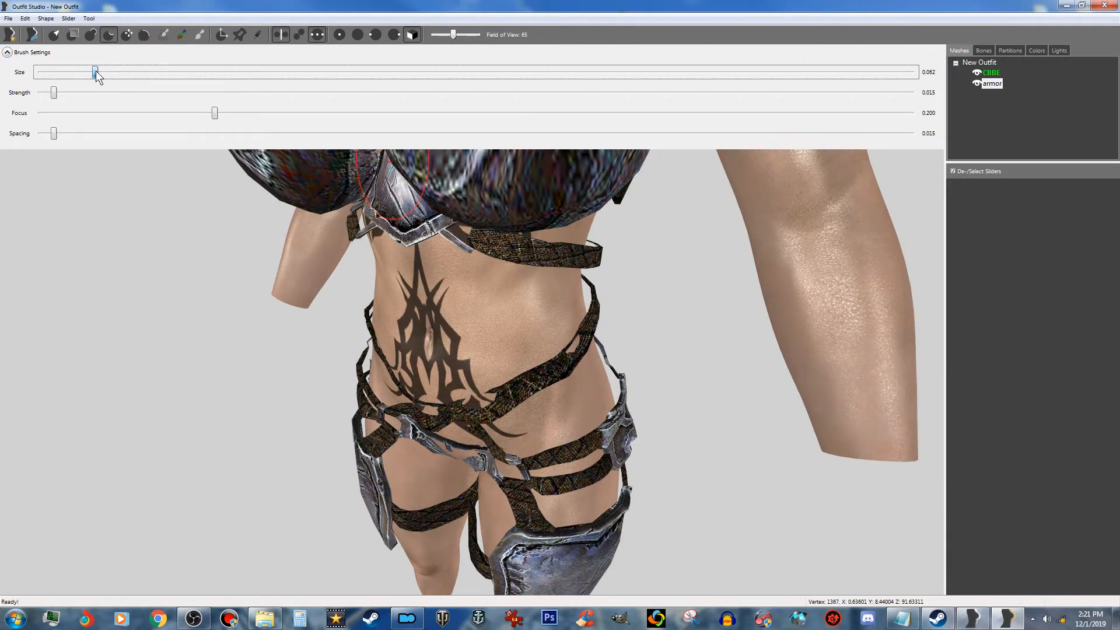
left_click(7, 52)
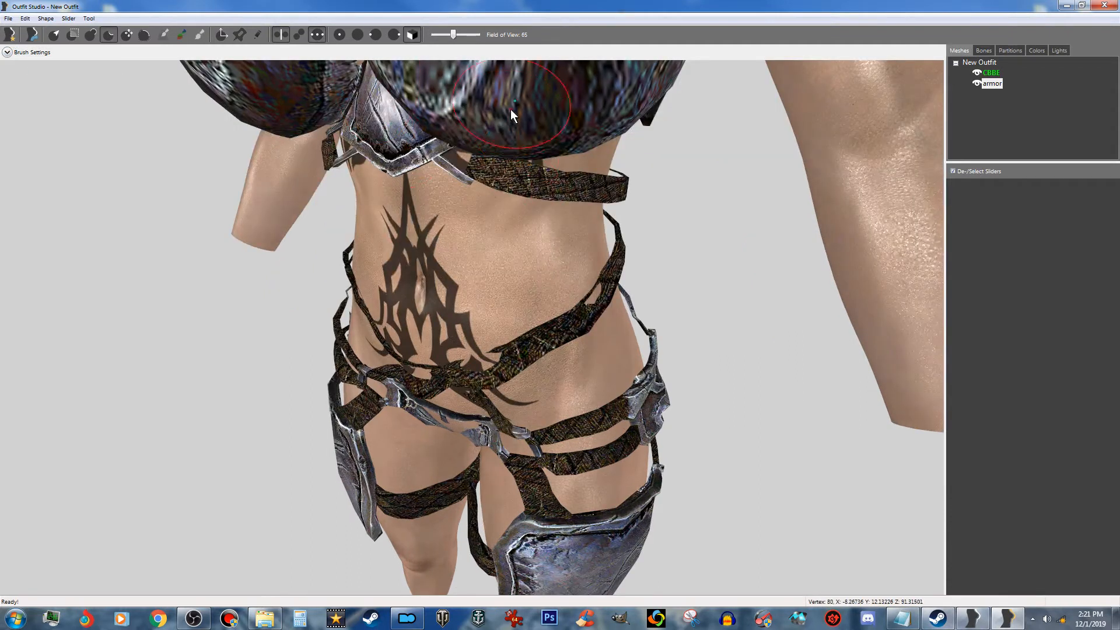
Step: Deflate the front end of the rib strap just beneath the breast plate
scroll(528, 181, "down", 3)
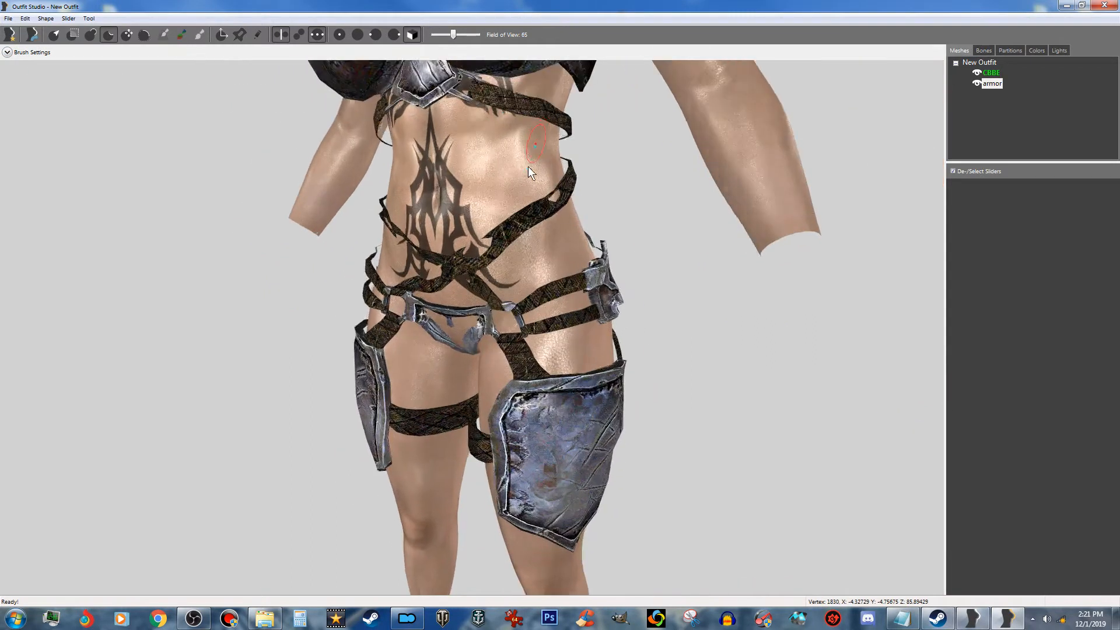
scroll(527, 167, "up", 4)
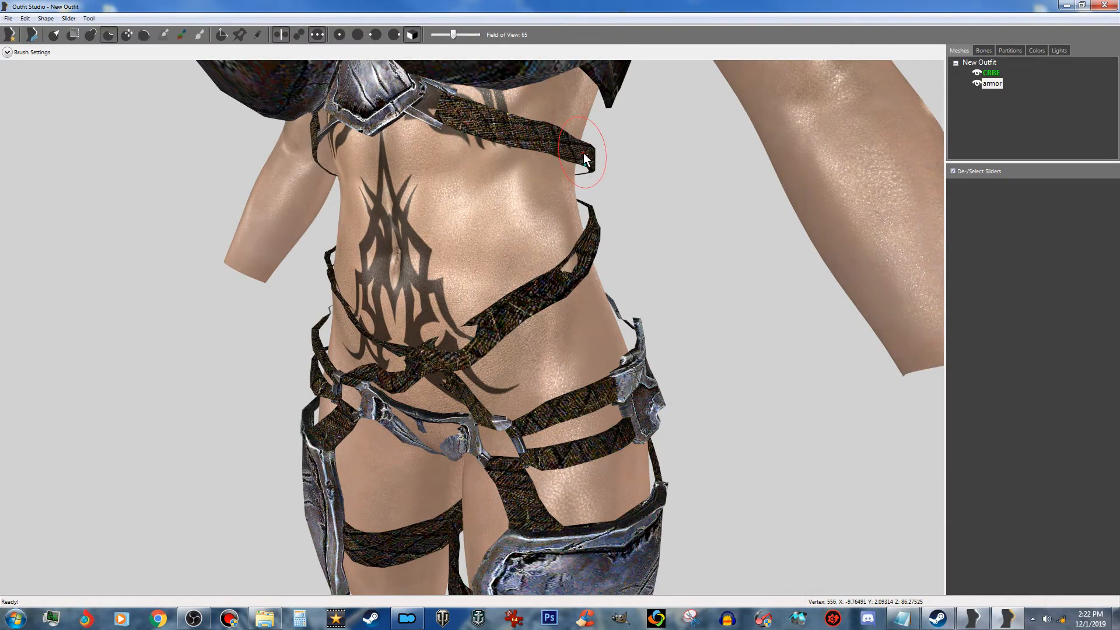
scroll(566, 153, "up", 3)
scroll(531, 160, "down", 1)
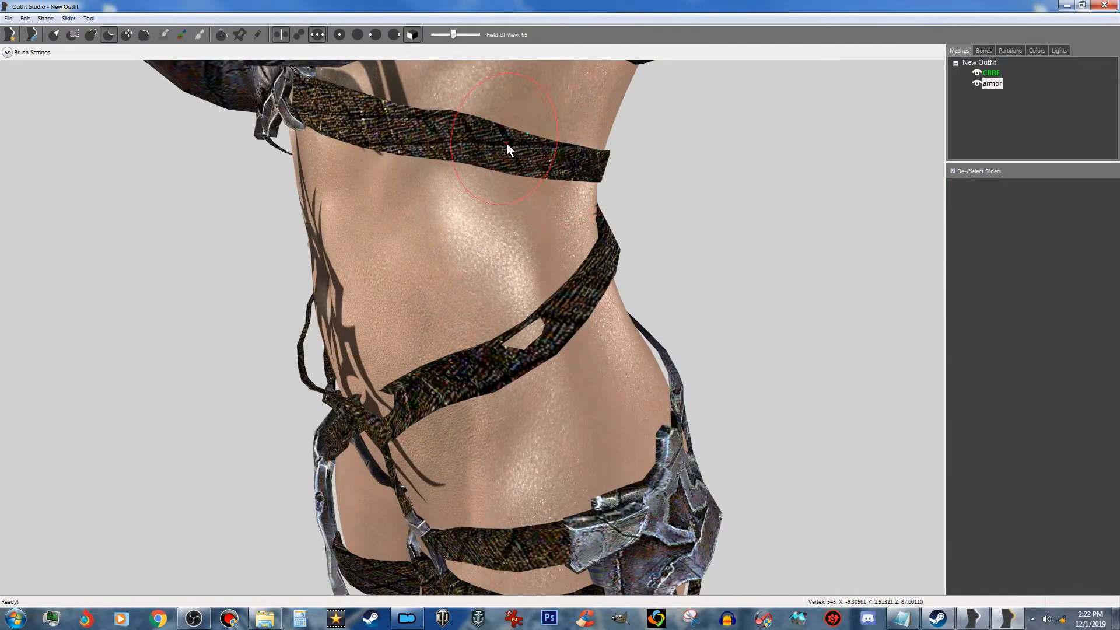
mouse_move(320, 90)
left_mouse_down()
mouse_move(285, 96)
mouse_move(334, 95)
left_mouse_up()
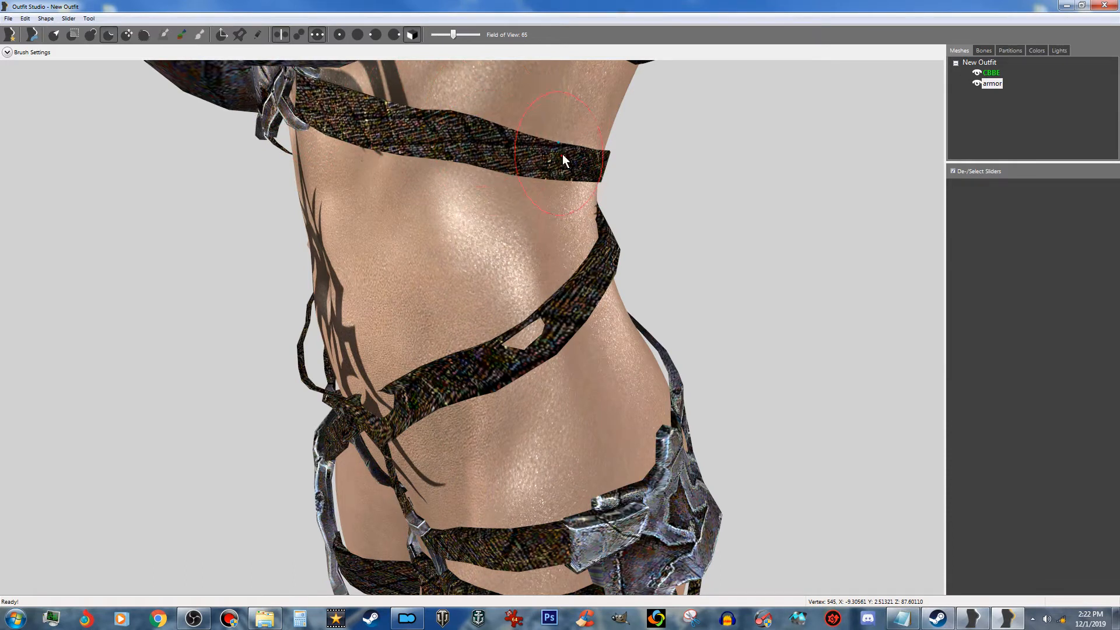
Step: Deflate the side stretch of the rib strap around the flank so it follows the torso
mouse_move(528, 152)
right_mouse_down()
mouse_move(607, 156)
mouse_move(561, 167)
mouse_move(533, 153)
mouse_move(412, 160)
right_mouse_up()
scroll(583, 161, "up", 2)
scroll(607, 155, "down", 3)
scroll(606, 155, "up", 5)
scroll(562, 167, "down", 5)
scroll(485, 161, "up", 3)
scroll(424, 157, "down", 3)
mouse_move(497, 156)
left_mouse_down()
mouse_move(524, 145)
mouse_move(277, 162)
left_mouse_up()
Step: Deflate the rib strap again between the flank and its front attachment under the breast plate
right_click_drag(278, 154, 352, 156)
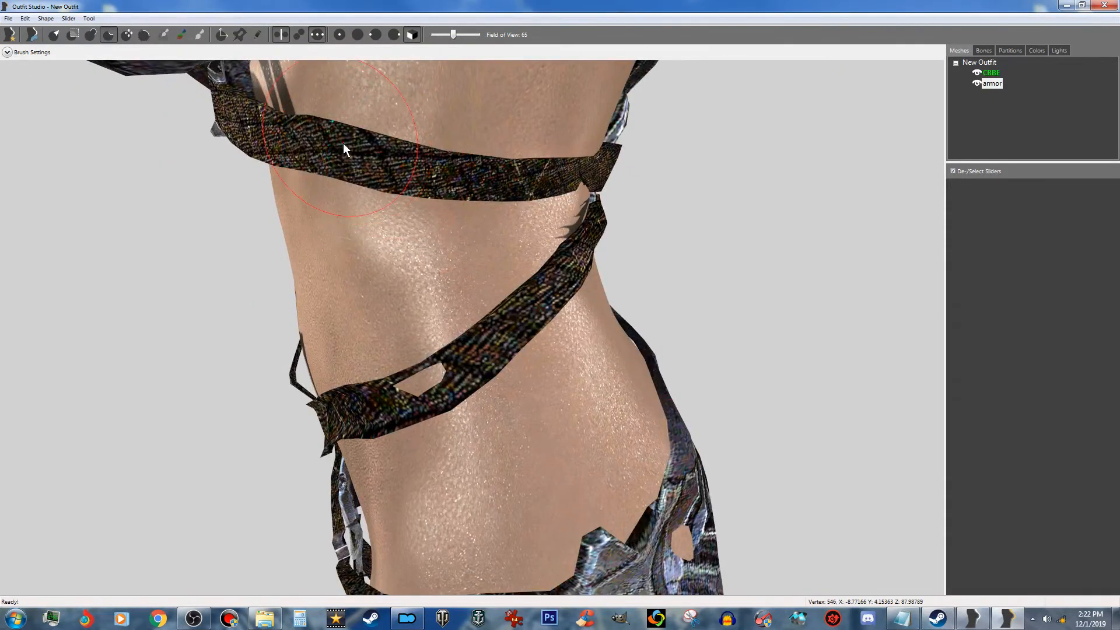
mouse_move(285, 132)
left_mouse_down()
mouse_move(264, 140)
mouse_move(261, 126)
mouse_move(236, 120)
mouse_move(303, 138)
mouse_move(212, 117)
mouse_move(415, 142)
mouse_move(234, 126)
mouse_move(478, 176)
mouse_move(306, 162)
mouse_move(482, 161)
mouse_move(418, 172)
left_mouse_up()
right_click_drag(410, 174, 466, 173)
mouse_move(493, 156)
left_mouse_down()
mouse_move(329, 105)
mouse_move(484, 139)
mouse_move(327, 96)
mouse_move(423, 142)
mouse_move(395, 126)
mouse_move(485, 121)
mouse_move(486, 152)
mouse_move(443, 127)
left_mouse_up()
right_click_drag(444, 128, 235, 140)
Step: Set the brush size to 0.095 for working on the back armor
scroll(492, 131, "down", 4)
scroll(272, 135, "up", 5)
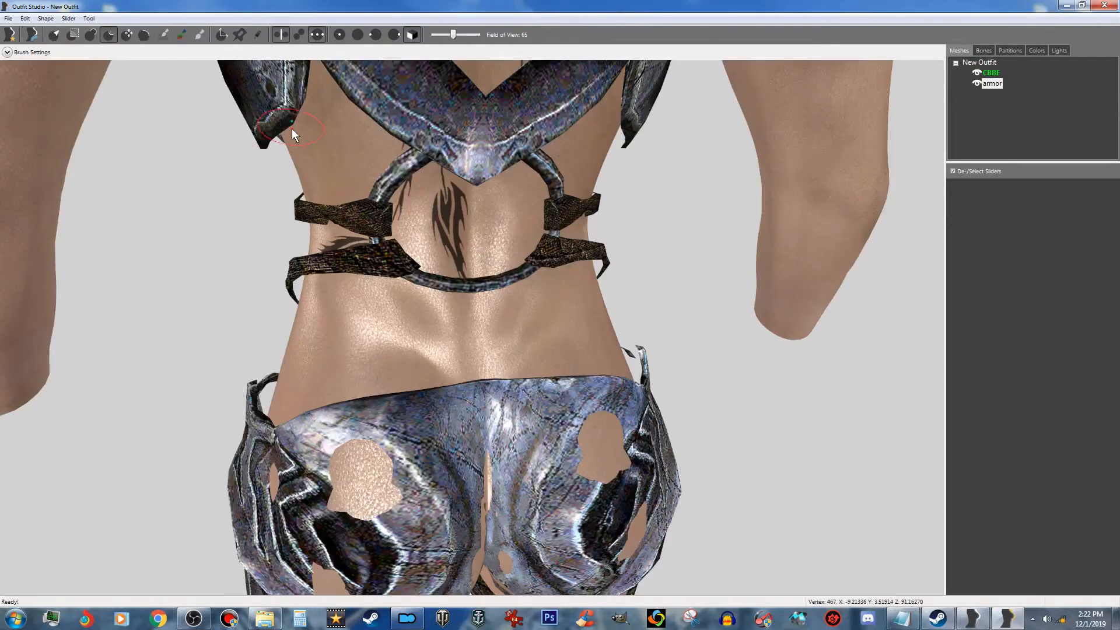
scroll(327, 263, "down", 2)
scroll(351, 269, "up", 5)
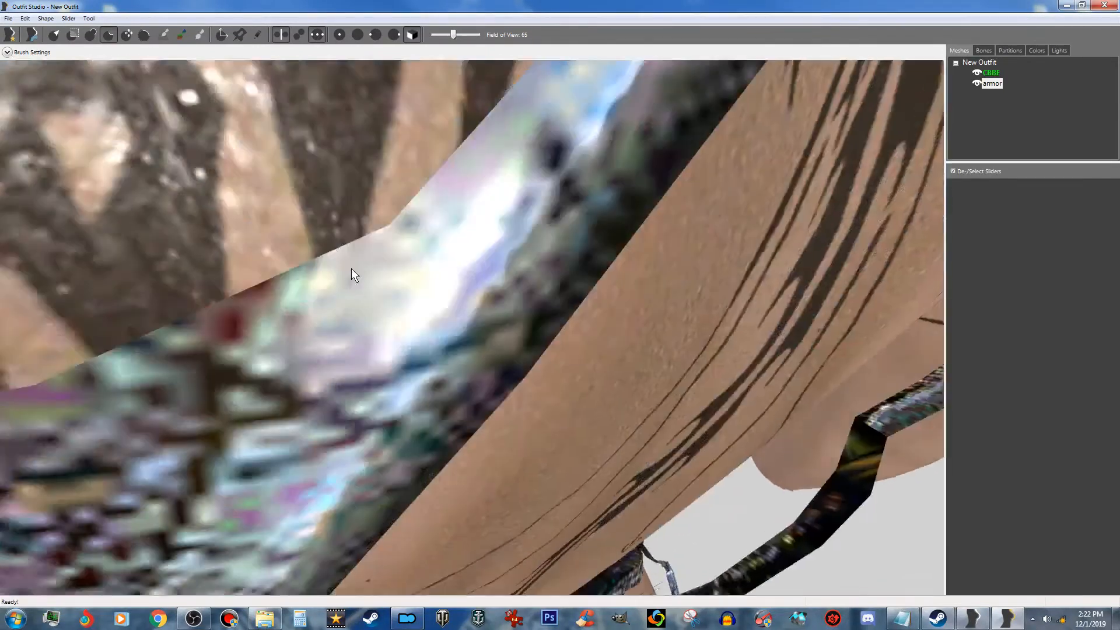
scroll(345, 265, "down", 4)
scroll(347, 265, "up", 2)
scroll(348, 265, "down", 4)
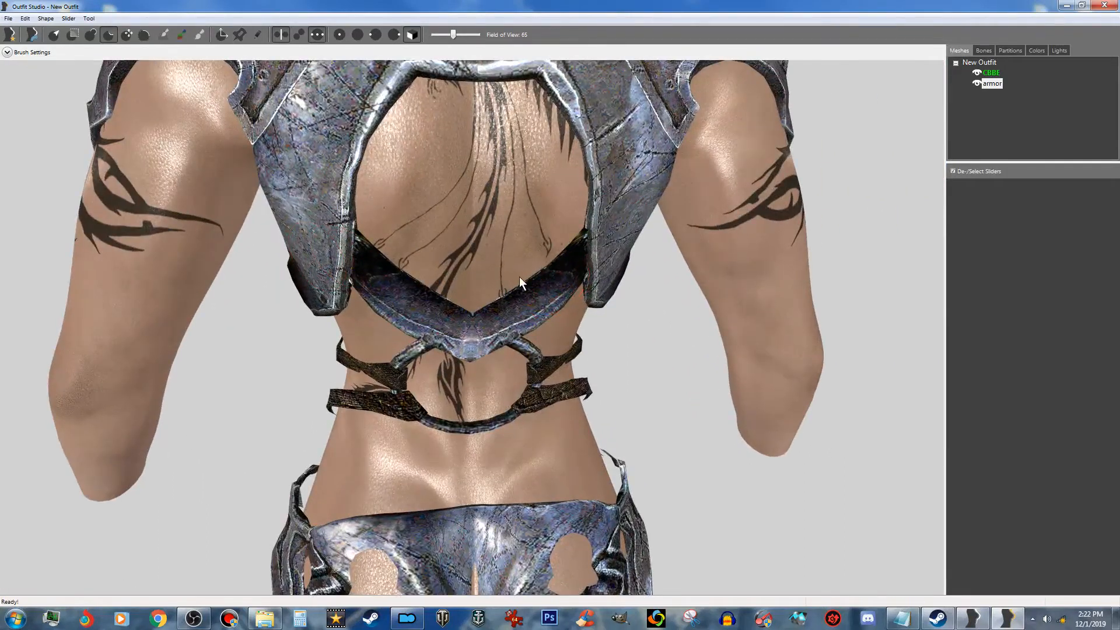
left_click(7, 52)
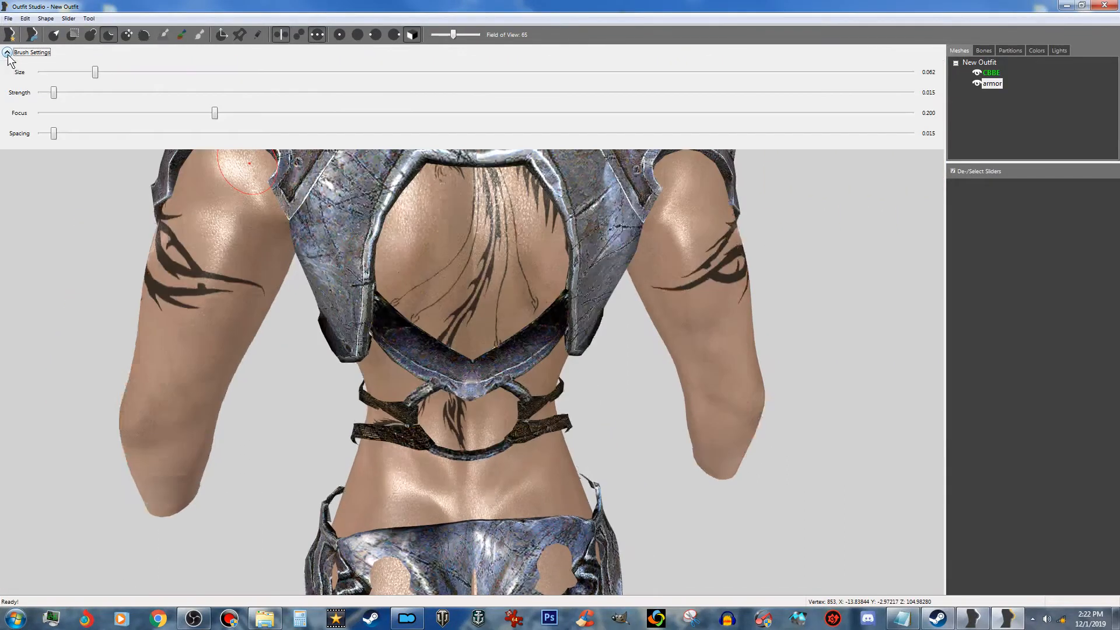
left_click_drag(95, 67, 122, 68)
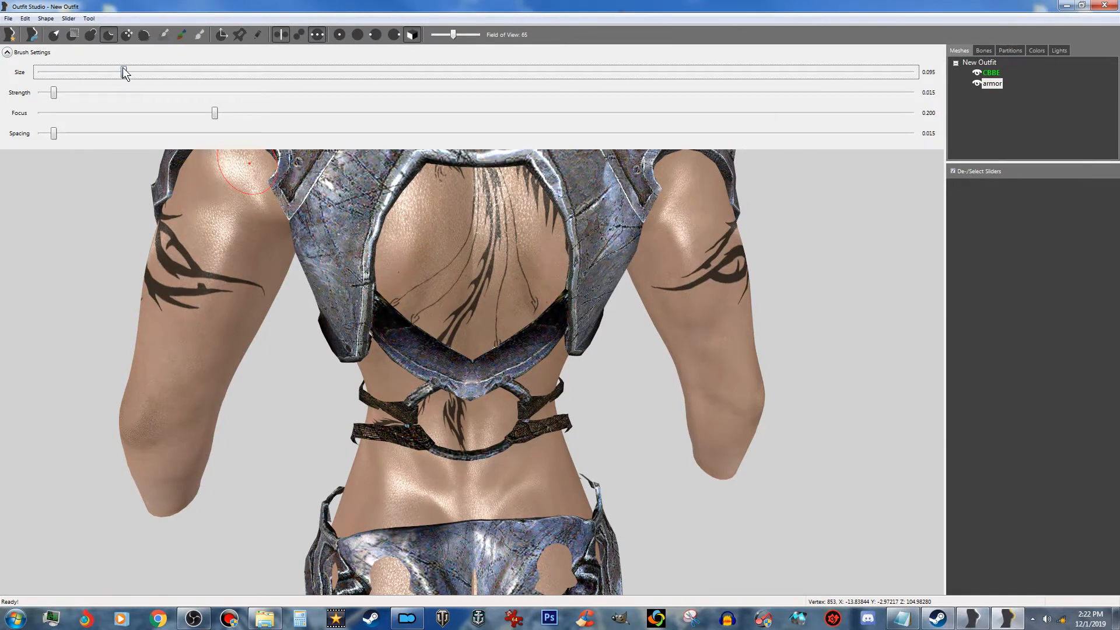
left_click(7, 52)
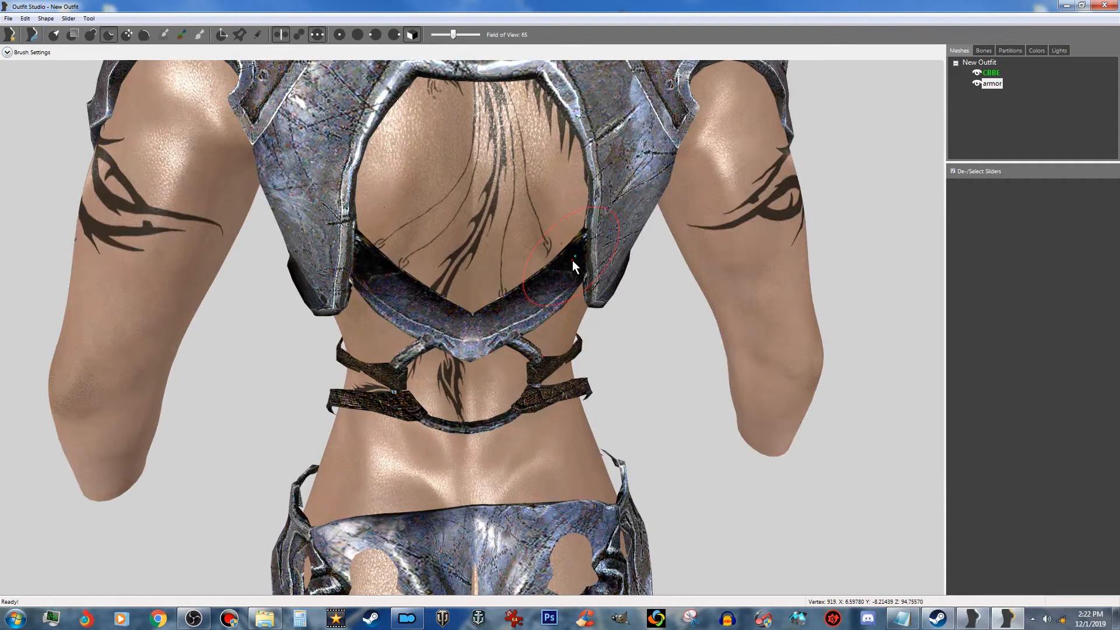
Step: Deflate the upper back plates and the V-shaped band below them, including the band's center tip
mouse_move(480, 341)
left_mouse_down()
mouse_move(376, 289)
mouse_move(379, 272)
mouse_move(353, 244)
mouse_move(320, 248)
mouse_move(338, 117)
mouse_move(292, 240)
mouse_move(300, 155)
mouse_move(310, 162)
left_mouse_up()
right_click_drag(310, 162, 324, 234)
left_click_drag(327, 237, 362, 222)
scroll(408, 217, "down", 5)
mouse_move(467, 214)
right_mouse_down()
mouse_move(500, 242)
mouse_move(611, 255)
mouse_move(572, 251)
mouse_move(549, 289)
right_mouse_up()
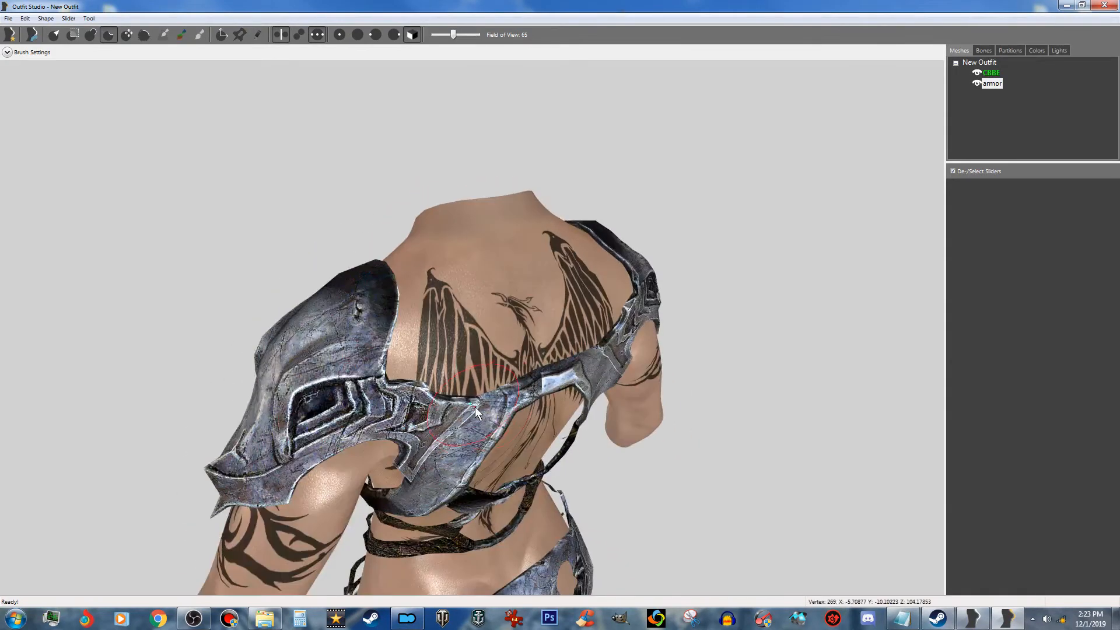
right_click_drag(480, 404, 432, 400)
scroll(438, 400, "up", 3)
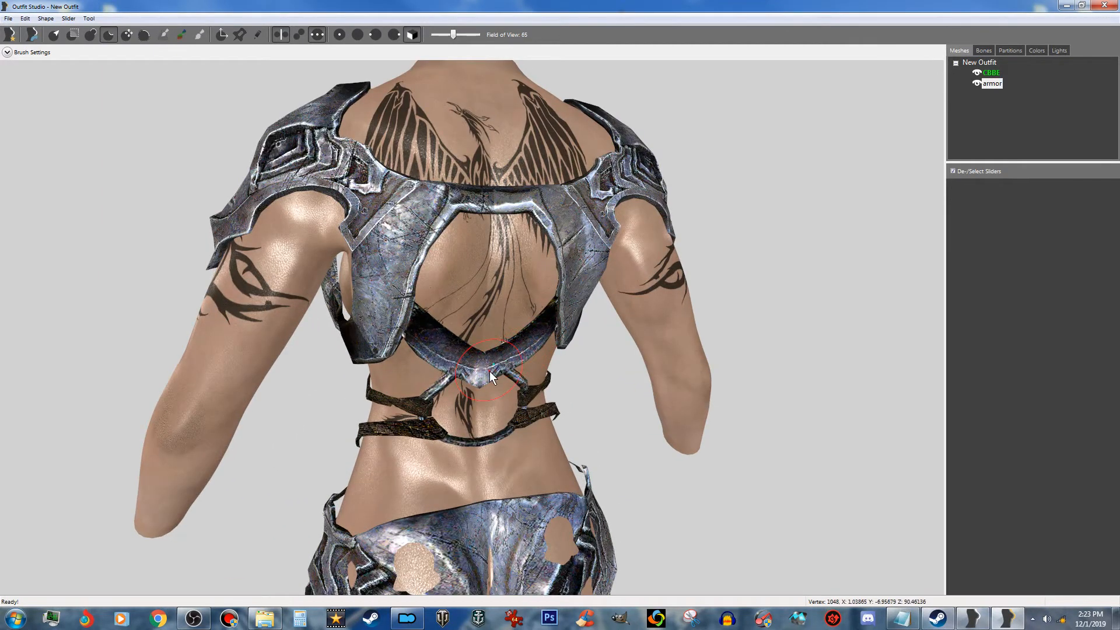
scroll(492, 371, "up", 3)
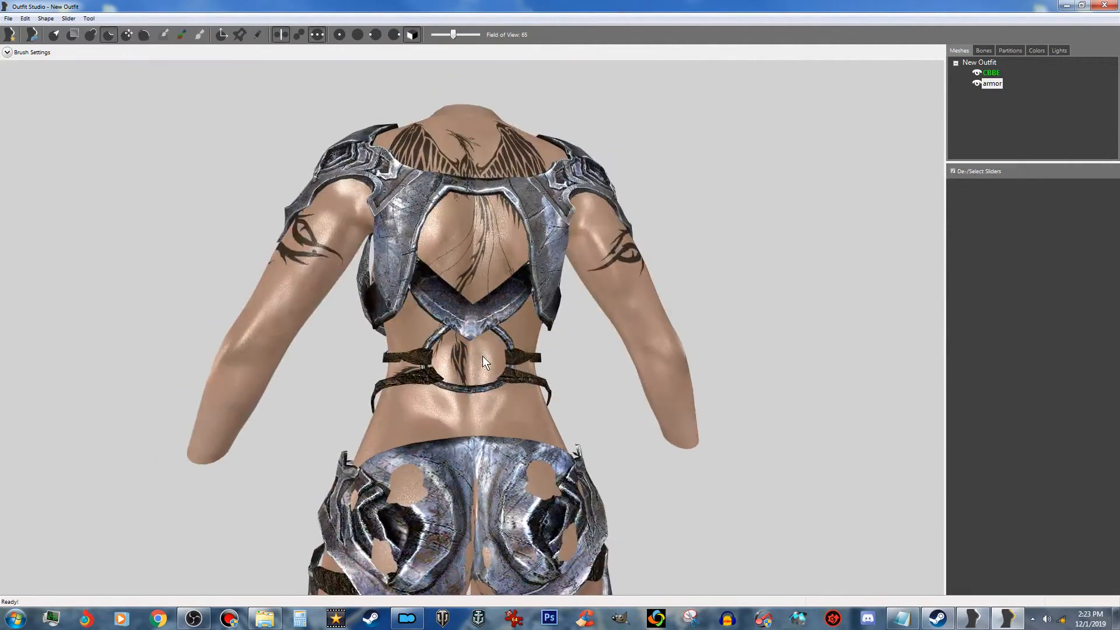
scroll(482, 356, "up", 3)
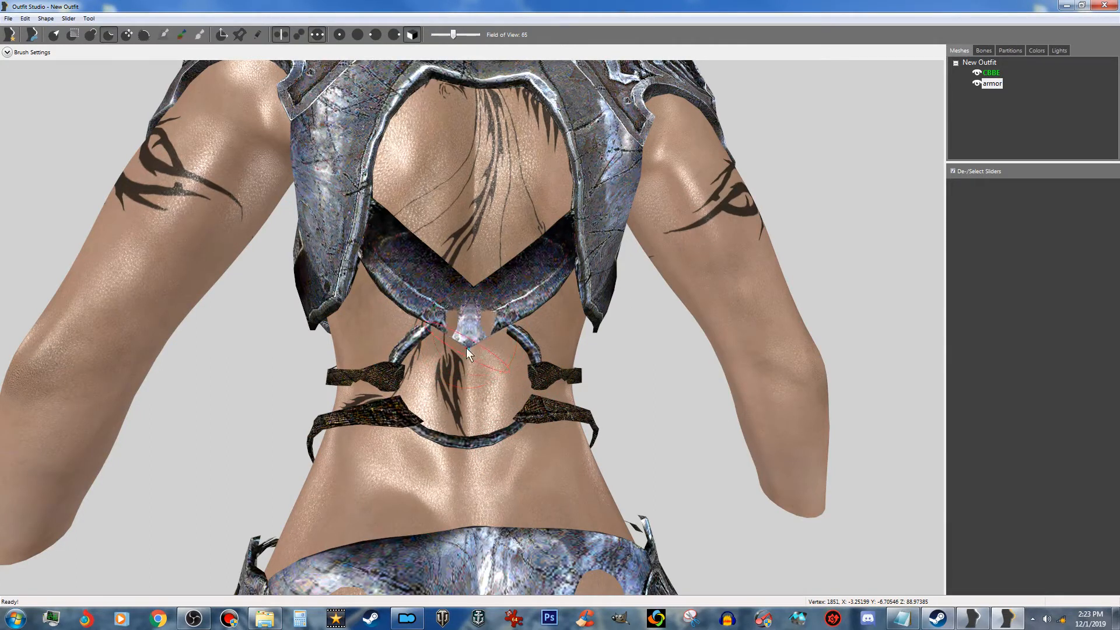
Step: Use the Inflate brush along the inner edges of the two breast cups to try to close the gap between them
scroll(543, 330, "down", 5)
right_click_drag(546, 338, 818, 383)
scroll(601, 372, "up", 3)
scroll(831, 378, "up", 3)
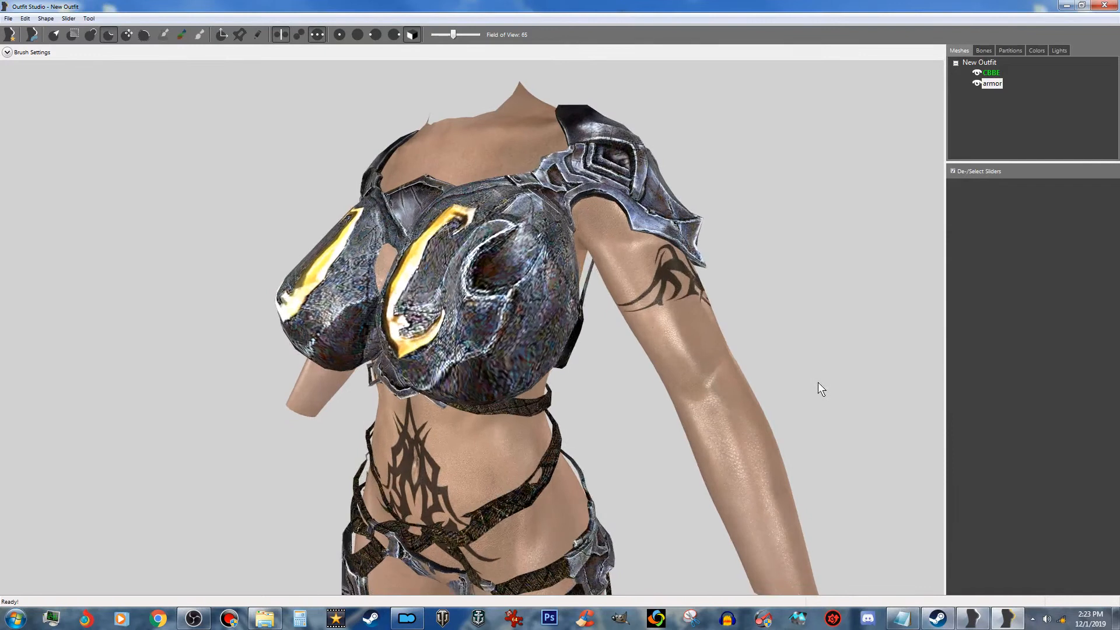
left_click(85, 36)
right_click_drag(383, 225, 494, 248)
scroll(738, 155, "up", 1)
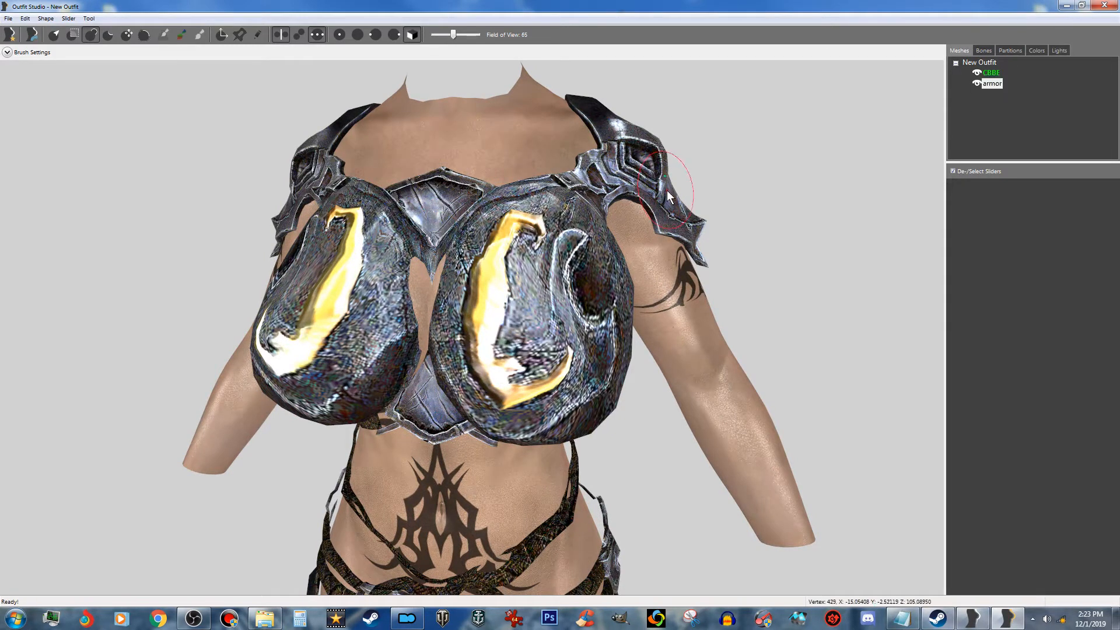
right_click_drag(559, 223, 477, 252)
left_click_drag(474, 247, 445, 283)
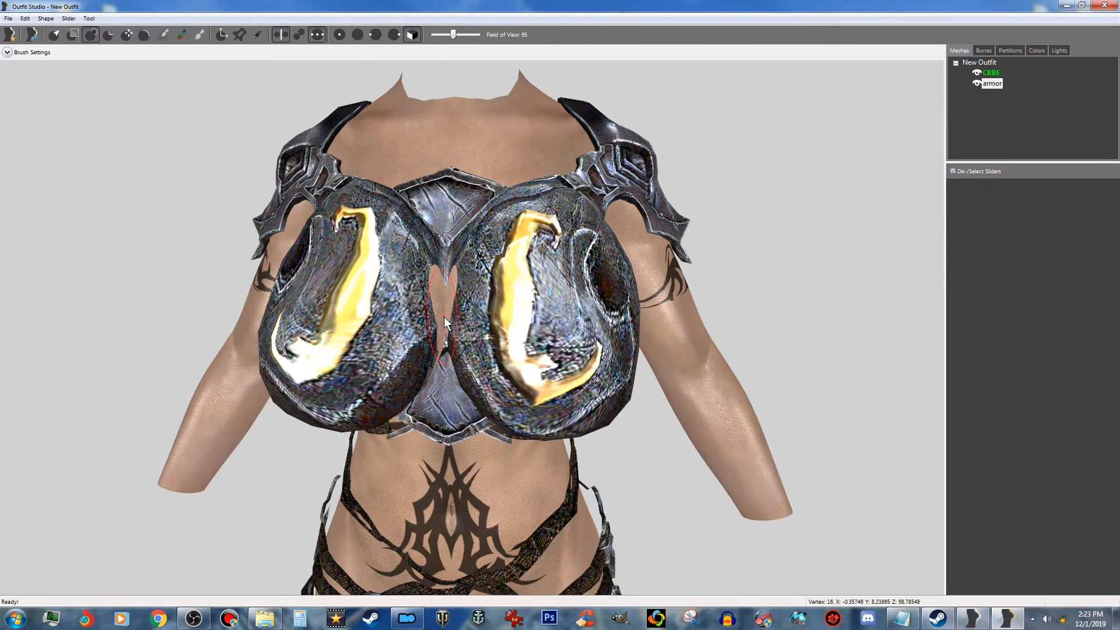
mouse_move(450, 302)
left_mouse_down()
mouse_move(439, 303)
mouse_move(440, 349)
mouse_move(426, 345)
mouse_move(439, 342)
mouse_move(421, 395)
left_mouse_up()
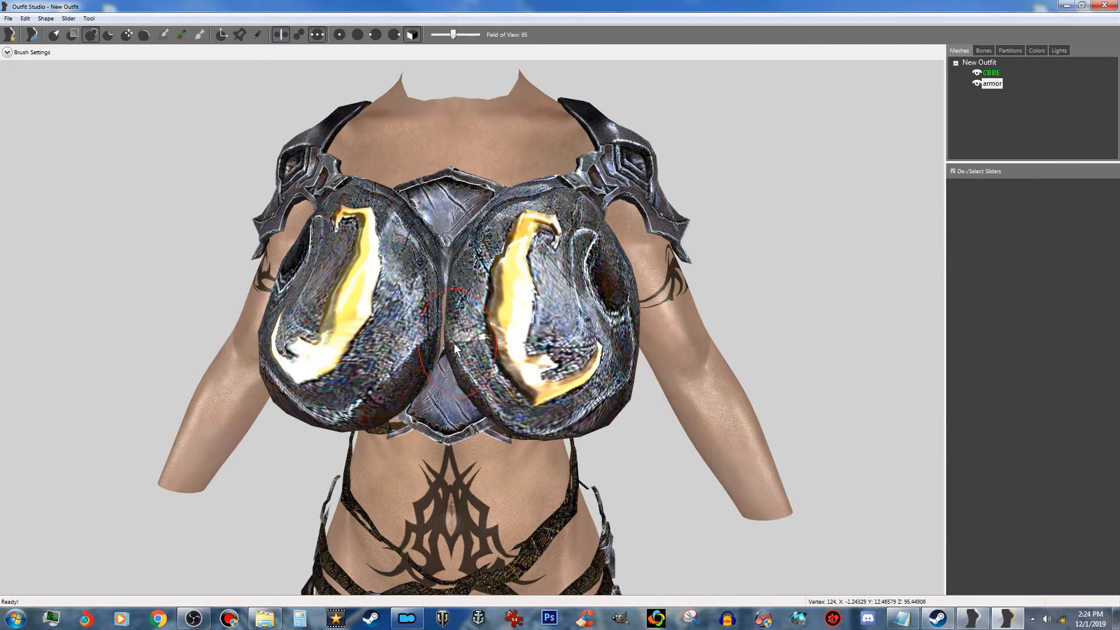
scroll(455, 326, "up", 4)
mouse_move(460, 310)
left_mouse_down()
mouse_move(457, 359)
mouse_move(480, 338)
mouse_move(450, 315)
mouse_move(493, 323)
mouse_move(365, 341)
mouse_move(393, 242)
mouse_move(323, 243)
mouse_move(450, 332)
mouse_move(456, 326)
left_mouse_up()
Step: Inspect the inner cup edges up close and undo the inflation between the breast cups
scroll(458, 328, "up", 5)
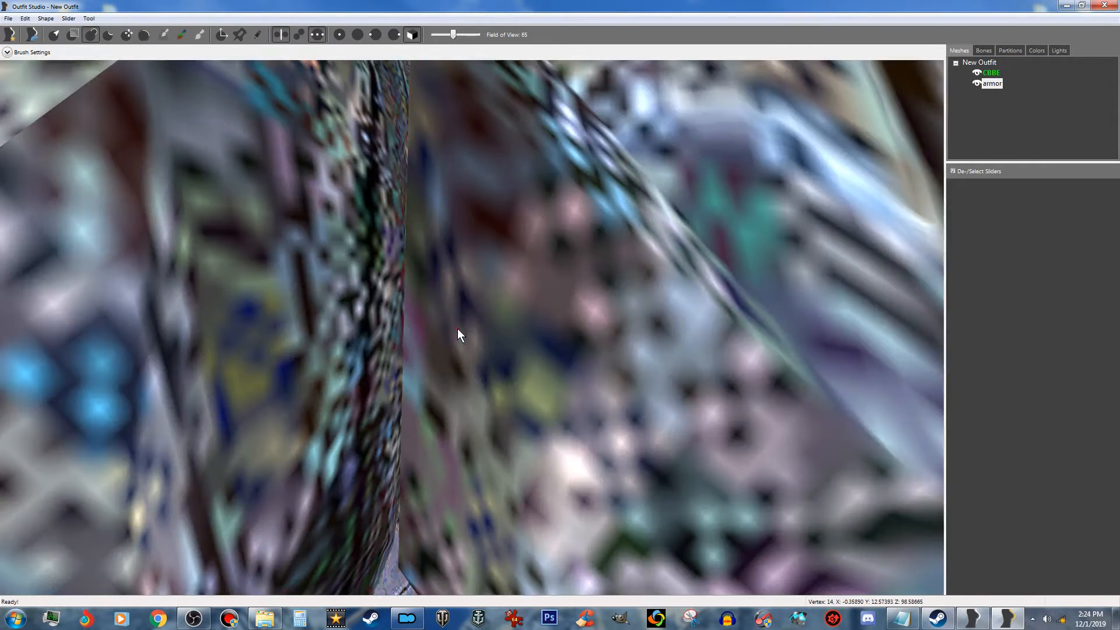
scroll(457, 326, "down", 4)
scroll(461, 323, "up", 2)
scroll(461, 323, "down", 3)
scroll(455, 323, "up", 2)
scroll(459, 324, "down", 3)
scroll(457, 325, "up", 2)
scroll(460, 320, "down", 5)
scroll(461, 324, "up", 2)
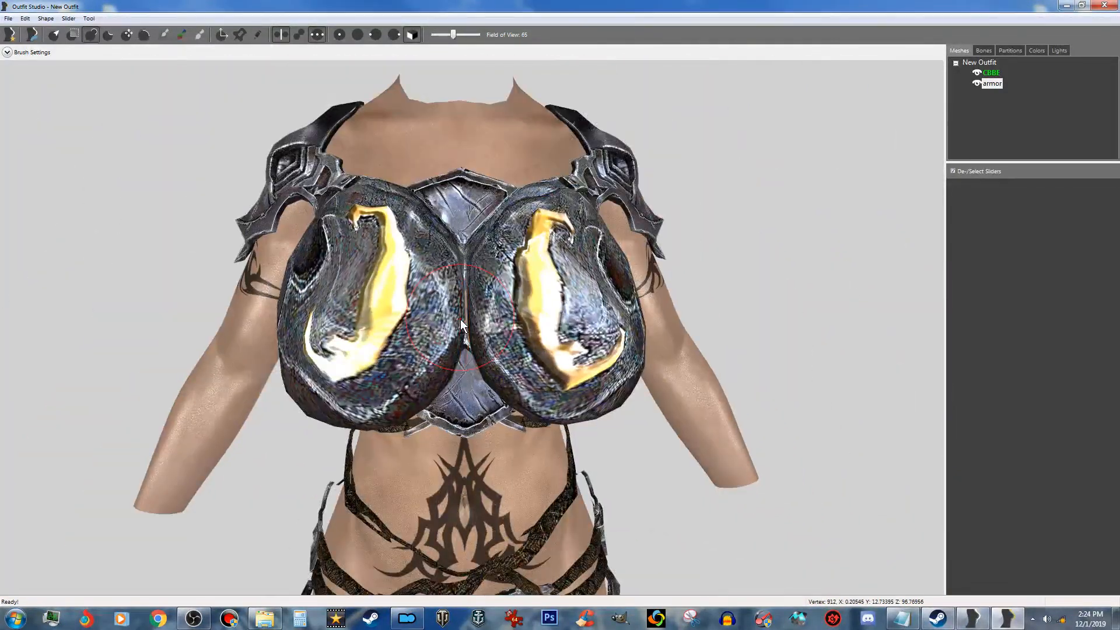
scroll(460, 320, "up", 2)
scroll(458, 316, "down", 2)
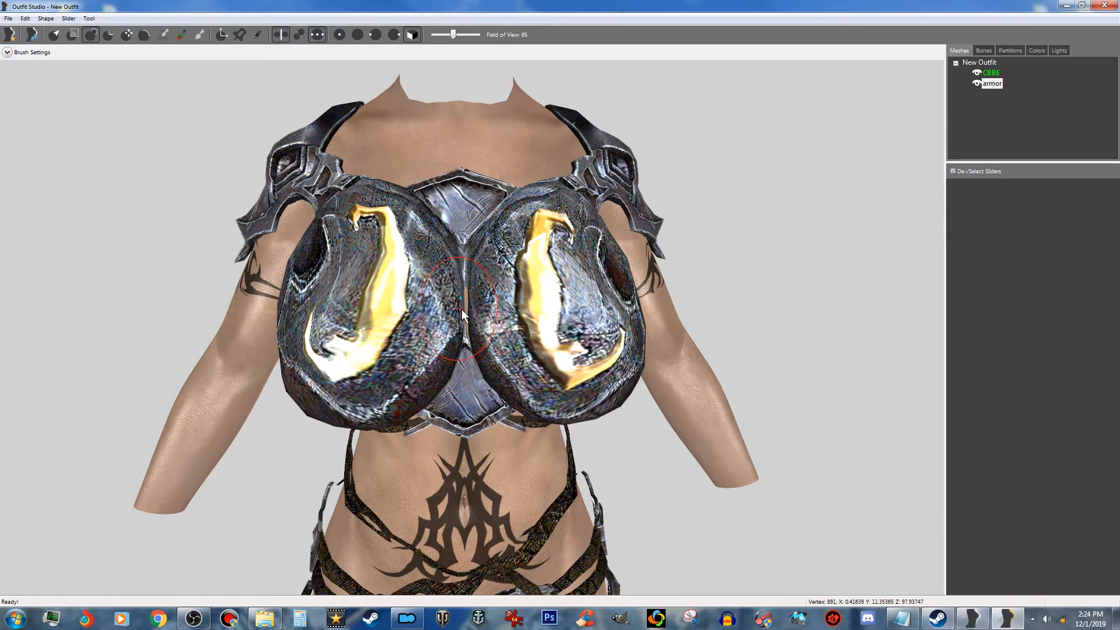
key("ctrl+z")
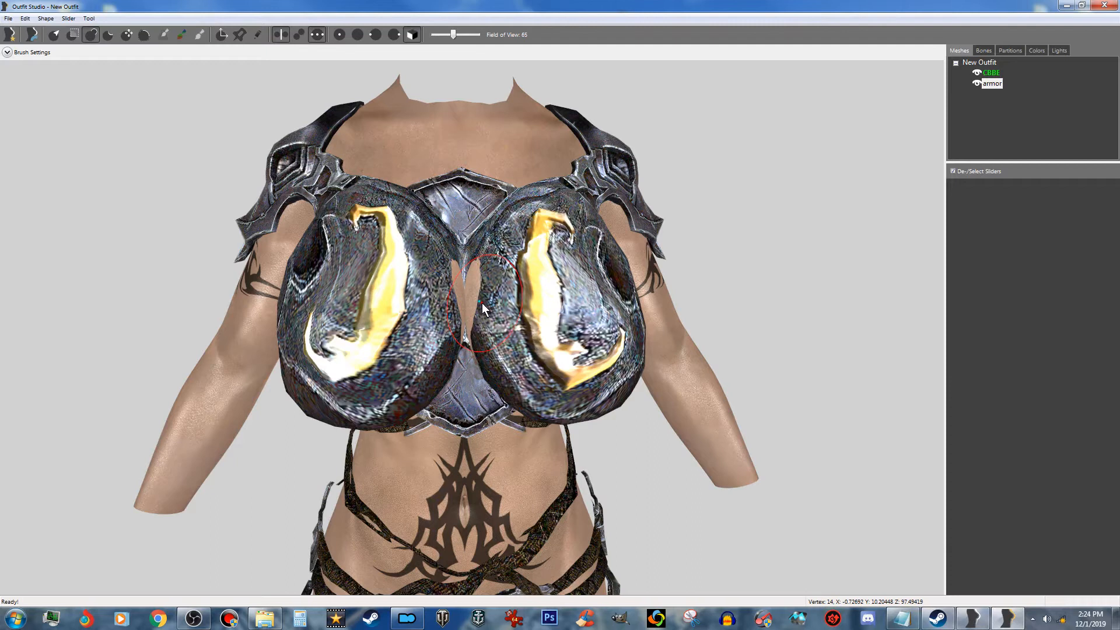
Step: Deflate the CBBE body between the breast cups so the skin stops poking through the cleavage gap
scroll(482, 302, "up", 2)
middle_click_drag(476, 319, 471, 337)
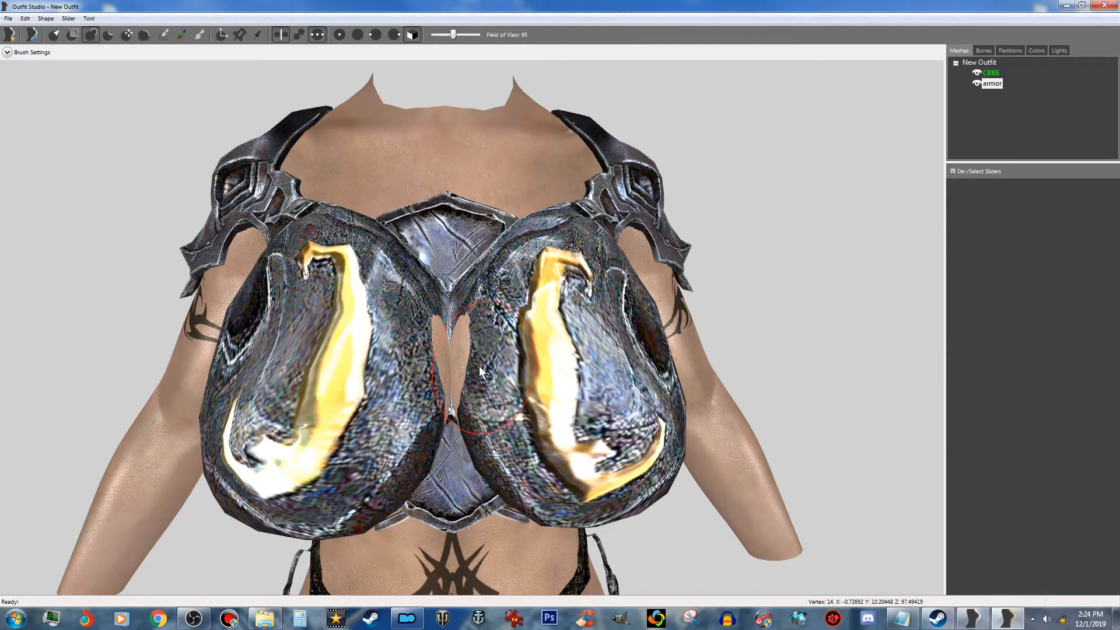
left_click(991, 73)
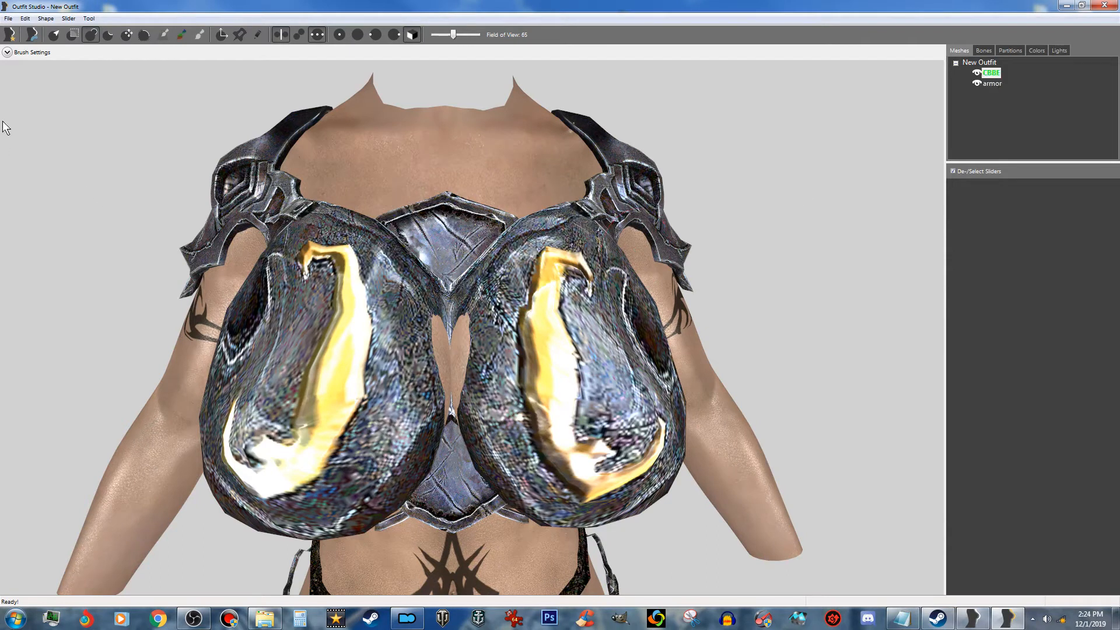
left_click(109, 32)
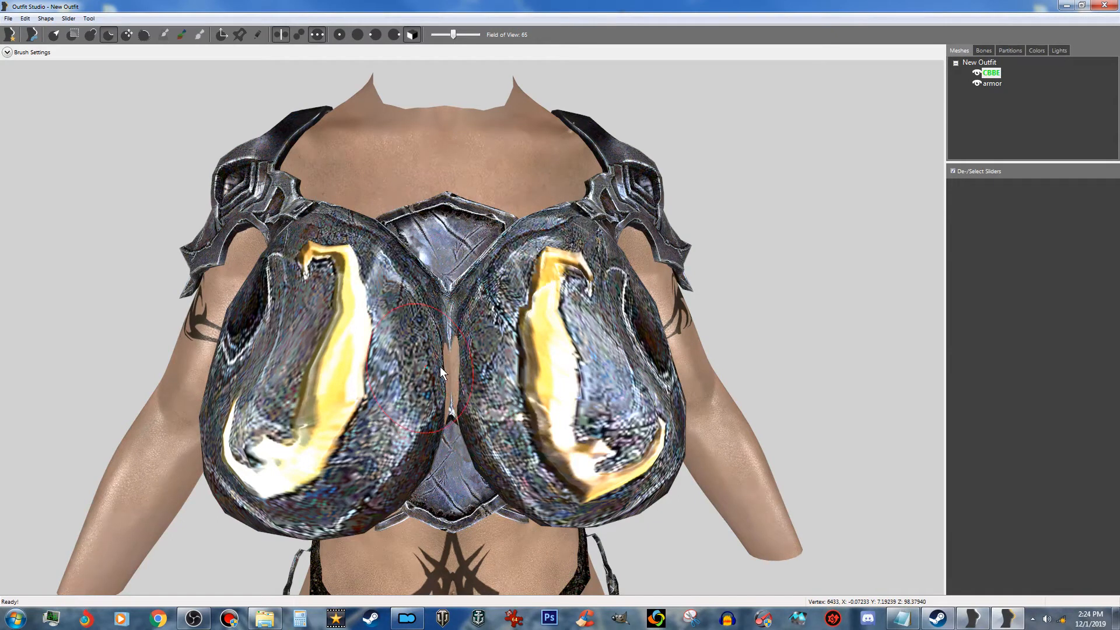
mouse_move(440, 402)
left_mouse_down()
mouse_move(461, 382)
mouse_move(443, 407)
left_mouse_up()
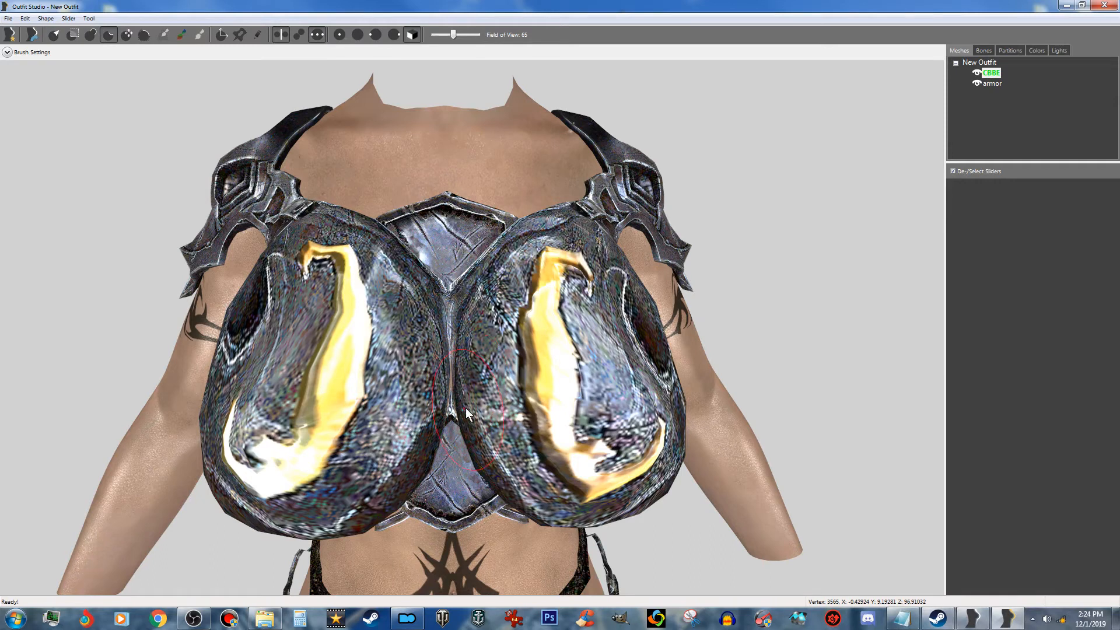
right_click_drag(455, 367, 458, 401)
scroll(458, 400, "up", 1)
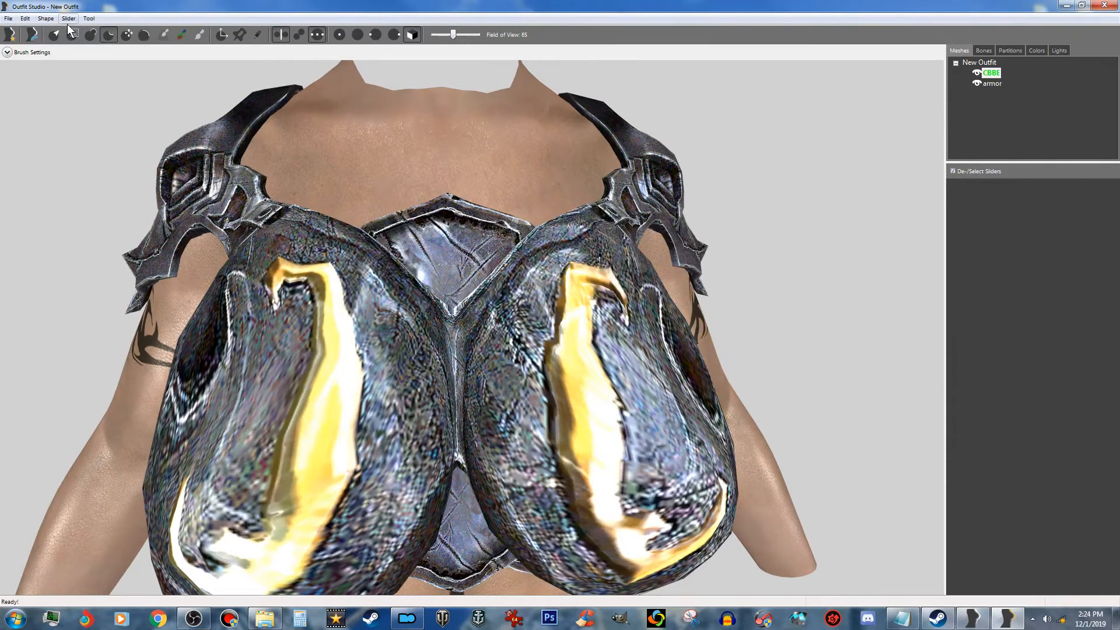
Step: Inflate the armor's diagonal strap along the side of the waist to cover the skin patches
left_click(90, 34)
mouse_move(269, 370)
right_mouse_down()
mouse_move(409, 358)
mouse_move(390, 96)
mouse_move(355, 219)
right_mouse_up()
scroll(357, 220, "up", 5)
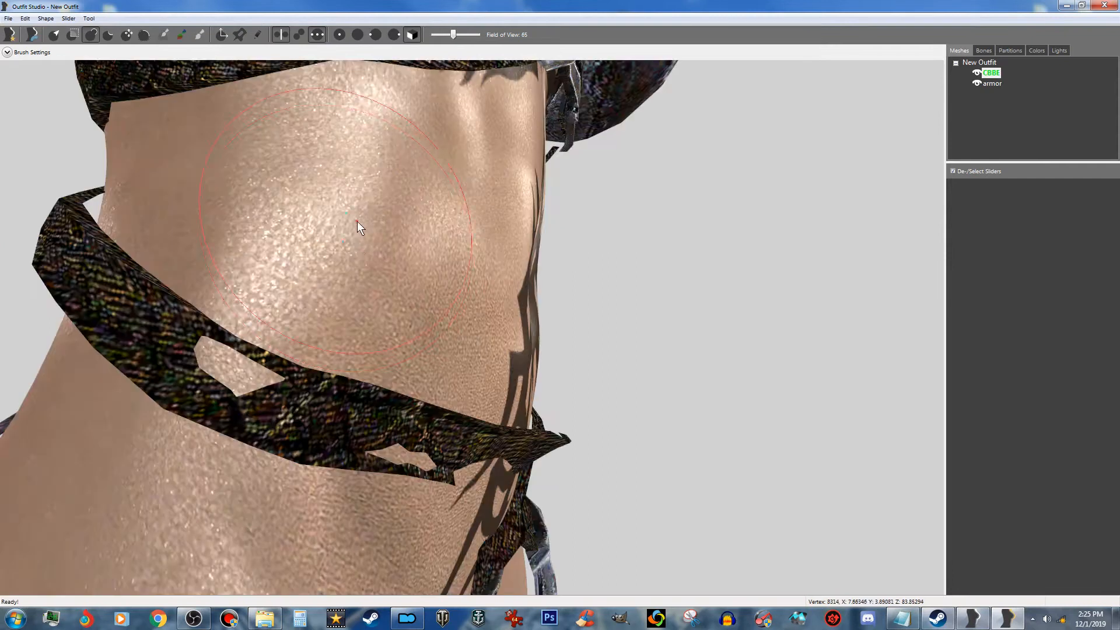
mouse_move(278, 399)
left_mouse_down()
mouse_move(189, 351)
mouse_move(270, 381)
left_mouse_up()
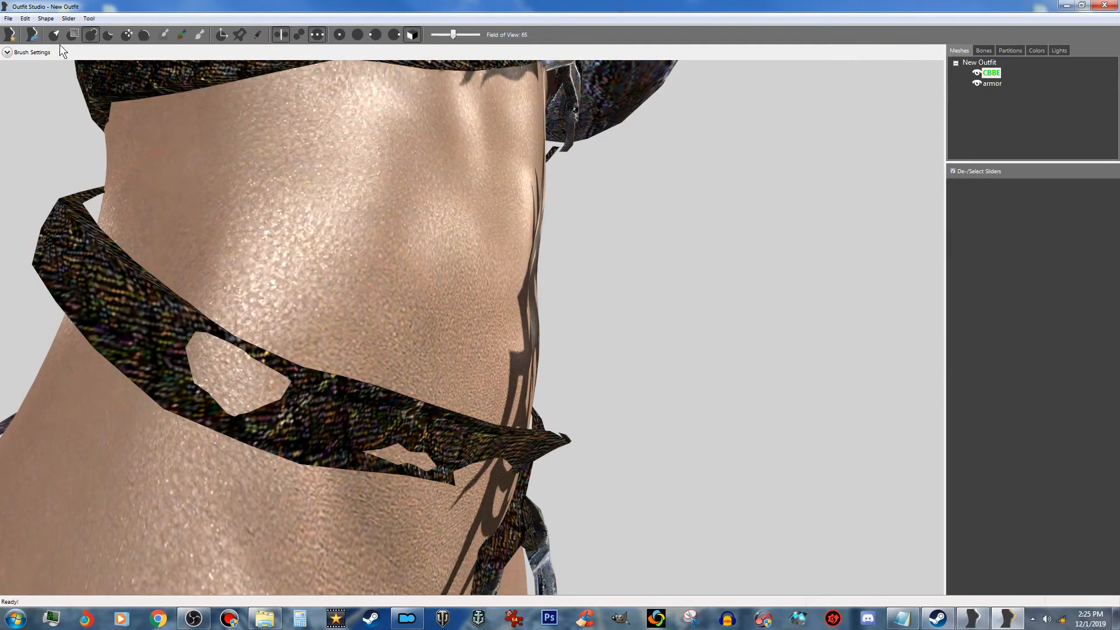
key("ctrl+z")
left_click(89, 36)
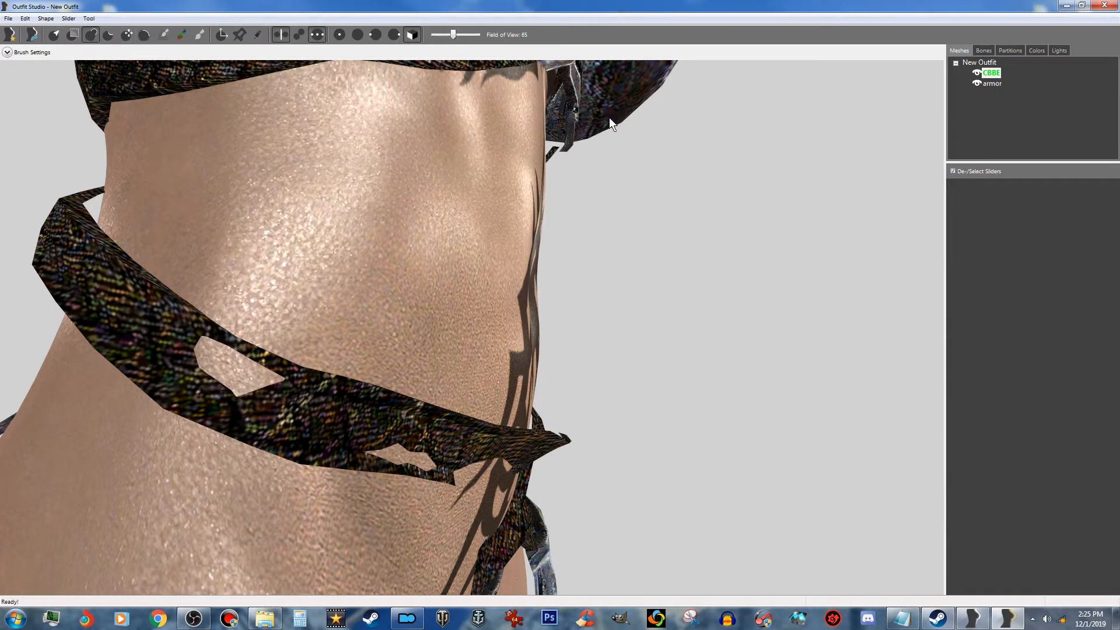
mouse_move(398, 313)
left_mouse_down()
mouse_move(268, 387)
mouse_move(210, 352)
mouse_move(300, 377)
mouse_move(233, 374)
mouse_move(409, 460)
mouse_move(371, 453)
mouse_move(454, 470)
mouse_move(443, 473)
left_mouse_up()
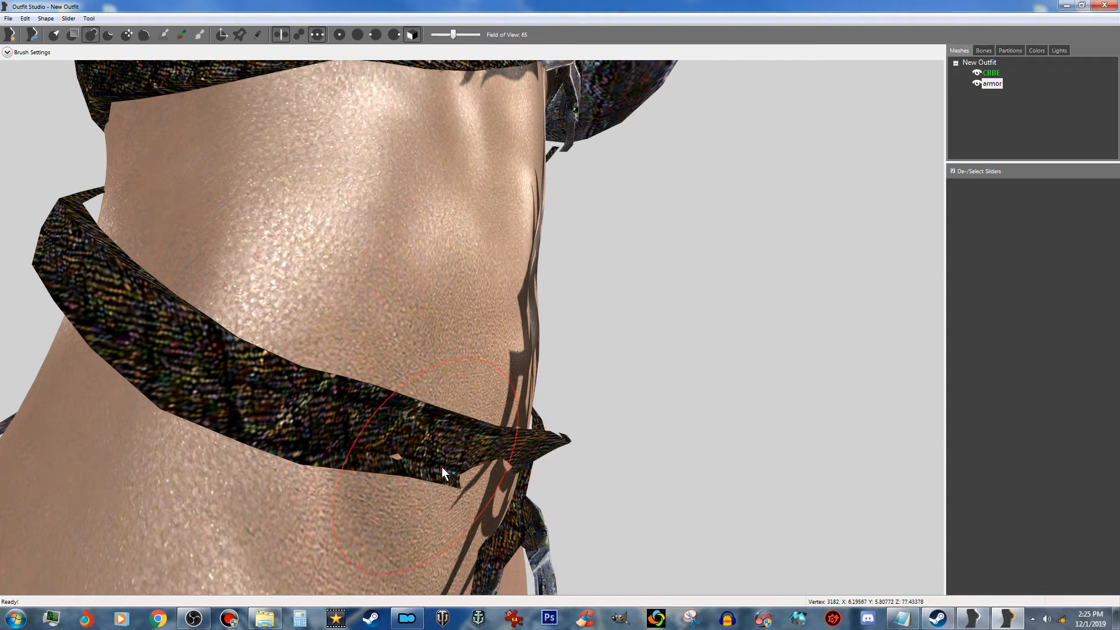
Step: Inflate the lower edge of the diagonal waist strap where it runs toward the front of the hip
scroll(442, 468, "down", 5)
right_click_drag(443, 468, 425, 460)
scroll(425, 461, "up", 8)
left_click_drag(141, 446, 331, 502)
scroll(310, 492, "down", 6)
scroll(389, 482, "up", 2)
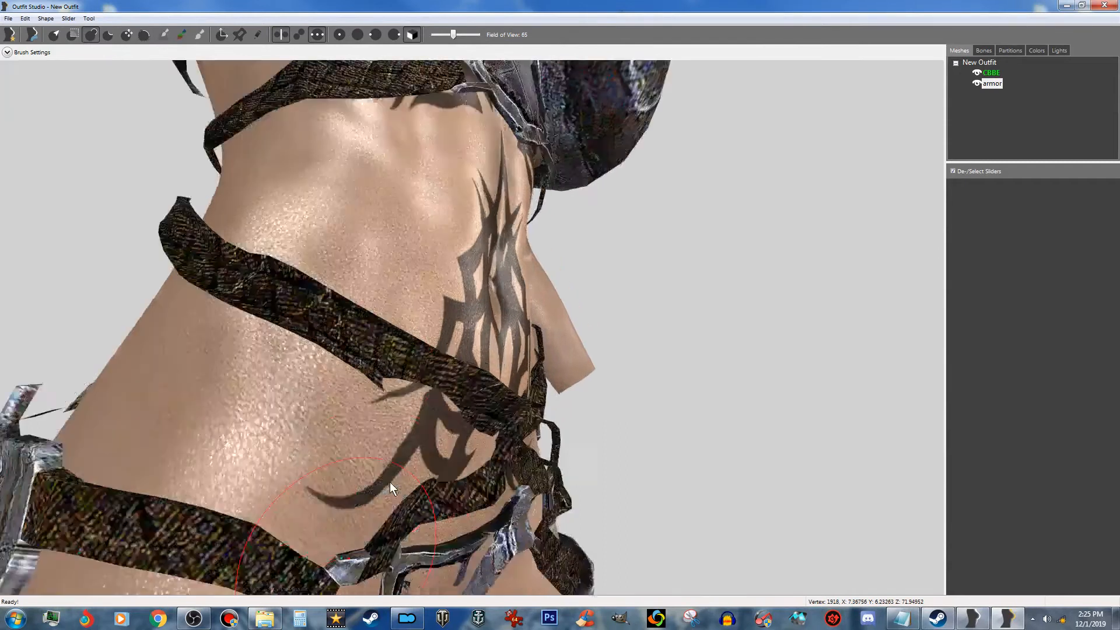
scroll(390, 482, "up", 3)
mouse_move(340, 442)
left_mouse_down()
mouse_move(477, 478)
mouse_move(338, 435)
mouse_move(422, 456)
mouse_move(408, 454)
left_mouse_up()
scroll(436, 463, "down", 2)
Step: Inflate the crossed straps on the lower belly, including the strap running down to the pelvic plate
scroll(436, 463, "down", 2)
right_click_drag(436, 463, 359, 458)
scroll(358, 458, "down", 1)
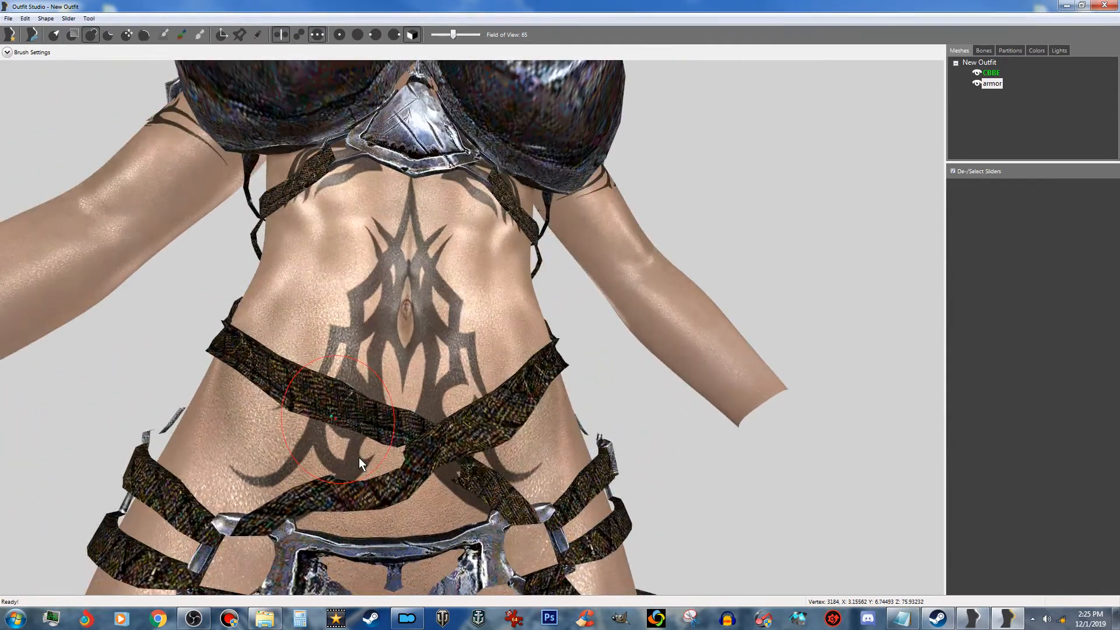
mouse_move(463, 483)
left_mouse_down()
mouse_move(425, 471)
mouse_move(466, 478)
mouse_move(437, 464)
mouse_move(480, 493)
mouse_move(439, 467)
mouse_move(408, 468)
mouse_move(439, 459)
mouse_move(328, 499)
left_mouse_up()
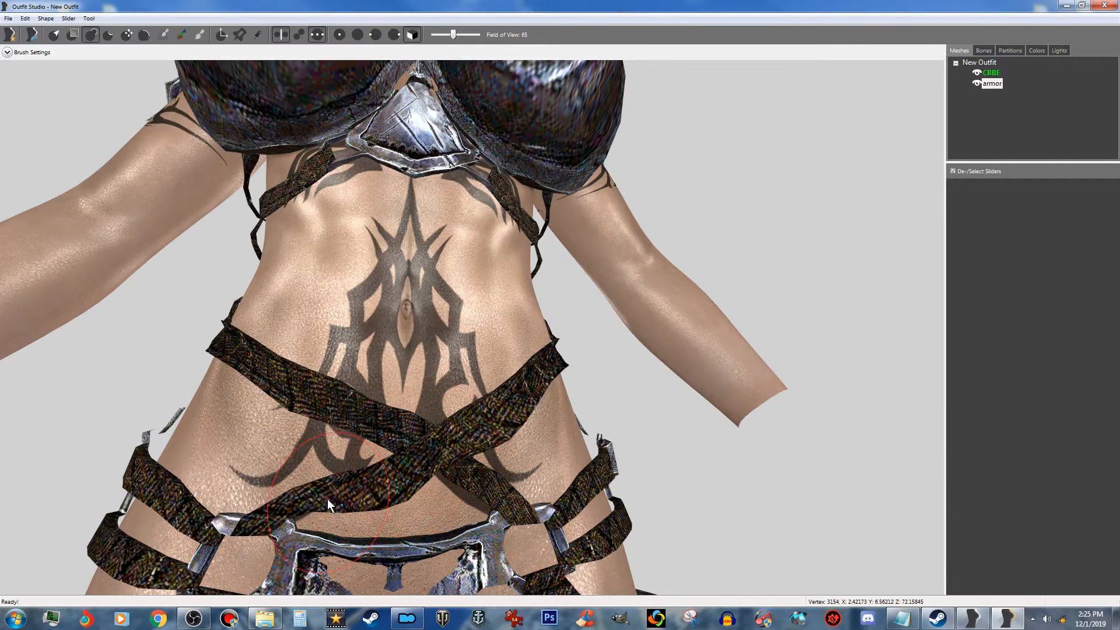
Step: Inflate the front pelvic plate so it covers the skin showing through its middle
scroll(348, 526, "down", 3)
right_click_drag(323, 526, 363, 523)
scroll(363, 524, "up", 3)
middle_click_drag(366, 545, 232, 257)
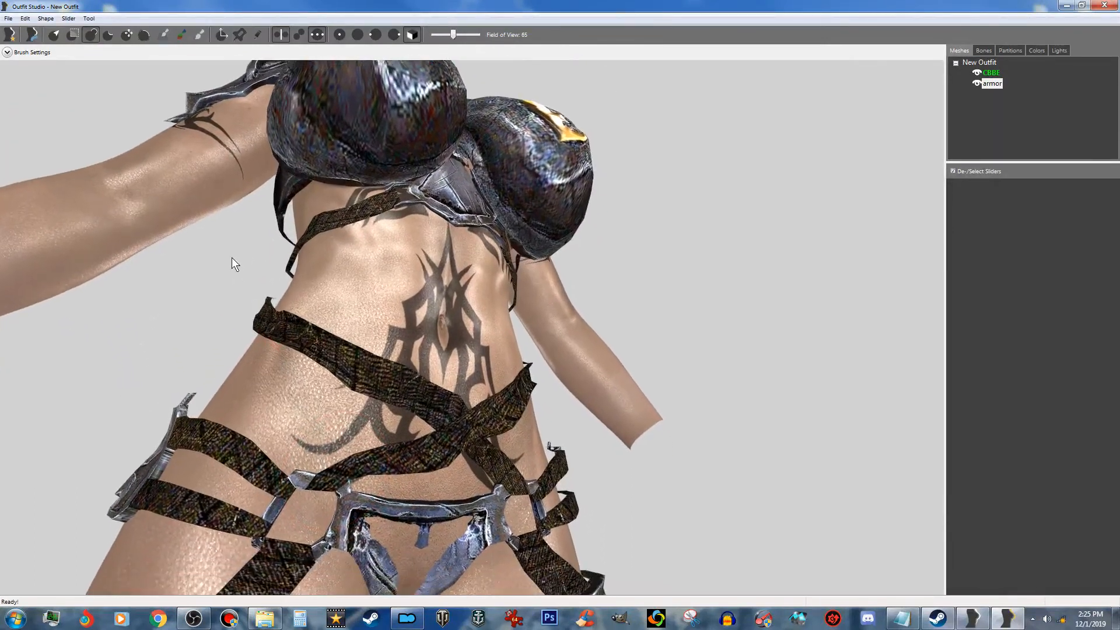
right_click(443, 619)
middle_click_drag(580, 496, 566, 380)
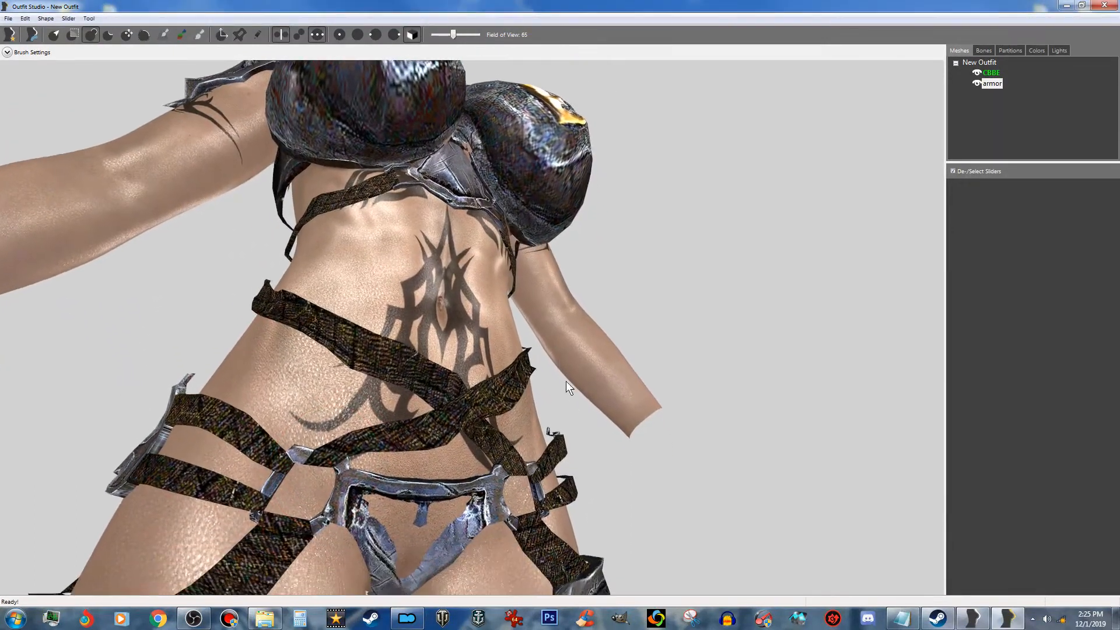
mouse_move(470, 516)
left_mouse_down()
mouse_move(436, 511)
mouse_move(432, 540)
mouse_move(390, 587)
mouse_move(408, 548)
left_mouse_up()
Step: Inflate one side of the rear hip plate over the buttock to cover its skin patches
right_click_drag(391, 525, 764, 552)
scroll(758, 542, "down", 2)
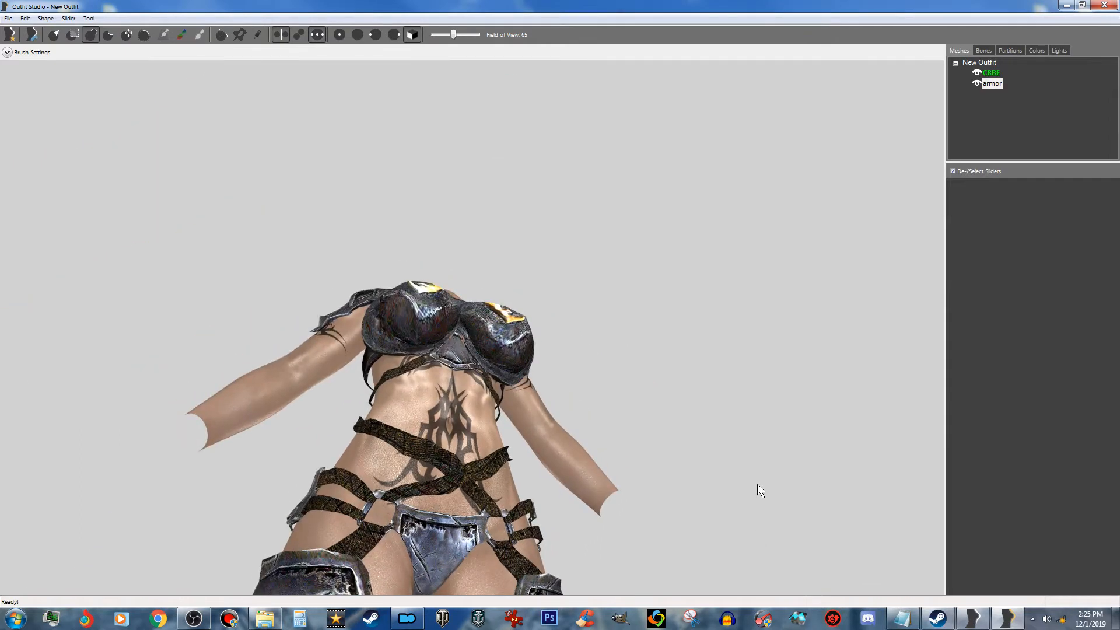
scroll(697, 438, "down", 2)
right_click_drag(697, 437, 667, 446)
scroll(678, 409, "up", 3)
scroll(676, 497, "down", 3)
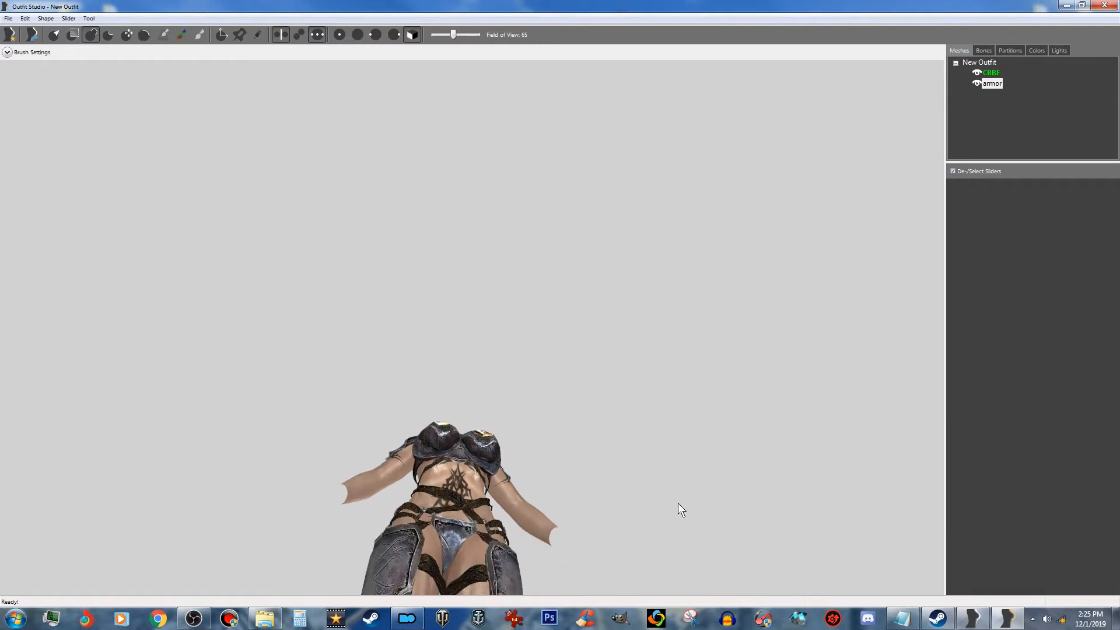
right_click_drag(649, 550, 667, 324)
scroll(648, 359, "up", 4)
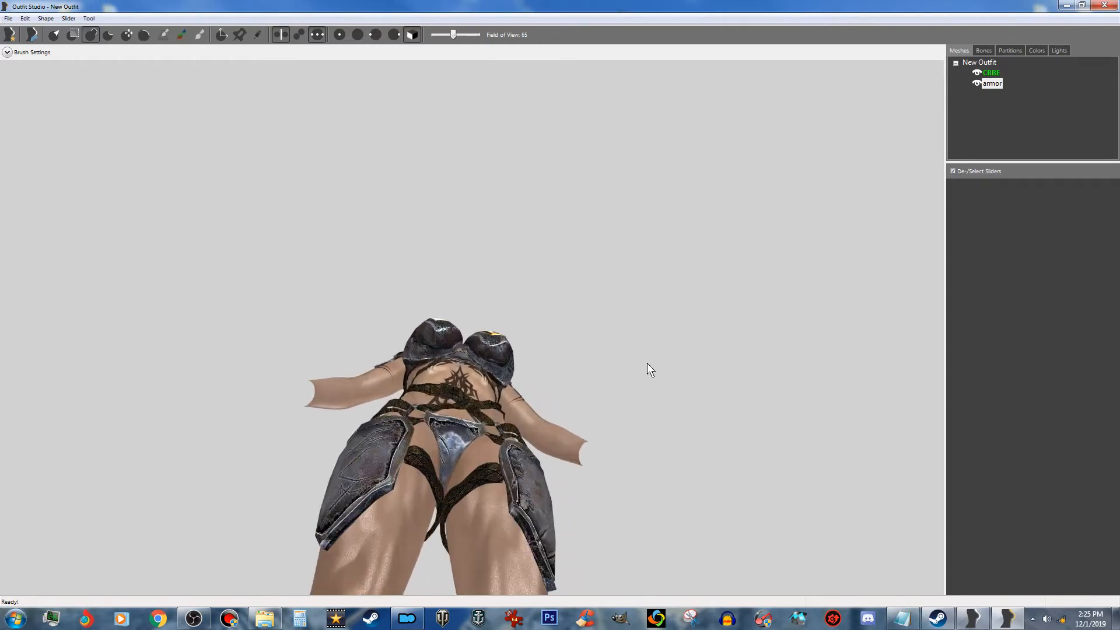
scroll(645, 366, "down", 2)
right_click_drag(645, 369, 799, 421)
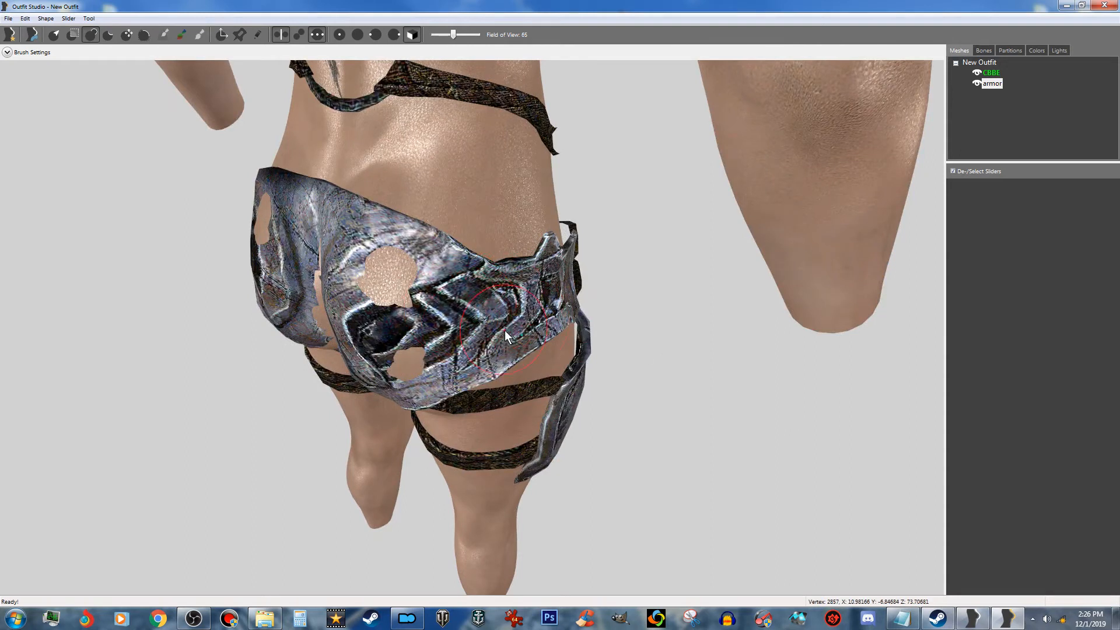
mouse_move(488, 292)
left_mouse_down()
mouse_move(403, 286)
mouse_move(390, 276)
mouse_move(398, 255)
mouse_move(362, 273)
mouse_move(393, 251)
mouse_move(424, 344)
left_mouse_up()
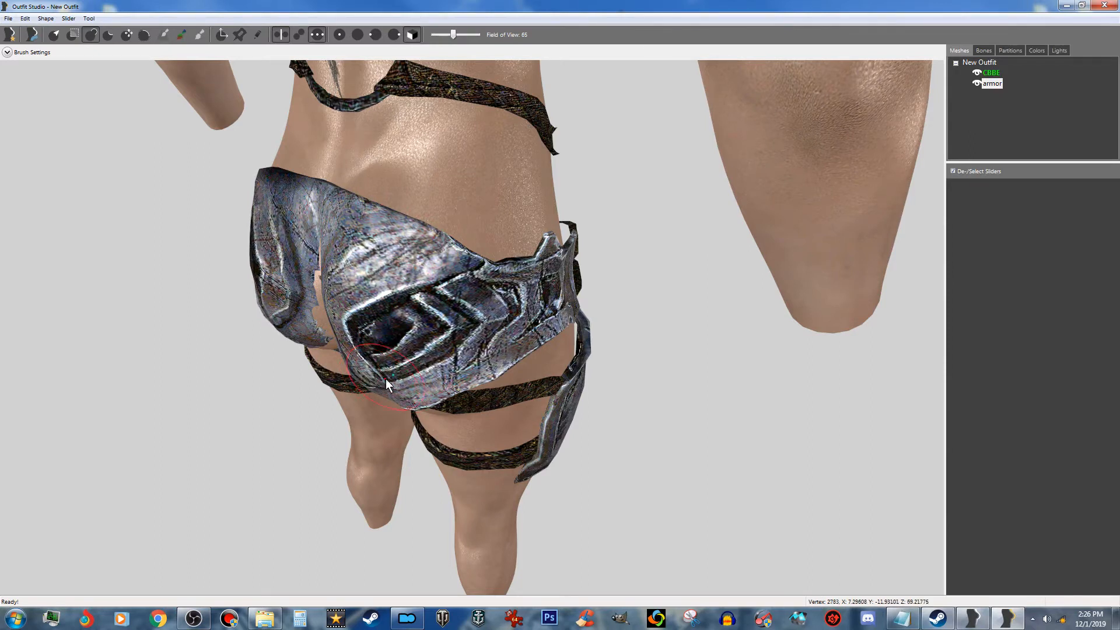
Step: Inflate the center seam of the rear hip plate between the buttocks
scroll(429, 367, "up", 2)
right_click_drag(429, 365, 452, 365)
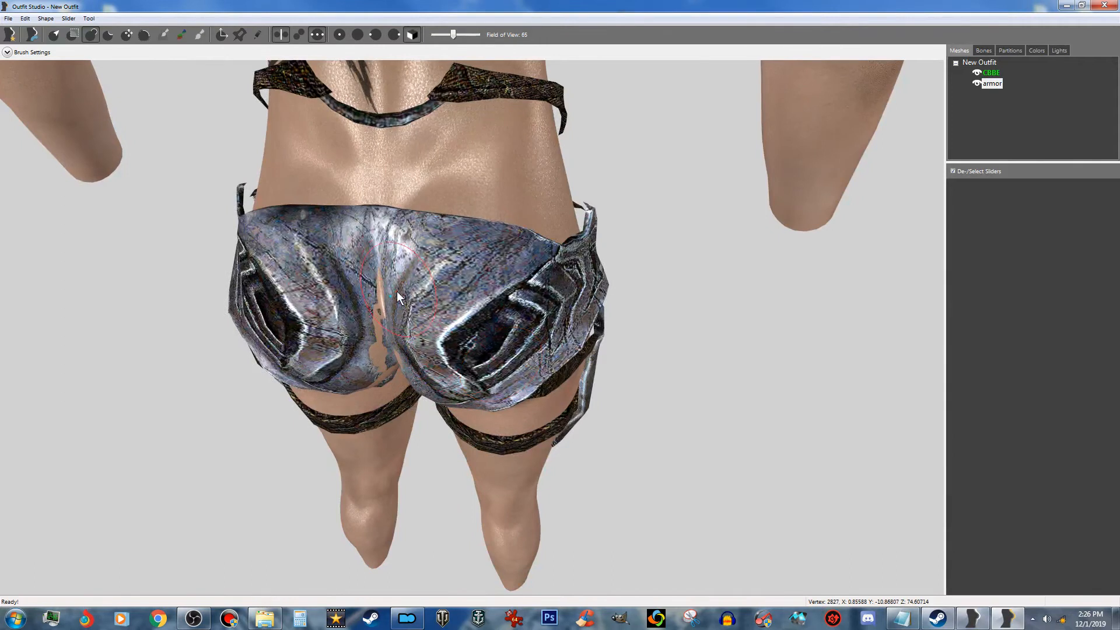
mouse_move(381, 297)
left_mouse_down()
mouse_move(377, 316)
mouse_move(374, 278)
left_mouse_up()
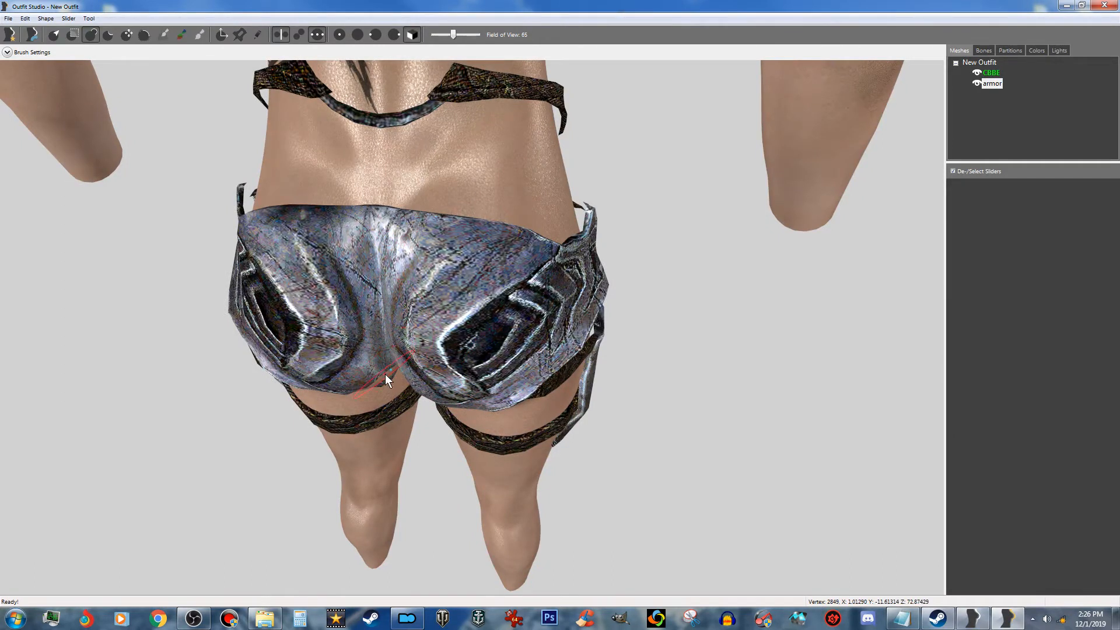
Step: Inflate the lower edge of the rear hip plate beneath the buttocks on both sides of the center
scroll(386, 367, "down", 3)
scroll(401, 309, "up", 5)
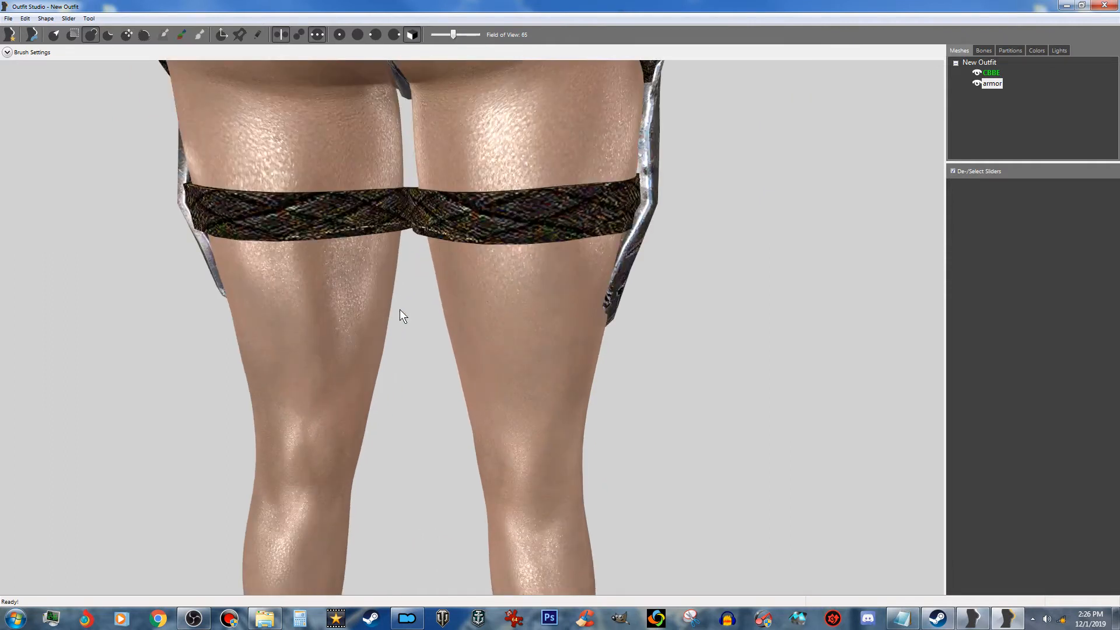
scroll(420, 407, "down", 3)
scroll(456, 444, "down", 3)
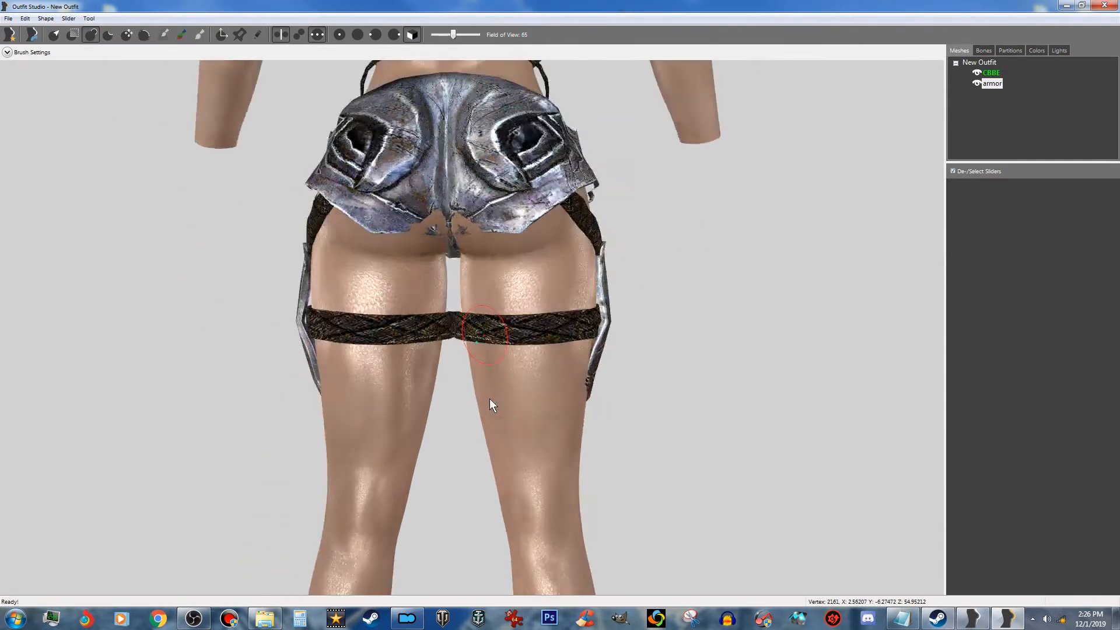
scroll(495, 361, "up", 1)
scroll(500, 349, "up", 1)
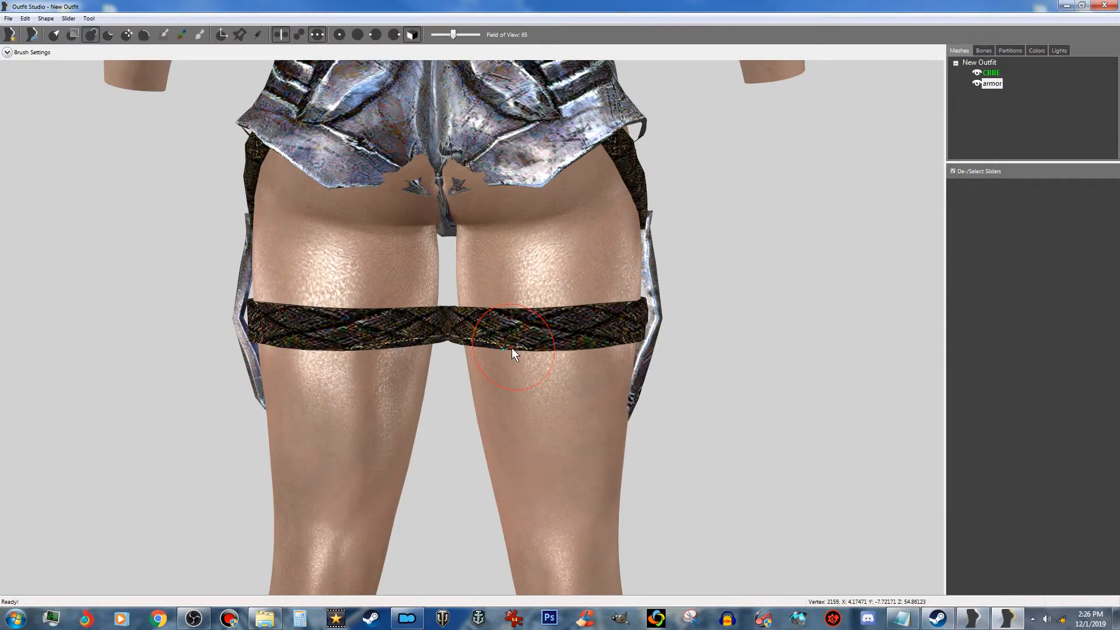
mouse_move(496, 164)
left_mouse_down()
mouse_move(444, 180)
mouse_move(460, 180)
mouse_move(443, 195)
mouse_move(491, 176)
mouse_move(419, 179)
left_mouse_up()
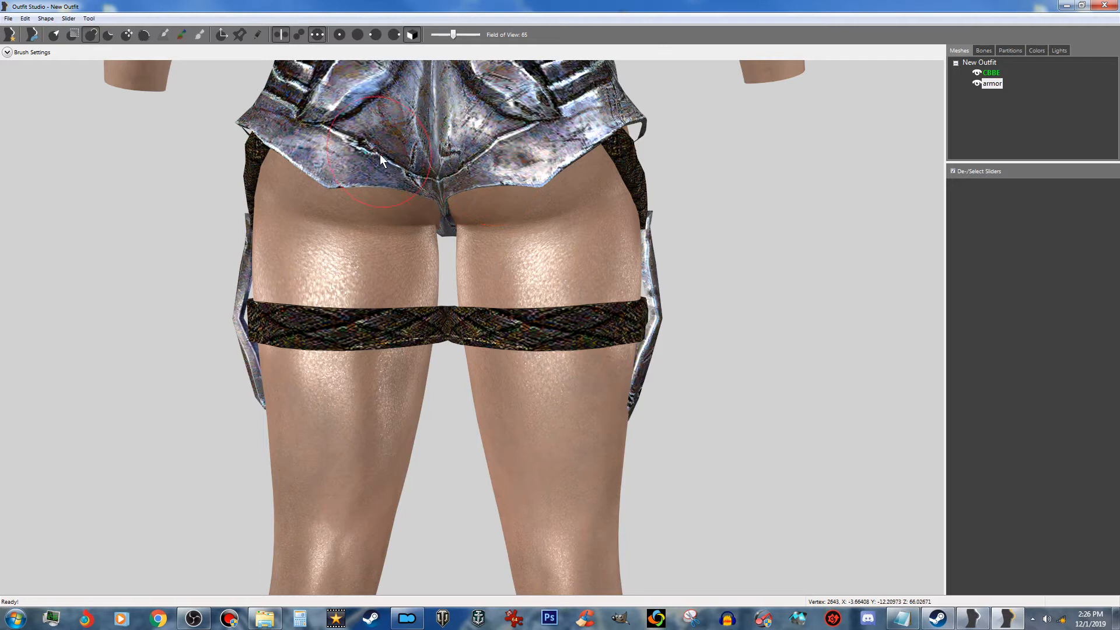
Step: Inflate the center tip of the V-shaped back band and the lower-back straps beside the metal ring
scroll(361, 160, "down", 2)
right_click_drag(423, 225, 589, 229)
scroll(497, 222, "up", 3)
right_click_drag(497, 223, 480, 235)
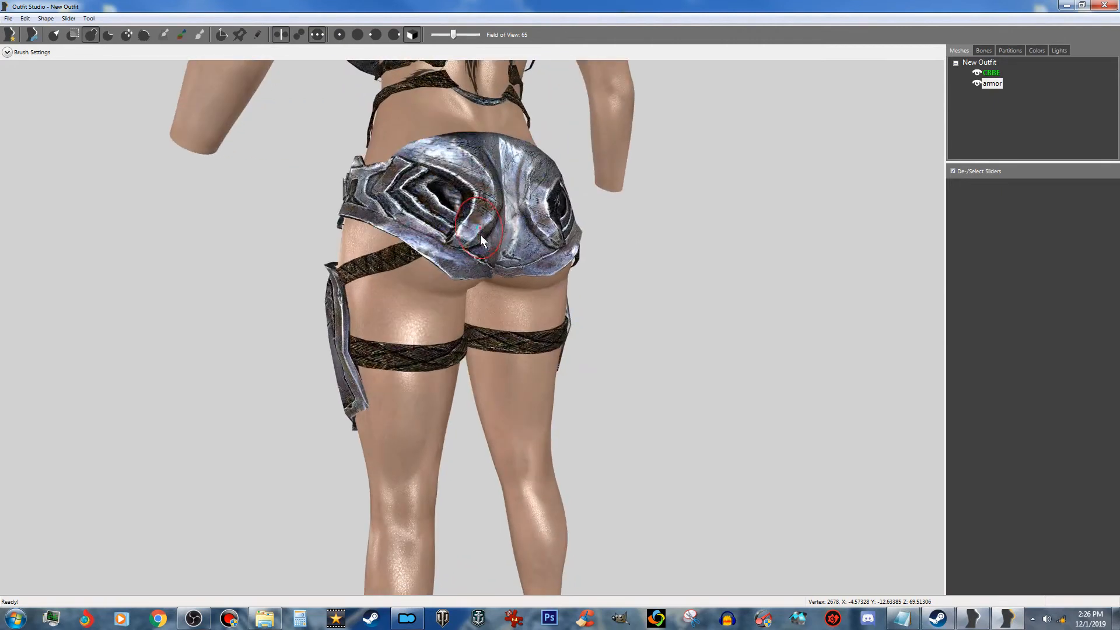
middle_click_drag(495, 209, 486, 322)
scroll(464, 194, "up", 4)
middle_click_drag(463, 174, 452, 313)
left_click_drag(474, 222, 499, 247)
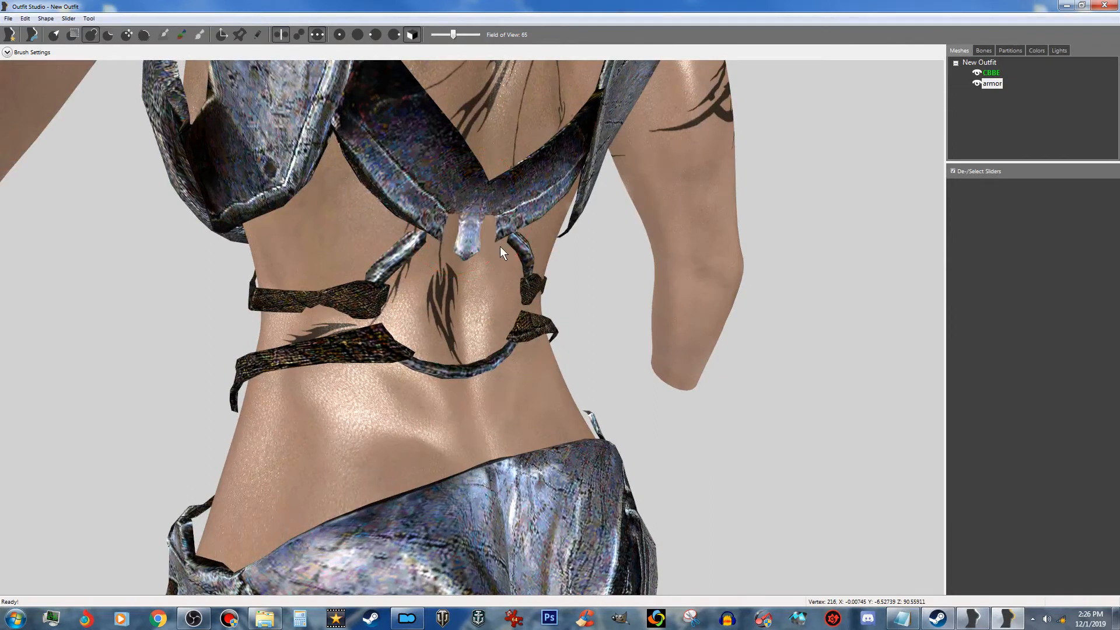
mouse_move(334, 306)
left_mouse_down()
mouse_move(375, 338)
mouse_move(370, 295)
left_mouse_up()
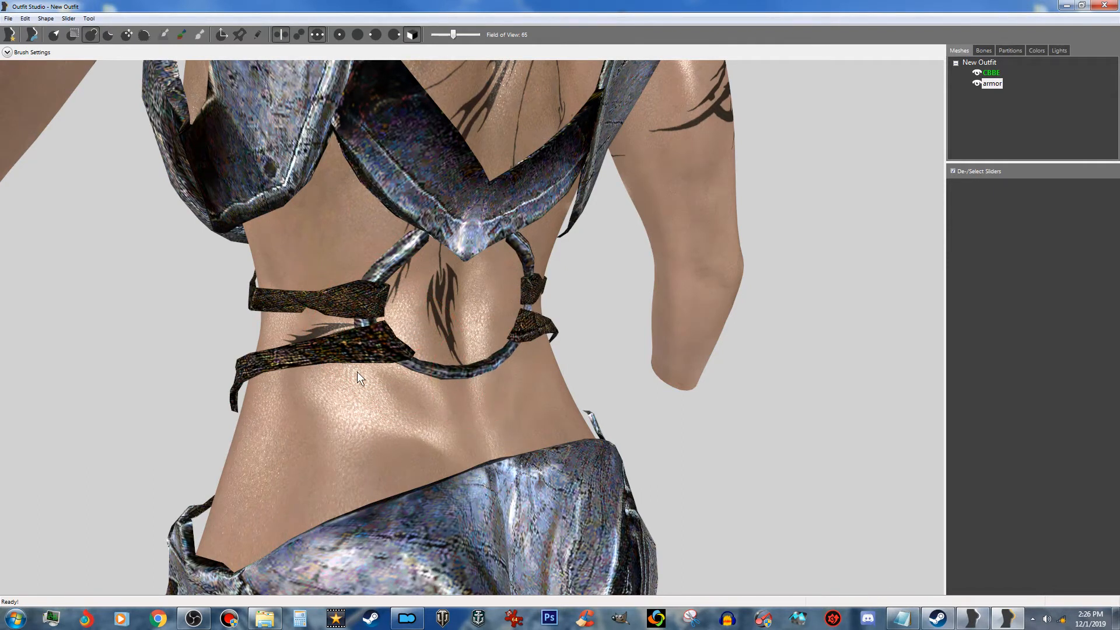
Step: Deflate the side section of the hip plate from its front buckle along the lower edge toward the back
right_click_drag(357, 372, 363, 370)
right_click_drag(336, 307, 593, 327)
middle_click_drag(576, 383, 586, 150)
scroll(605, 237, "up", 4)
scroll(583, 252, "up", 2)
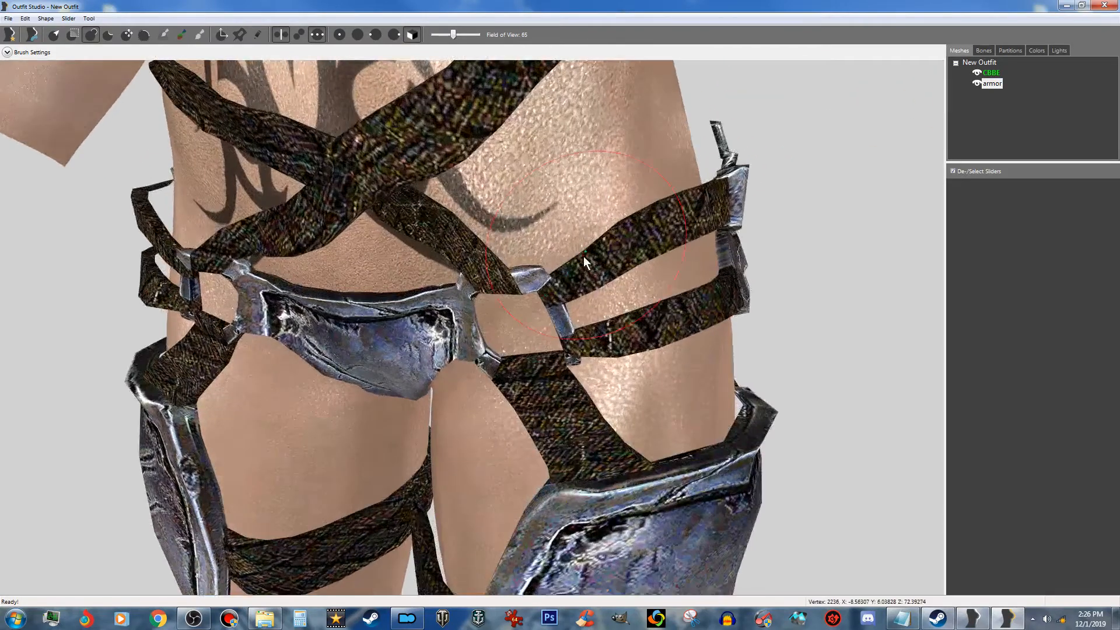
scroll(590, 253, "down", 6)
right_click_drag(607, 250, 400, 263)
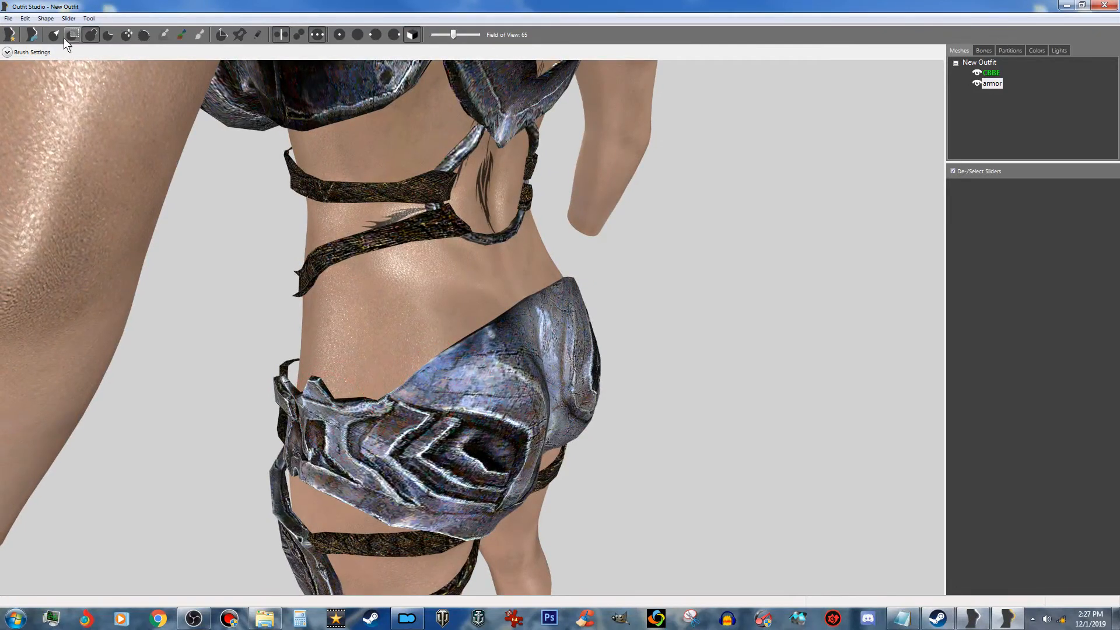
left_click(110, 34)
mouse_move(201, 309)
right_mouse_down()
mouse_move(264, 297)
mouse_move(477, 300)
mouse_move(237, 304)
right_mouse_up()
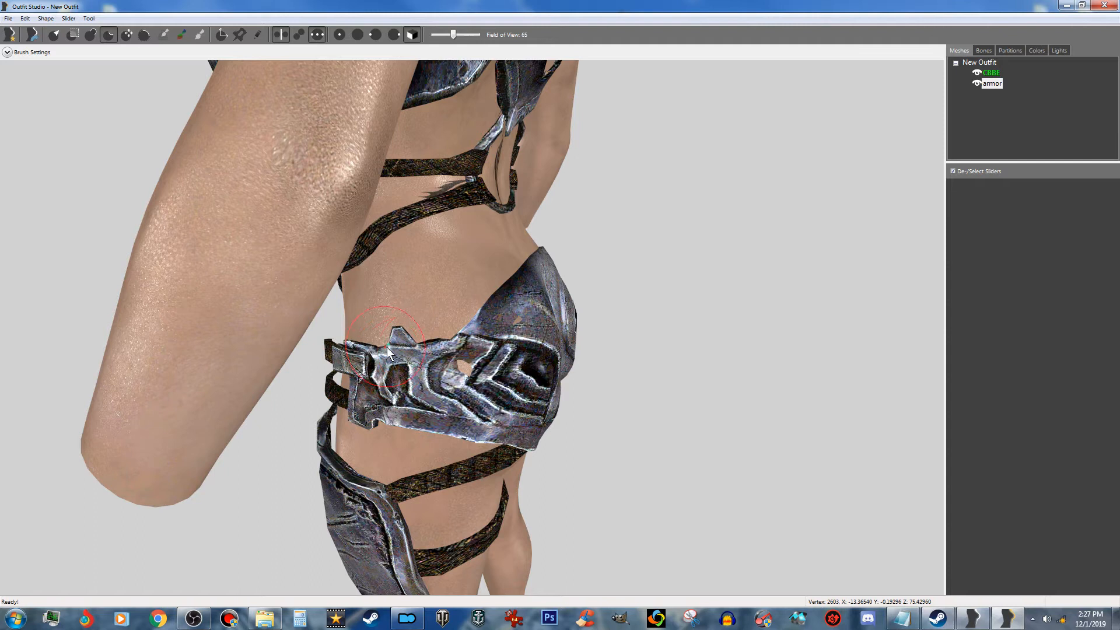
mouse_move(393, 383)
left_mouse_down()
mouse_move(380, 368)
mouse_move(357, 422)
left_mouse_up()
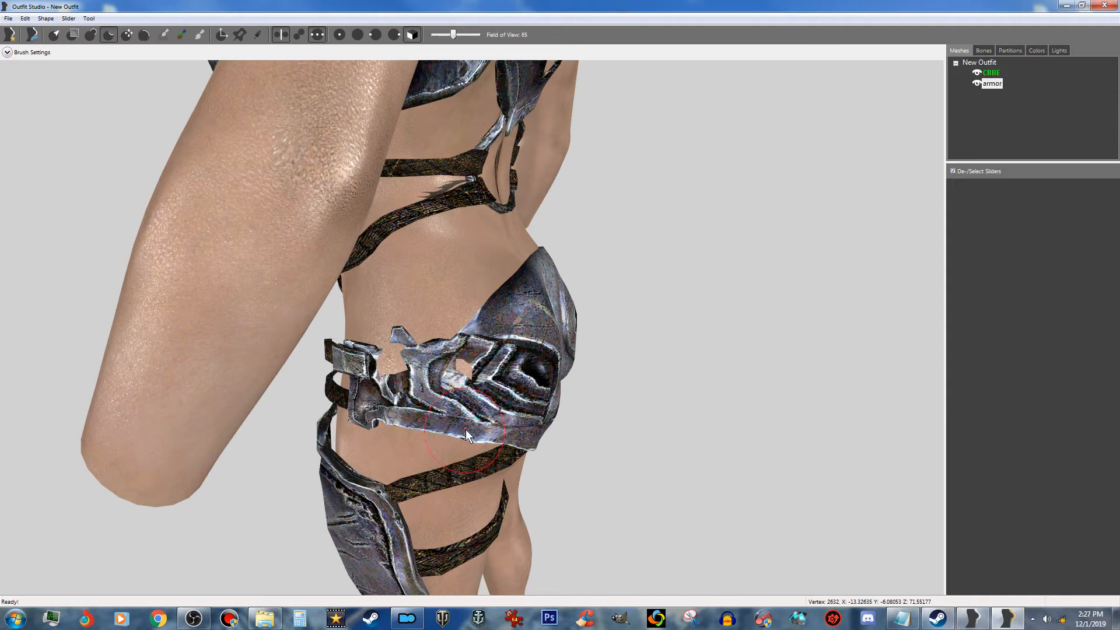
left_click_drag(533, 437, 532, 451)
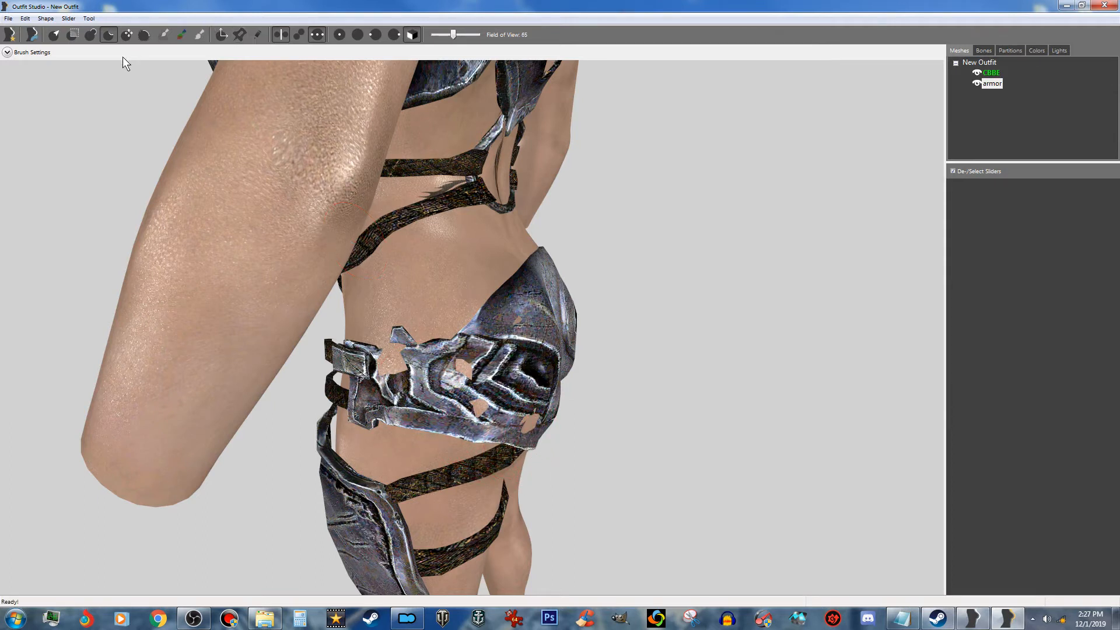
Step: Inflate the side section of the hip plate behind the front buckle where the skin clips through
left_click(91, 34)
left_click(394, 373)
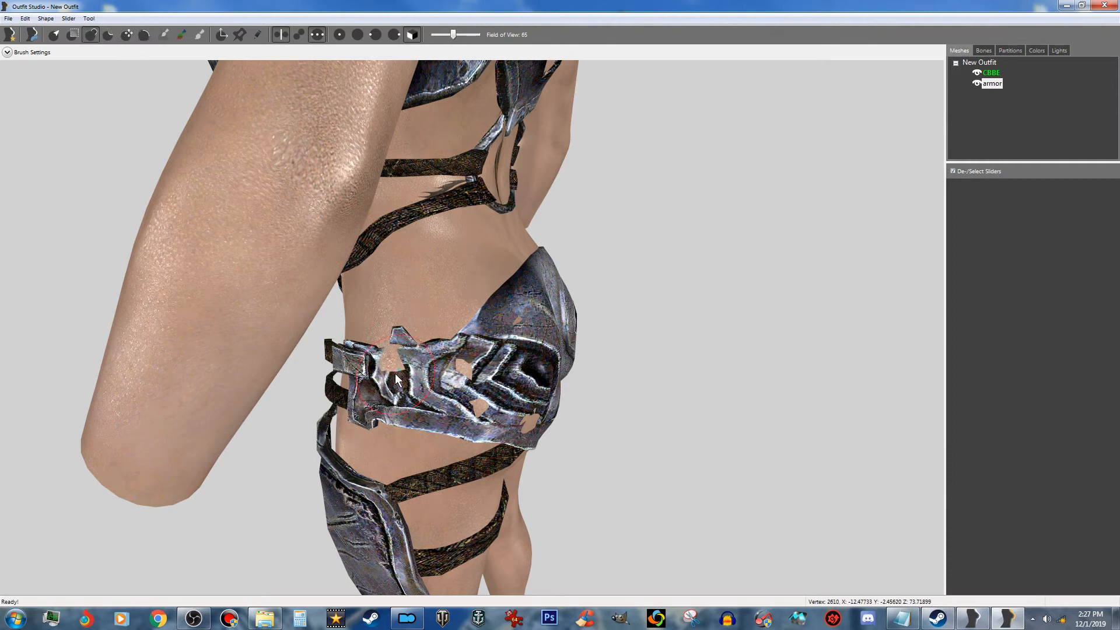
left_click_drag(387, 368, 435, 366)
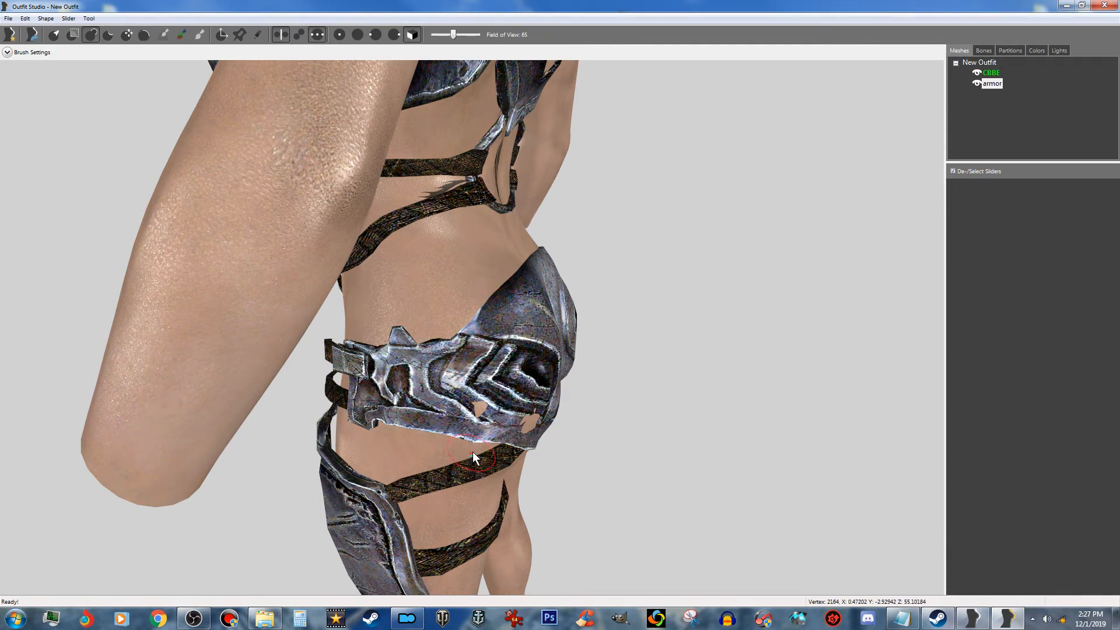
Step: Examine the hip plate and the rest of the armor from several angles for remaining clipping
right_click_drag(510, 424, 567, 459)
scroll(589, 411, "up", 3)
scroll(589, 411, "down", 3)
scroll(626, 397, "down", 3)
scroll(708, 436, "up", 3)
right_click_drag(239, 375, 463, 360)
scroll(463, 359, "up", 3)
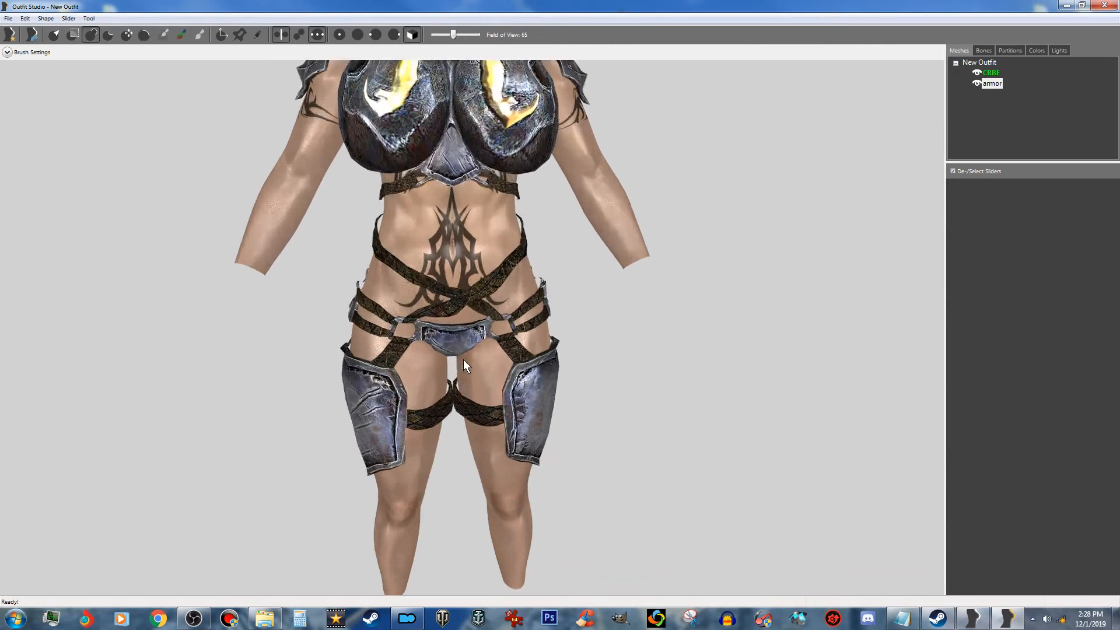
scroll(463, 360, "up", 3)
scroll(713, 360, "up", 2)
Step: Deflate the diagonal waist strap along the side of the torso to bring it closer to the skin
right_click_drag(713, 360, 547, 372)
scroll(611, 370, "up", 1)
scroll(547, 371, "up", 2)
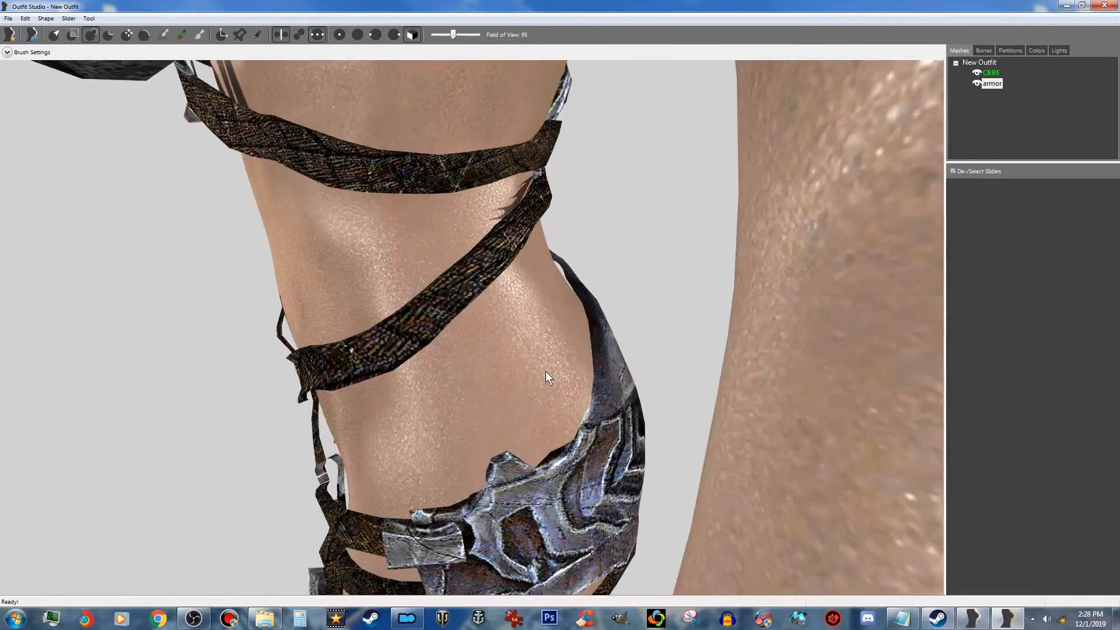
scroll(546, 377, "down", 1)
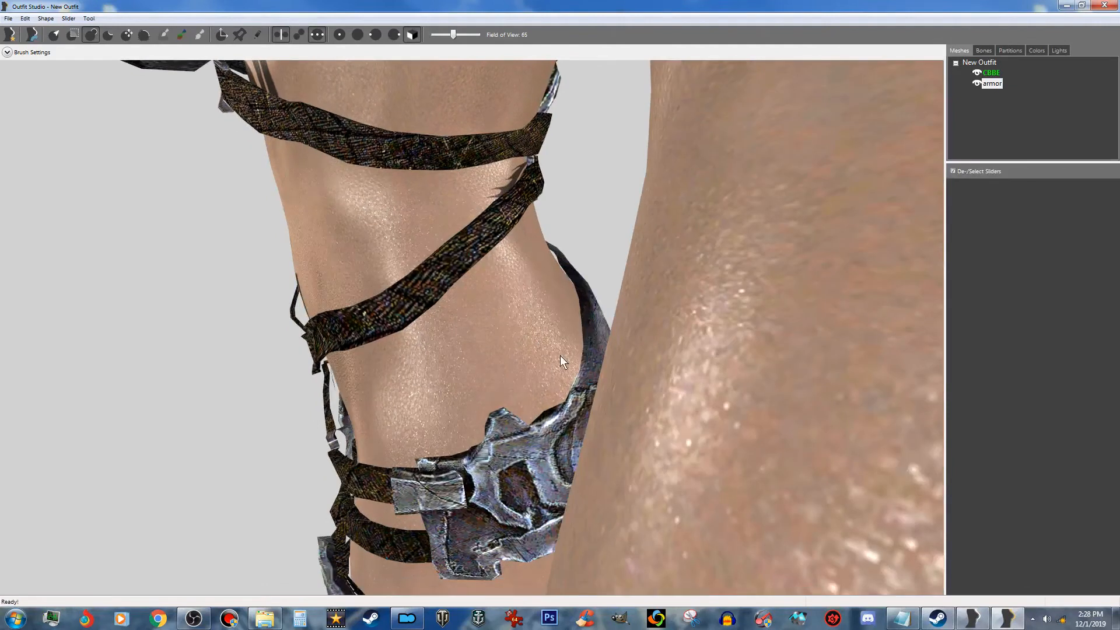
left_click(108, 33)
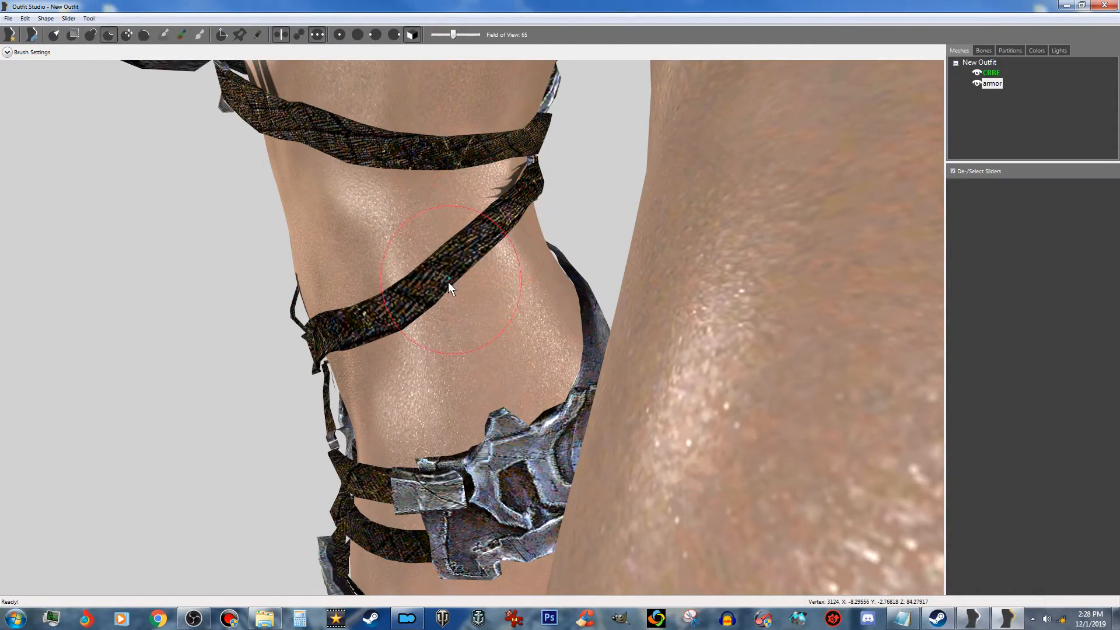
mouse_move(475, 250)
left_mouse_down()
mouse_move(403, 303)
mouse_move(494, 211)
mouse_move(441, 268)
mouse_move(453, 274)
left_mouse_up()
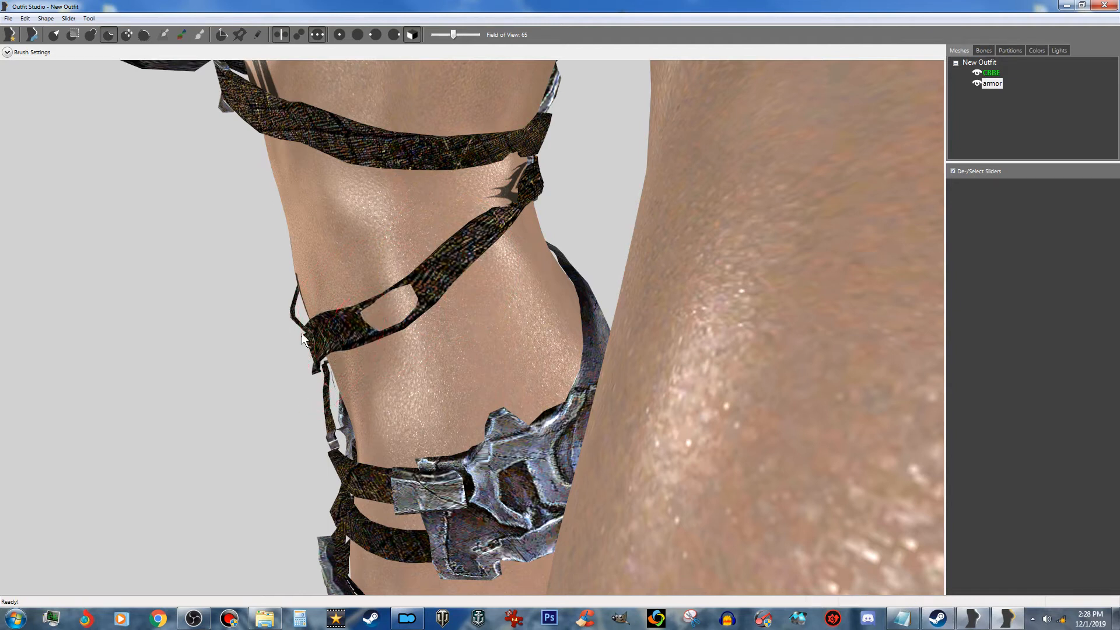
Step: Inflate the front part of the diagonal waist strap where the skin pokes through at the side of the waist
left_click(90, 36)
left_click_drag(357, 324, 414, 294)
right_click_drag(477, 257, 440, 260)
mouse_move(440, 260)
left_mouse_down()
mouse_move(429, 272)
mouse_move(439, 275)
mouse_move(380, 303)
mouse_move(401, 295)
left_mouse_up()
scroll(361, 349, "down", 5)
right_click_drag(359, 351, 607, 401)
scroll(593, 341, "down", 8)
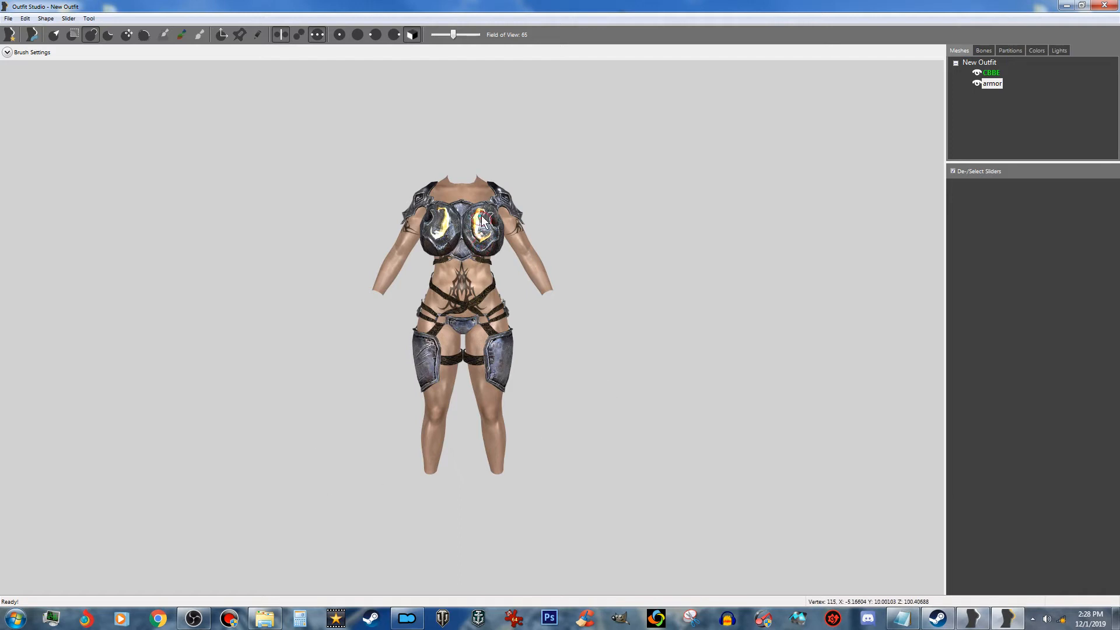
Step: Conform the selected armor shape to the sliders with no target limit
left_click(69, 20)
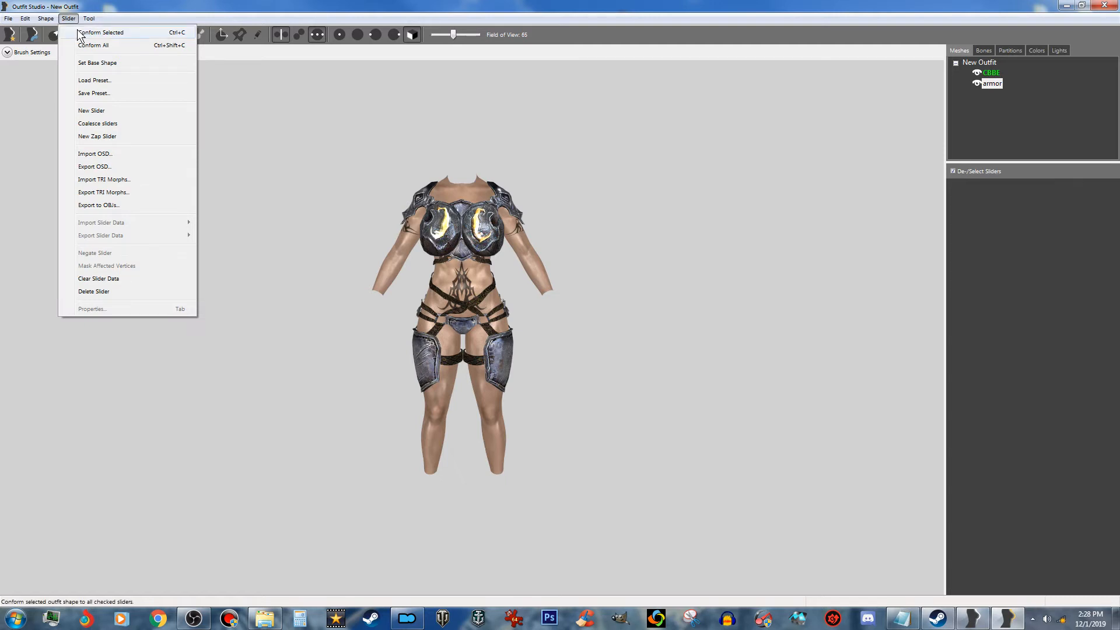
left_click(80, 33)
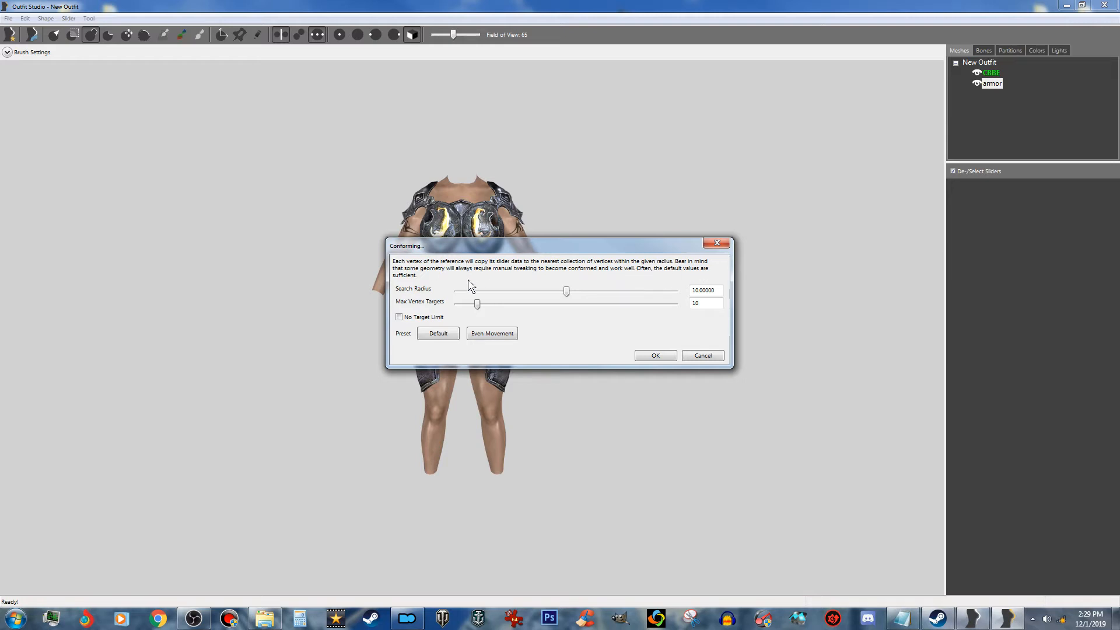
left_click(399, 317)
left_click(439, 334)
left_click(399, 317)
left_click(655, 355)
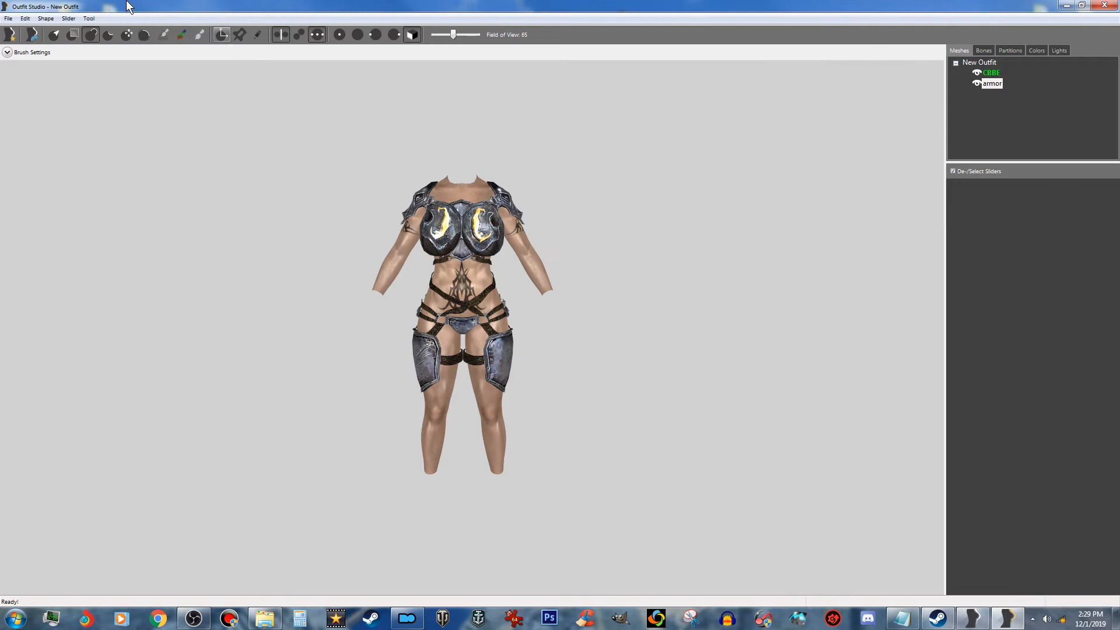
Step: Conform all outfit shapes with a search radius of 5 and no target limit, and set the base shape
left_click(69, 19)
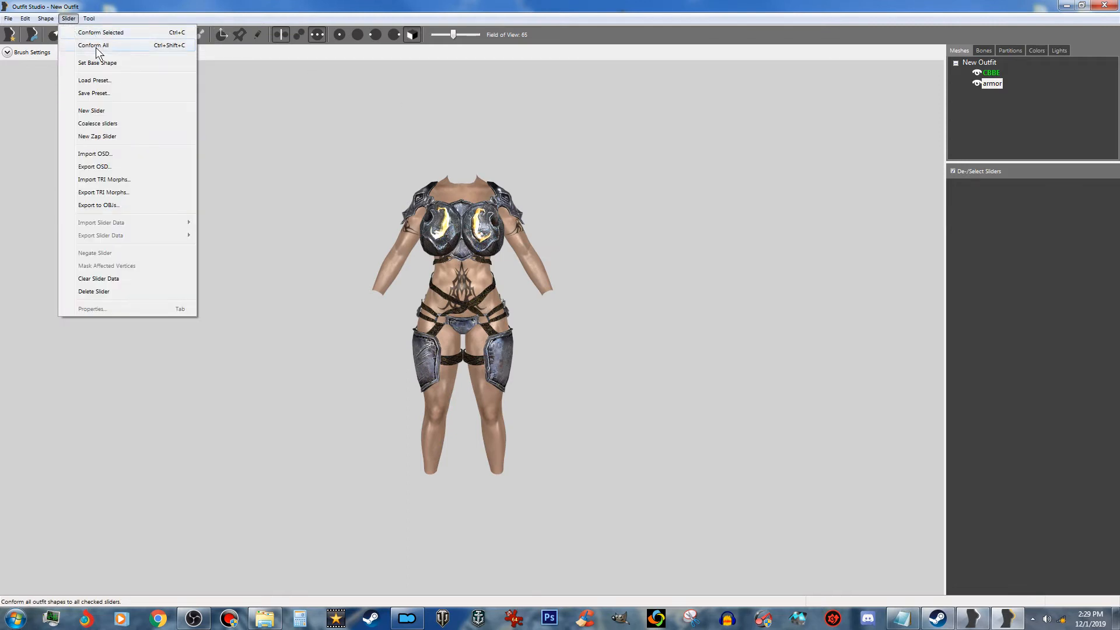
left_click(95, 47)
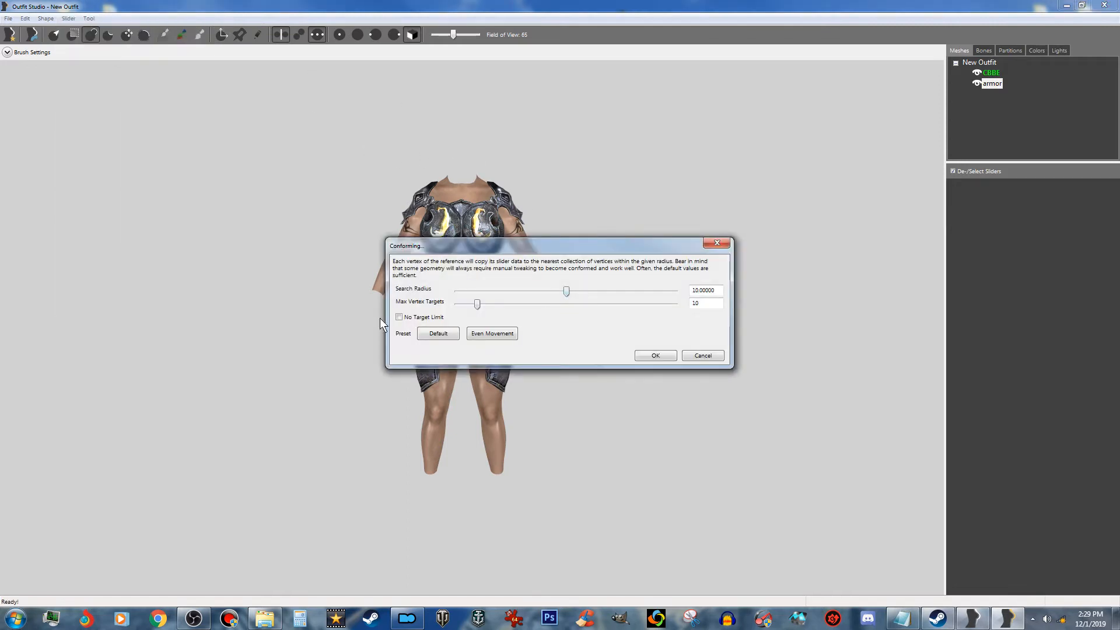
left_click(399, 317)
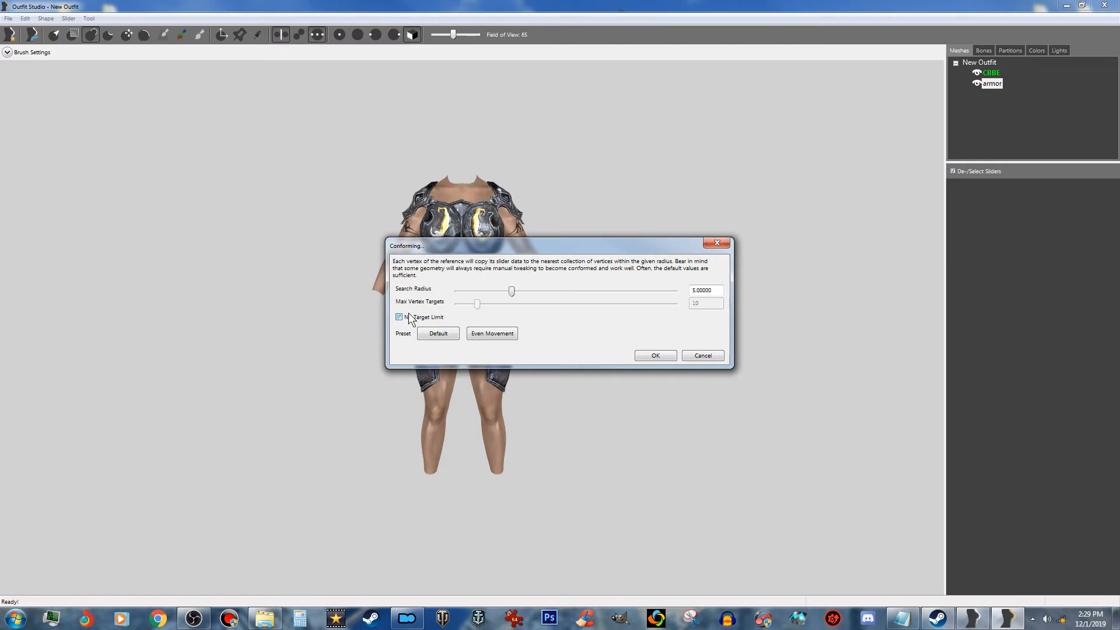
left_click(654, 357)
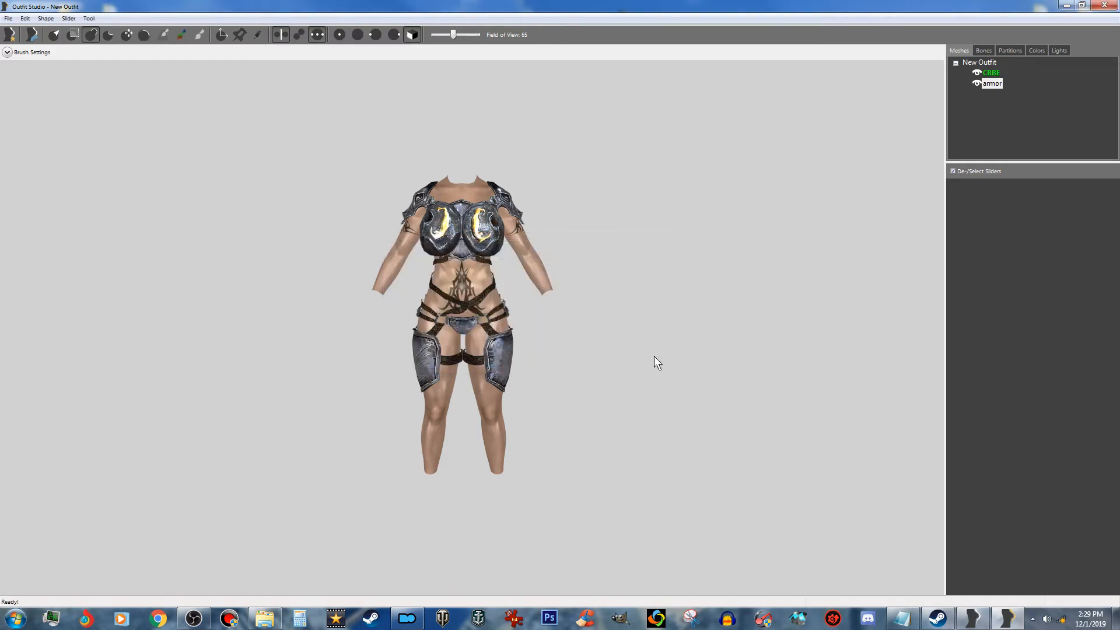
left_click(68, 18)
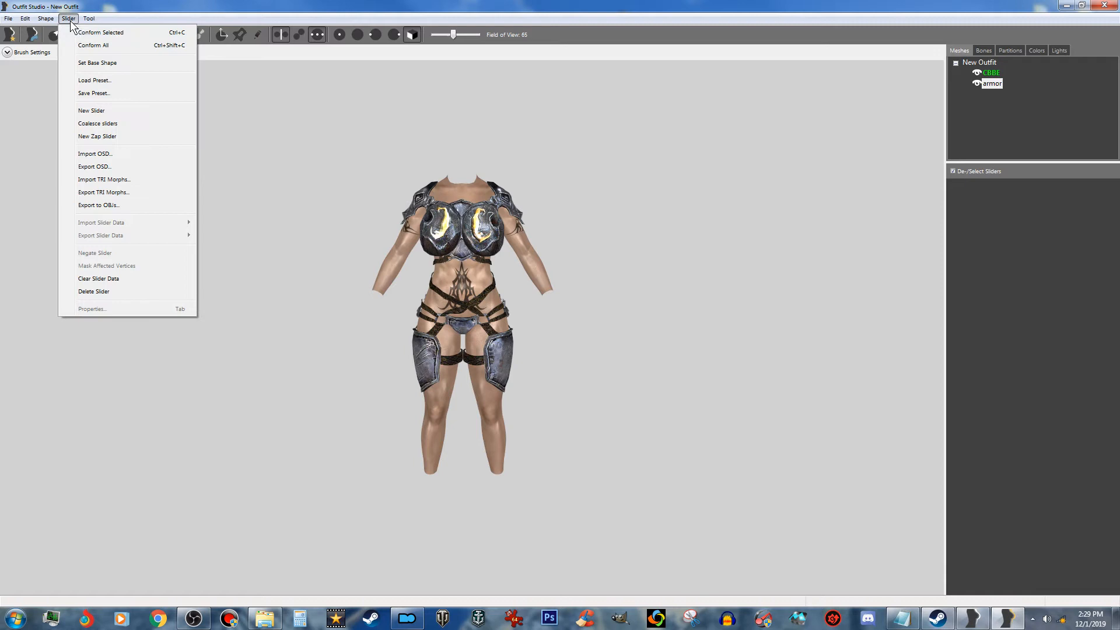
left_click(96, 63)
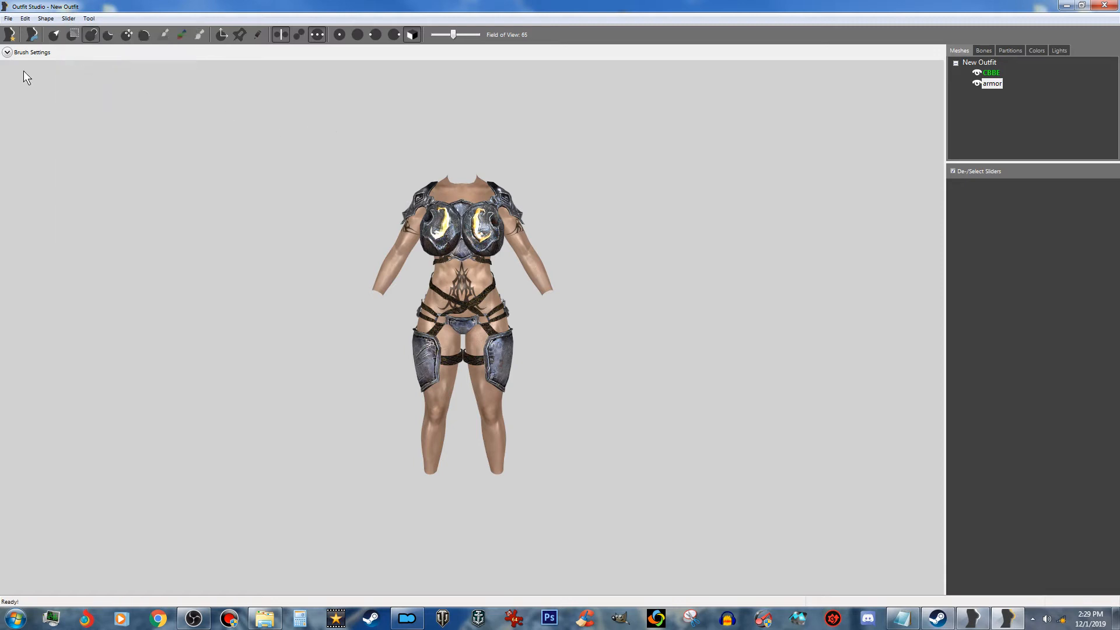
Step: Start saving the project under a new name, setting the display name to 000nordiccarvedcuirassf by reusing the output file name with a 000 prefix
left_click(9, 18)
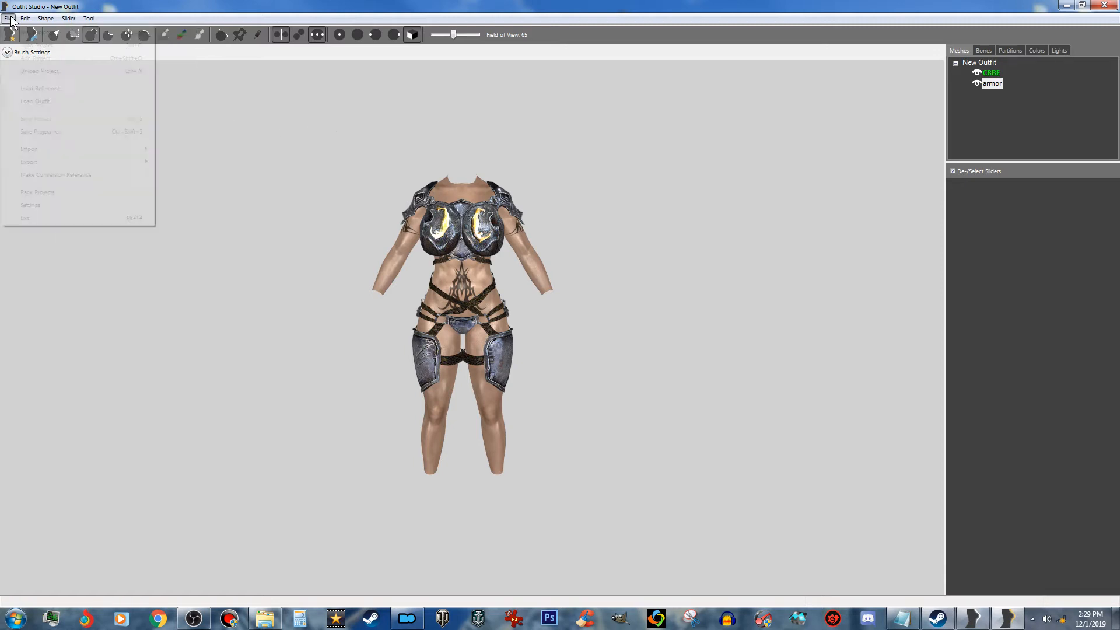
left_click(61, 132)
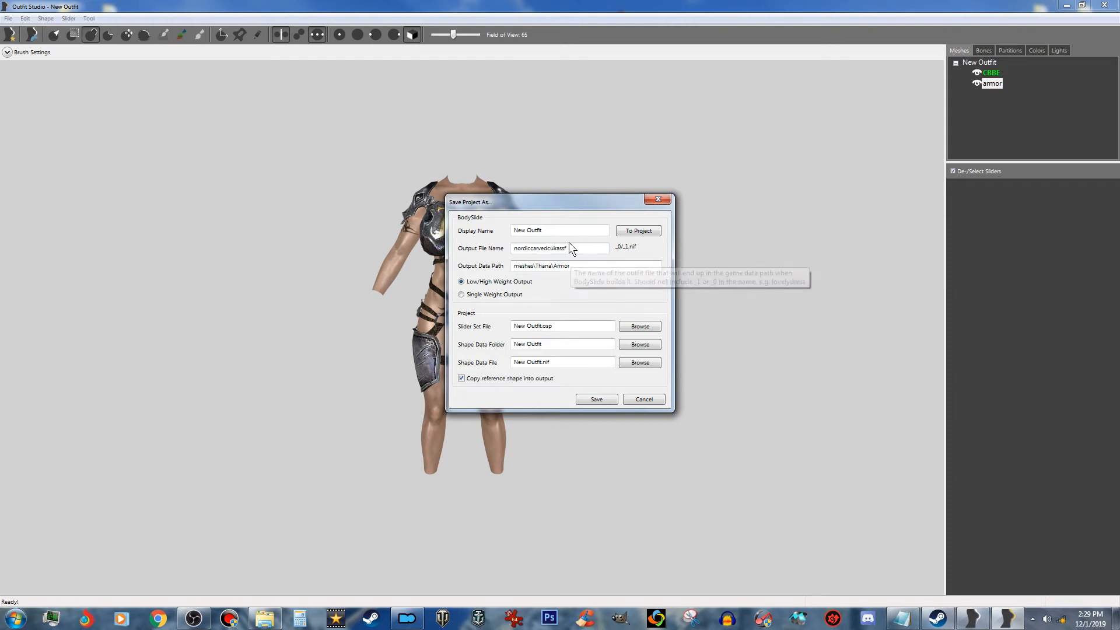
left_click_drag(570, 248, 492, 248)
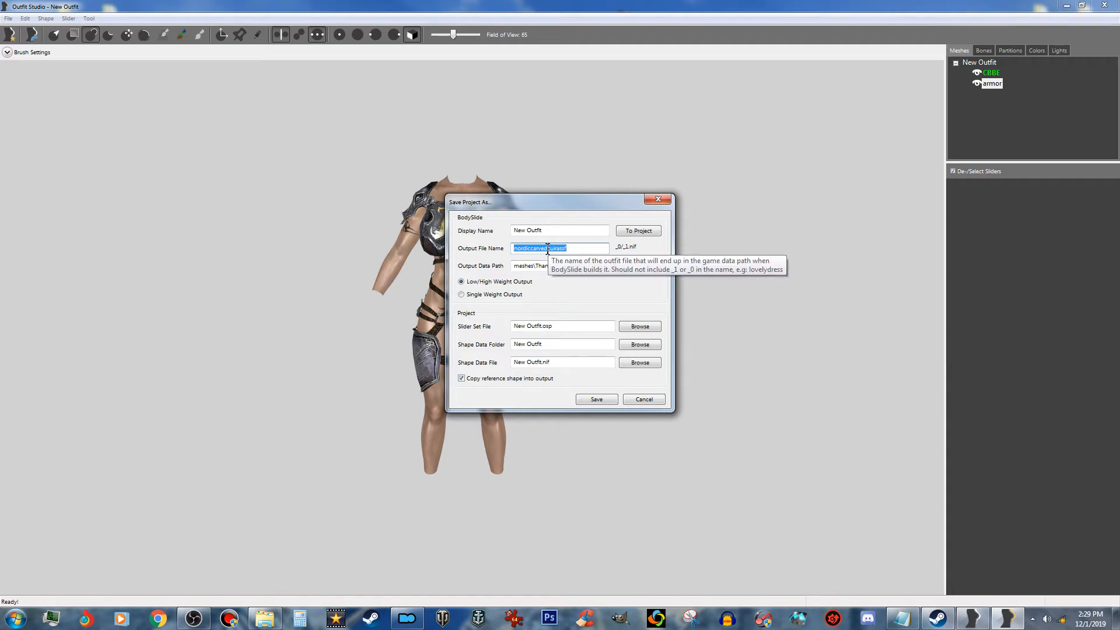
right_click(547, 250)
left_click(577, 287)
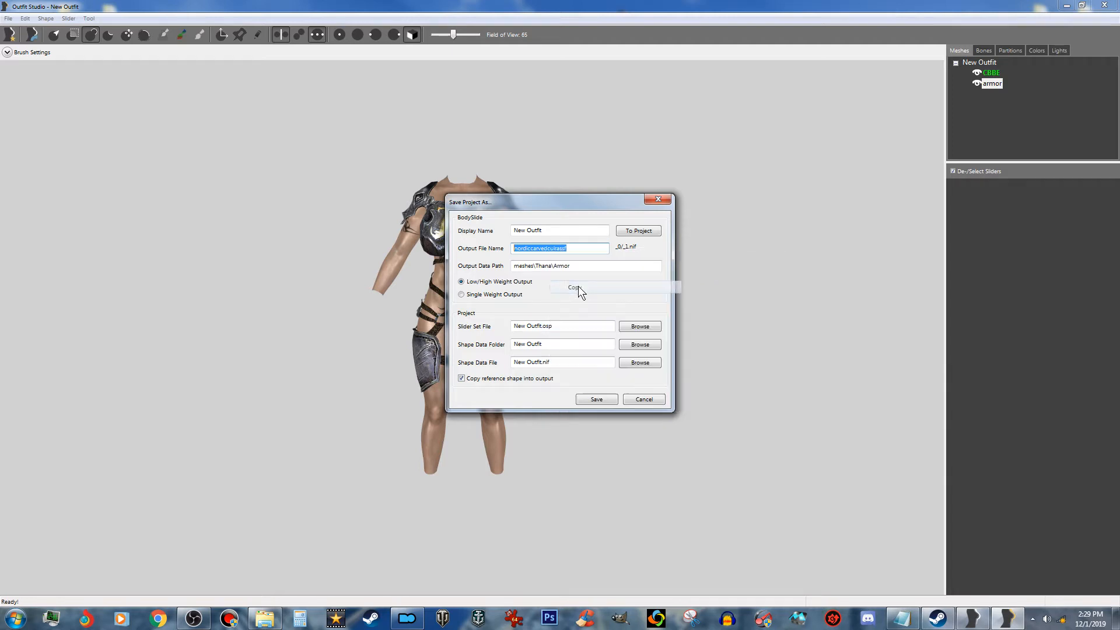
left_click_drag(549, 232, 507, 232)
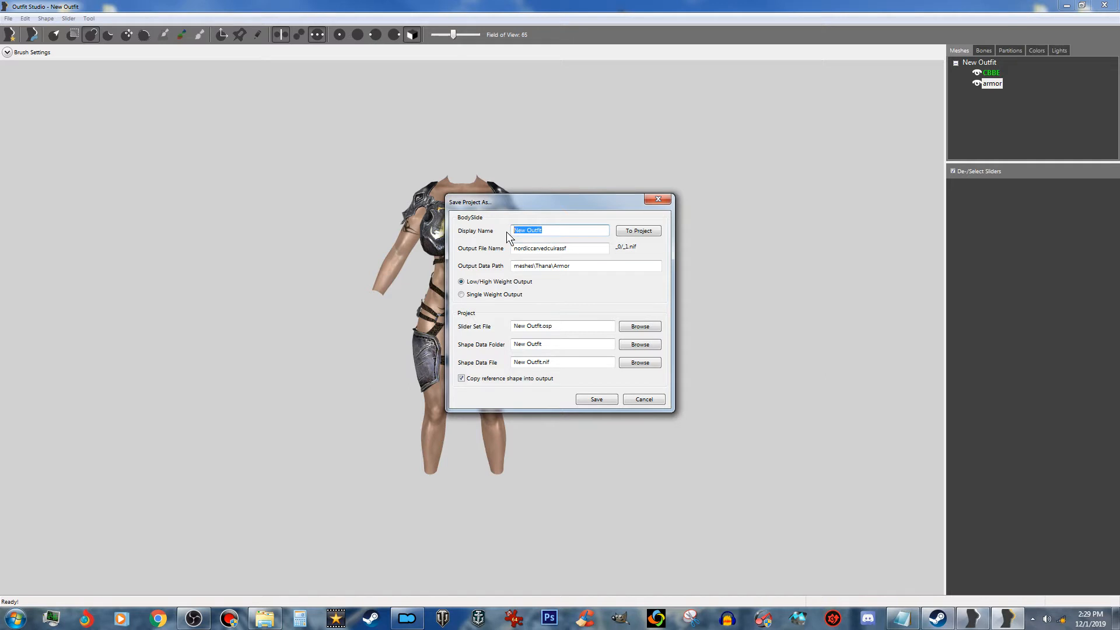
type("000")
key("ctrl+v")
Step: Save the project with its files named after the display name, and close Outfit Studio and BodySlide
left_click(640, 232)
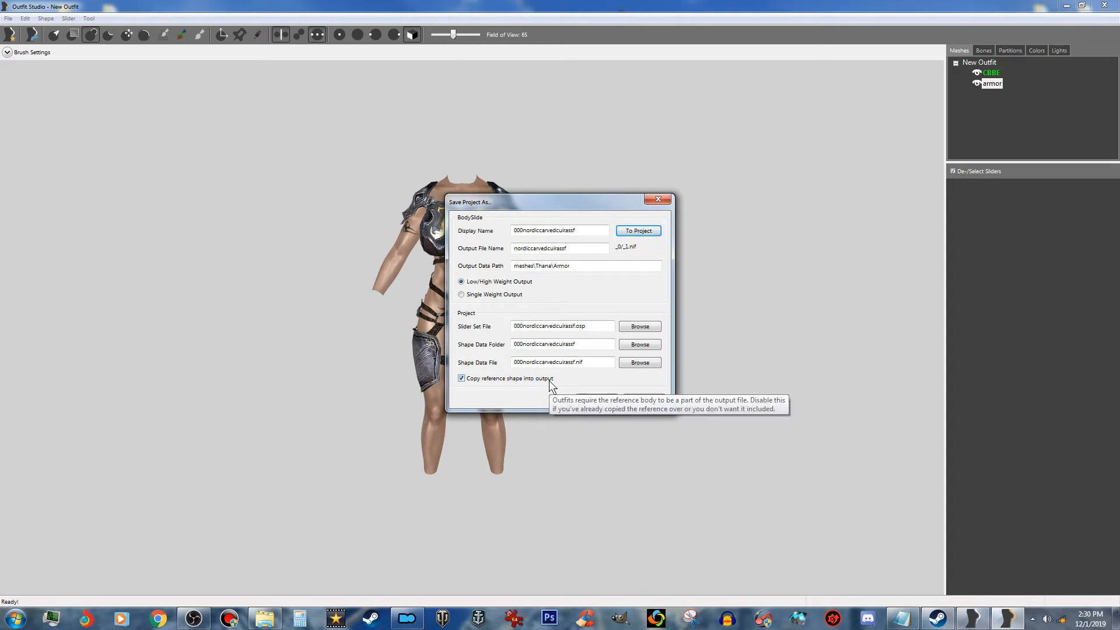
left_click(595, 399)
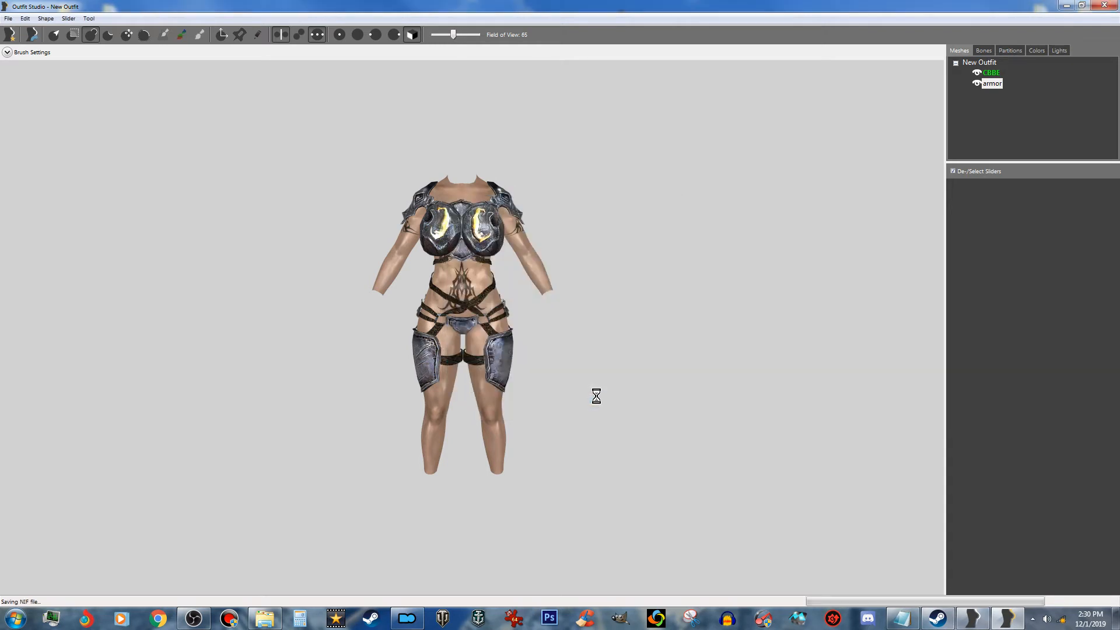
left_click(1104, 5)
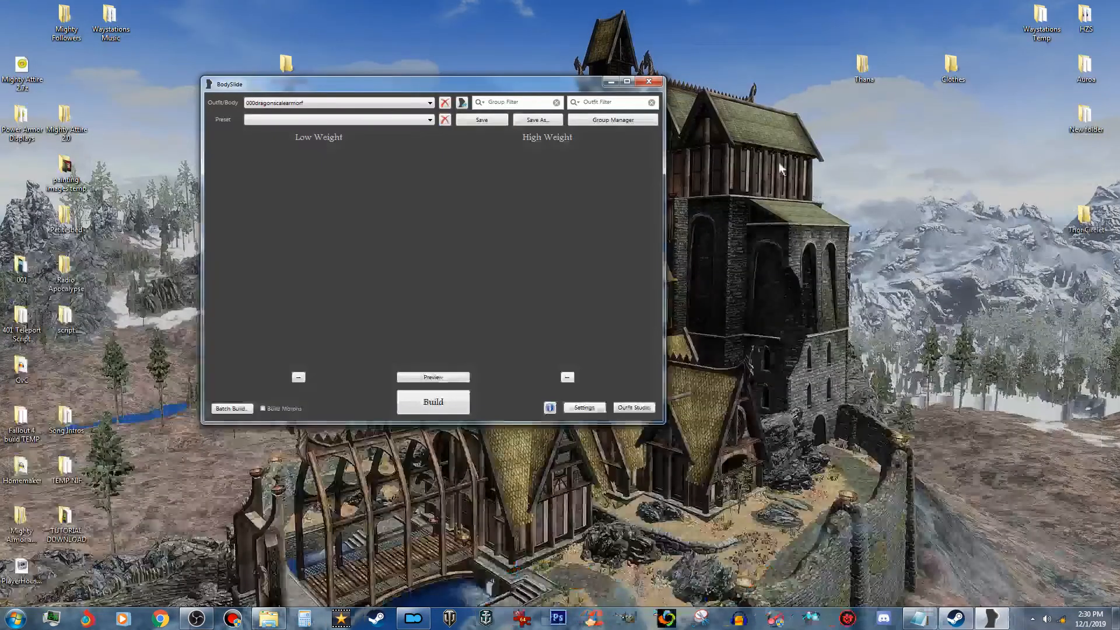
left_click(656, 81)
Step: Preview and build the 000nordiccarvedcuirassf outfit in BodySlide
left_click(411, 104)
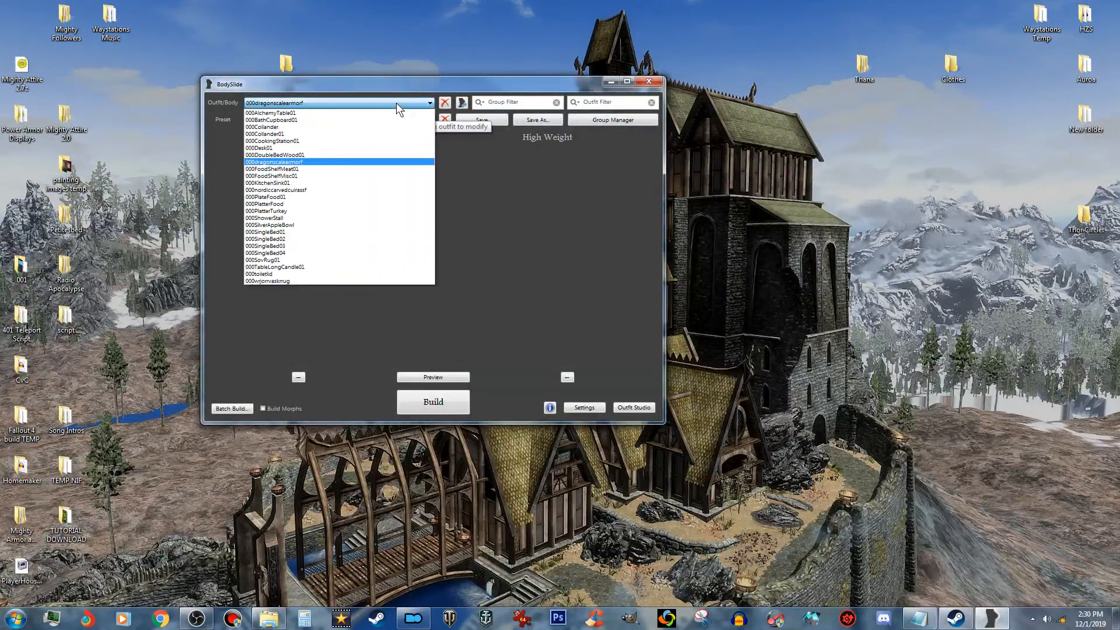
left_click(306, 190)
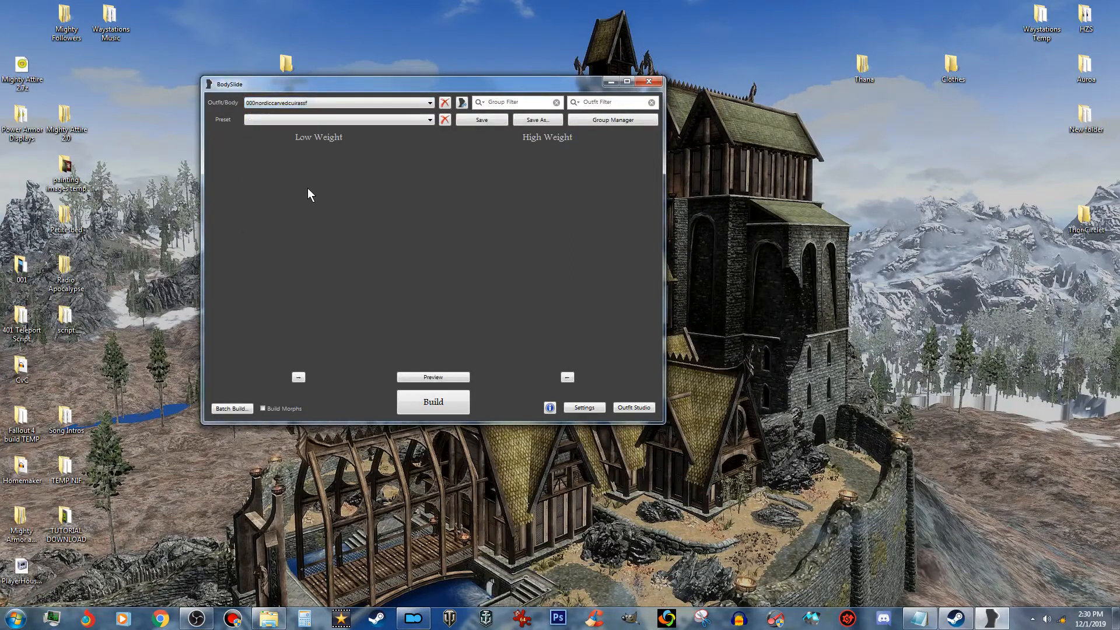
left_click(444, 378)
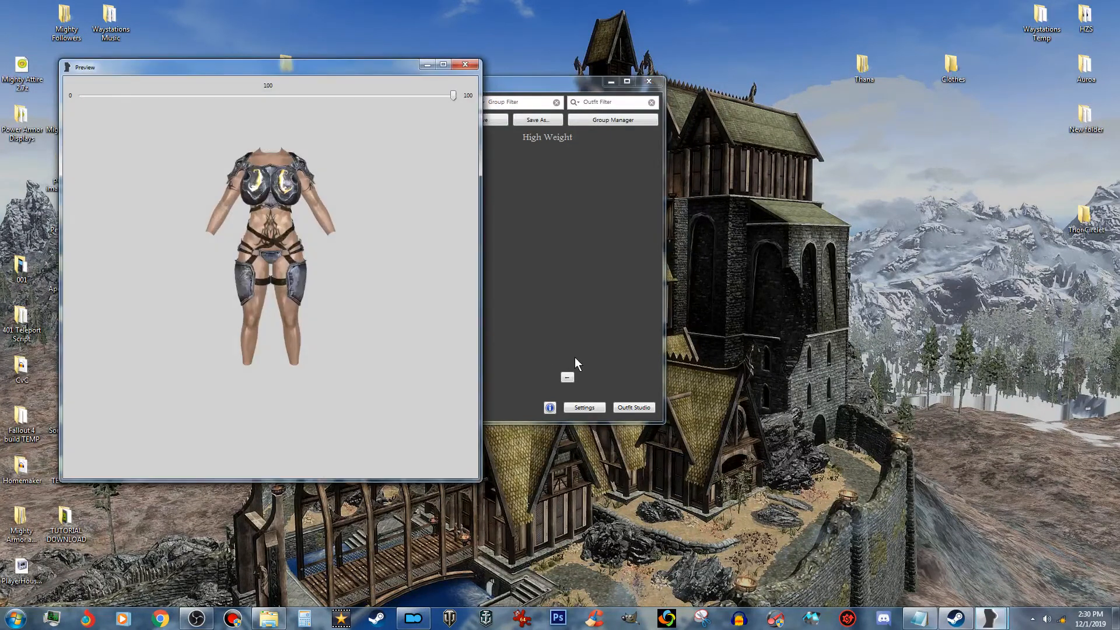
left_click_drag(270, 282, 236, 292)
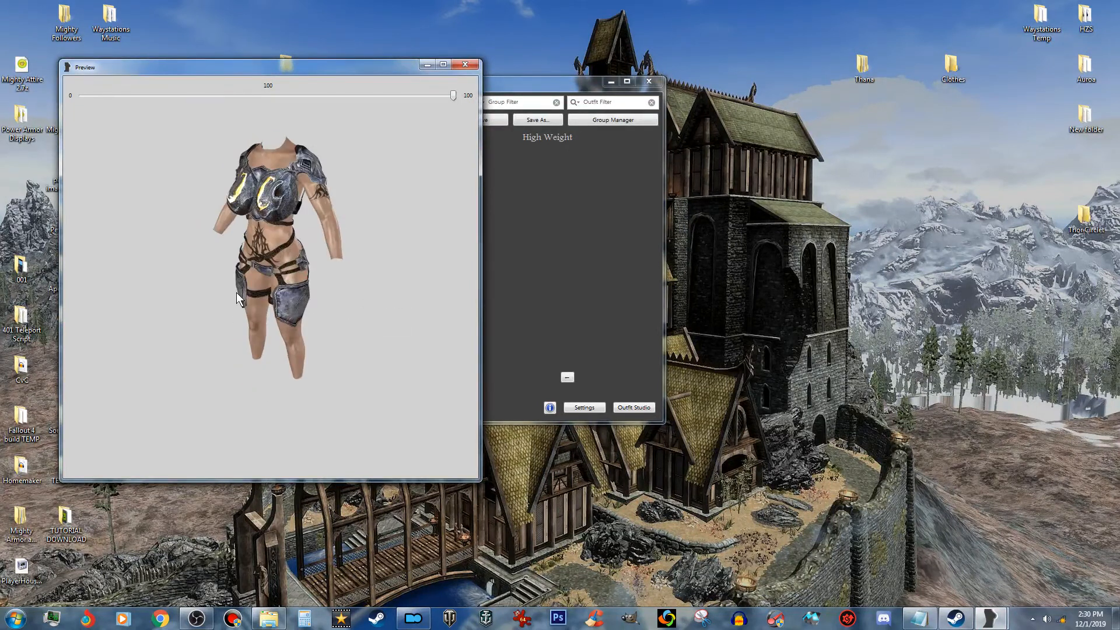
left_click(464, 64)
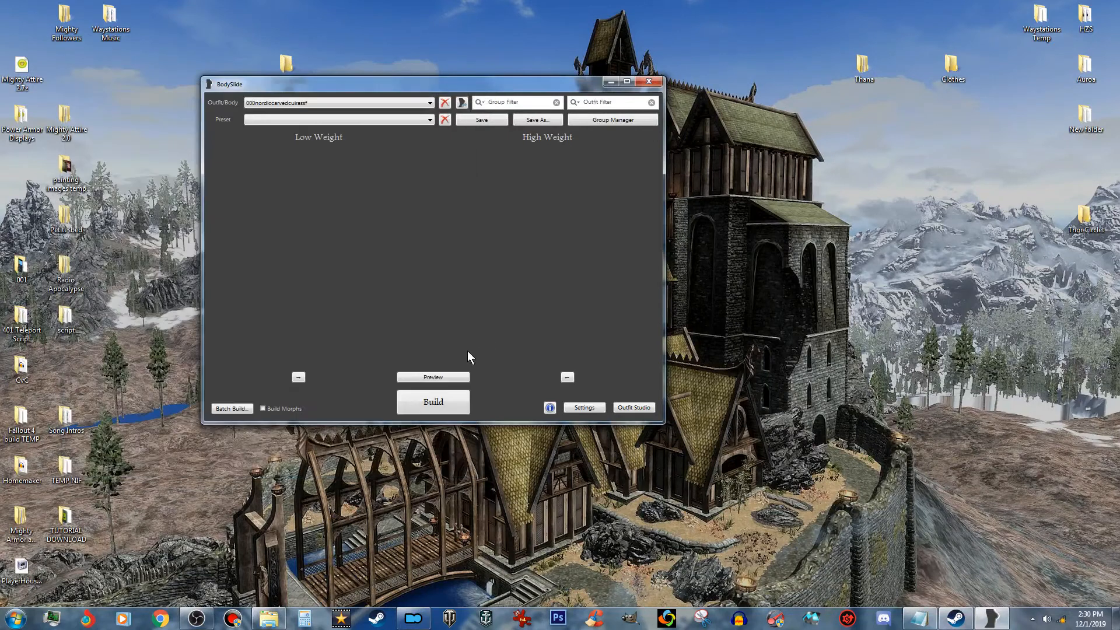
left_click(445, 401)
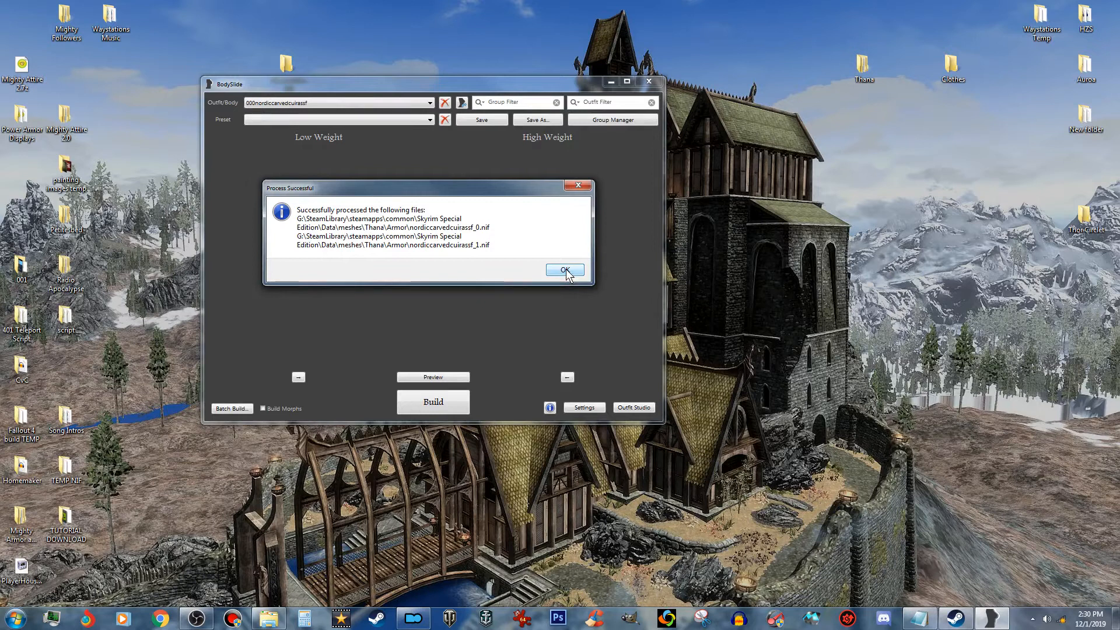
left_click(565, 270)
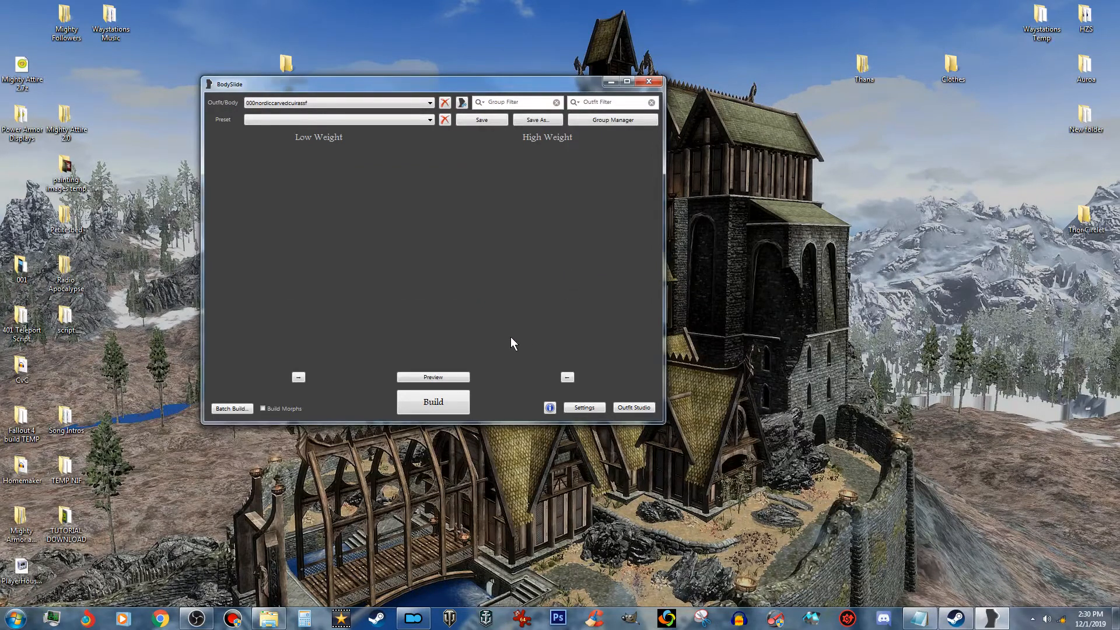
Step: Minimize the Build A Follower folder window and bring up the Skyrim Special Edition Data folder in Windows Explorer
left_click(268, 619)
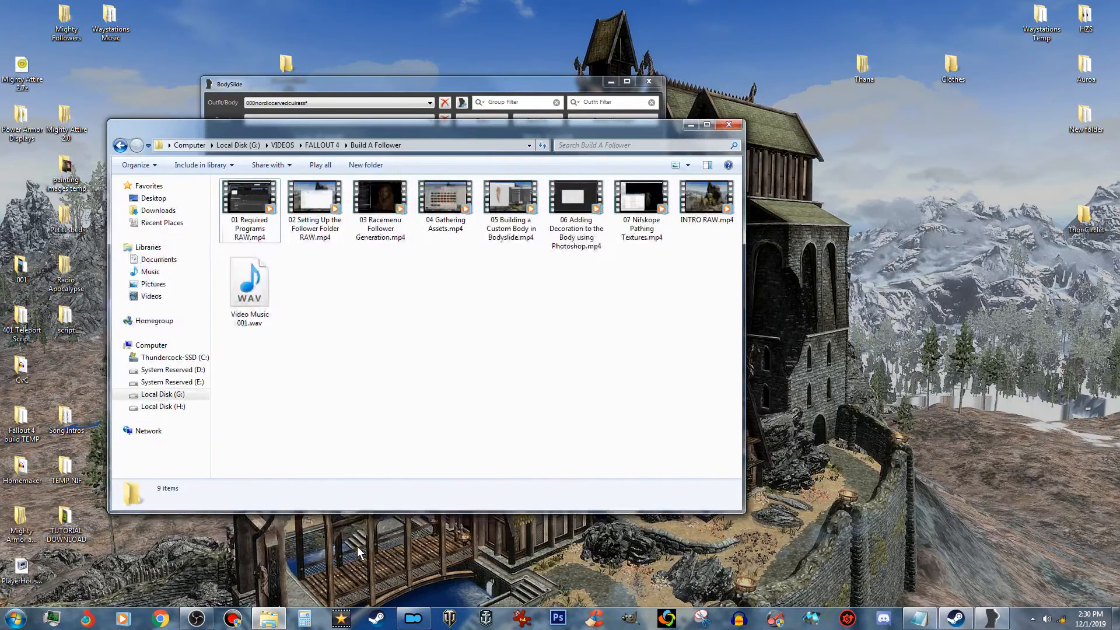
left_click(690, 125)
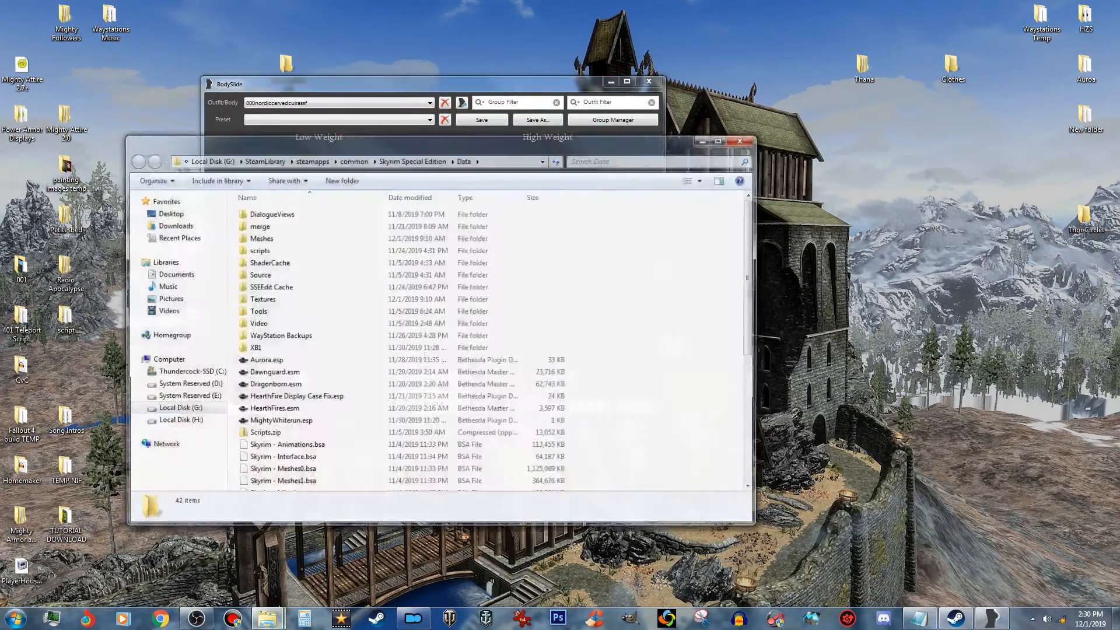
left_click(268, 619)
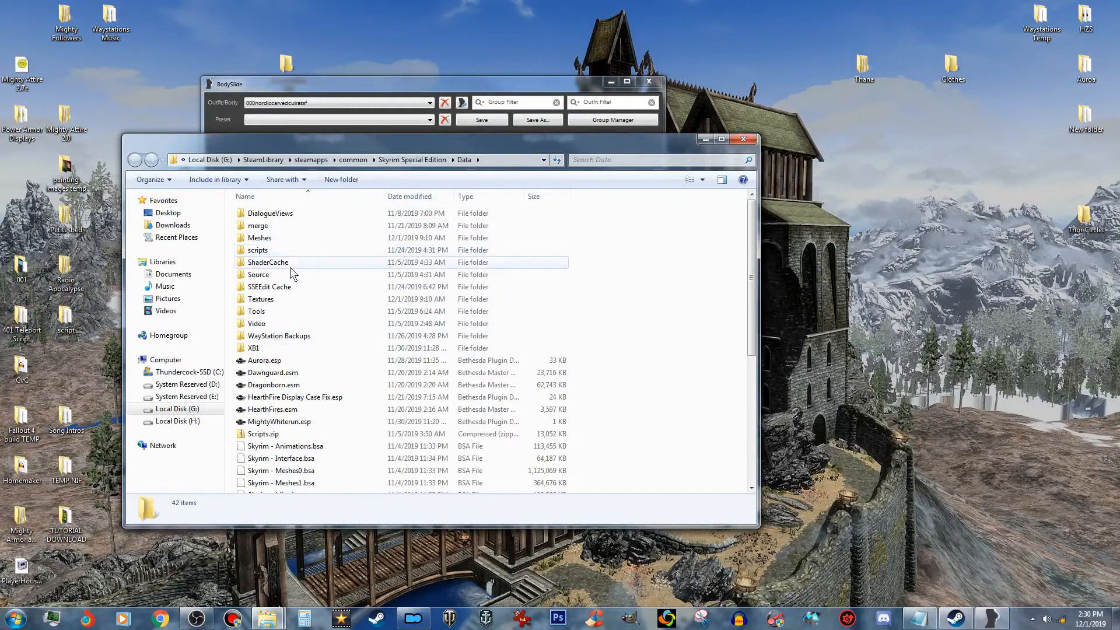
Step: Check the built nordiccarvedcuirassf_1.nif in the Meshes\Thana\Armor folder and minimize the Explorer window
double_click(296, 238)
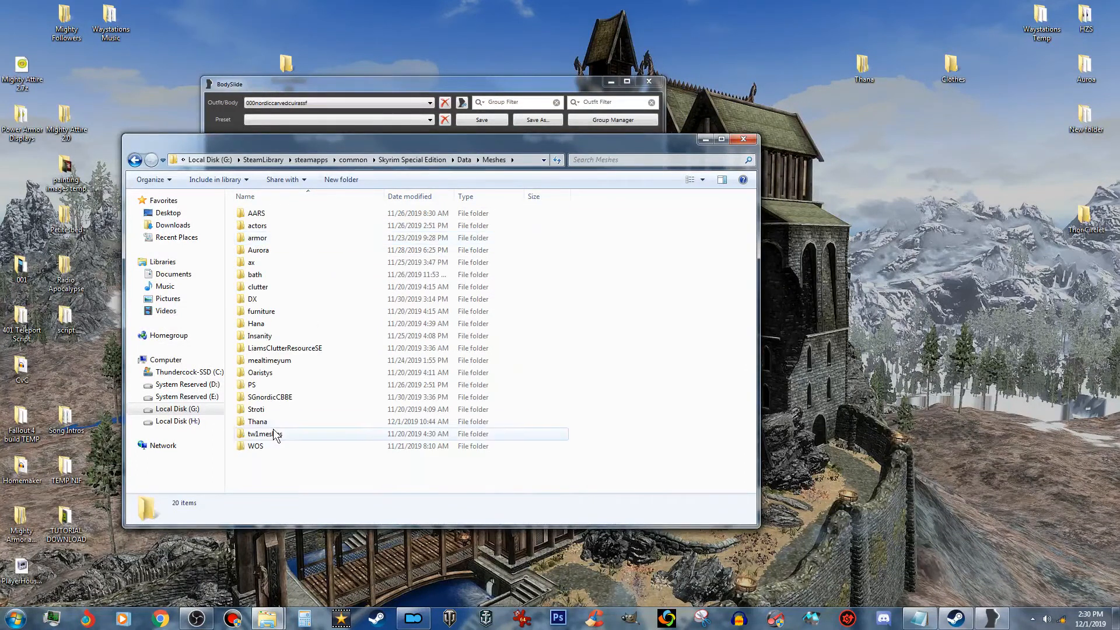
double_click(265, 422)
double_click(290, 213)
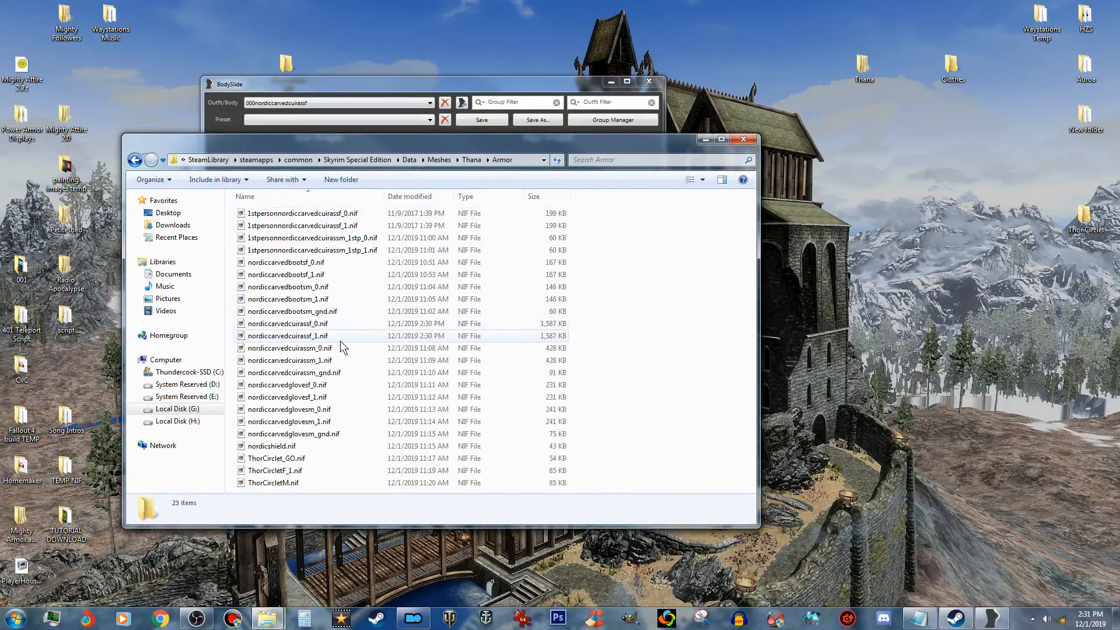
left_click(342, 336)
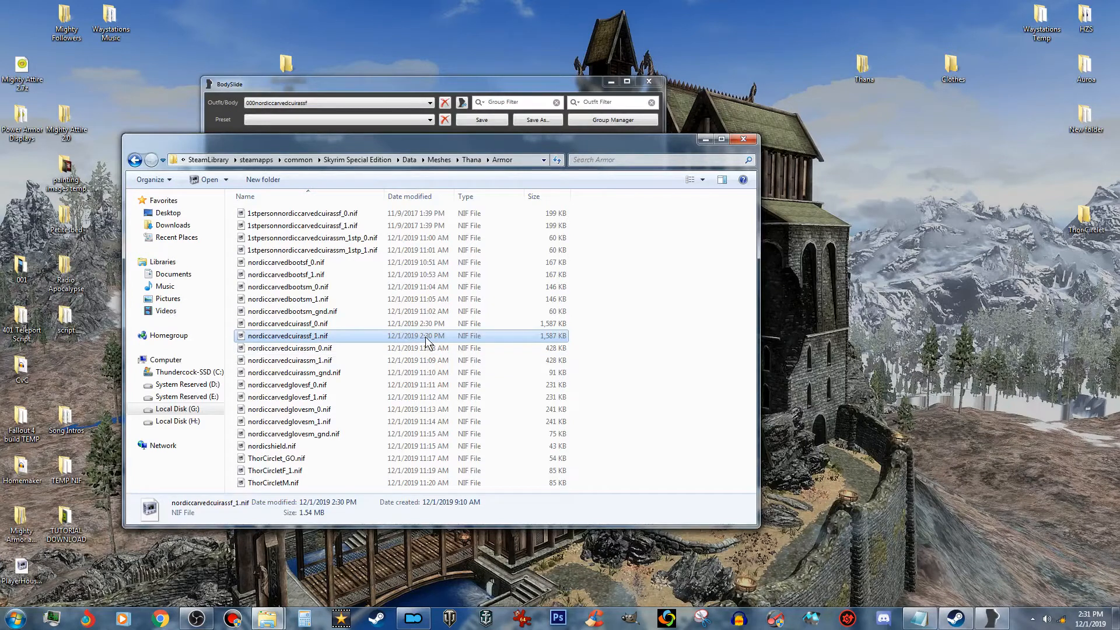
left_click(702, 141)
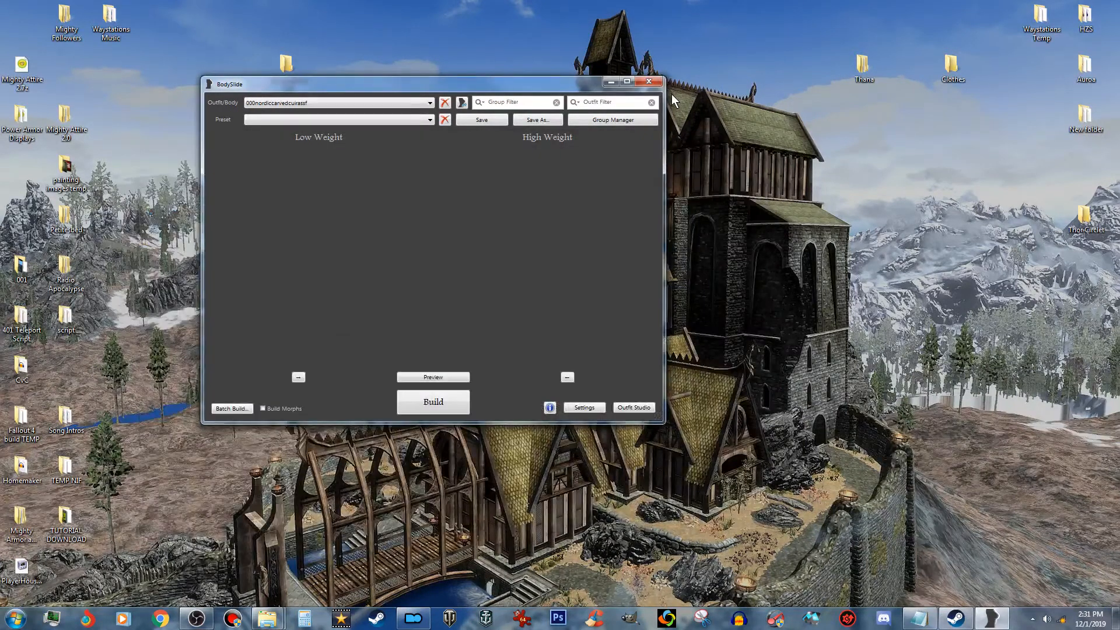
Step: Open Outfit Studio from BodySlide and load femalebody_1.nif from meshes\Thana\Body as the reference
left_click(635, 408)
left_click(6, 19)
left_click(44, 89)
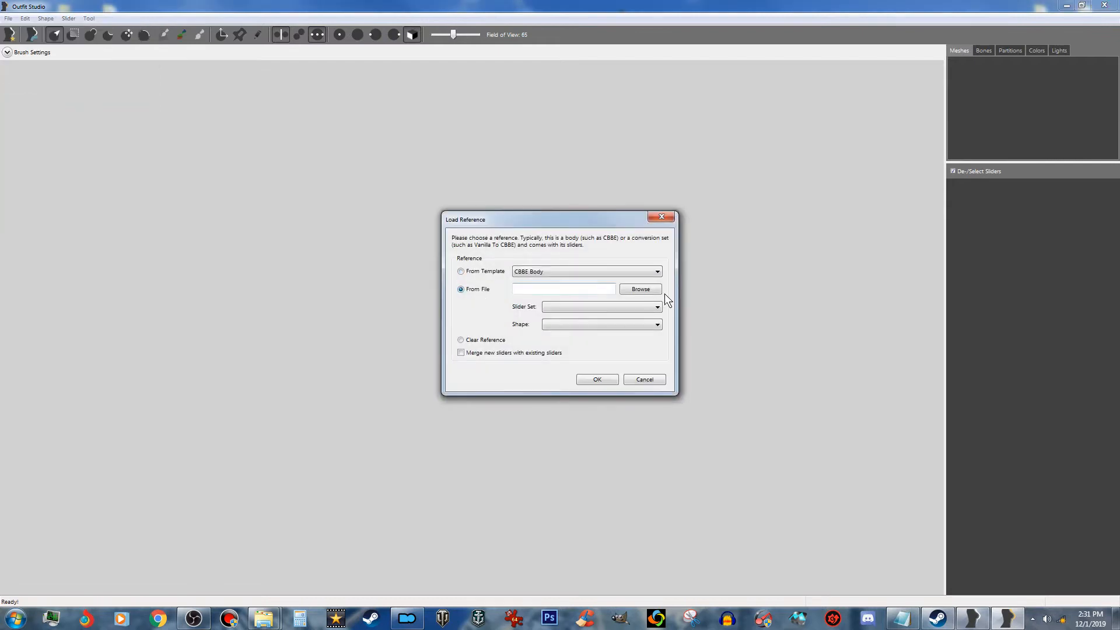
left_click(640, 288)
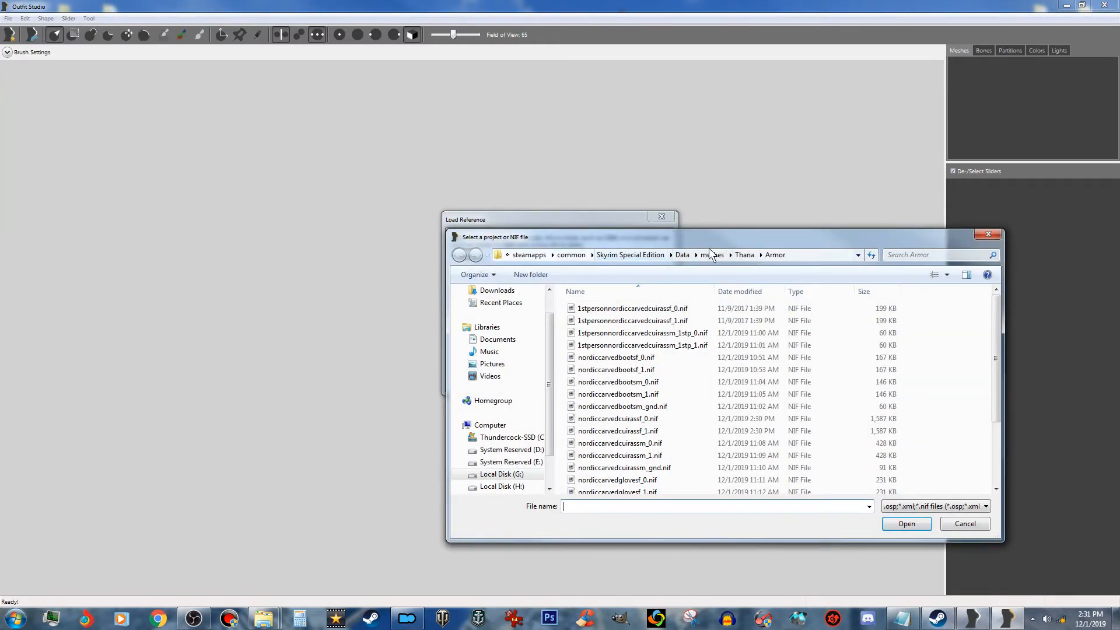
left_click(745, 254)
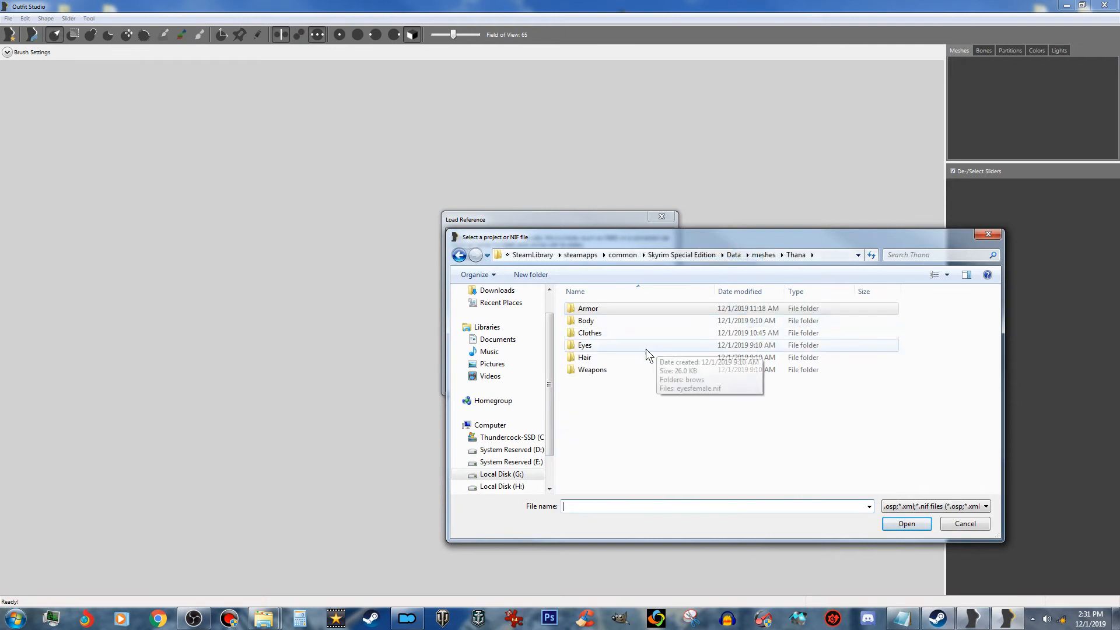
double_click(628, 320)
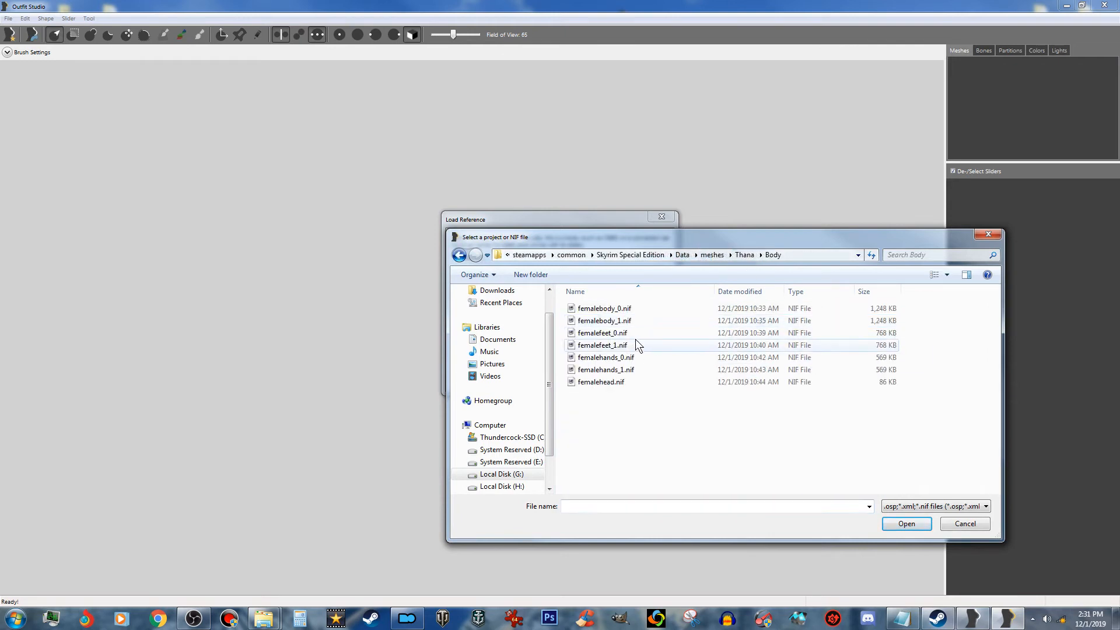
left_click(635, 322)
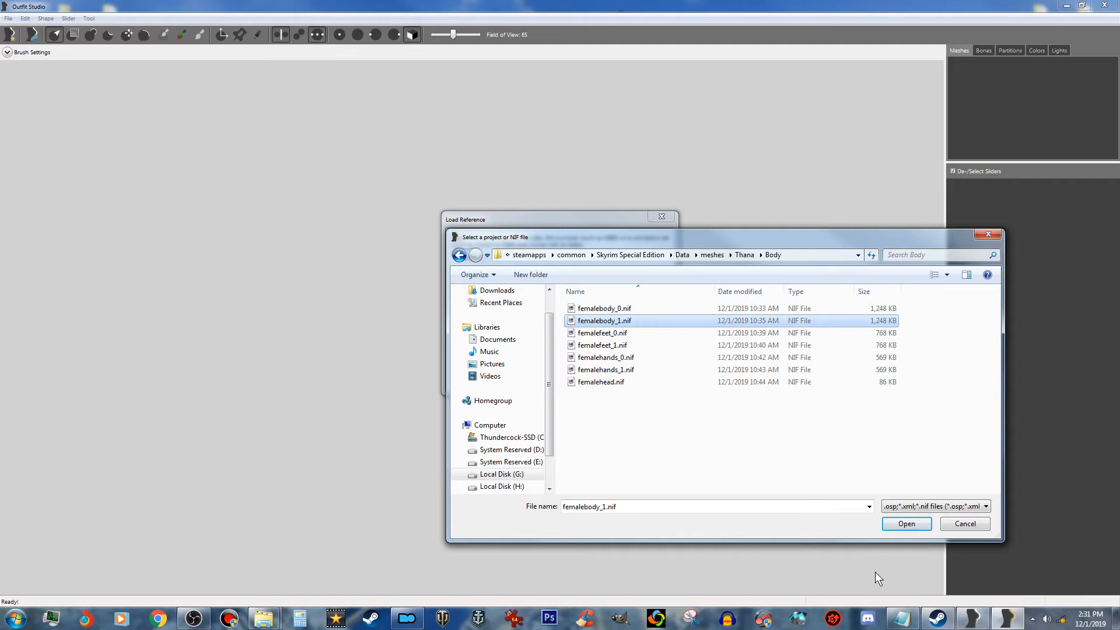
left_click(906, 524)
left_click(594, 380)
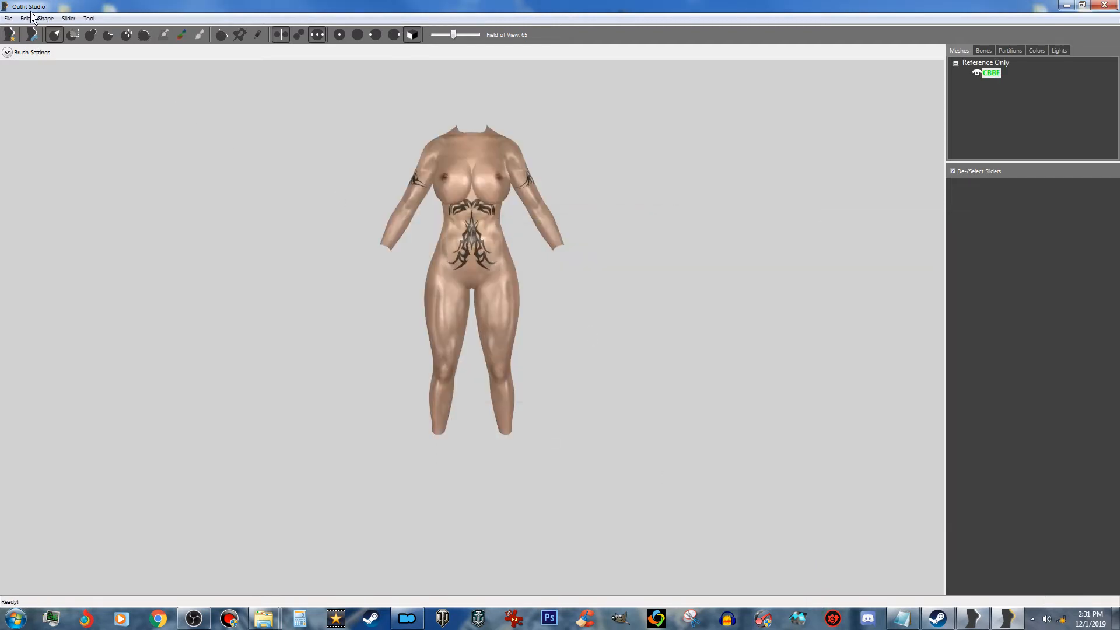
Step: Load nordiccarvedcuirassf_1.nif from the Thana\Armor folder as the outfit with automatic texture search
left_click(9, 18)
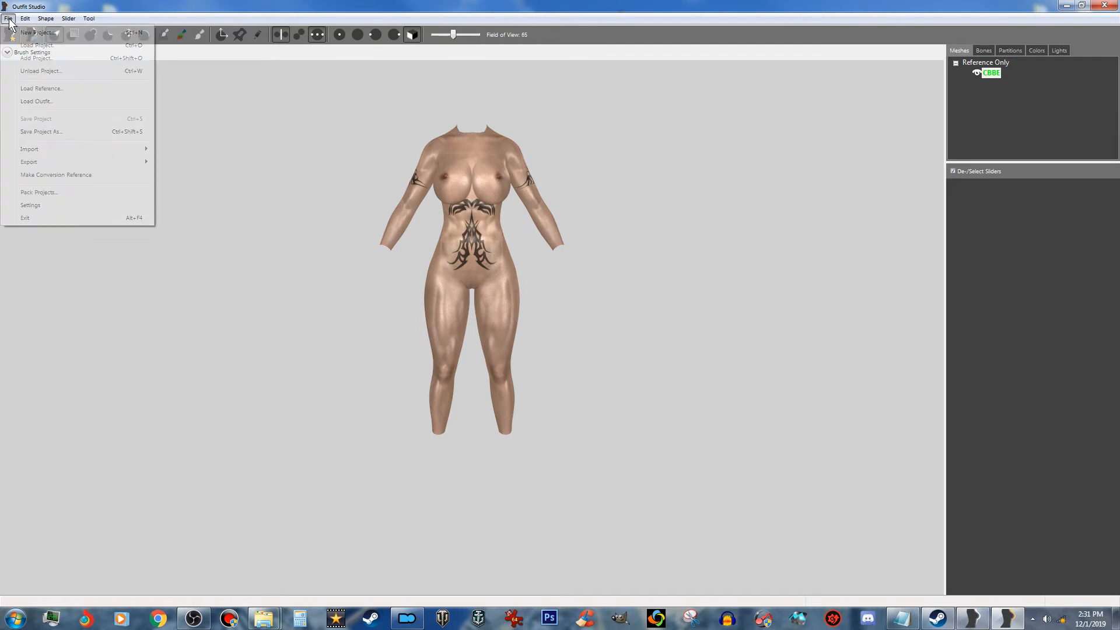
left_click(28, 104)
left_click(497, 280)
left_click(623, 278)
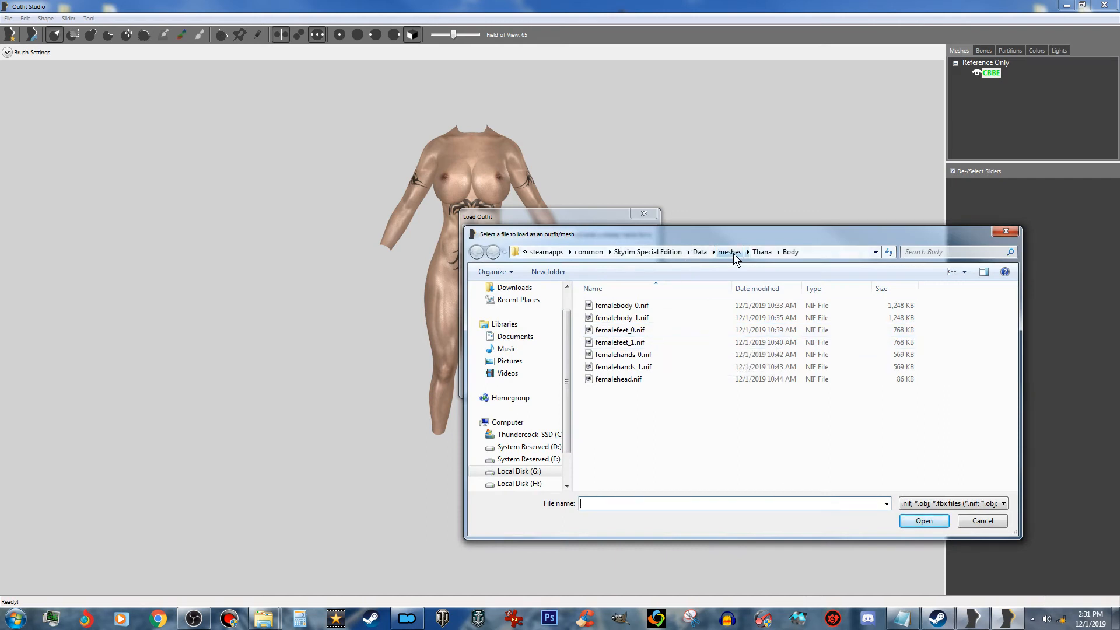
left_click(756, 256)
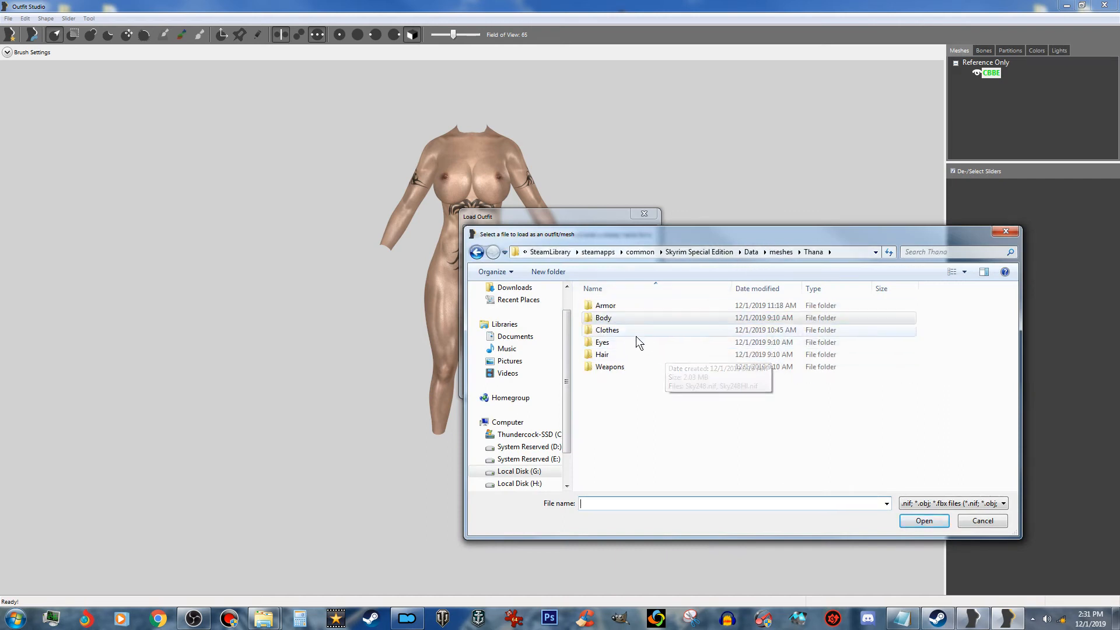
double_click(639, 306)
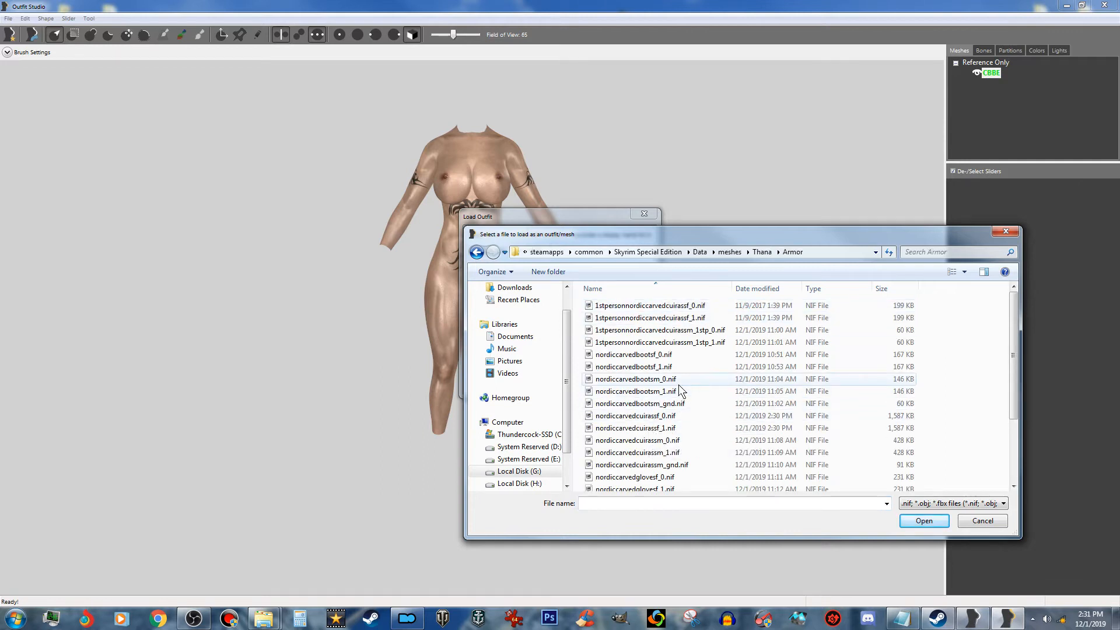
left_click(671, 430)
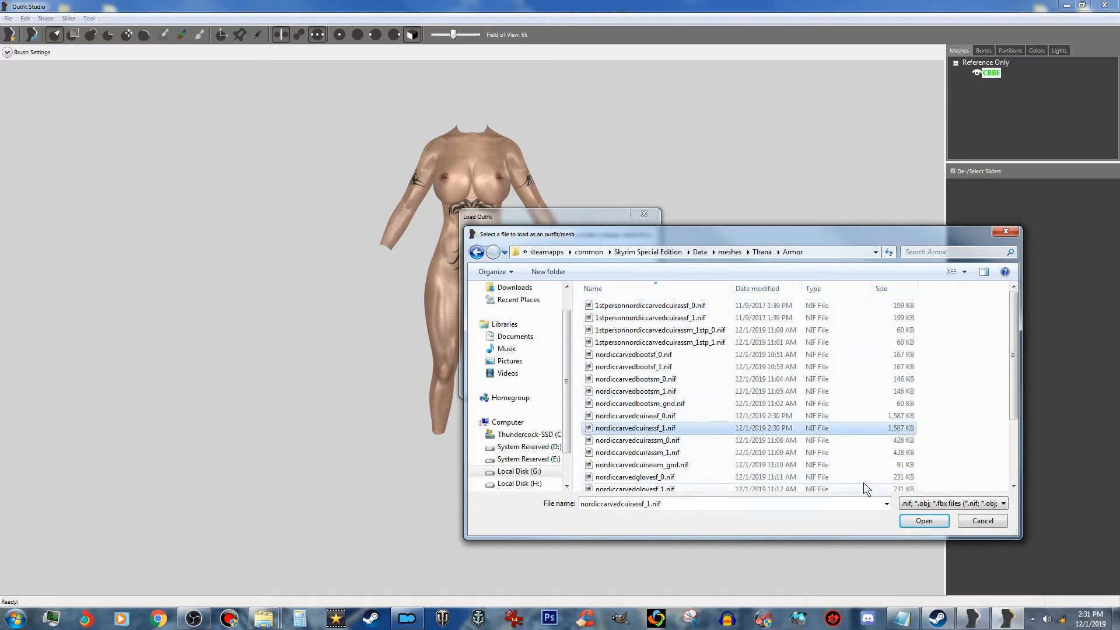
left_click(923, 521)
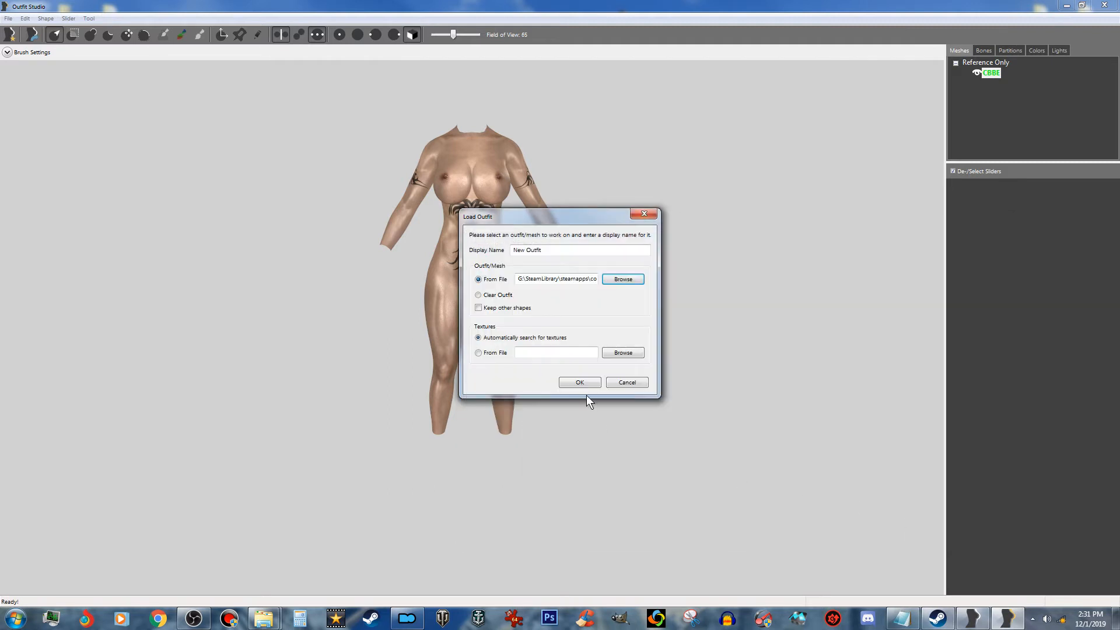
left_click(588, 382)
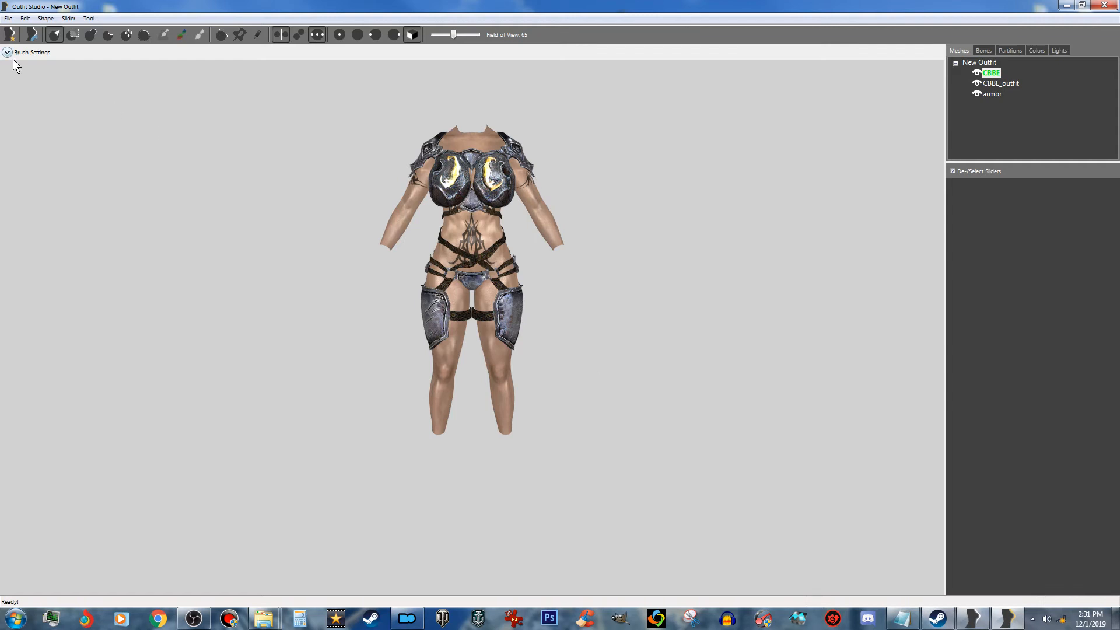
Step: Delete the CBBE_outfit and armor shapes from the project, keeping only the CBBE reference body
left_click(9, 19)
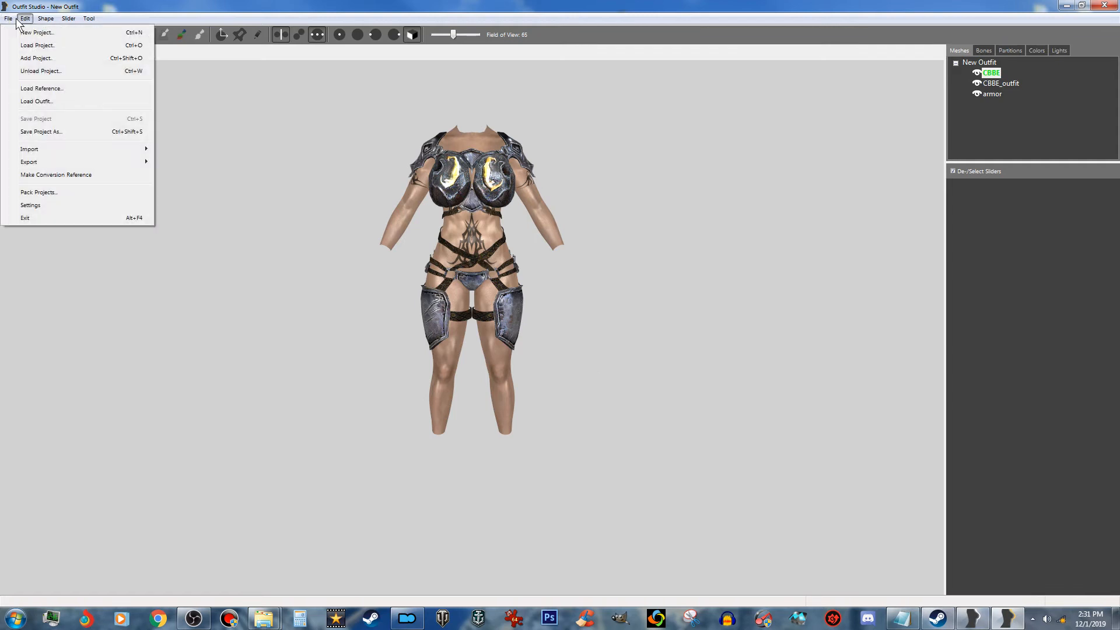
left_click(873, 105)
left_click(997, 84)
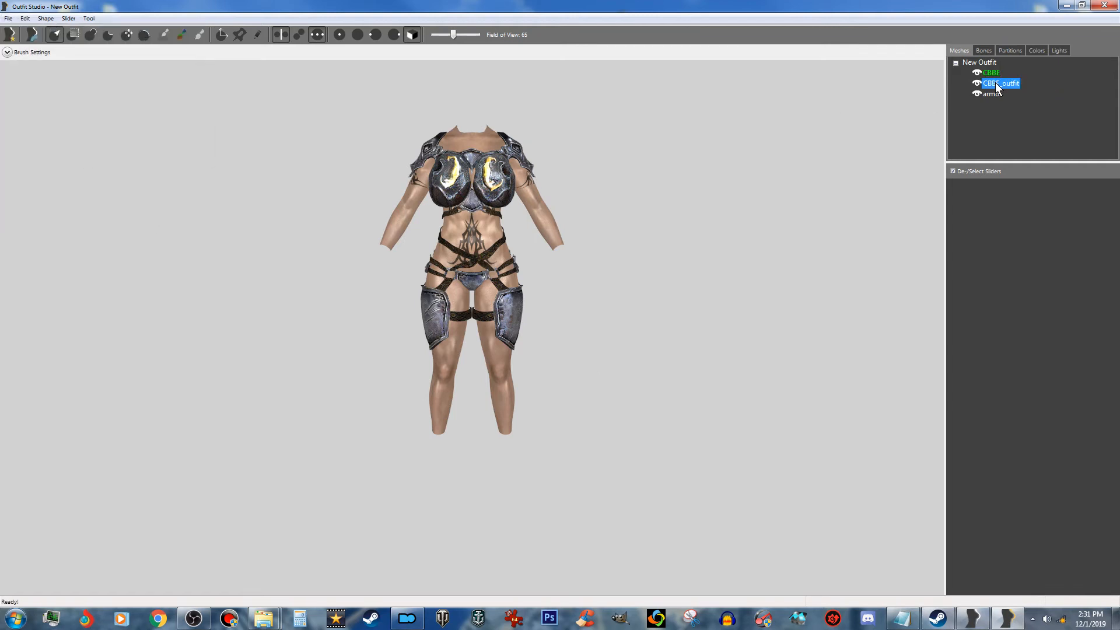
left_click(993, 94, "ctrl")
right_click(994, 96)
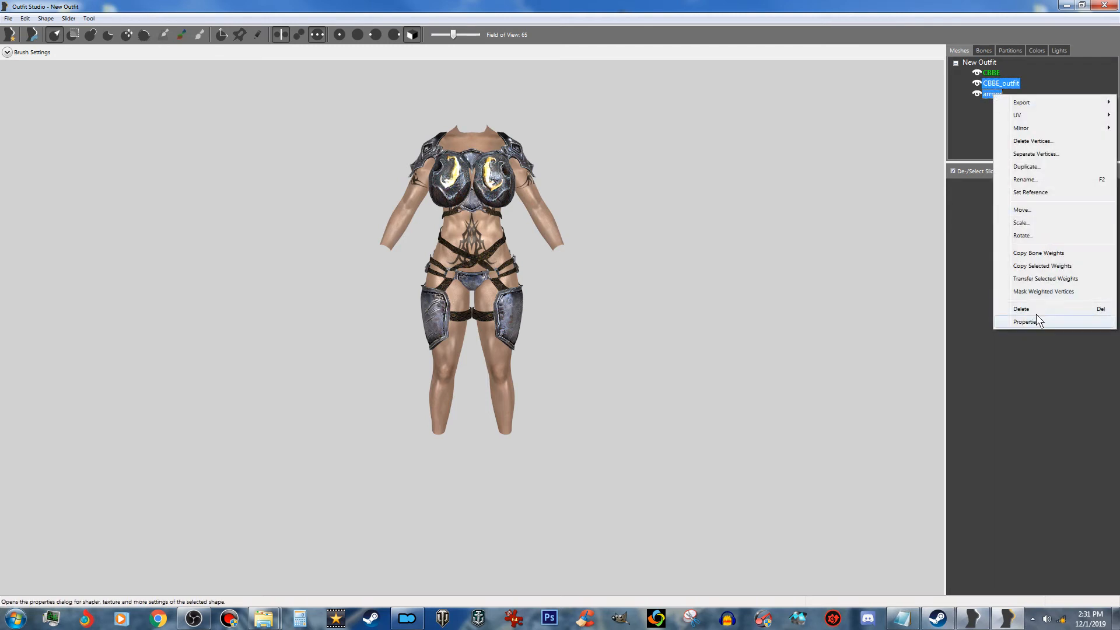
left_click(1022, 309)
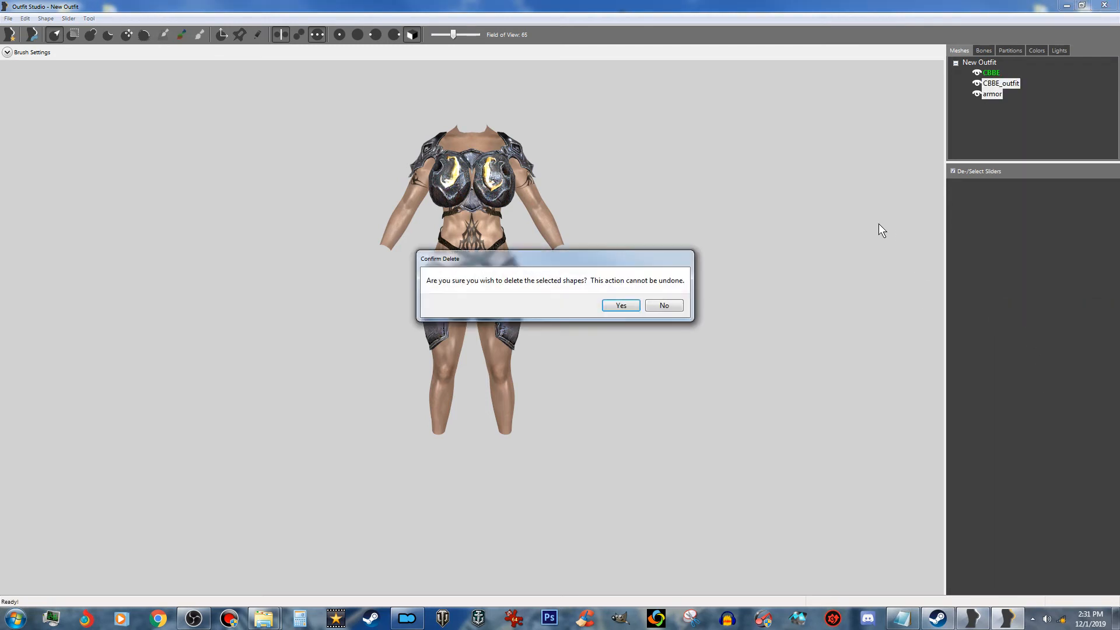
left_click(612, 305)
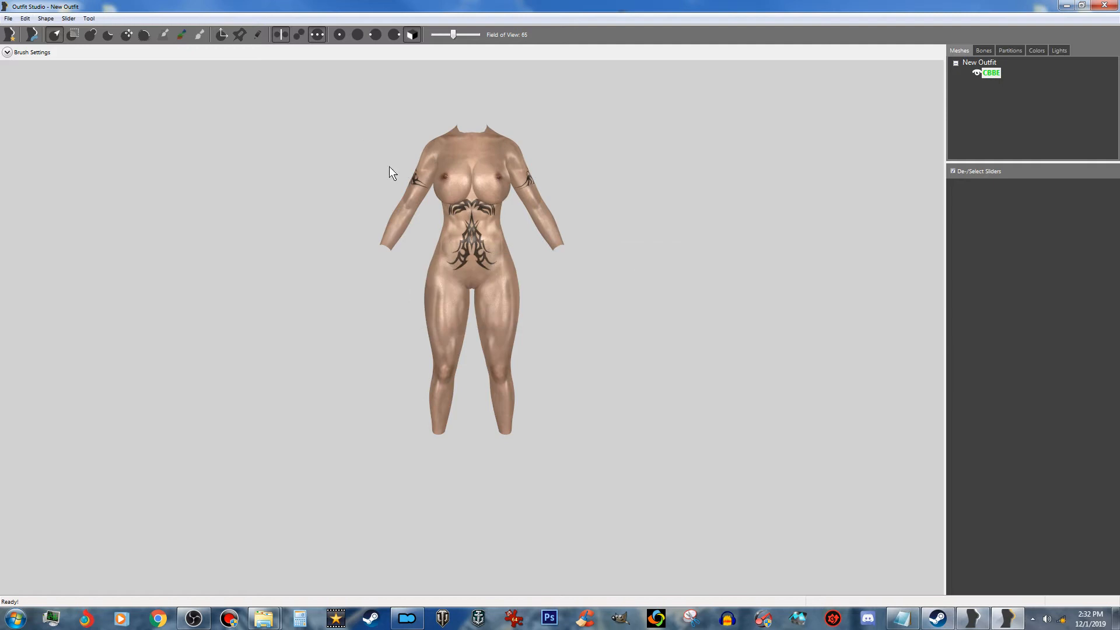
Step: Load nordiccarvedbootsf_1.nif from the Thana\Armor folder as the outfit over the reference body
left_click(7, 19)
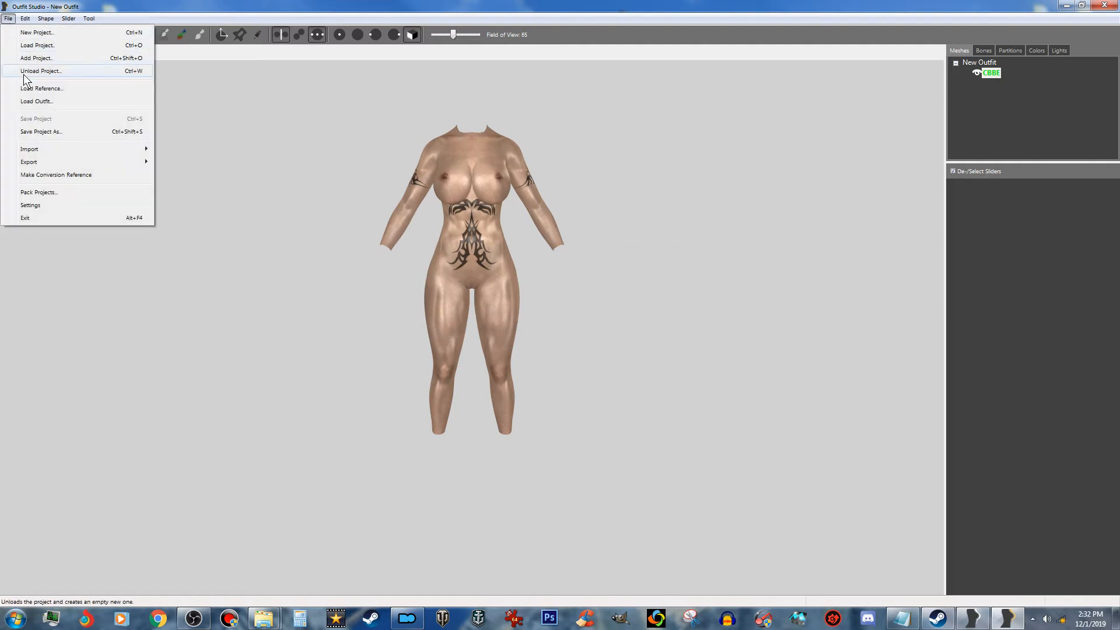
left_click(37, 104)
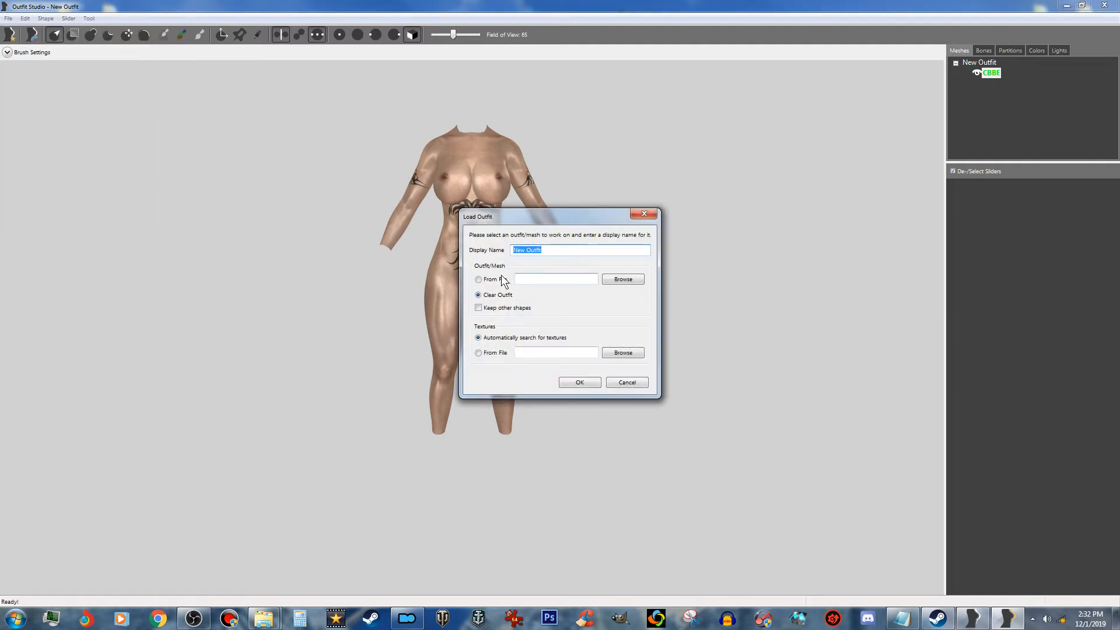
left_click(480, 280)
left_click(623, 278)
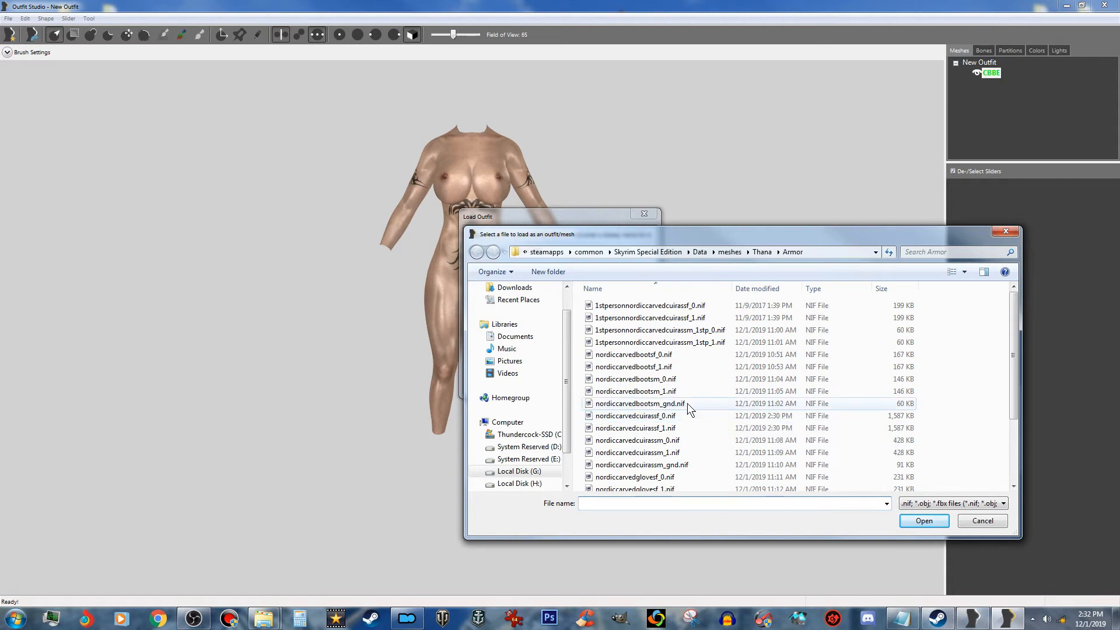
left_click(707, 402)
scroll(712, 422, "down", 2)
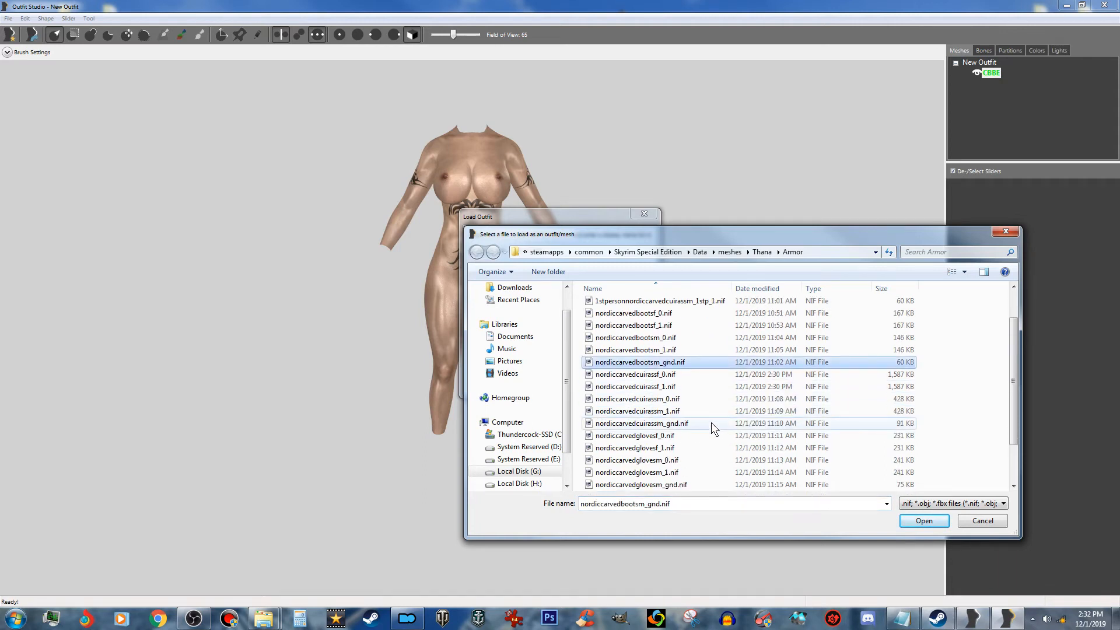
scroll(712, 423, "down", 1)
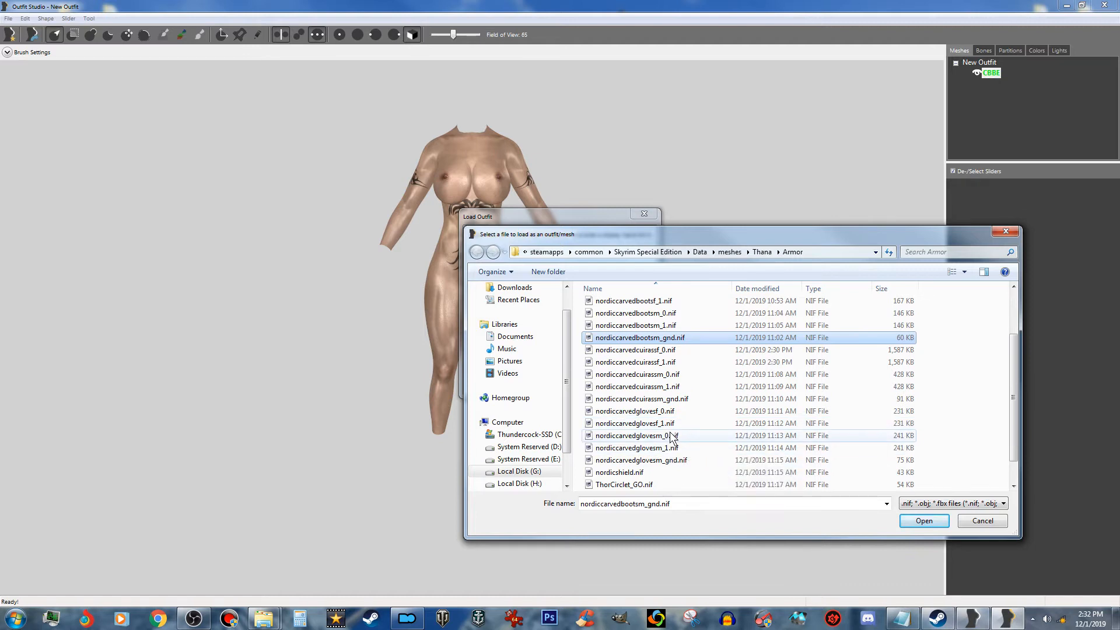
left_click(656, 364)
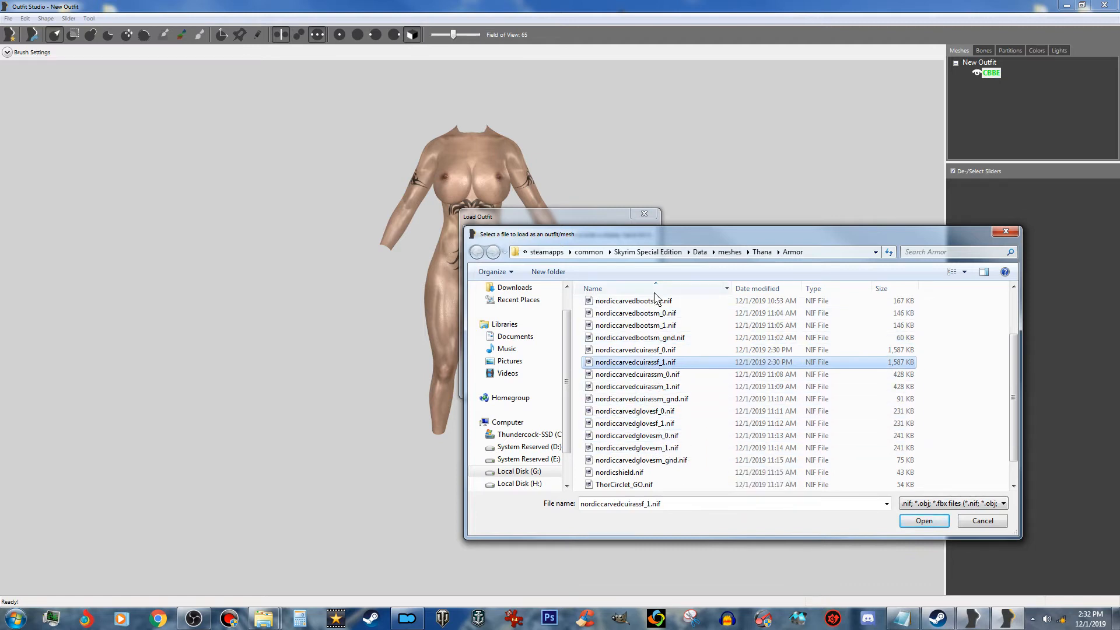
left_click(672, 297)
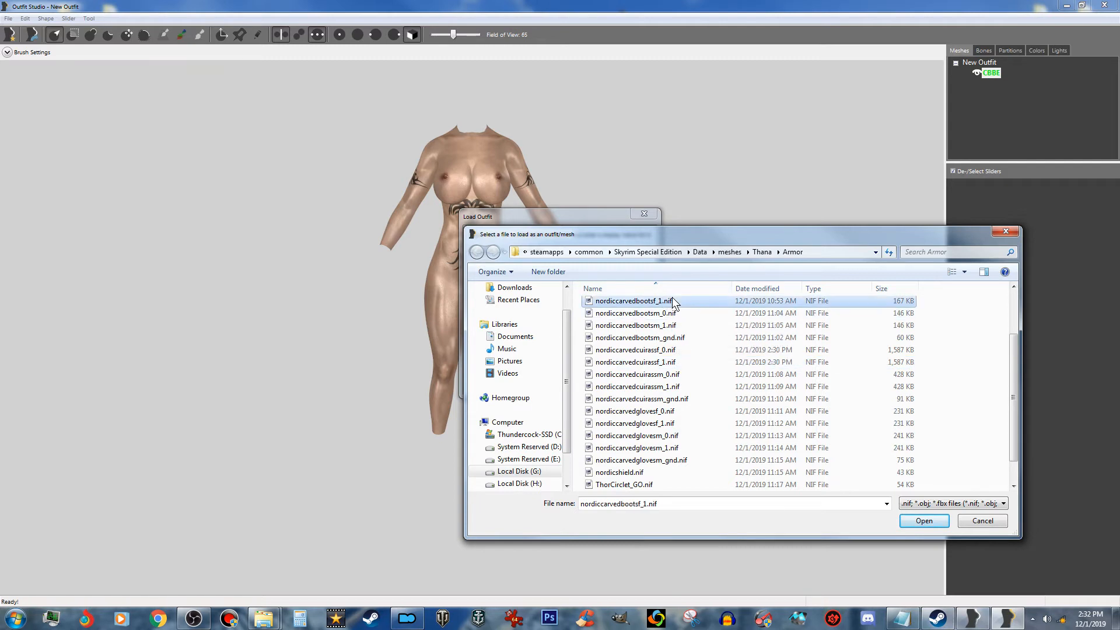
left_click(924, 521)
left_click(580, 382)
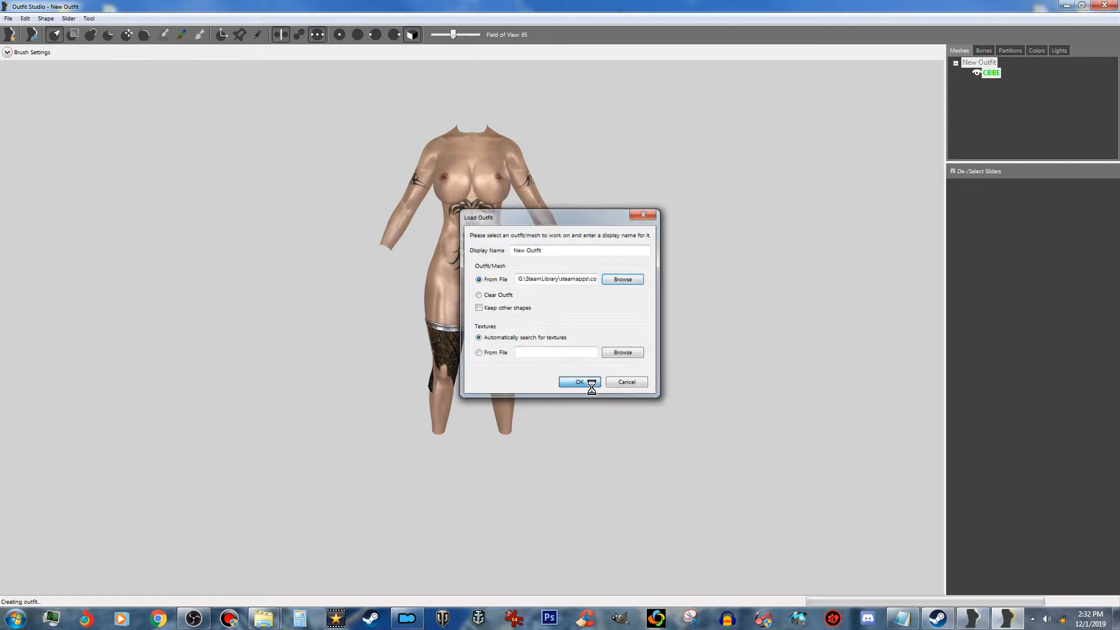
Step: Inflate the HighSock shape along the outer sides of the upper legs so it covers the body skin showing through
scroll(588, 384, "up", 4)
scroll(588, 384, "up", 4)
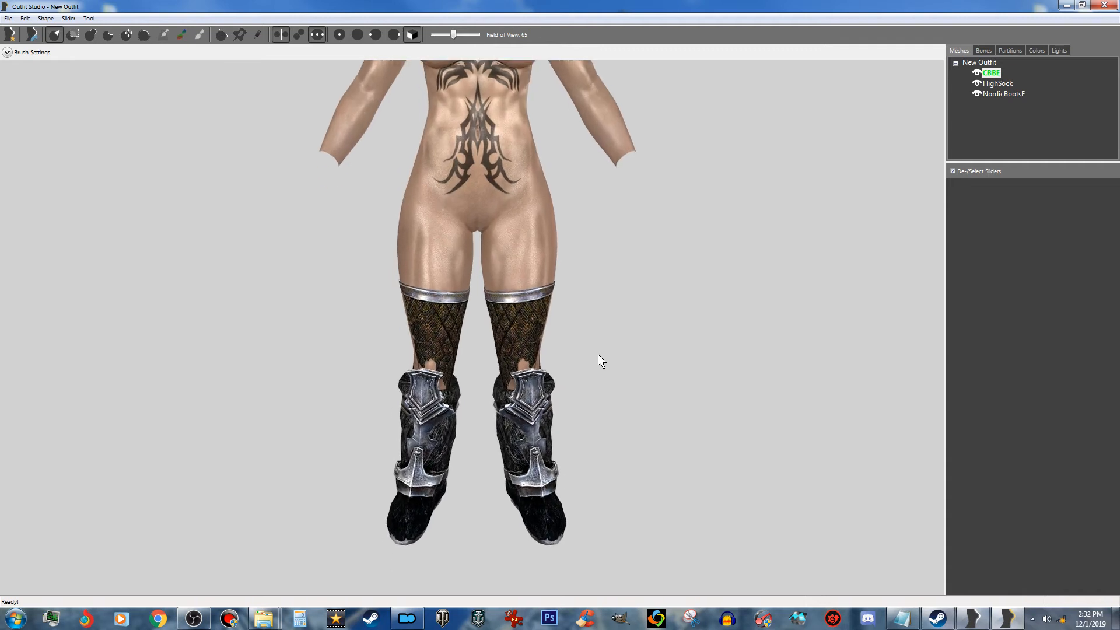
scroll(647, 233, "up", 2)
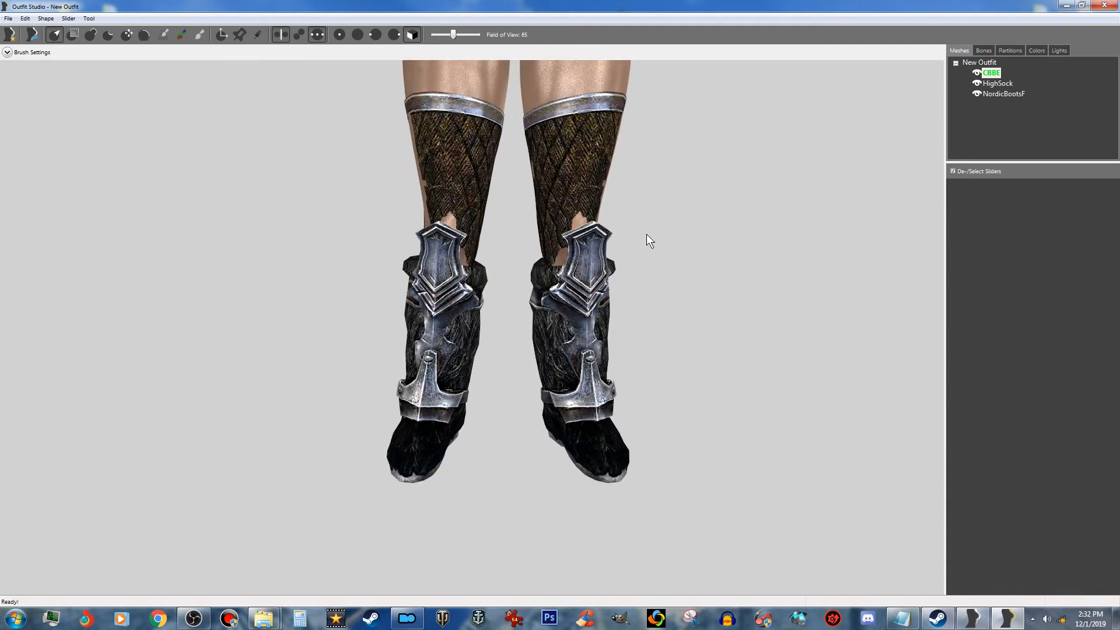
right_click_drag(589, 247, 473, 249)
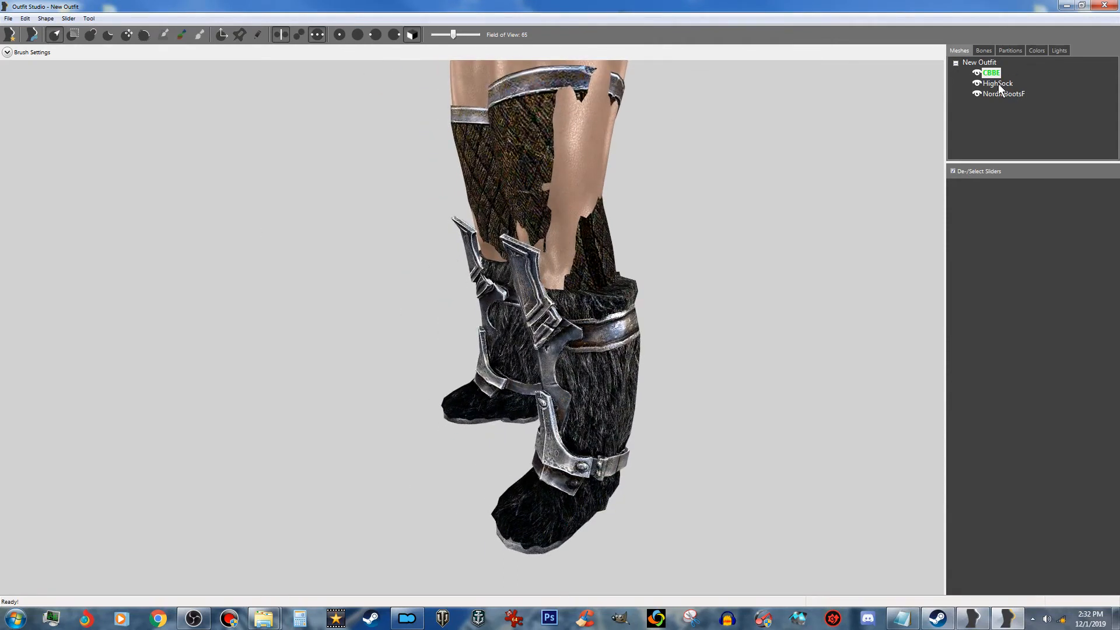
right_click_drag(834, 165, 796, 169)
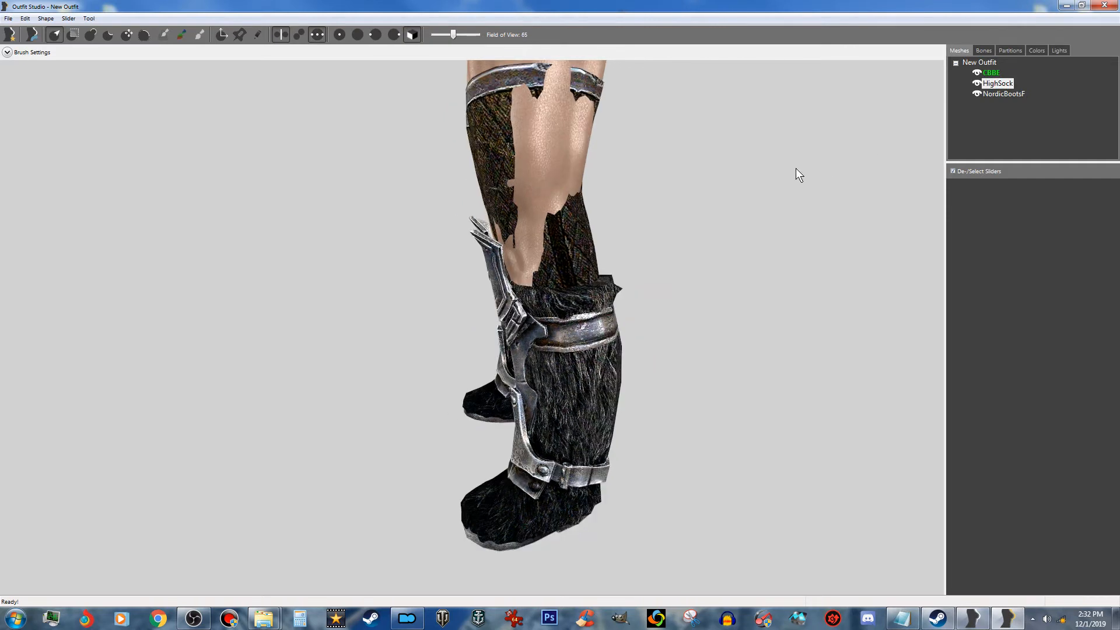
left_click(90, 34)
scroll(604, 230, "up", 3)
middle_click_drag(605, 230, 603, 339)
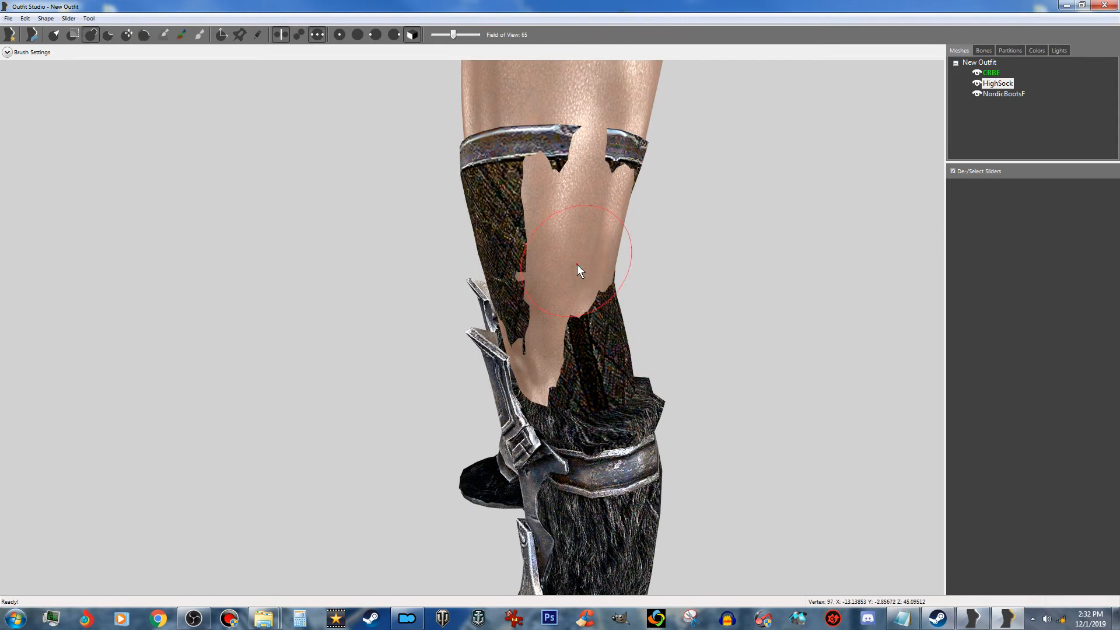
mouse_move(554, 381)
left_mouse_down()
mouse_move(565, 309)
mouse_move(527, 381)
mouse_move(544, 393)
mouse_move(519, 367)
mouse_move(522, 398)
mouse_move(563, 236)
mouse_move(571, 218)
mouse_move(585, 219)
mouse_move(581, 271)
mouse_move(544, 204)
mouse_move(572, 282)
left_mouse_up()
mouse_move(572, 283)
right_mouse_down()
mouse_move(589, 314)
mouse_move(673, 328)
right_mouse_up()
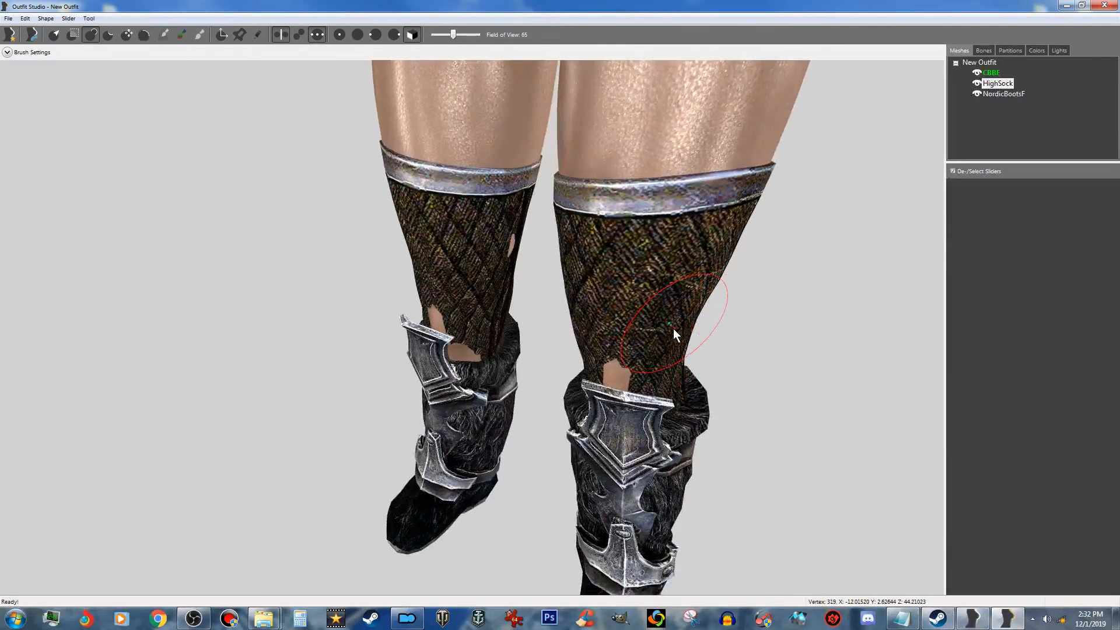
Step: Hide the NordicBootsF shape and inflate the lower part of the HighSock around the knees until it covers the body
left_click(977, 93)
mouse_move(685, 402)
left_mouse_down()
mouse_move(616, 399)
mouse_move(615, 388)
left_mouse_up()
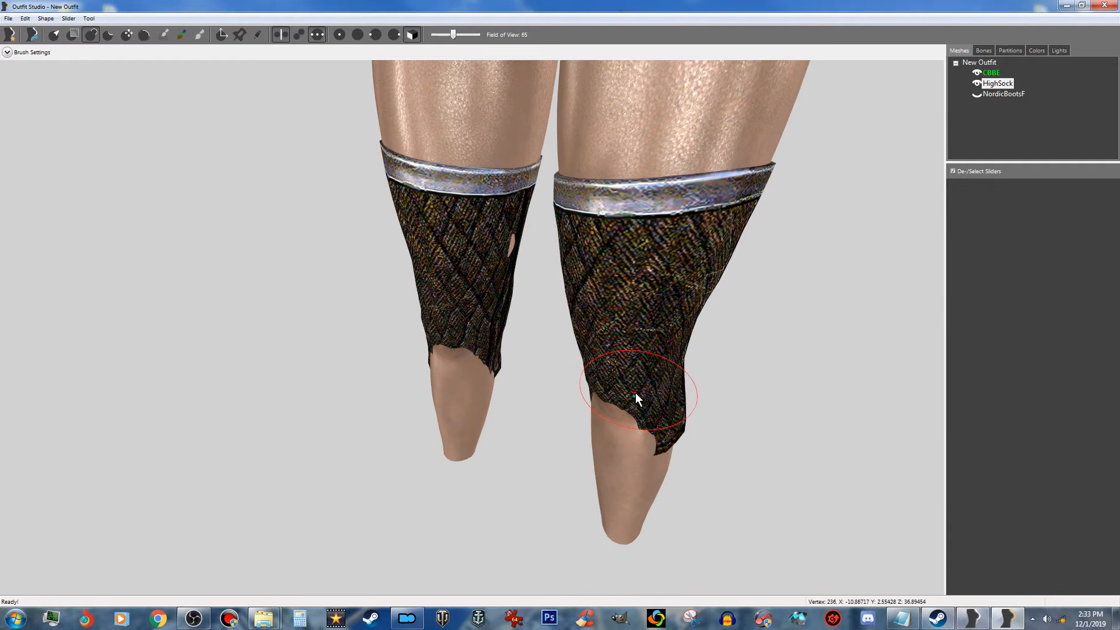
scroll(642, 380, "down", 3)
scroll(644, 365, "up", 3)
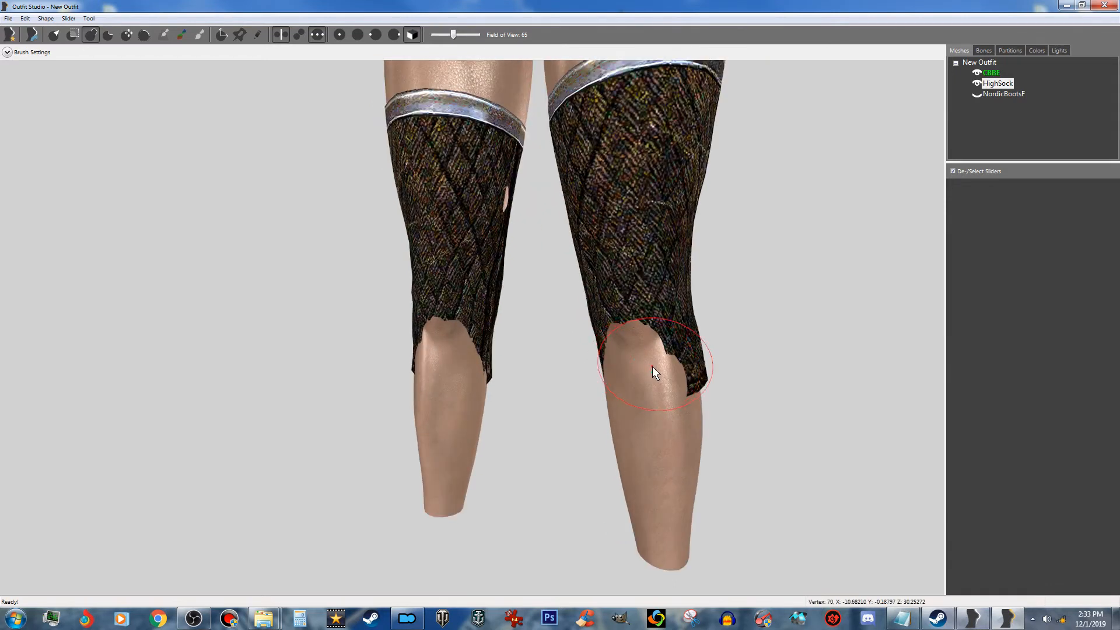
mouse_move(641, 366)
left_mouse_down()
mouse_move(603, 380)
mouse_move(650, 355)
mouse_move(607, 341)
mouse_move(650, 392)
mouse_move(638, 393)
mouse_move(660, 393)
left_mouse_up()
right_click_drag(660, 394, 713, 395)
mouse_move(640, 383)
left_mouse_down()
mouse_move(597, 372)
mouse_move(622, 375)
mouse_move(613, 387)
left_mouse_up()
mouse_move(607, 392)
left_mouse_down()
mouse_move(585, 391)
mouse_move(624, 385)
left_mouse_up()
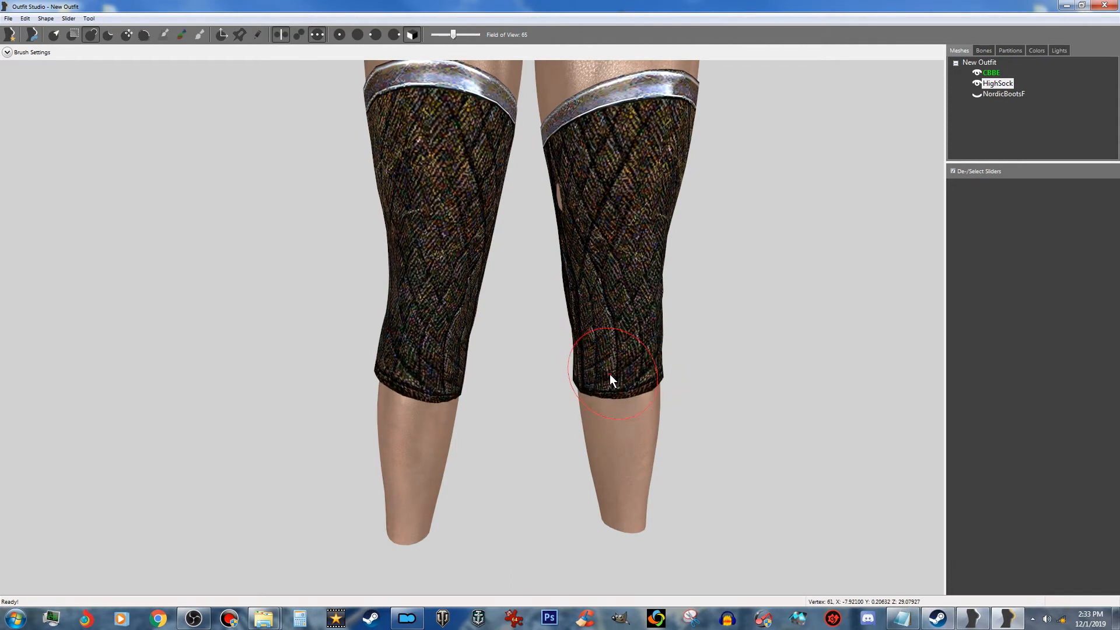
Step: Inflate the remaining thin areas of the HighSock along its inner sides and back to clear the leg skin
scroll(631, 365, "up", 2)
mouse_move(589, 153)
left_mouse_down()
mouse_move(594, 104)
mouse_move(600, 321)
mouse_move(638, 125)
mouse_move(639, 344)
left_mouse_up()
left_click_drag(421, 228, 410, 324)
right_click_drag(409, 324, 495, 320)
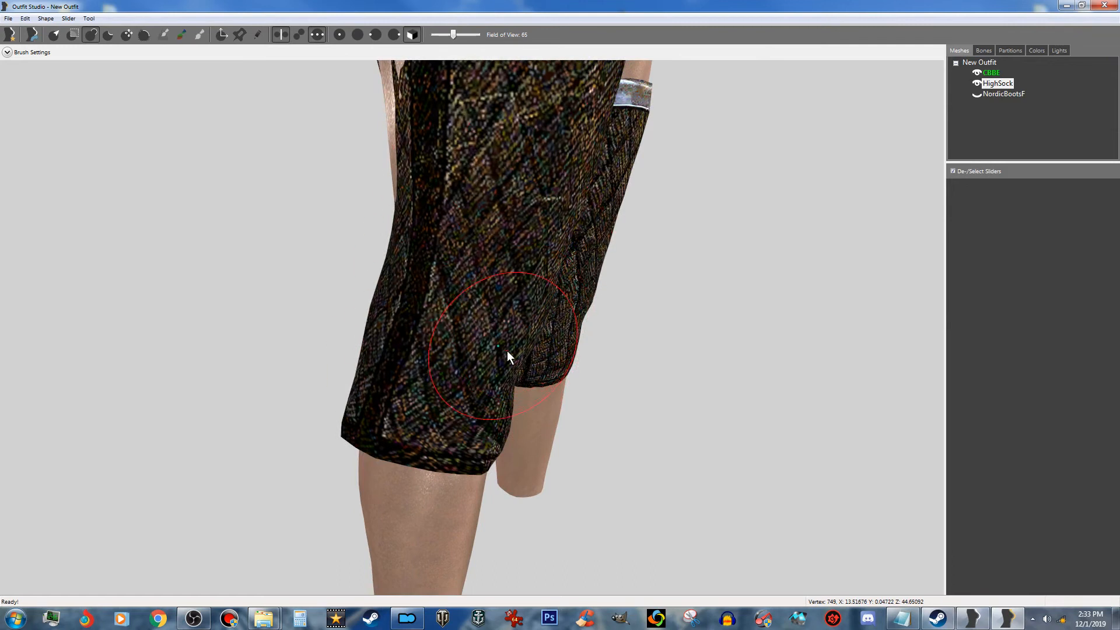
scroll(513, 327, "down", 3)
right_click_drag(495, 303, 628, 310)
mouse_move(582, 271)
left_mouse_down()
mouse_move(582, 207)
mouse_move(557, 282)
mouse_move(575, 260)
left_mouse_up()
right_click_drag(576, 260, 608, 264)
mouse_move(608, 266)
left_mouse_down()
mouse_move(583, 245)
mouse_move(555, 267)
mouse_move(579, 224)
mouse_move(547, 217)
mouse_move(593, 220)
mouse_move(555, 325)
mouse_move(605, 306)
mouse_move(611, 326)
mouse_move(629, 311)
mouse_move(625, 393)
mouse_move(614, 361)
left_mouse_up()
right_click_drag(614, 361, 528, 357)
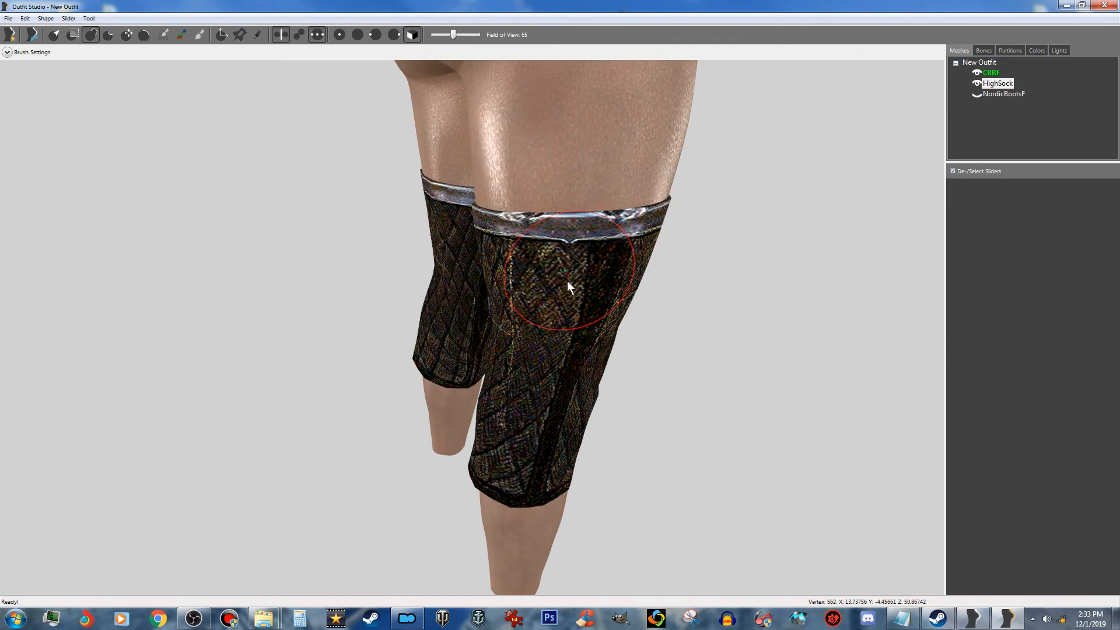
Step: Smooth the inflated HighSock surface around the knees and the backs of the legs with the Smooth brush
mouse_move(551, 447)
right_mouse_down()
mouse_move(539, 384)
mouse_move(503, 358)
mouse_move(472, 386)
mouse_move(446, 331)
mouse_move(410, 335)
mouse_move(570, 320)
mouse_move(478, 314)
right_mouse_up()
scroll(435, 337, "up", 5)
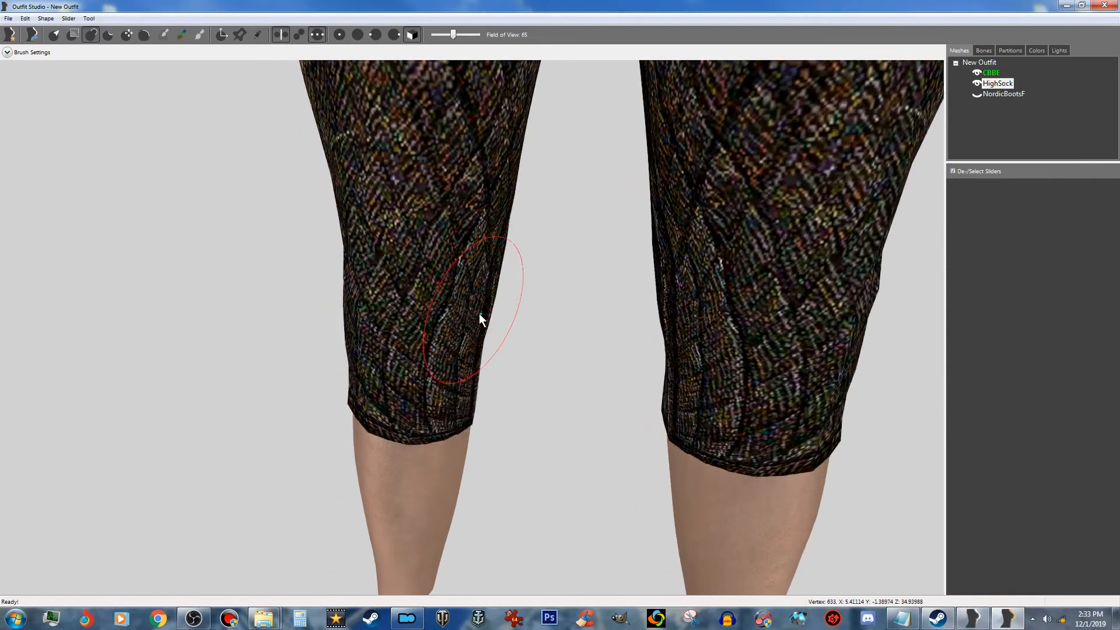
scroll(522, 252, "down", 3)
right_click_drag(527, 252, 535, 211)
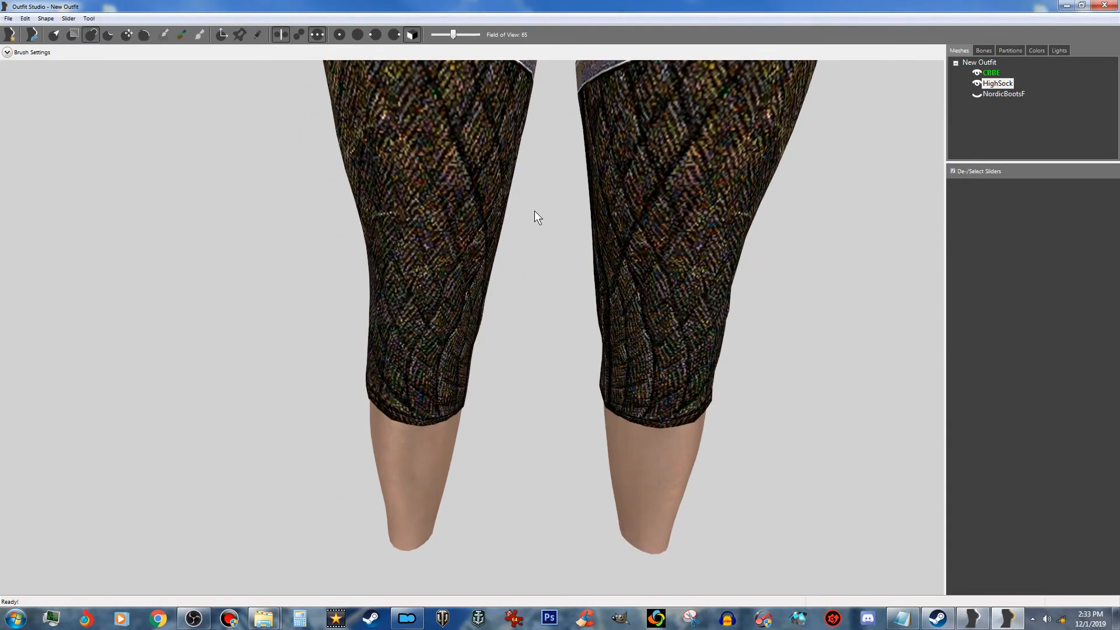
left_click(146, 33)
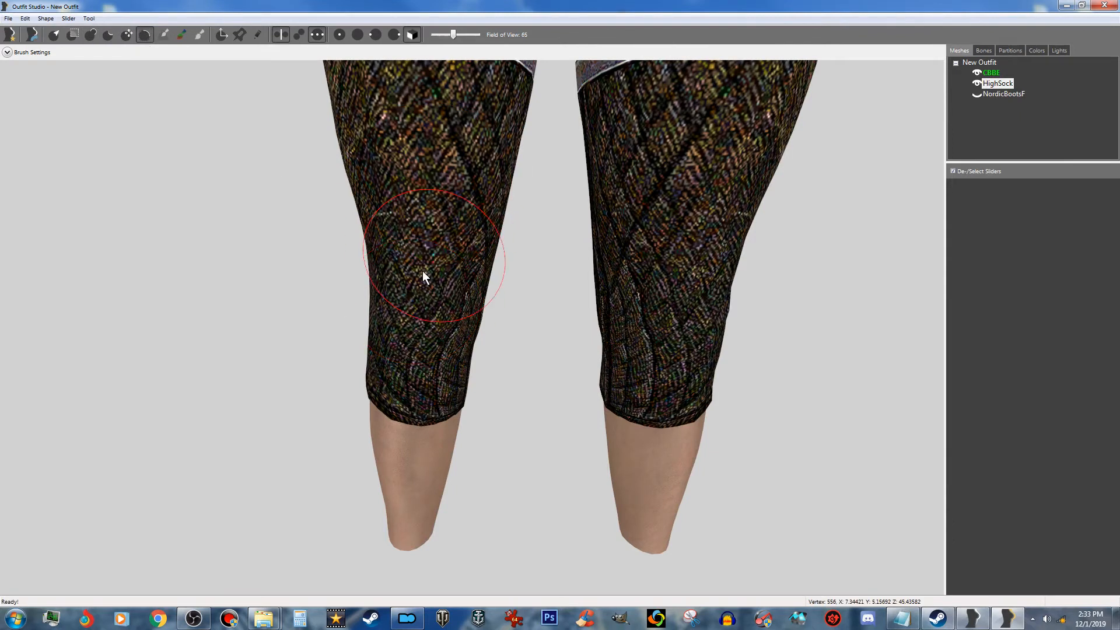
right_click_drag(431, 309, 502, 300)
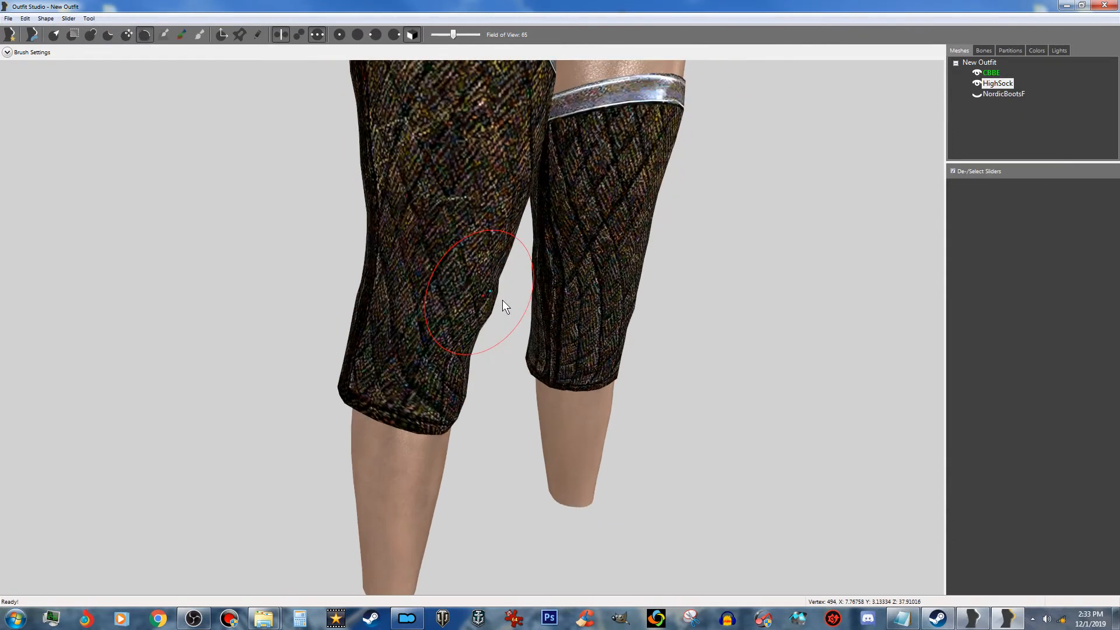
mouse_move(420, 331)
right_mouse_down()
mouse_move(456, 314)
mouse_move(355, 326)
mouse_move(404, 331)
right_mouse_up()
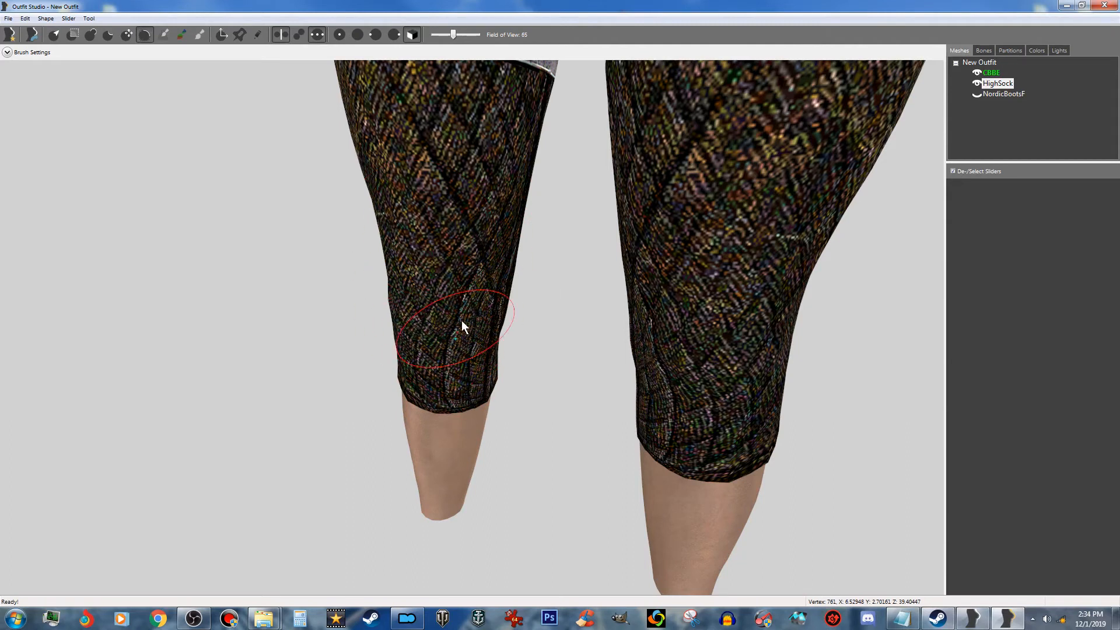
scroll(433, 309, "down", 6)
mouse_move(433, 307)
right_mouse_down()
mouse_move(696, 314)
mouse_move(671, 301)
right_mouse_up()
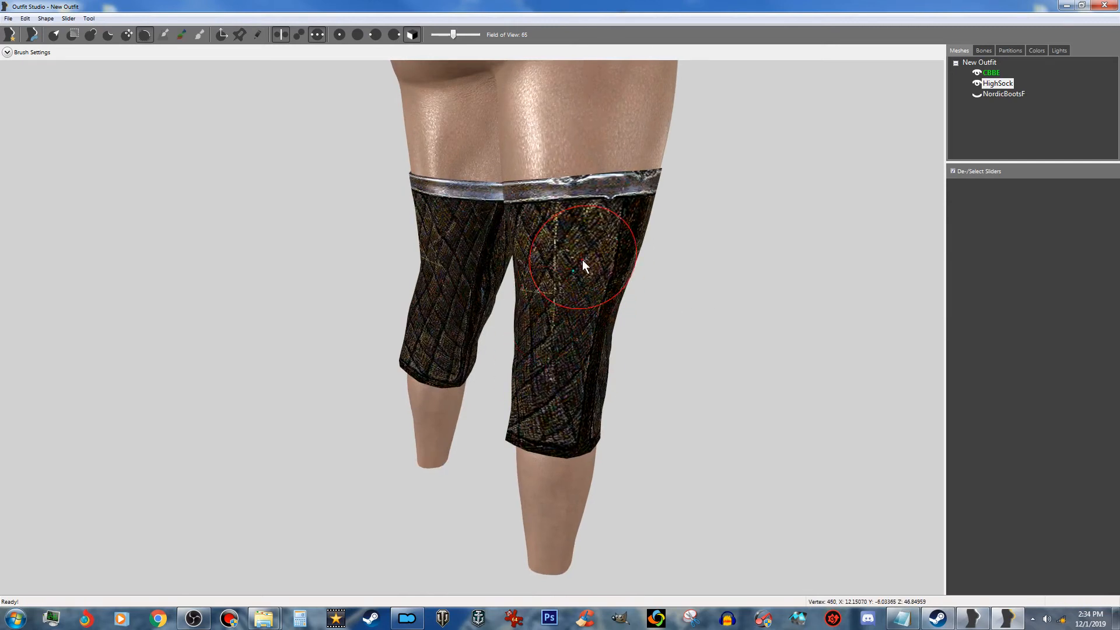
right_click_drag(583, 260, 656, 251)
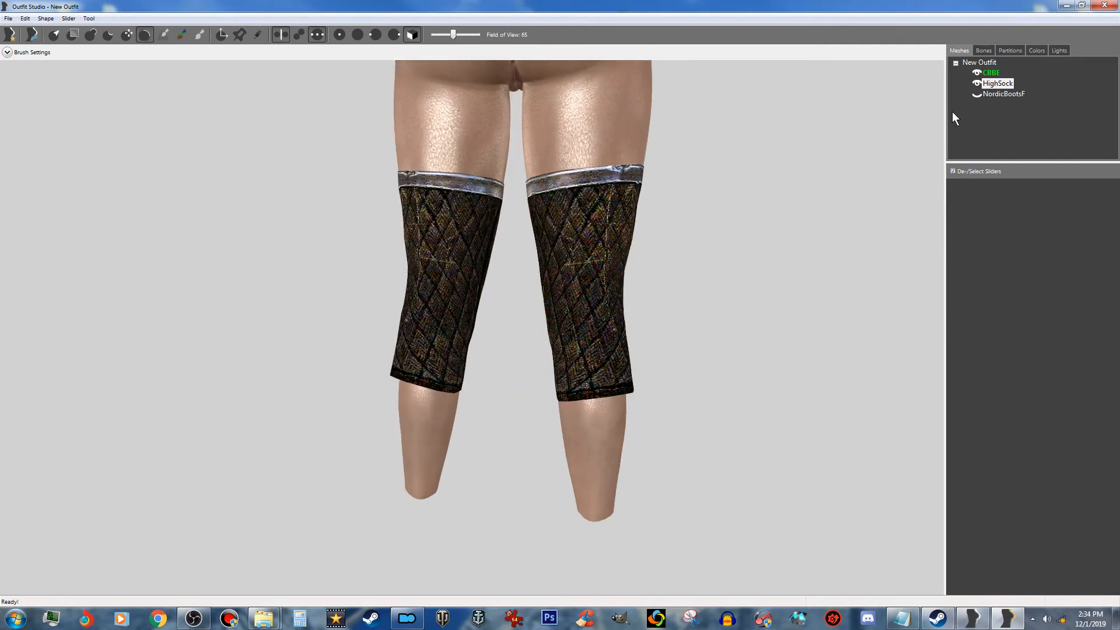
Step: Show the NordicBootsF shape in full again and view the socks and boots together from the front
left_click(976, 94)
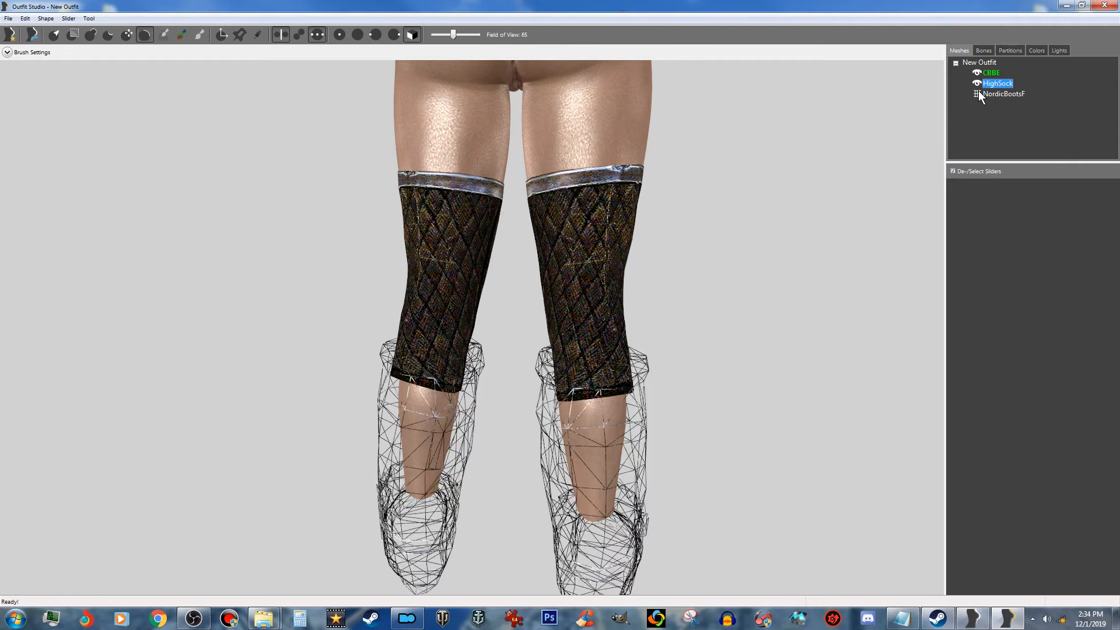
left_click(976, 94)
right_click_drag(719, 323, 692, 354)
scroll(707, 317, "down", 4)
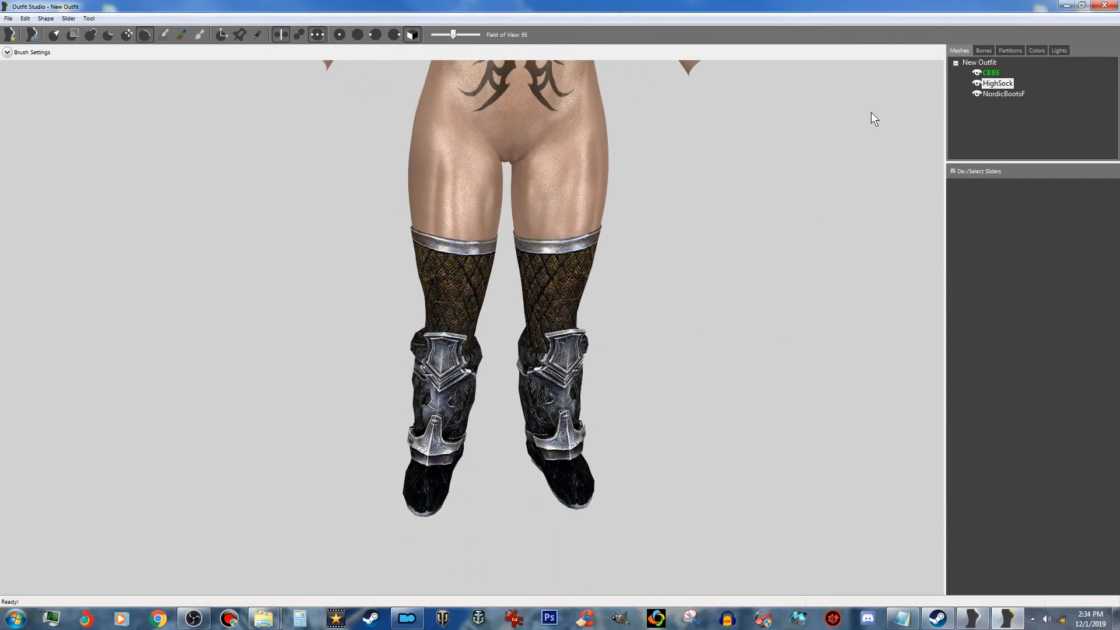
Step: Delete the CBBE reference body from the project, leaving only the HighSock and NordicBootsF shapes
left_click(992, 73)
right_click(992, 74)
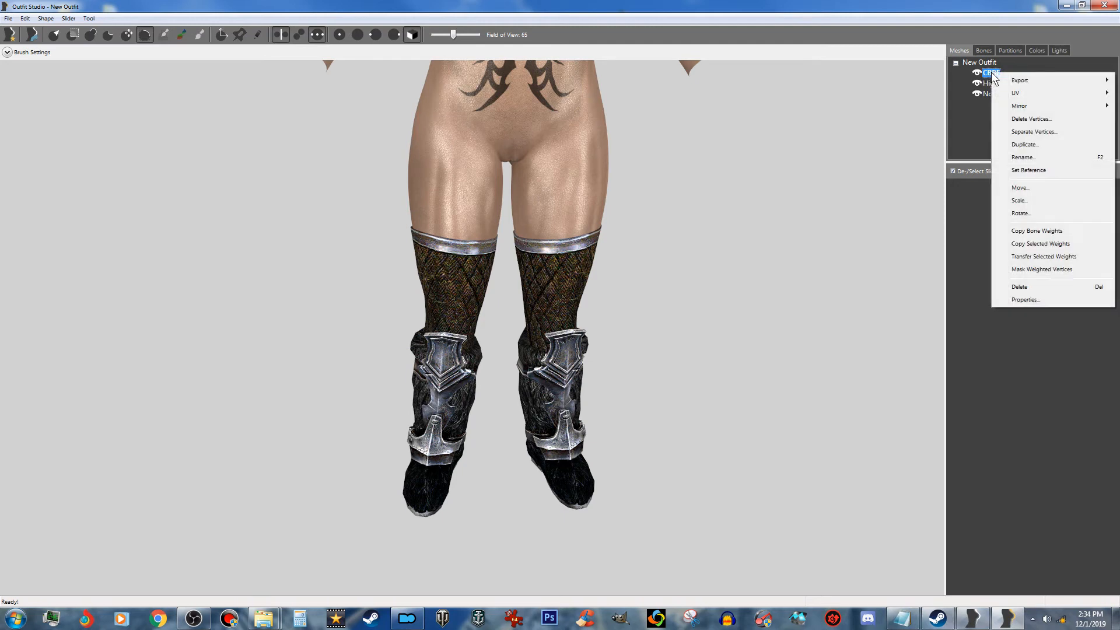
left_click(1028, 286)
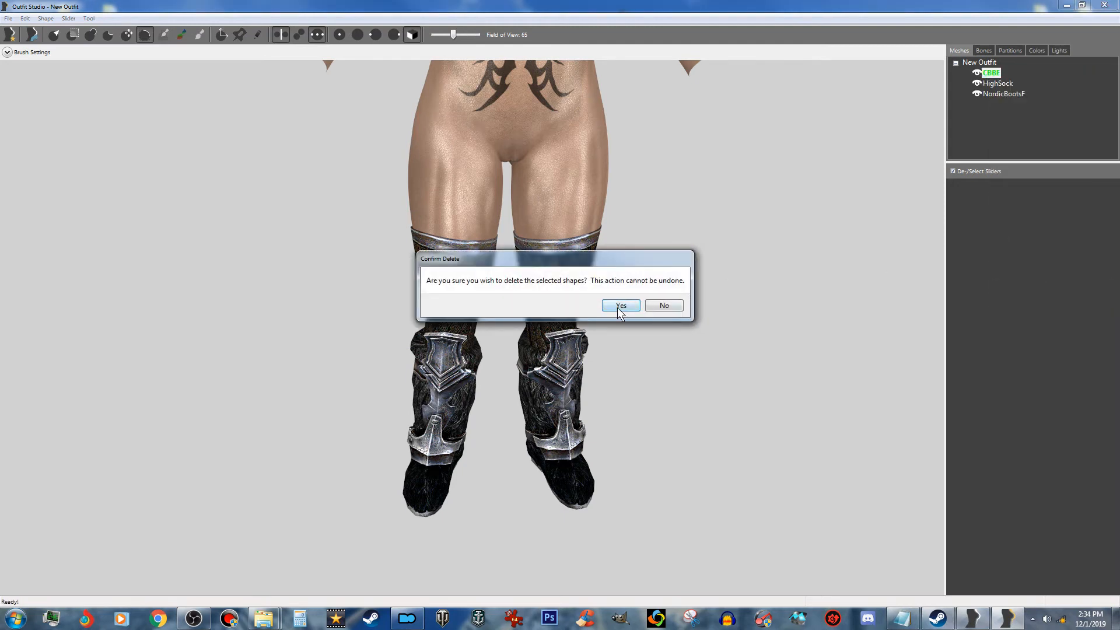
left_click(619, 306)
right_click_drag(721, 260, 730, 324)
Step: Conform the selected HighSock shape to the sliders and set the edited meshes as the base shape
left_click(68, 18)
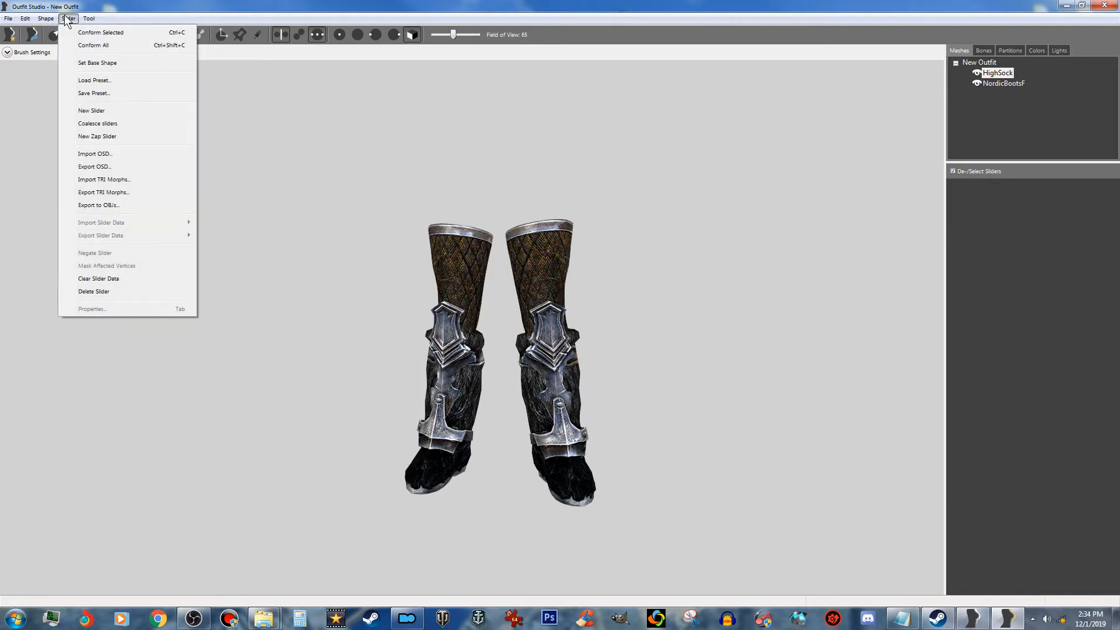
left_click(94, 34)
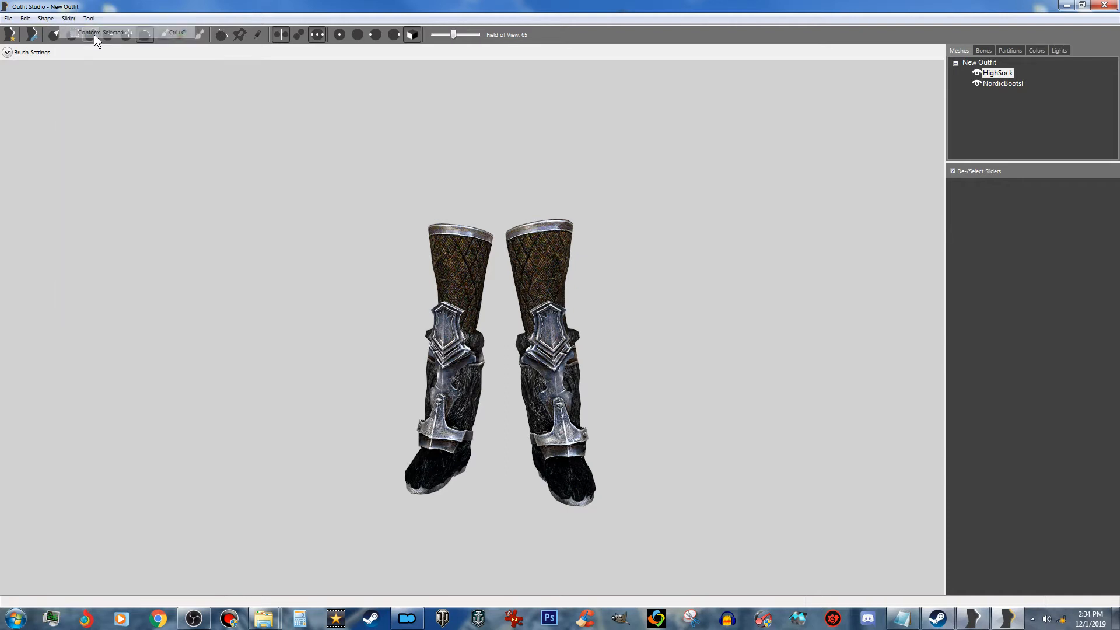
left_click(68, 18)
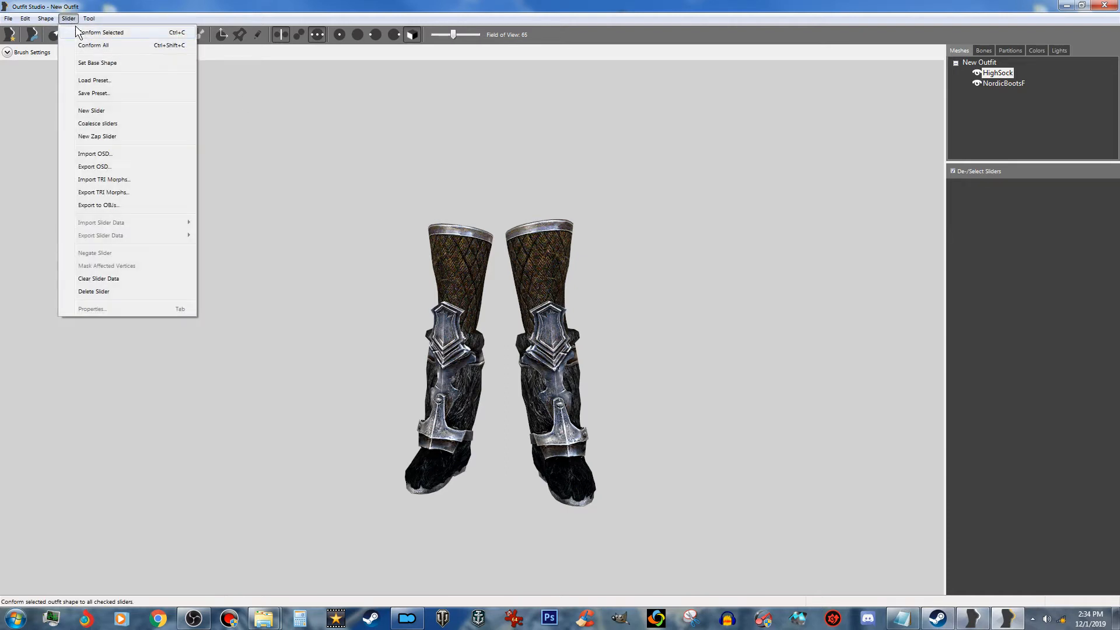
left_click(69, 19)
left_click(69, 20)
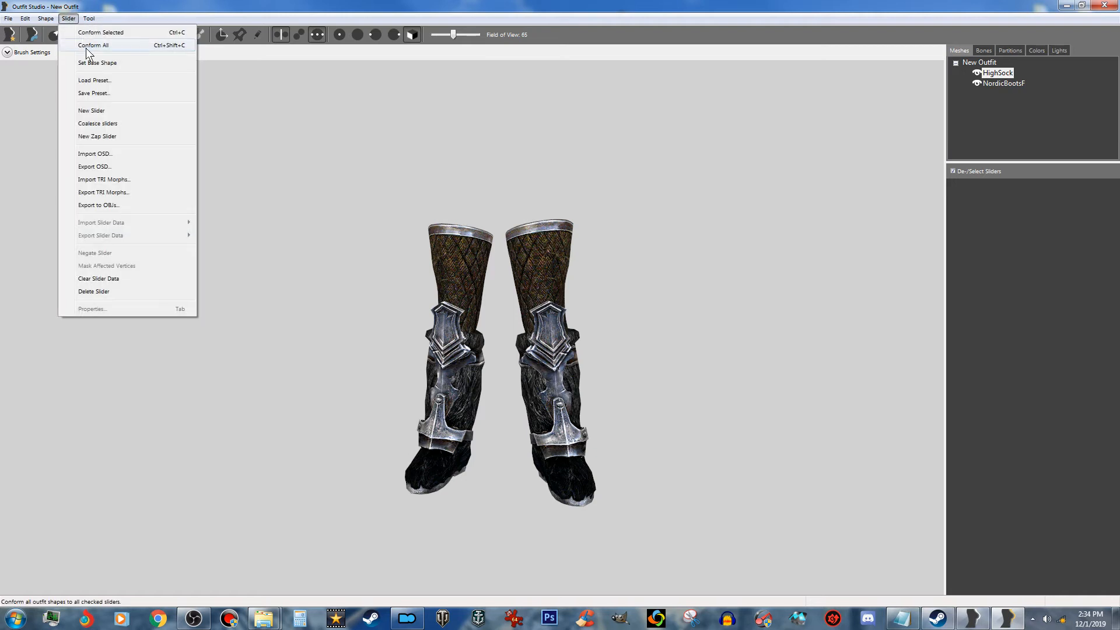
left_click(103, 62)
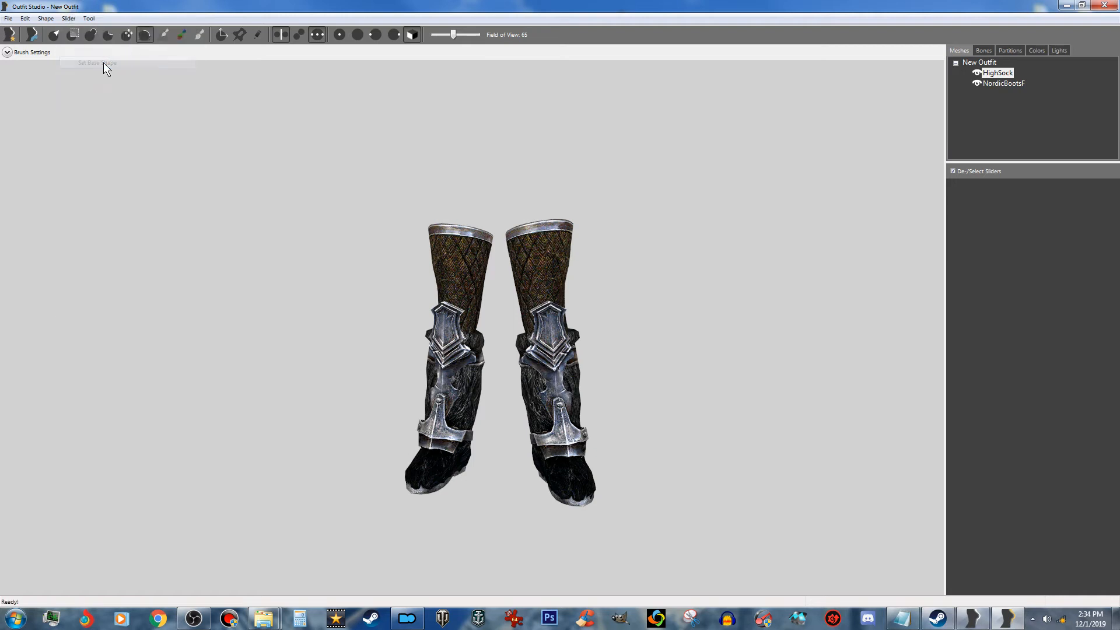
Step: Save the project as 000nordiccarvedbootsf, applying that name to the project files and keeping nordiccarvedbootsf as the output file name
left_click(9, 19)
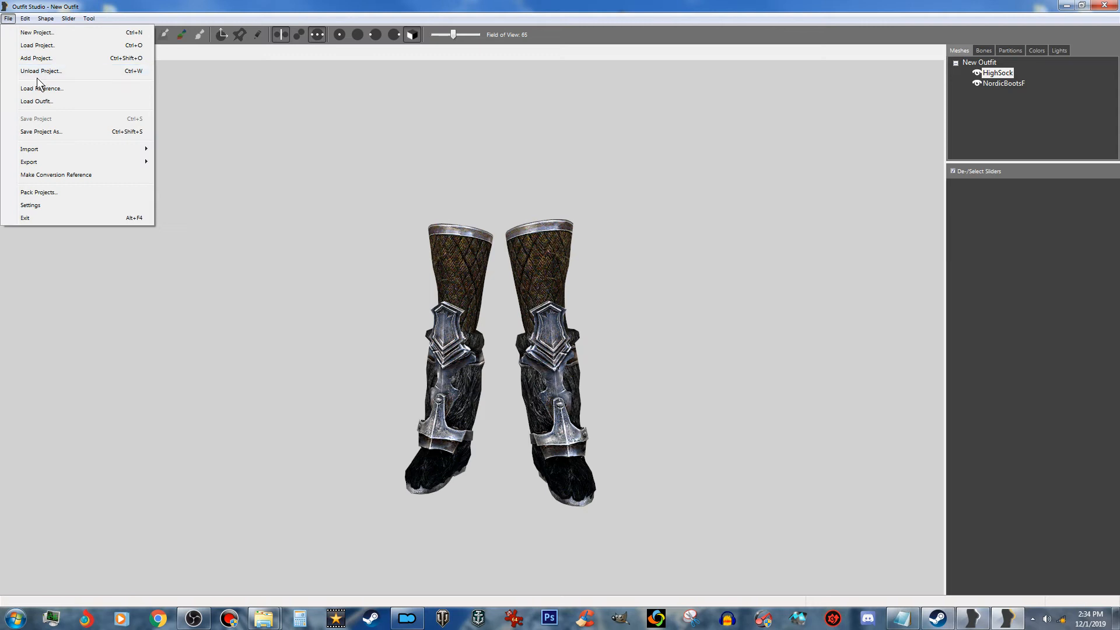
left_click(55, 132)
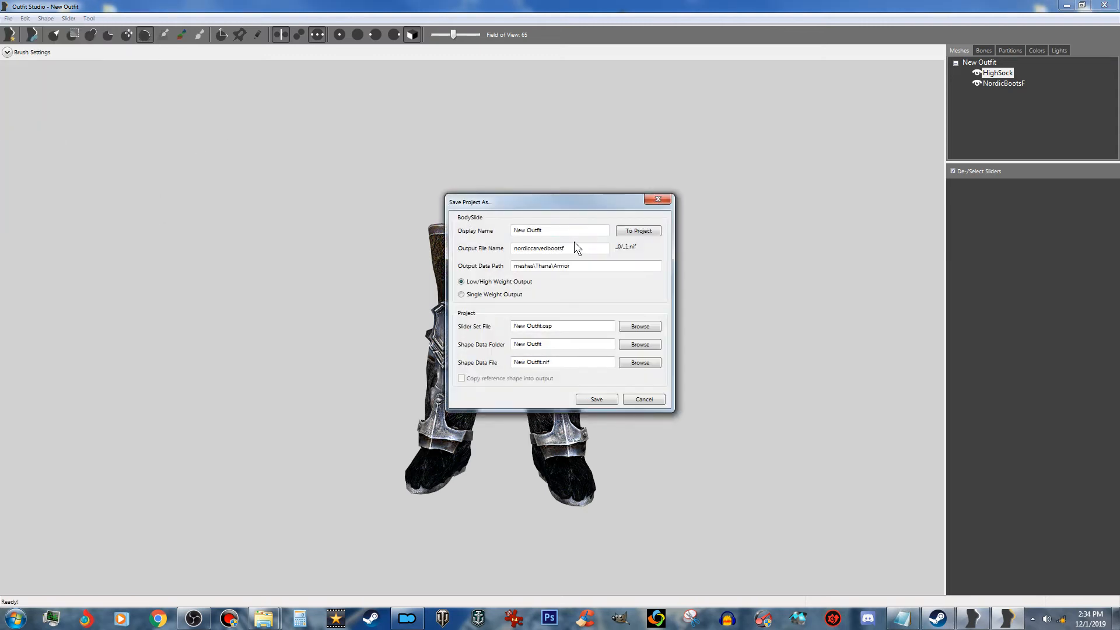
double_click(572, 250)
right_click(540, 250)
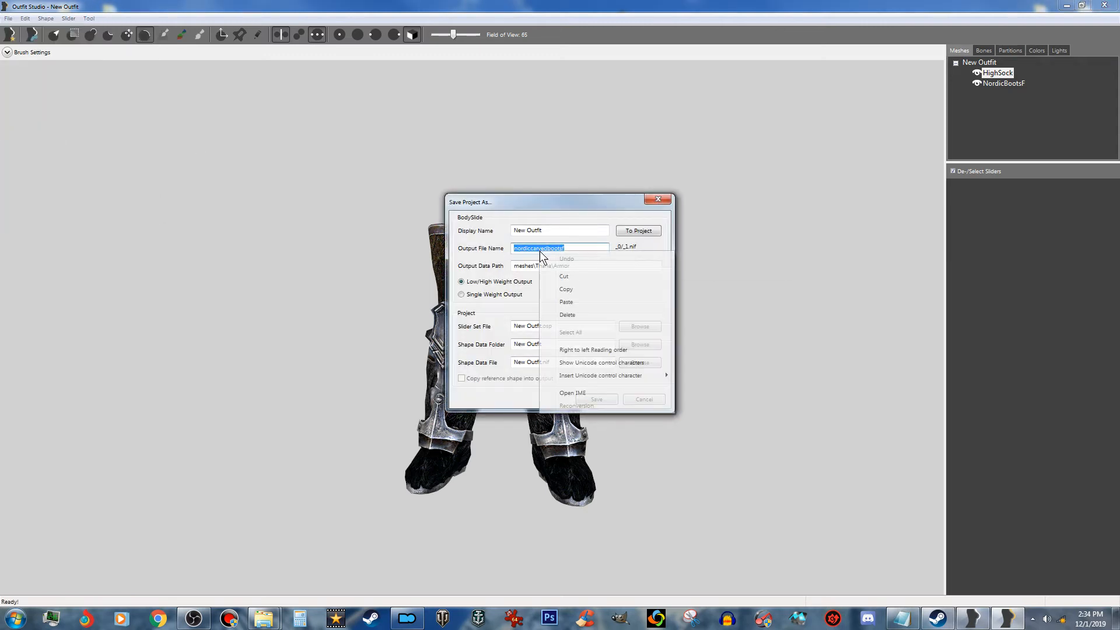
left_click(566, 290)
left_click_drag(544, 230, 514, 231)
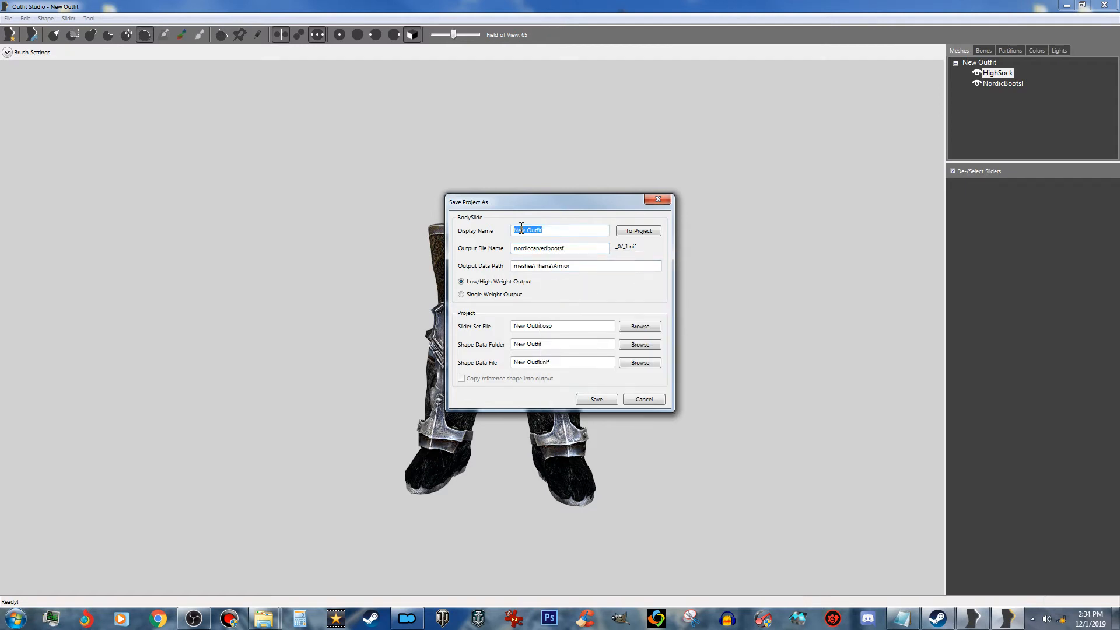
type("000")
key("ctrl+v")
left_click(639, 233)
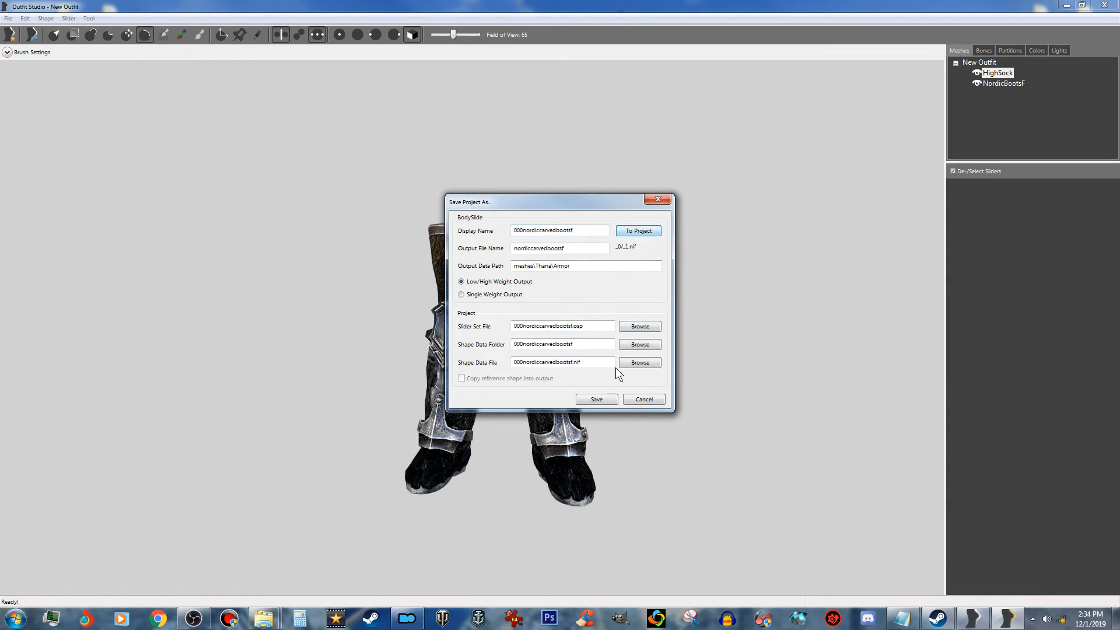
left_click(596, 399)
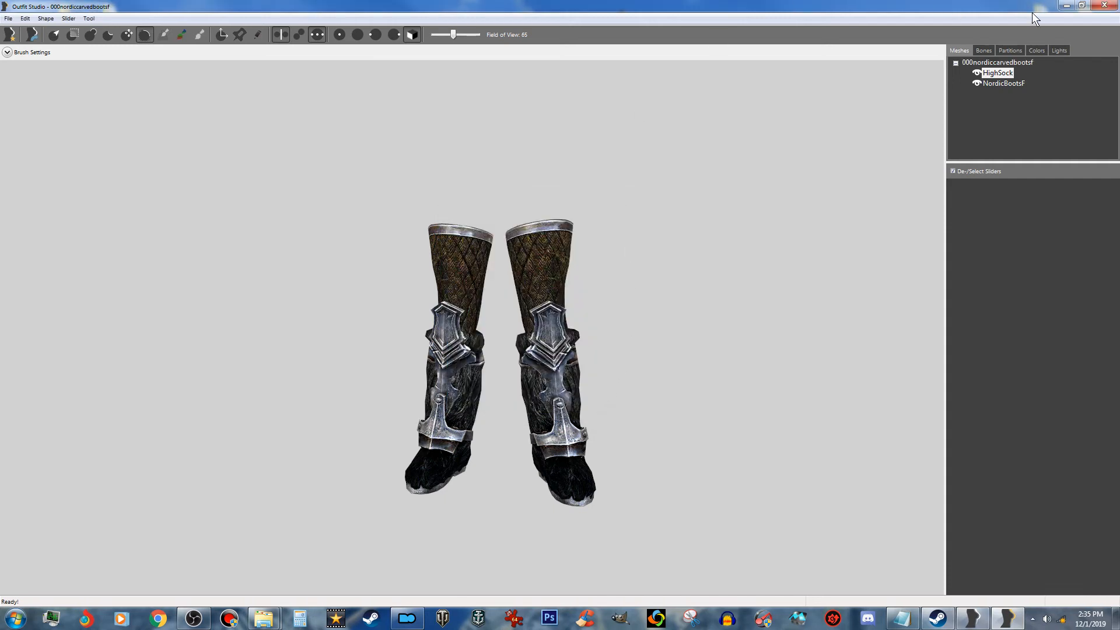
Step: Close the boots project and build the 000nordiccarvedbootsf outfit in BodySlide
left_click(1105, 6)
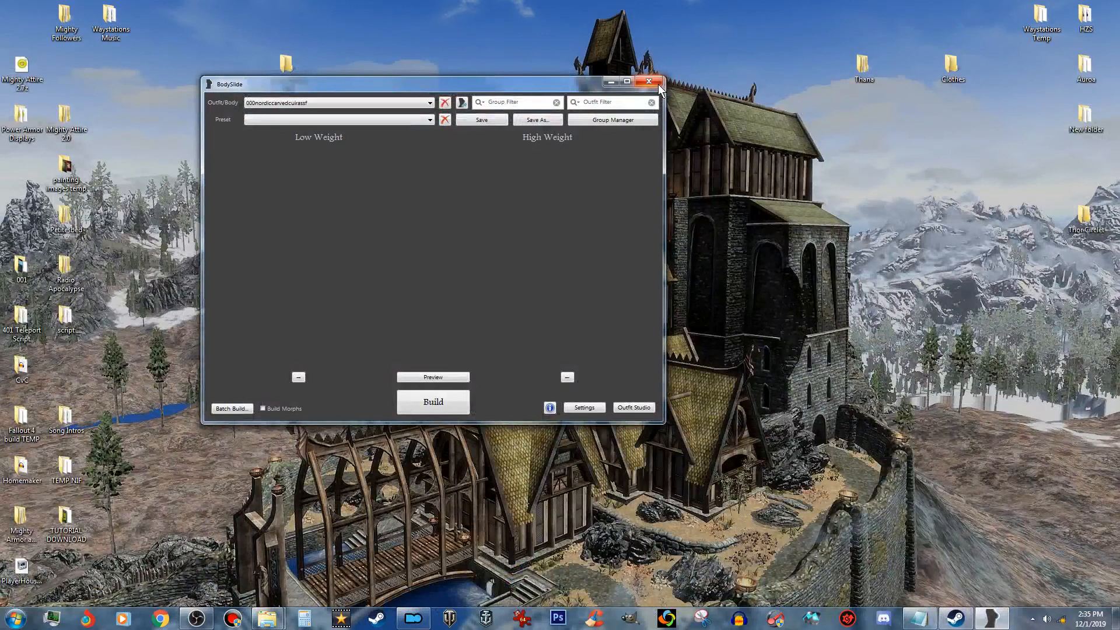
left_click(658, 84)
left_click(382, 102)
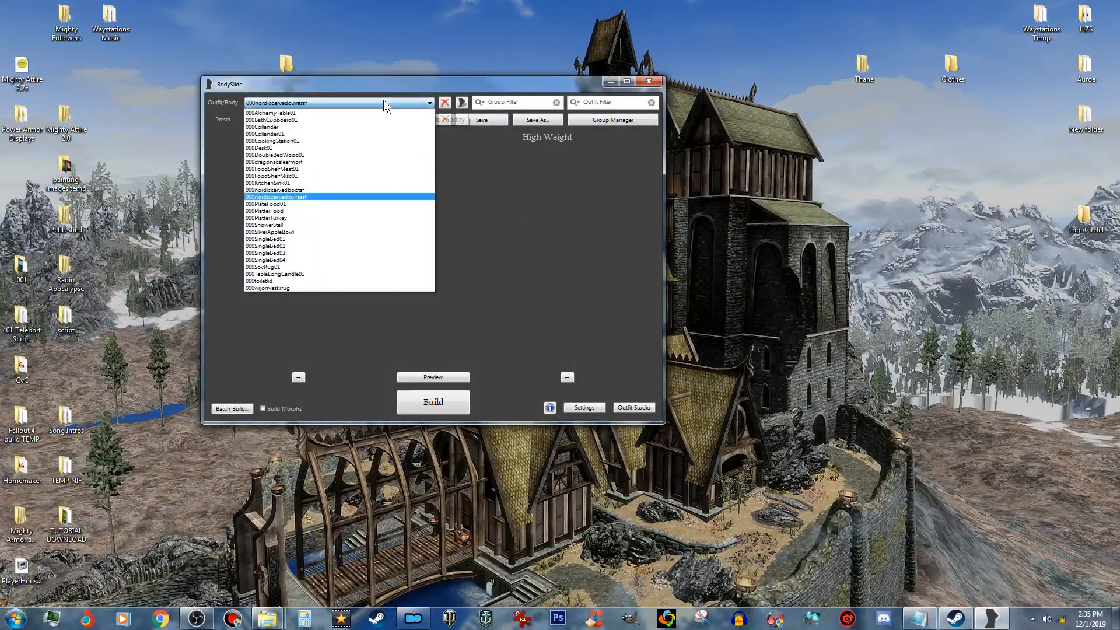
left_click(343, 189)
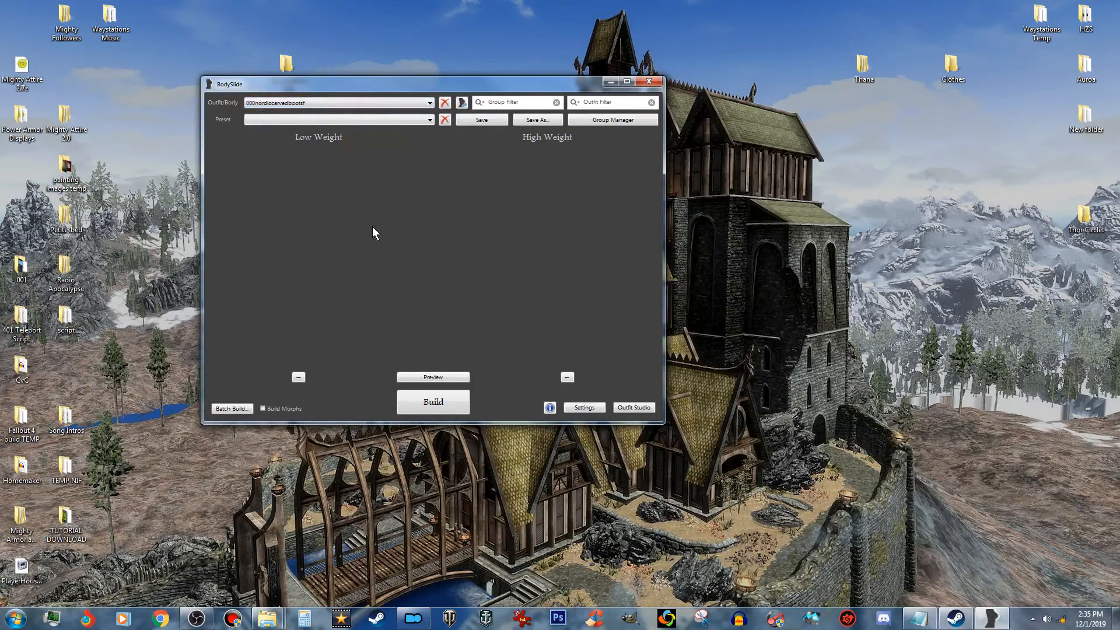
left_click(443, 408)
left_click(563, 270)
Step: Open a new Outfit Studio session and load femalebody_1.nif from the Thana Body folder as the reference, using its CBBE shape
left_click(648, 407)
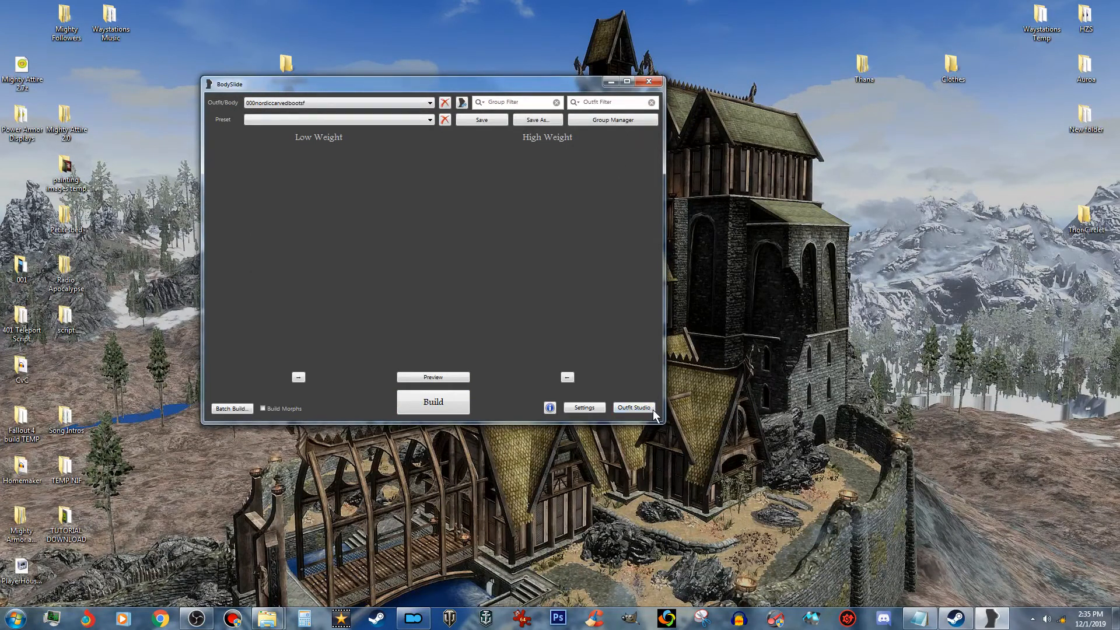
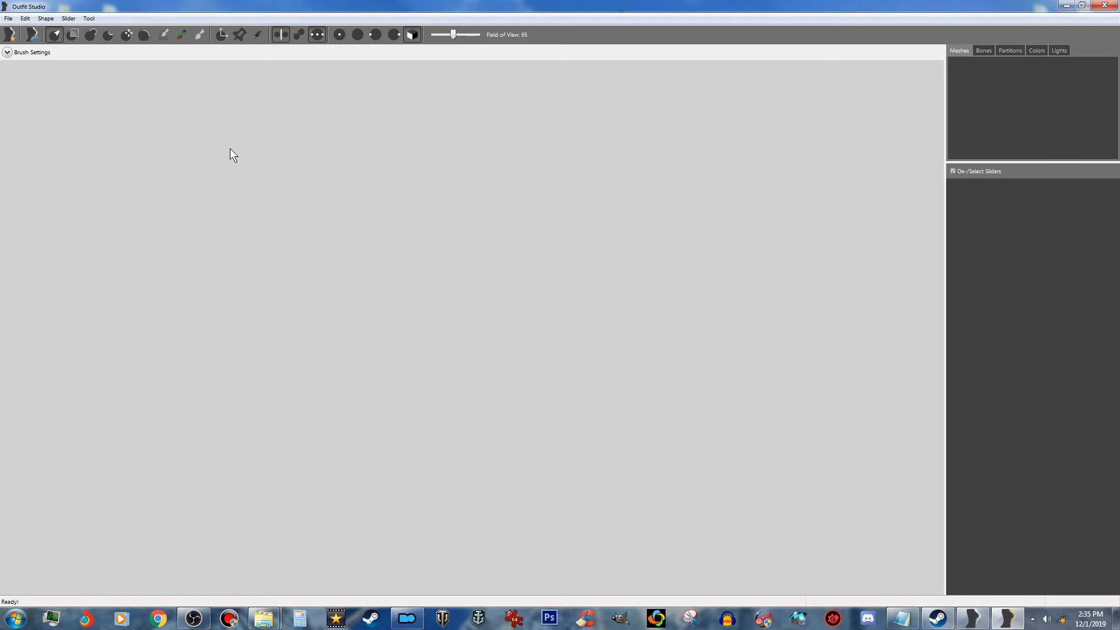
left_click(9, 18)
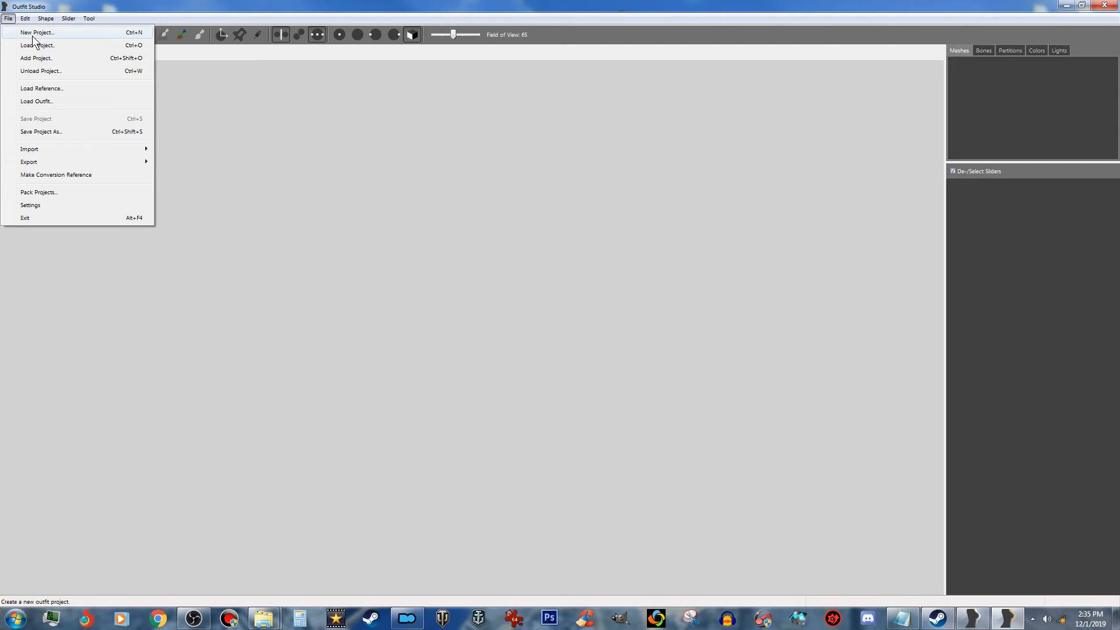
left_click(59, 89)
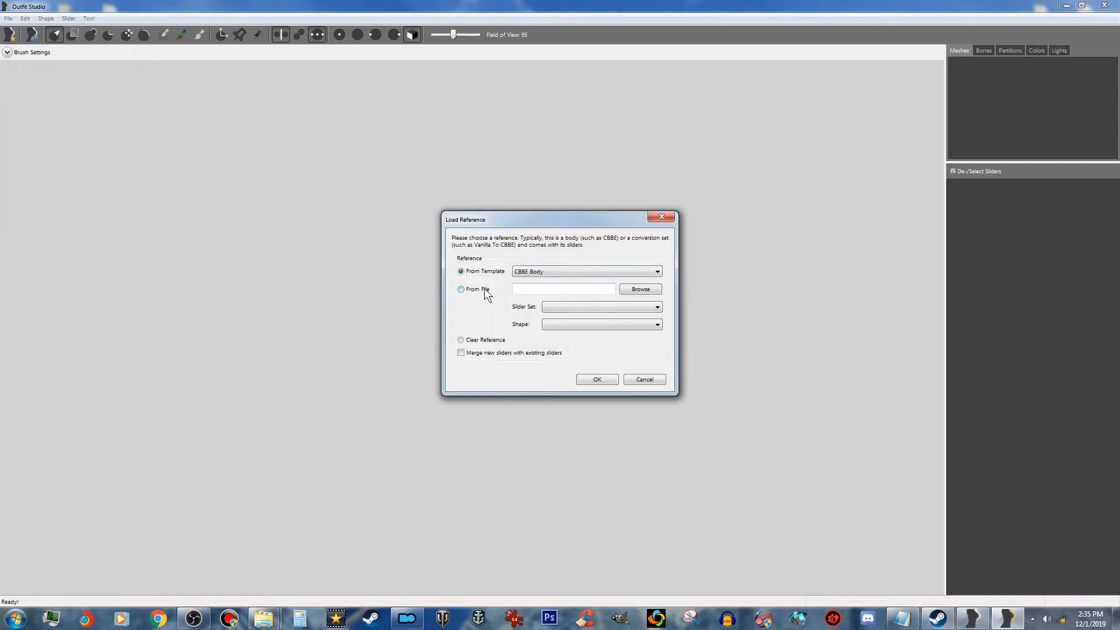
left_click(631, 290)
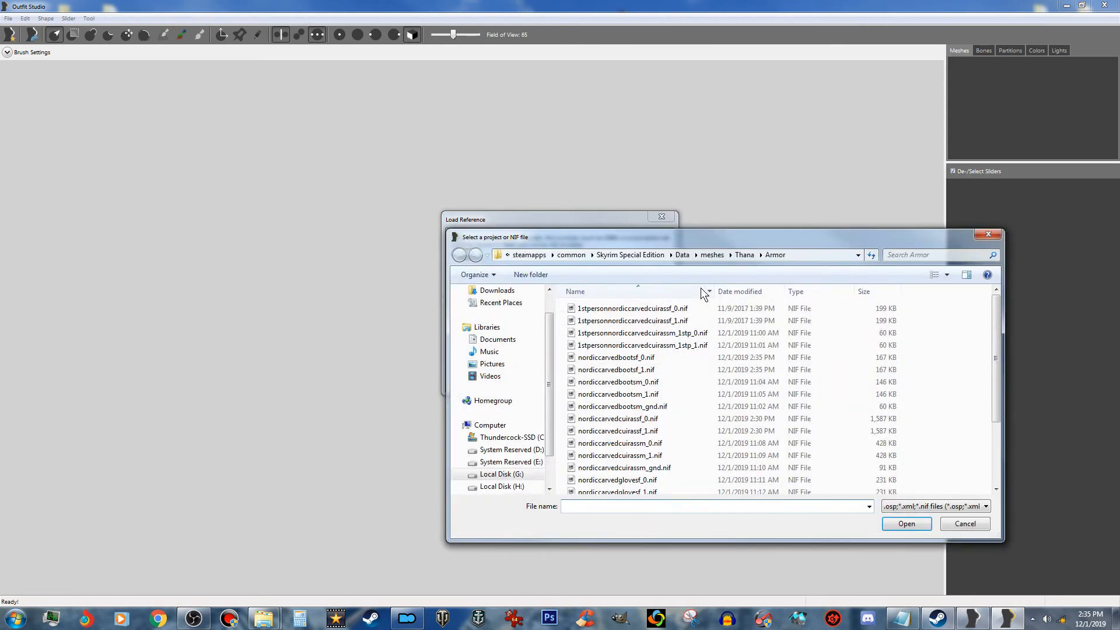
left_click(738, 256)
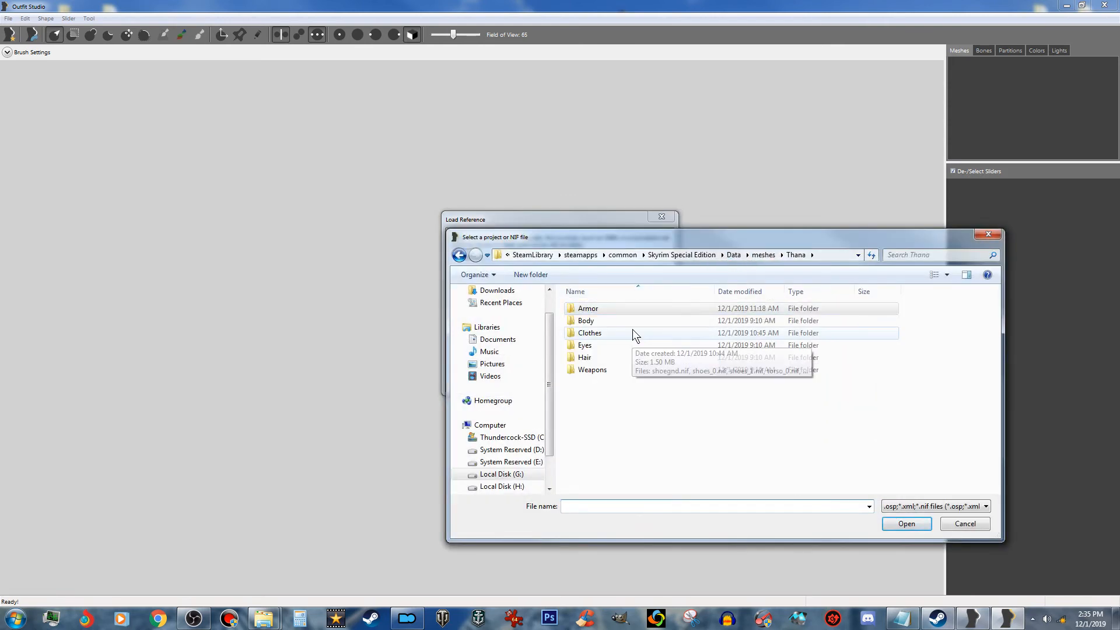
left_click(654, 319)
double_click(655, 320)
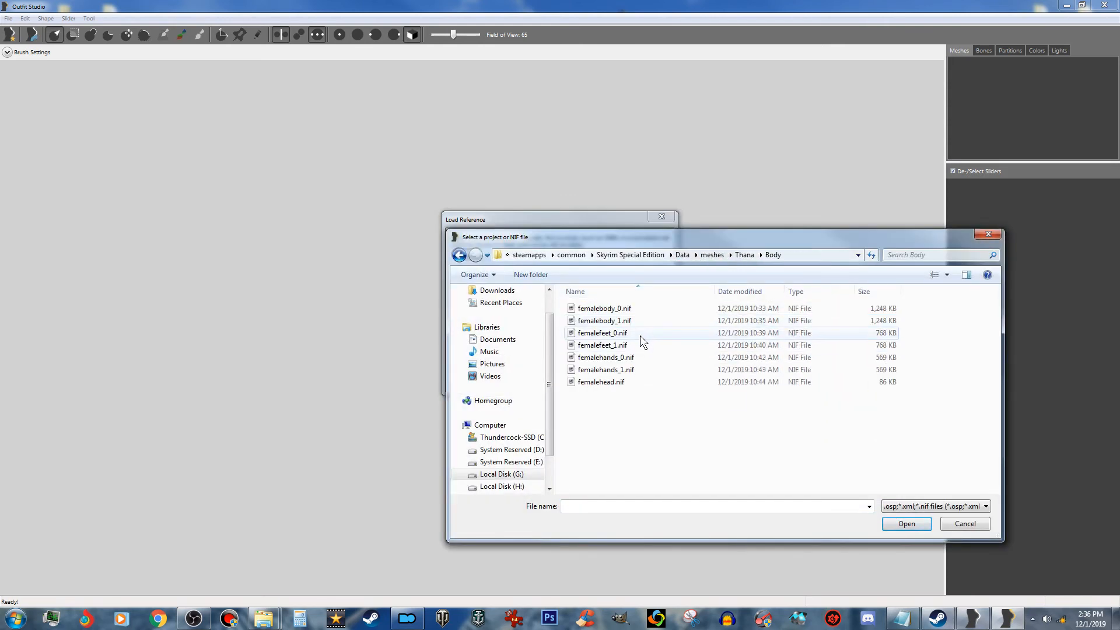
left_click(645, 321)
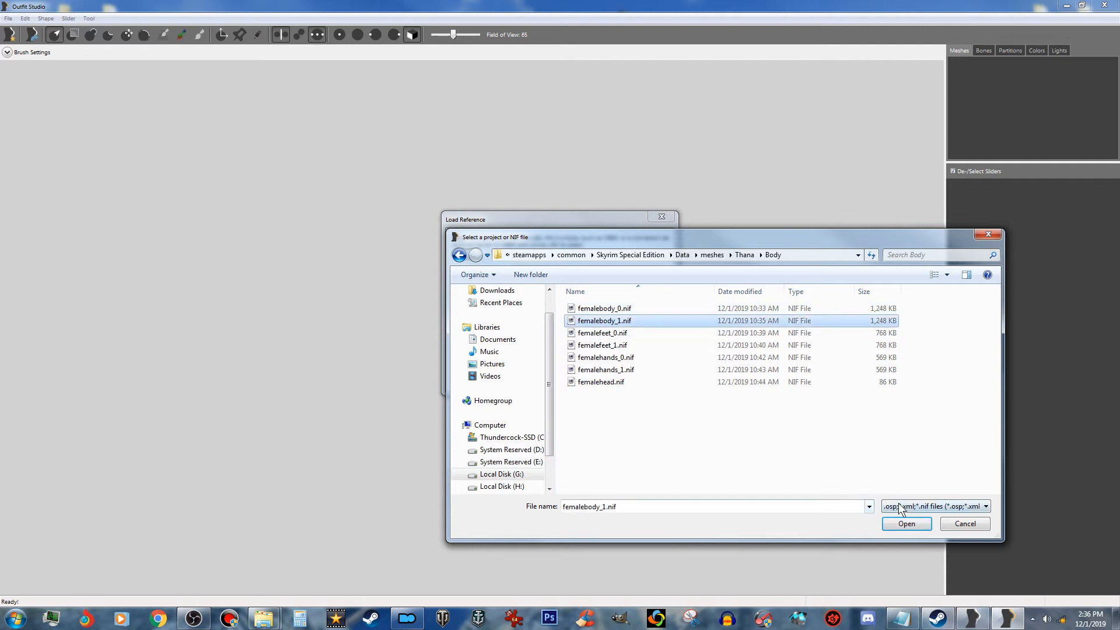
left_click(908, 529)
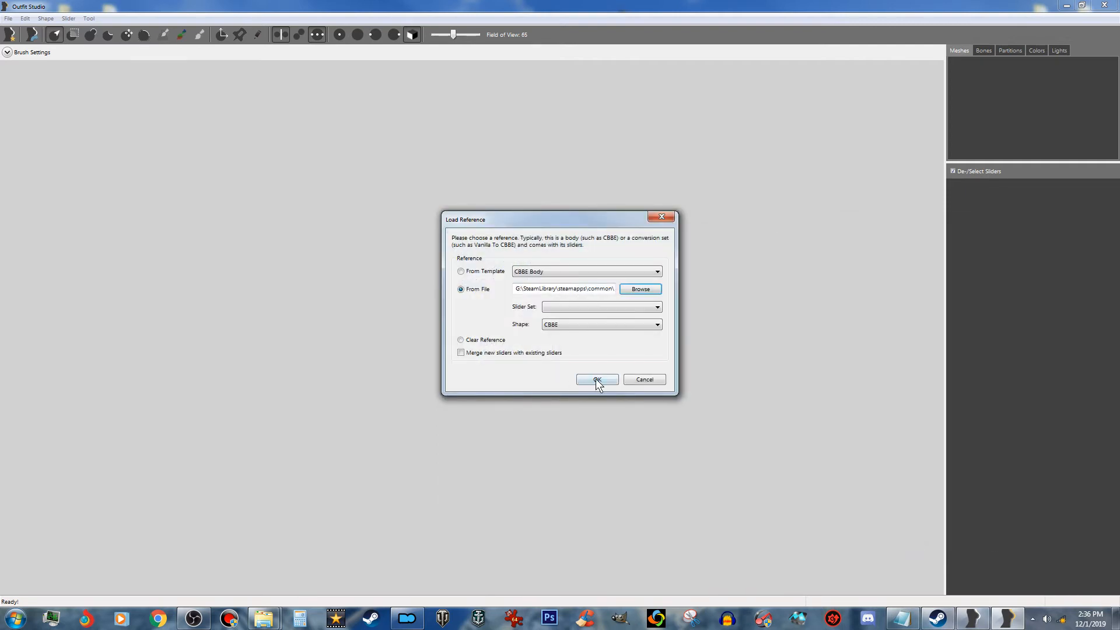
left_click(601, 383)
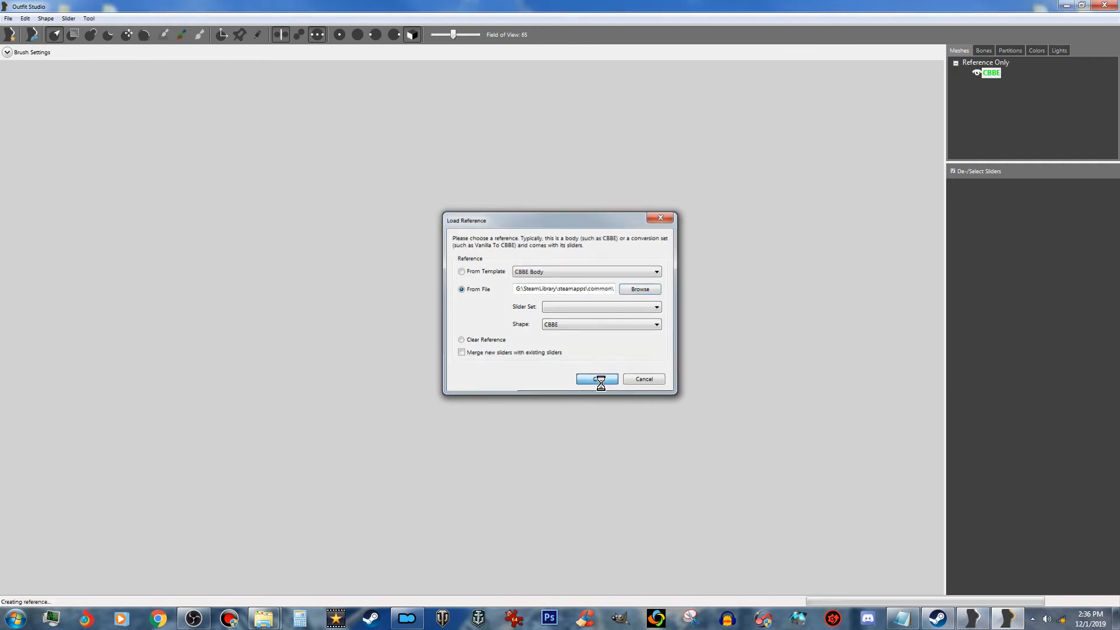
Step: Load torso_1.nif from the Thana Clothes folder as the outfit, keeping New Outfit as its display name
left_click(8, 18)
left_click(54, 98)
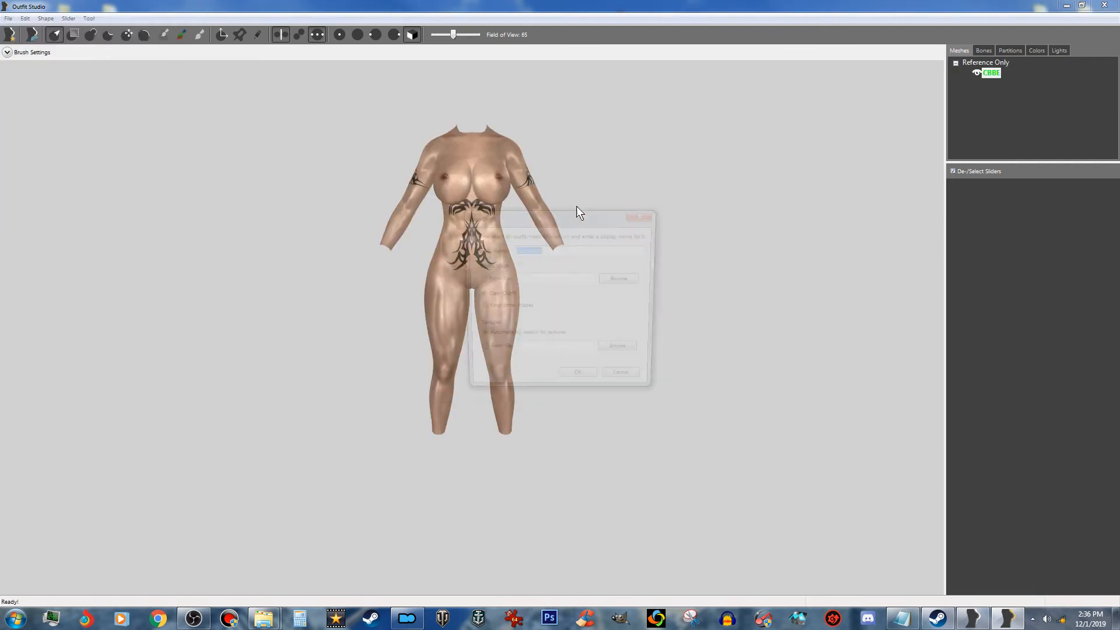
left_click(496, 279)
left_click(640, 282)
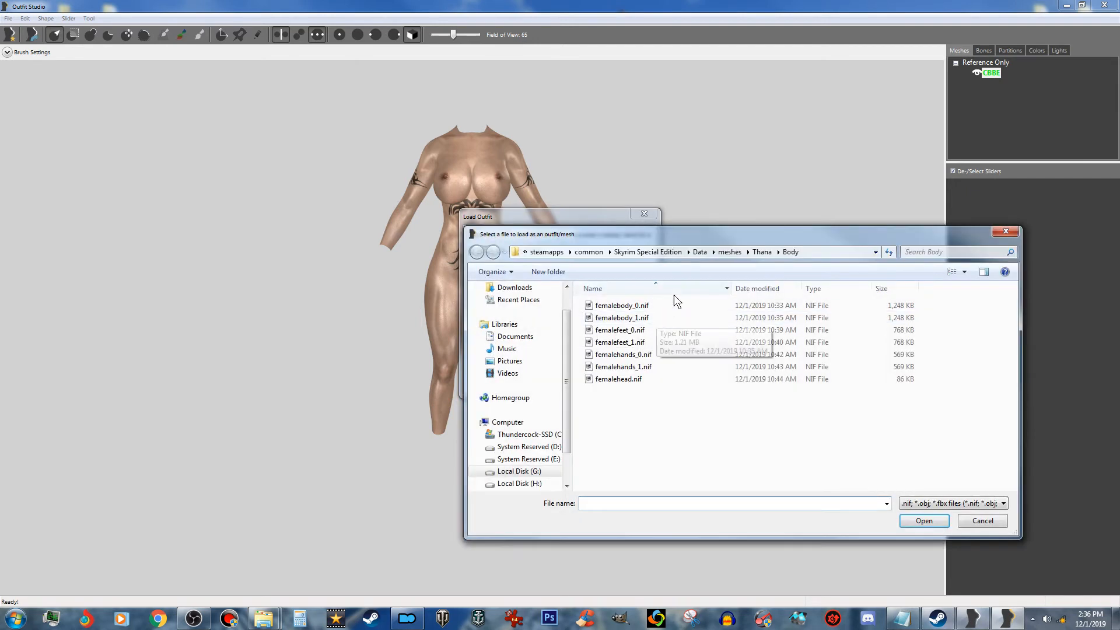
left_click(765, 252)
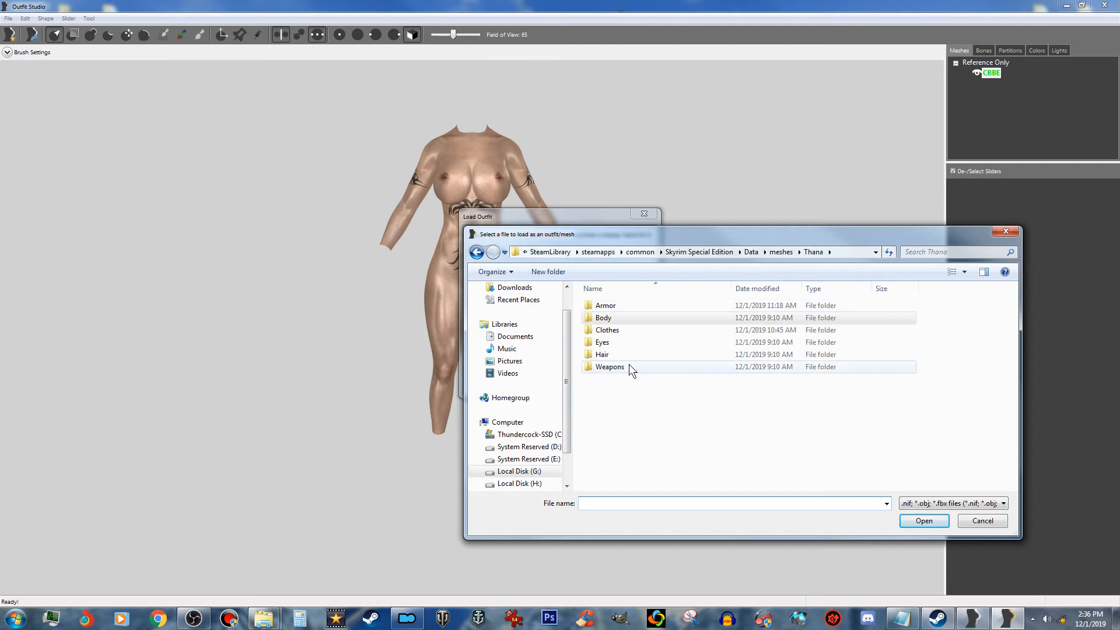
double_click(617, 330)
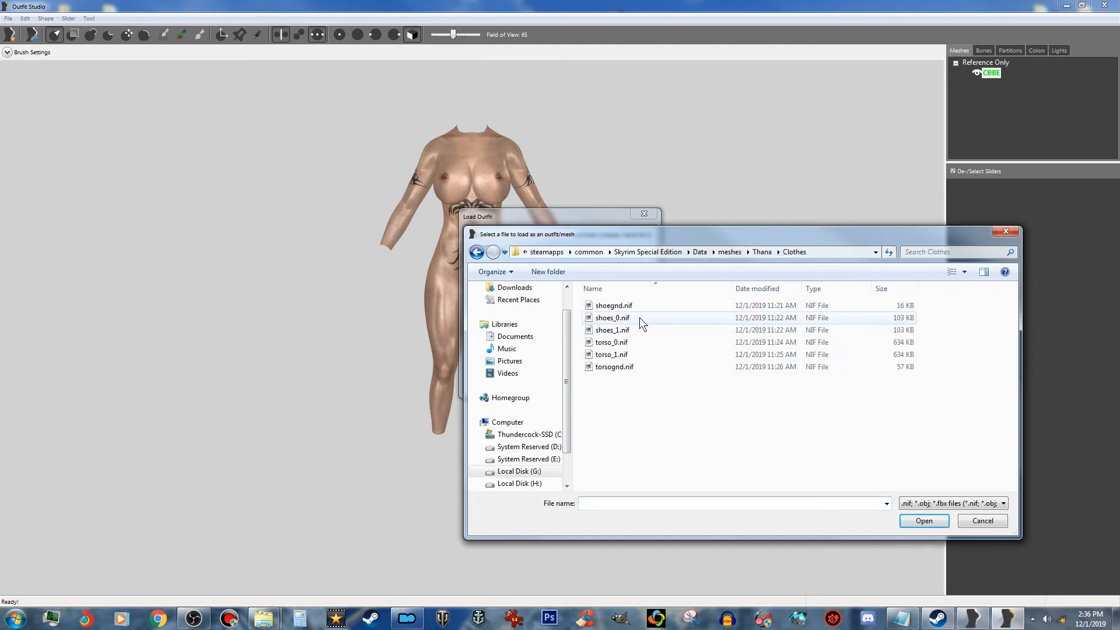
left_click(635, 355)
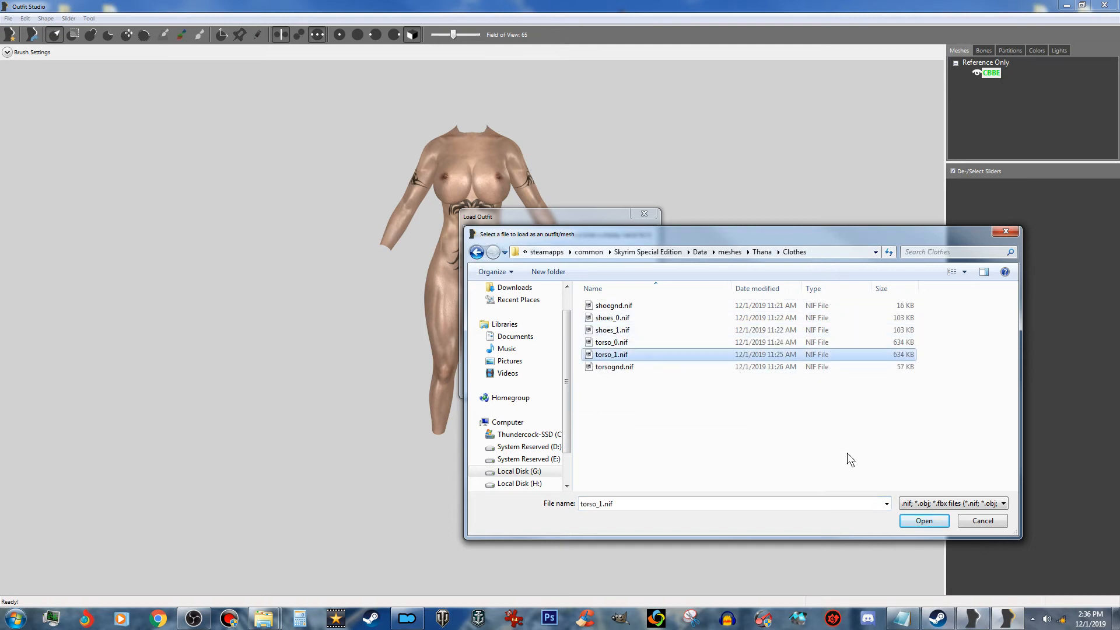
left_click(925, 520)
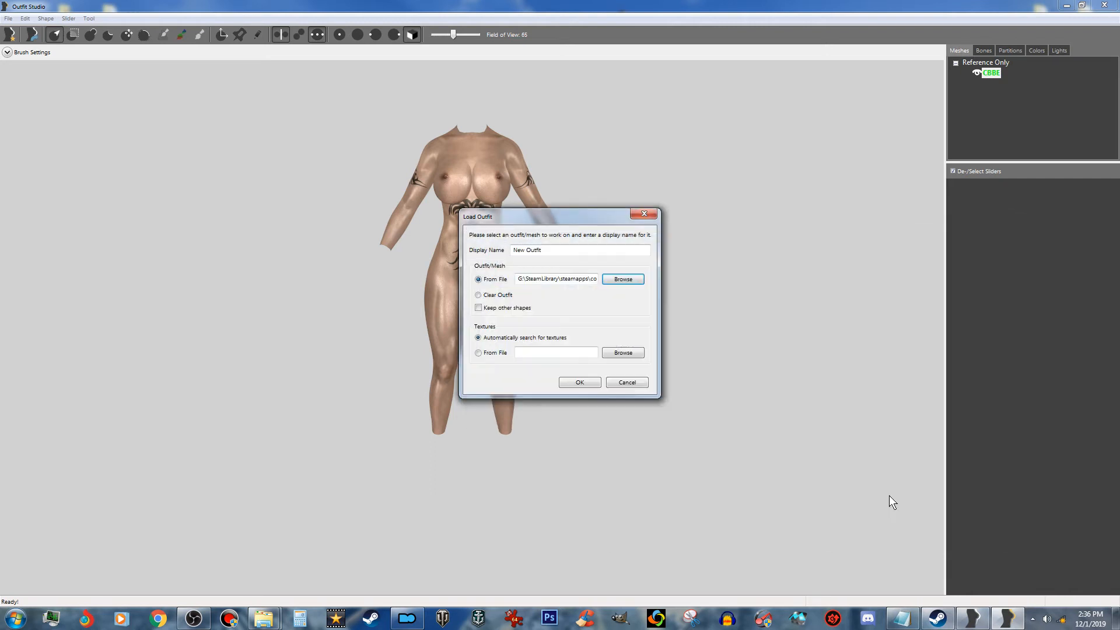
left_click(579, 382)
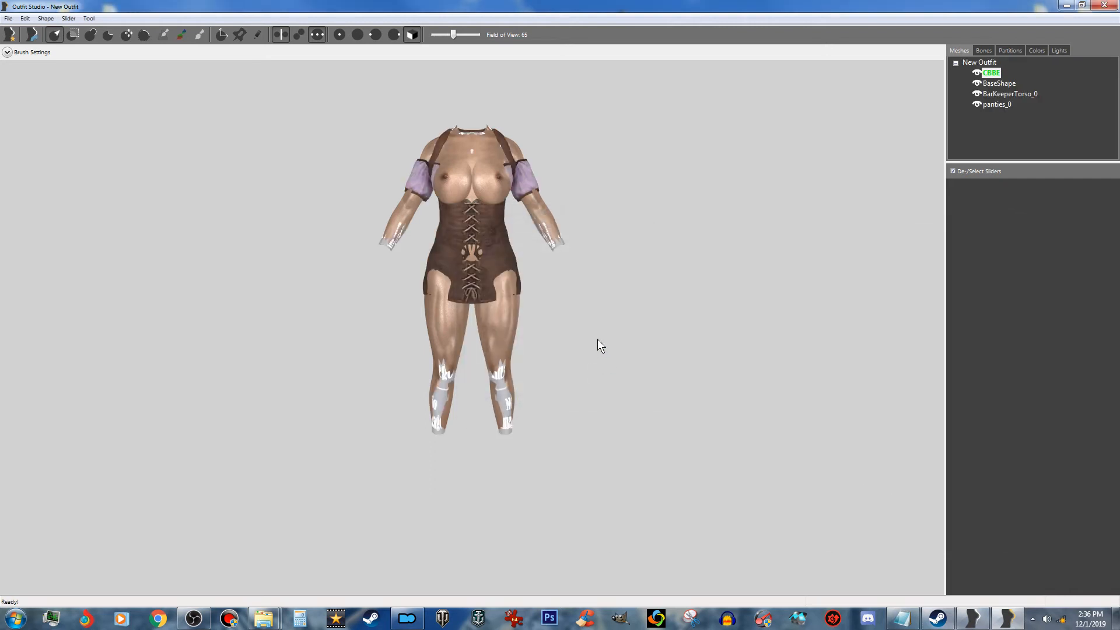
Step: Delete the outfit's own BaseShape body from the project and inspect the dress from behind
right_click_drag(638, 352, 853, 258)
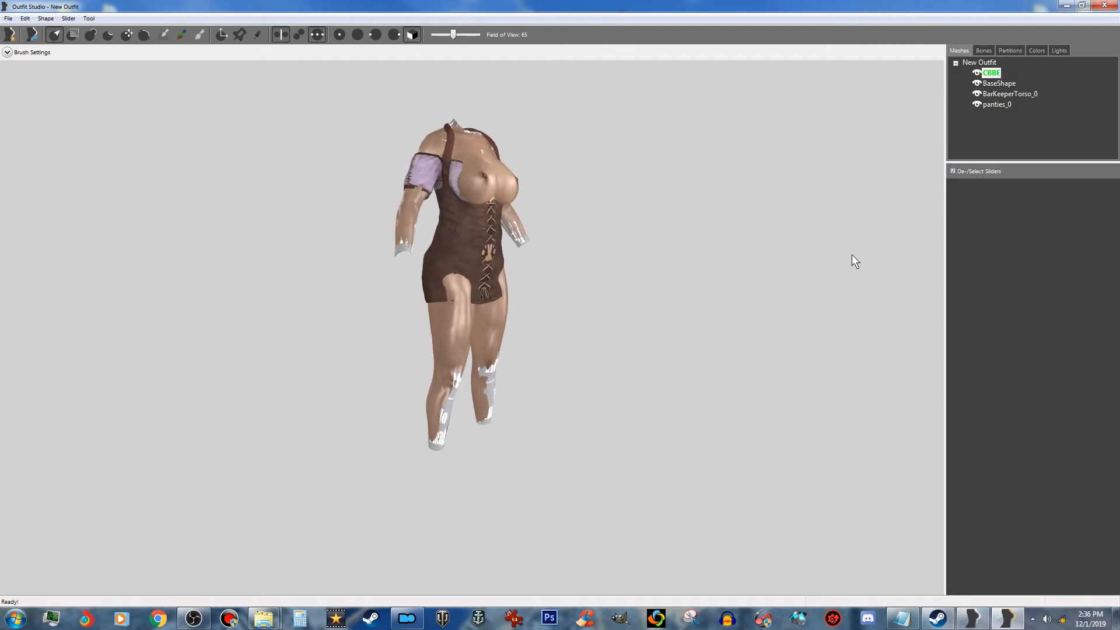
left_click(1008, 85)
right_click(1008, 85)
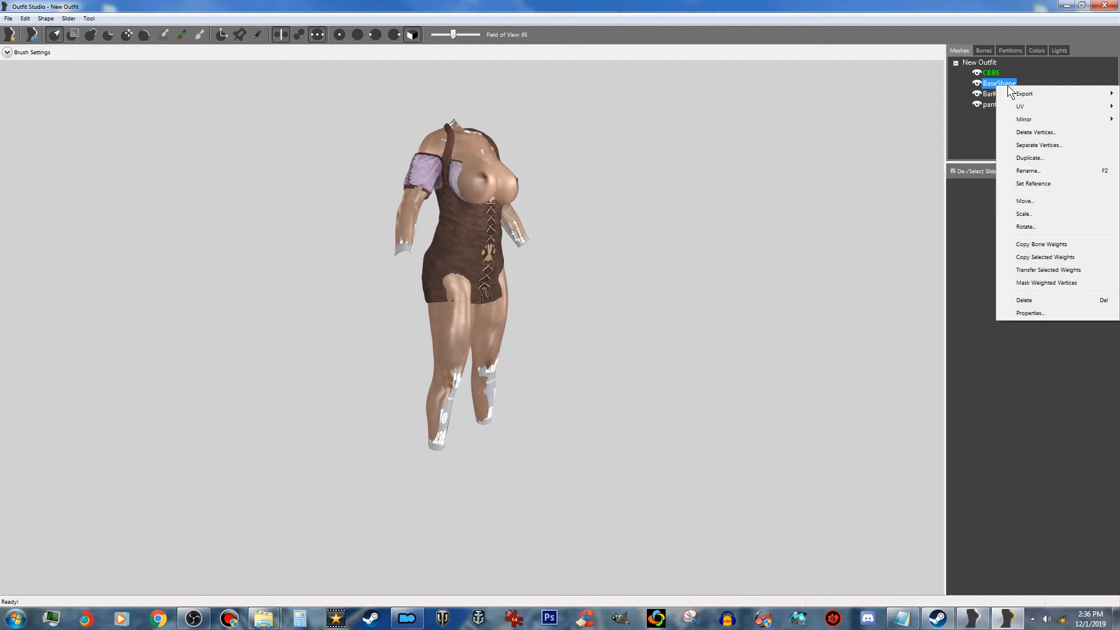
left_click(1025, 301)
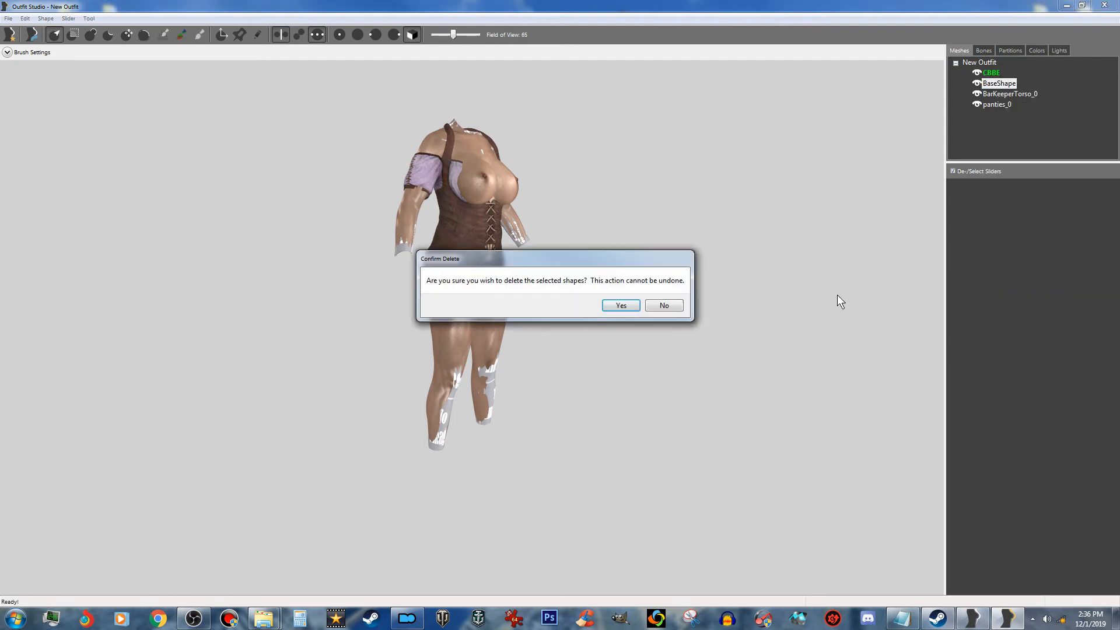
left_click(619, 306)
right_click_drag(642, 335, 786, 342)
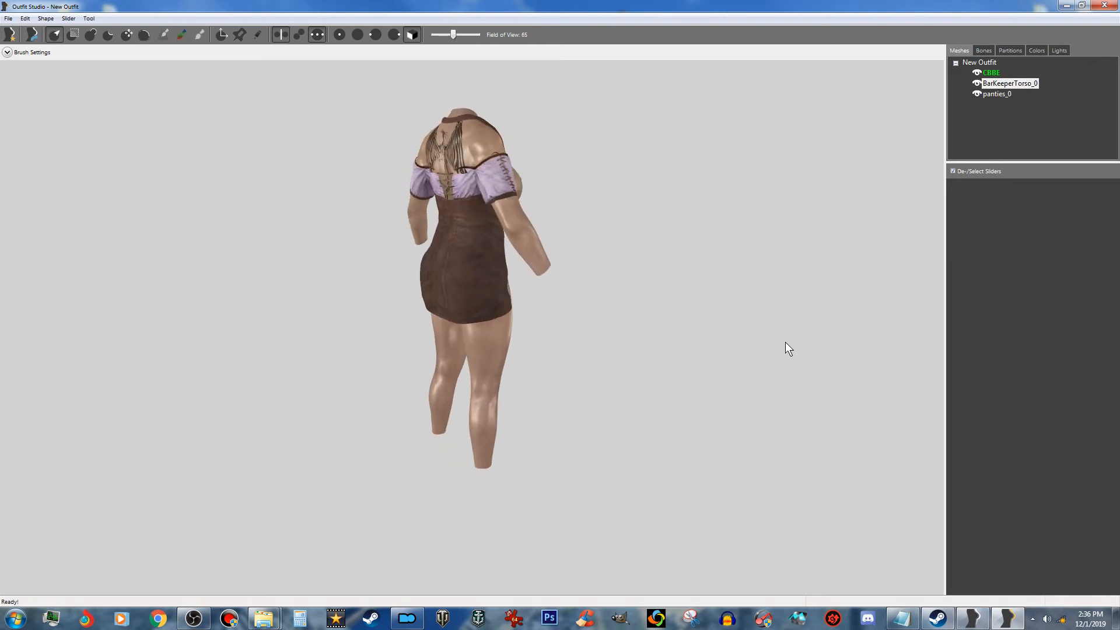
Step: Load shoes_1.nif from the Clothes folder as an additional outfit, keeping the other shapes, and view it from the front
left_click(8, 18)
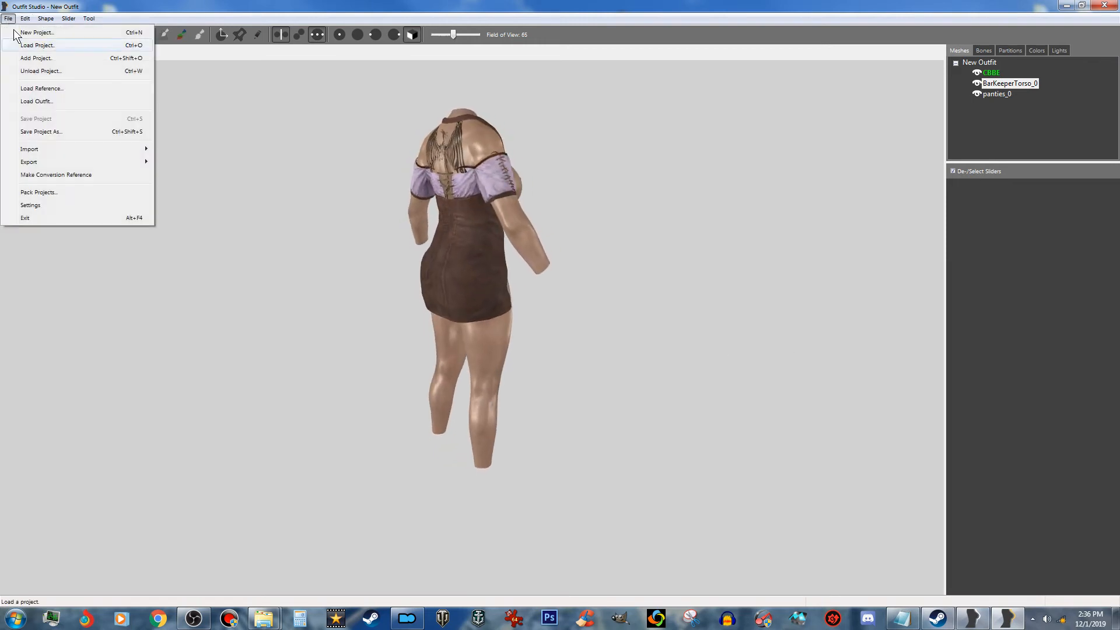
left_click(41, 102)
left_click(492, 307)
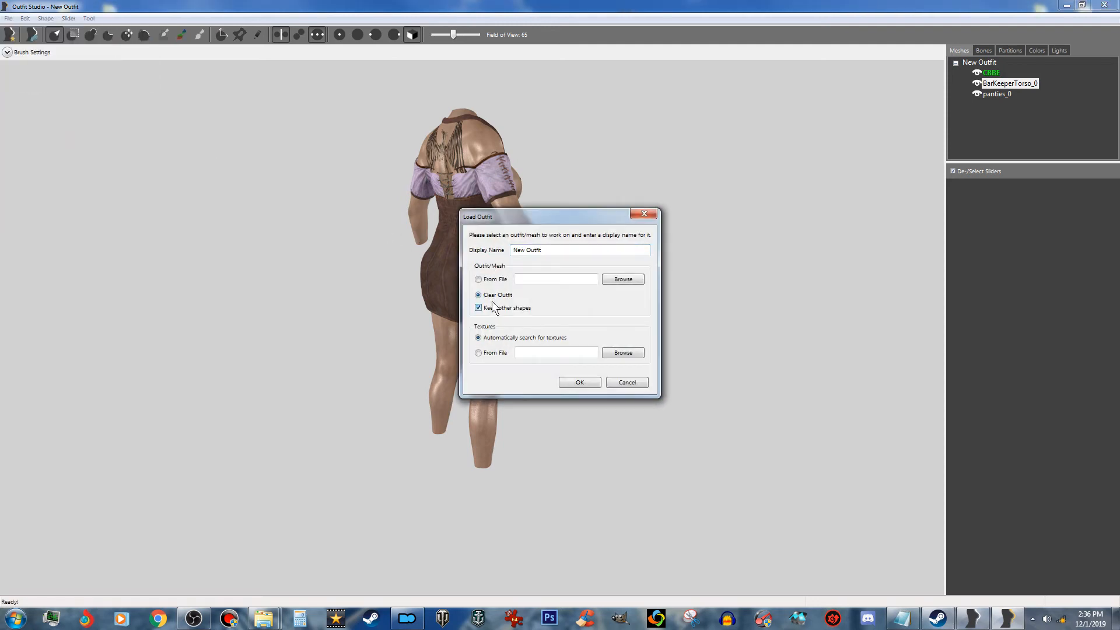
left_click(493, 279)
left_click(633, 281)
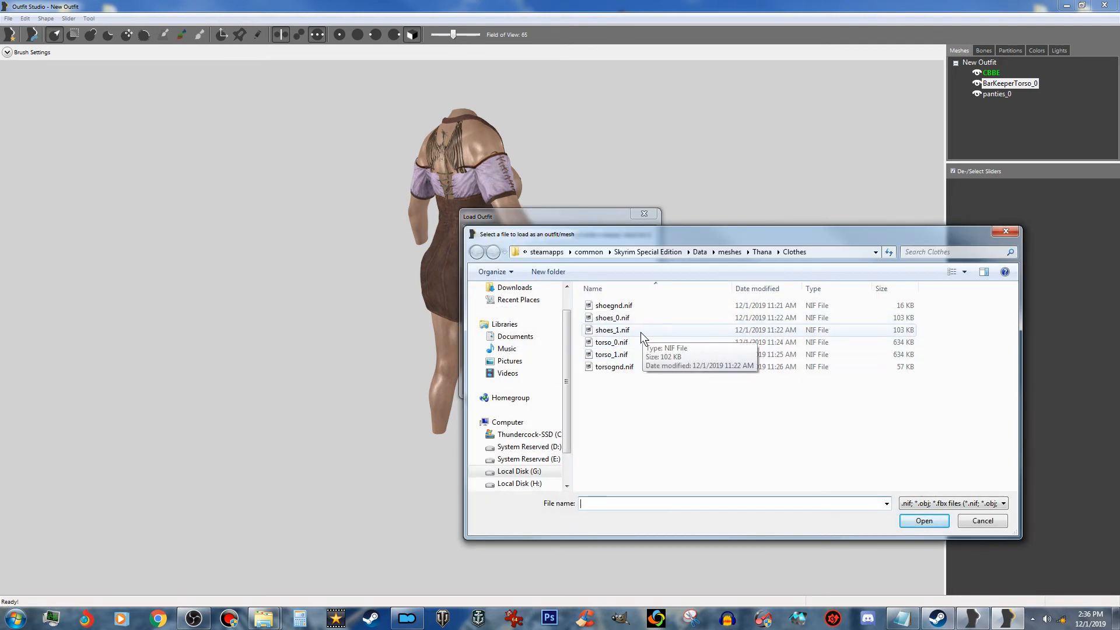
left_click(641, 330)
left_click(917, 520)
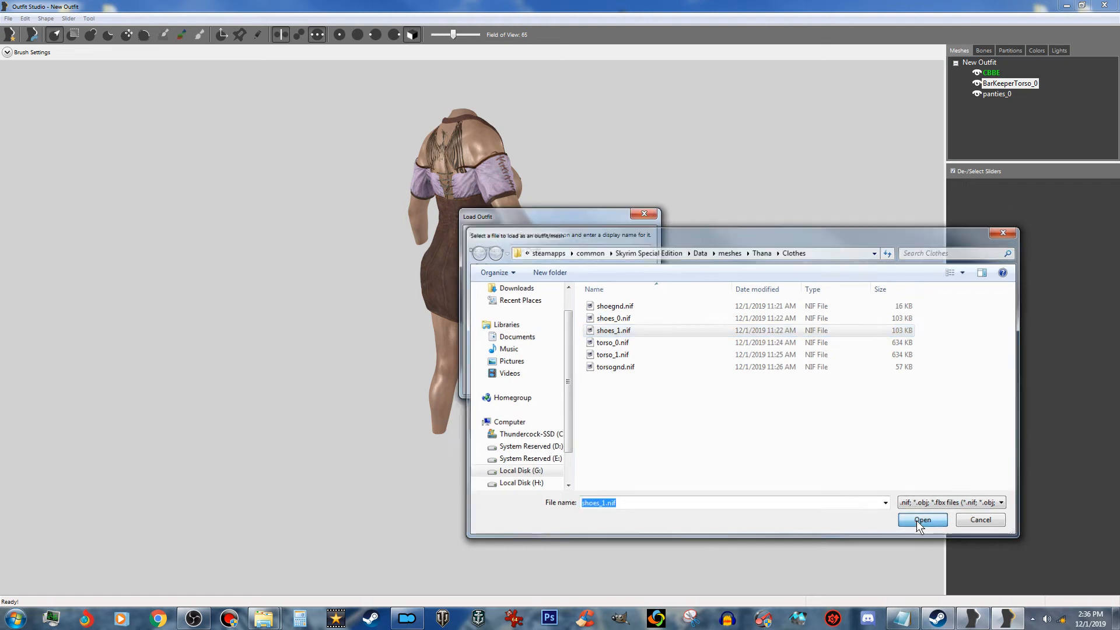
left_click(579, 383)
right_click_drag(654, 397, 475, 397)
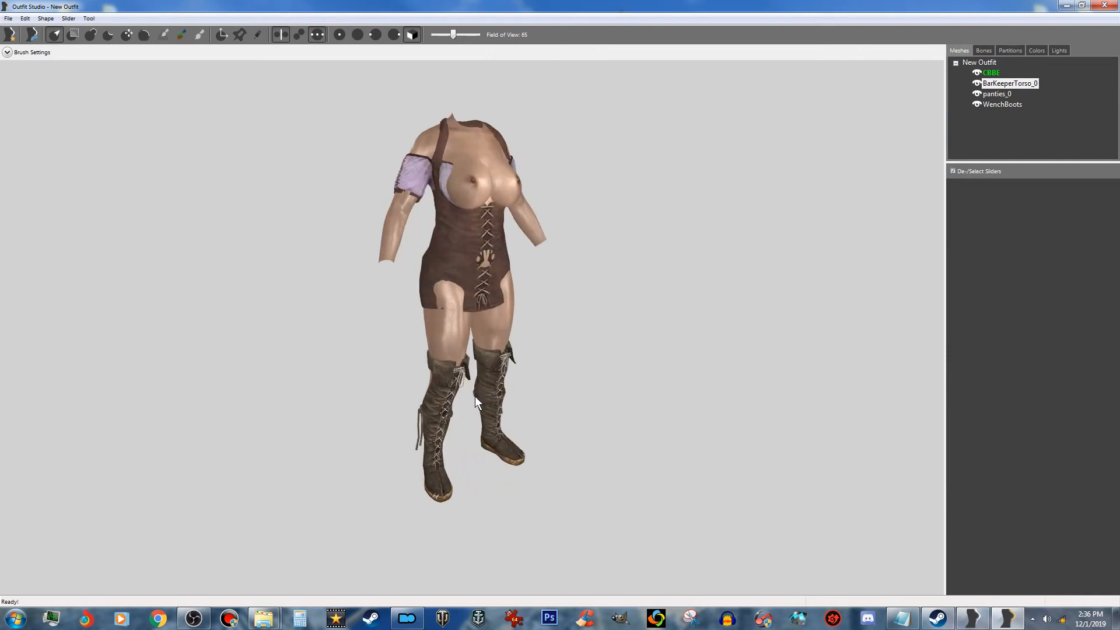
Step: Delete the WenchBoots shape from the project
left_click(1002, 104)
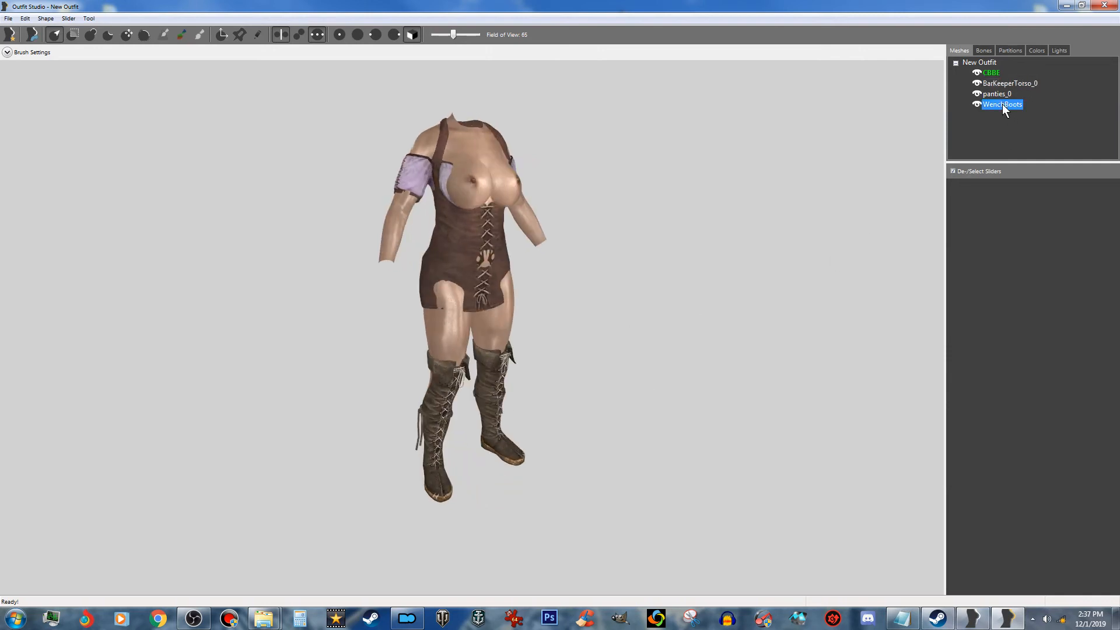
right_click(1002, 104)
left_click(1028, 318)
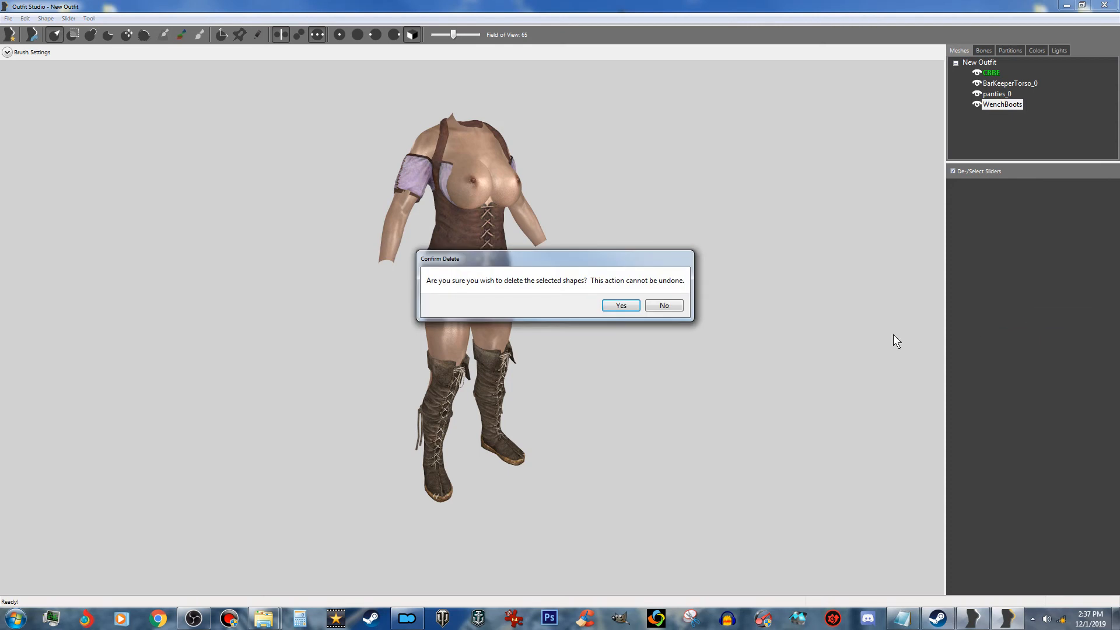
left_click(620, 305)
Step: Select the BarKeeperTorso_0 shape and set up the Inflate brush with a size of 0.198
left_click(1005, 84)
left_click(93, 34)
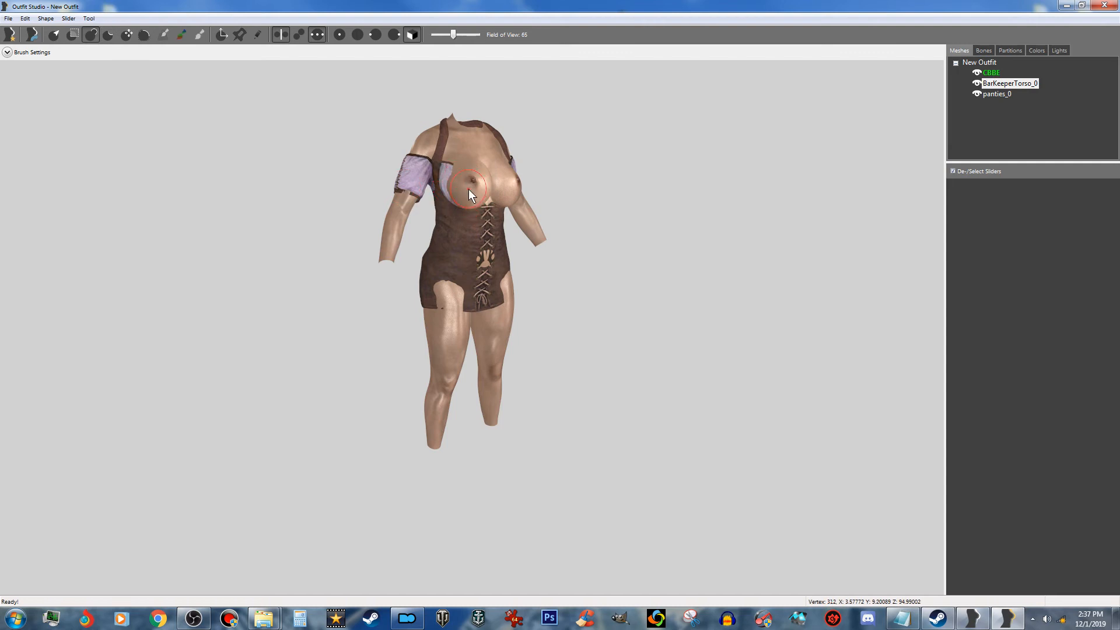
left_click(7, 52)
left_click_drag(174, 71, 212, 75)
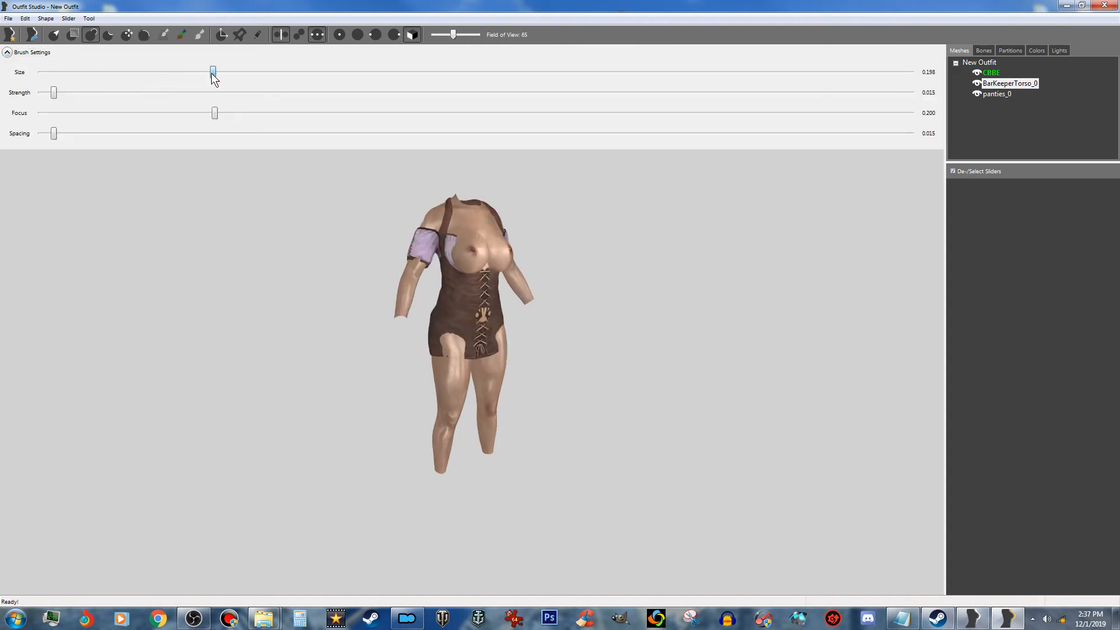
left_click(7, 51)
Step: Inflate the bust of BarKeeperTorso_0 until the purple fabric covers the breasts
scroll(256, 159, "up", 3)
middle_click_drag(258, 170, 281, 335)
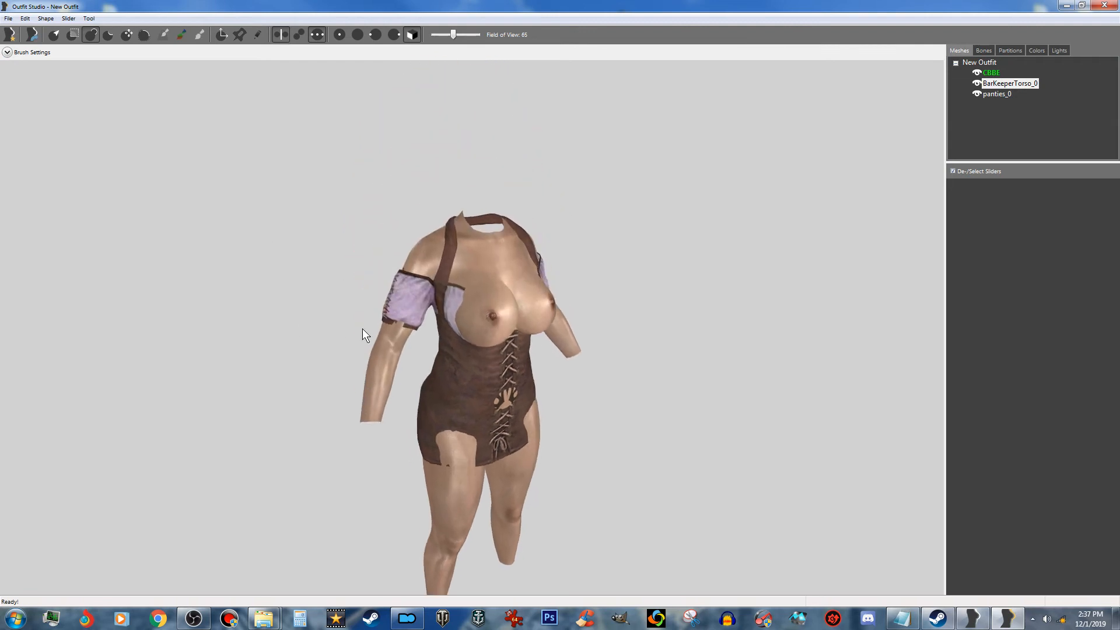
left_click(413, 314)
left_click(499, 320)
mouse_move(486, 321)
left_mouse_down()
mouse_move(474, 318)
mouse_move(500, 307)
left_mouse_up()
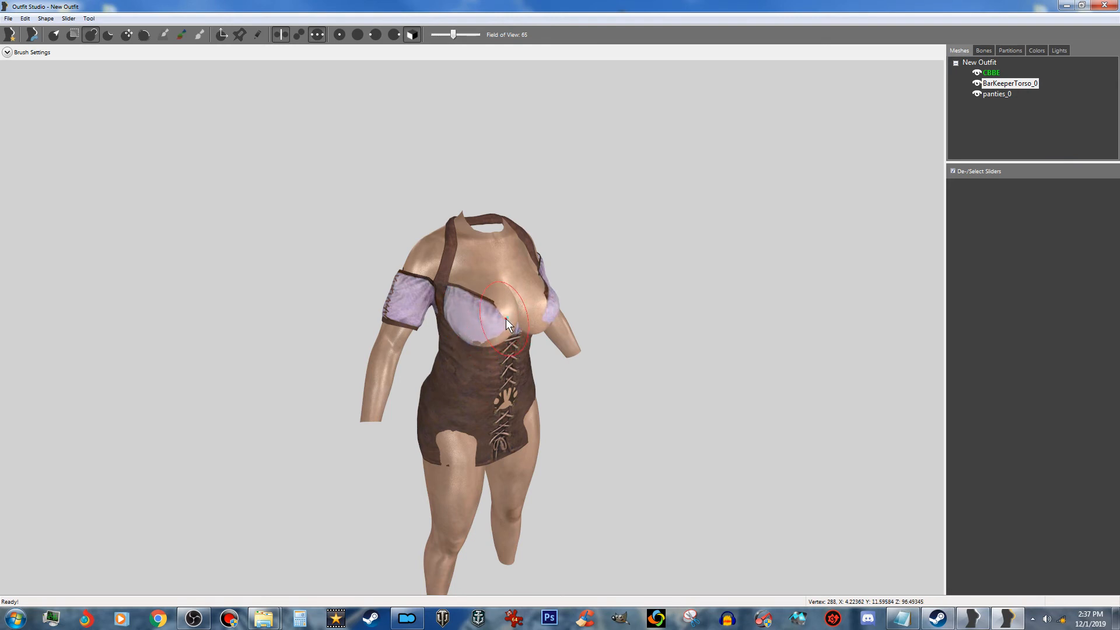
scroll(500, 328, "up", 4)
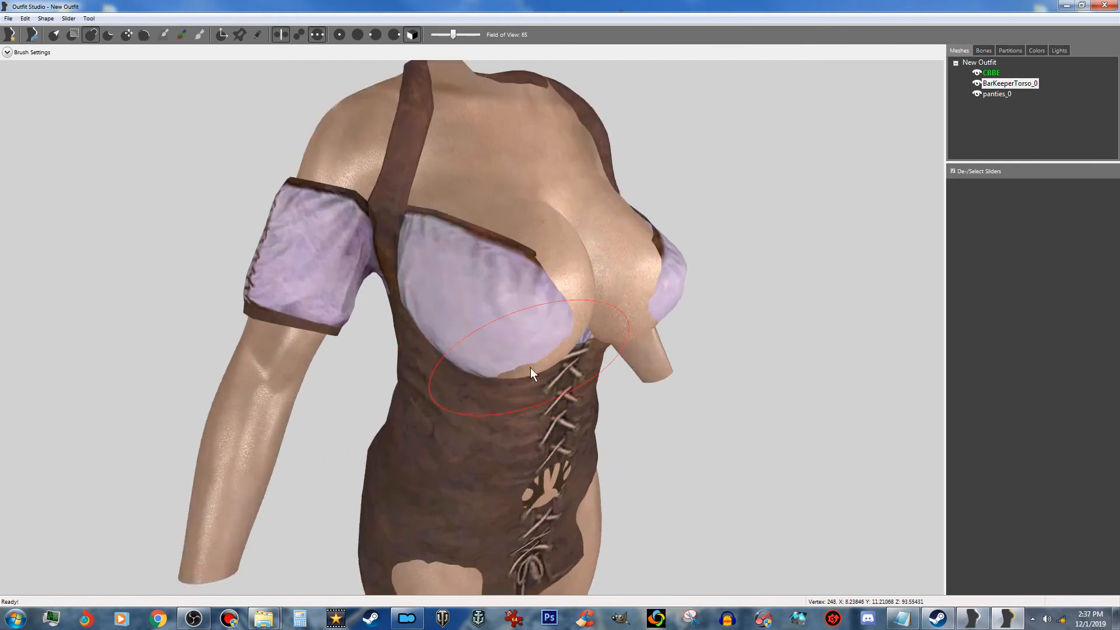
right_click_drag(545, 363, 514, 313)
mouse_move(514, 312)
left_mouse_down()
mouse_move(534, 290)
mouse_move(512, 290)
mouse_move(540, 282)
mouse_move(512, 265)
mouse_move(576, 251)
mouse_move(453, 321)
mouse_move(491, 315)
mouse_move(473, 324)
mouse_move(485, 325)
left_mouse_up()
Step: Inflate the upper back of the dress along both sides of the lacing to clear the skin
right_click_drag(516, 321, 758, 316)
left_click(447, 243)
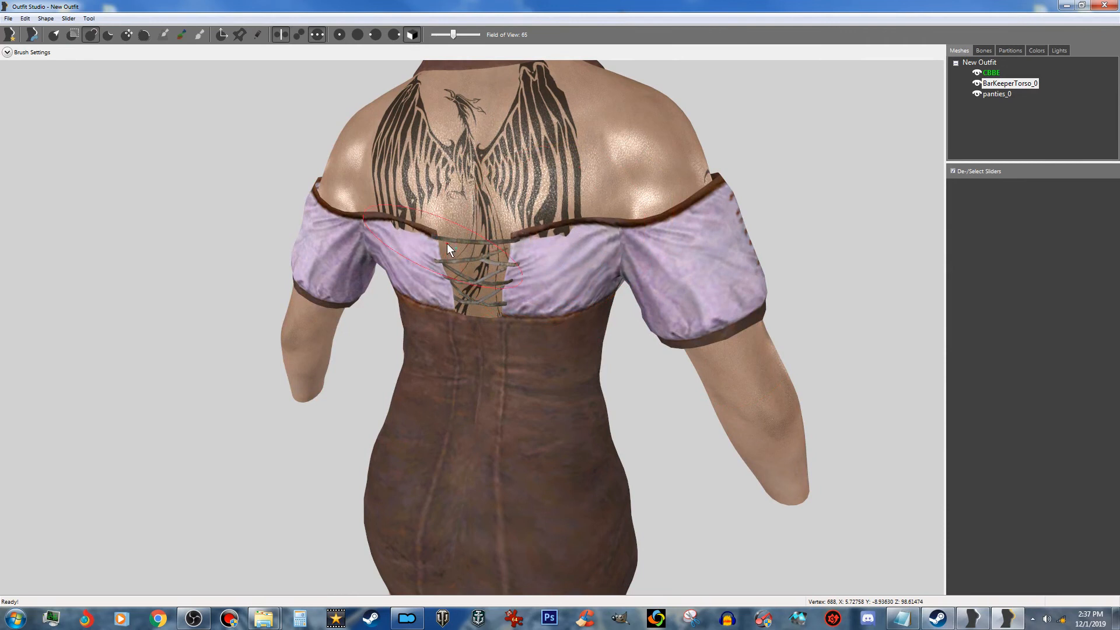
left_click(531, 238)
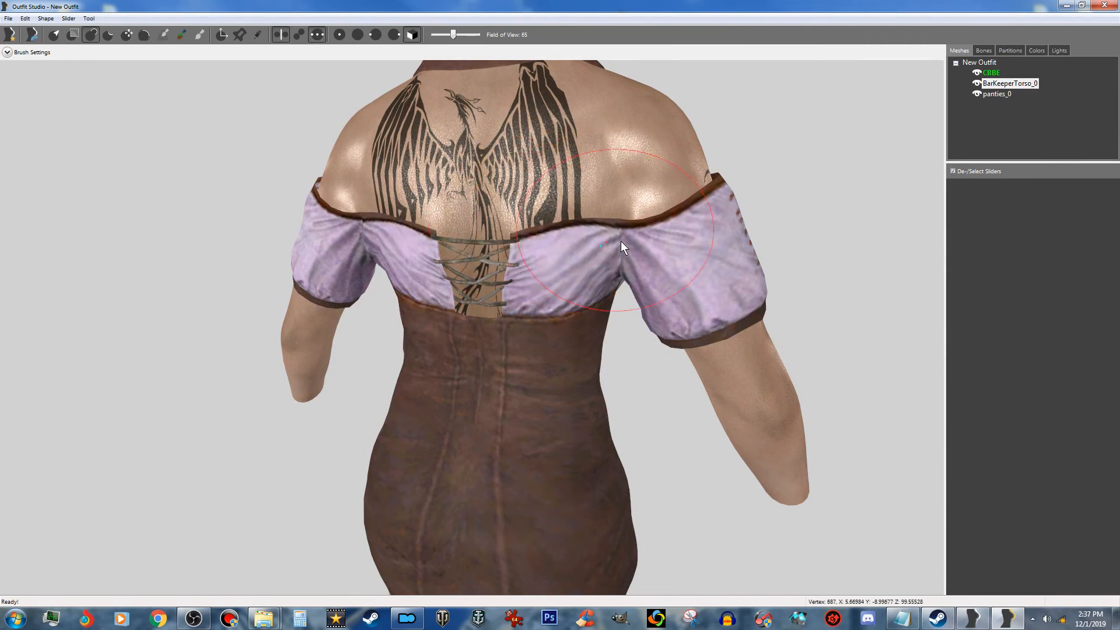
right_click_drag(417, 352, 528, 357)
right_click_drag(427, 253, 722, 272)
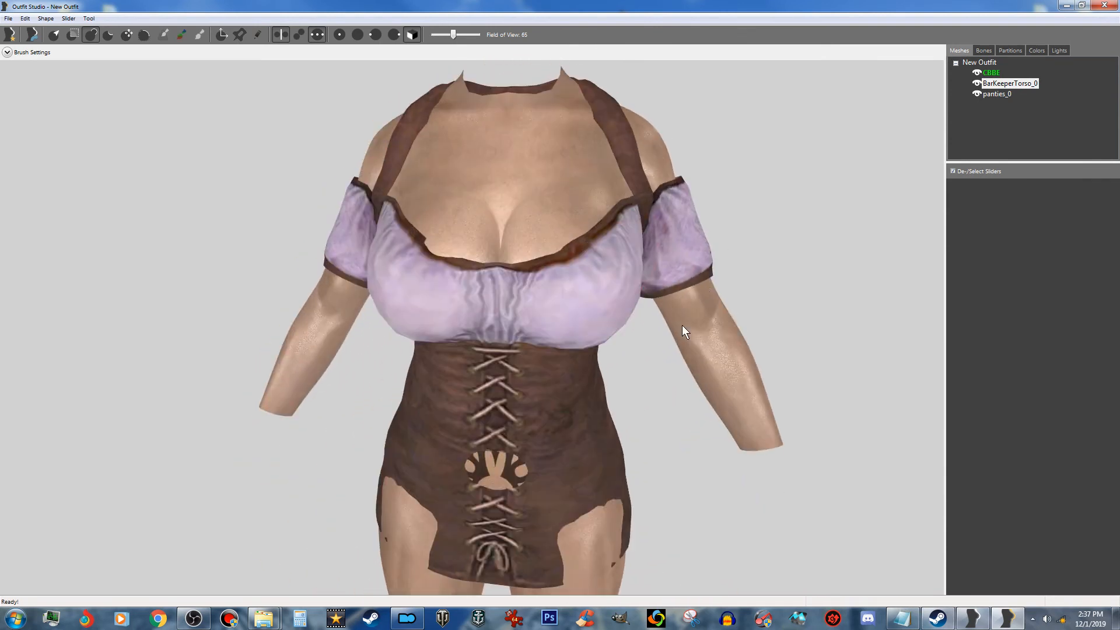
Step: Inflate the front of the corset and skirt to cover the exposed belly and thighs
middle_click_drag(682, 324, 704, 177)
left_click_drag(519, 278, 537, 298)
mouse_move(604, 344)
left_mouse_down()
mouse_move(674, 320)
mouse_move(575, 369)
mouse_move(597, 350)
mouse_move(605, 369)
mouse_move(623, 349)
mouse_move(502, 373)
mouse_move(576, 337)
left_mouse_up()
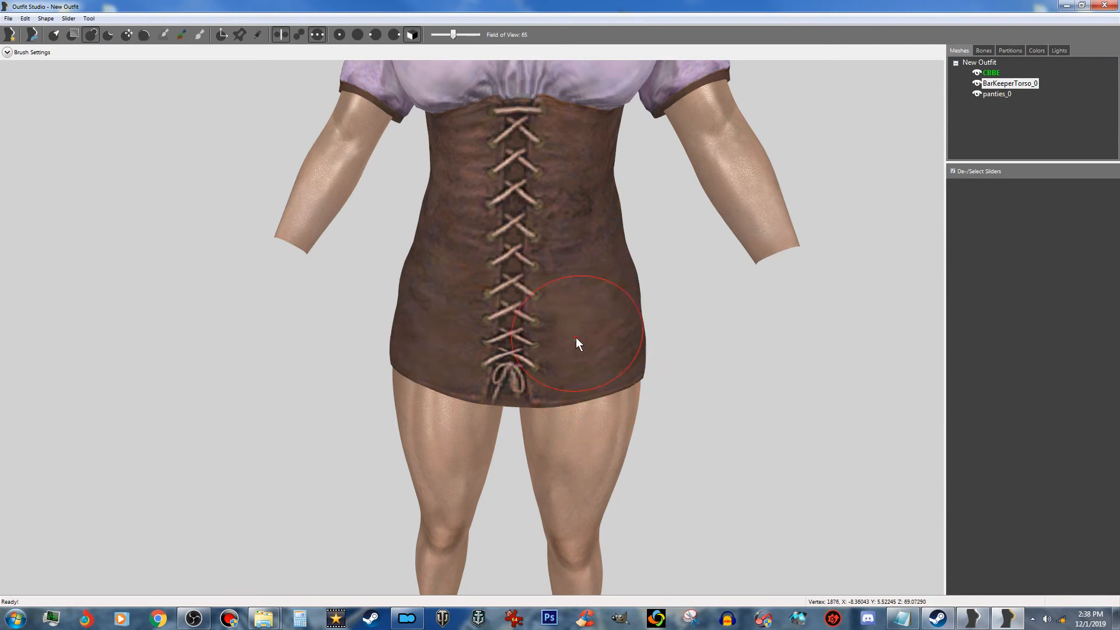
scroll(576, 337, "down", 5)
right_click_drag(573, 307, 893, 318)
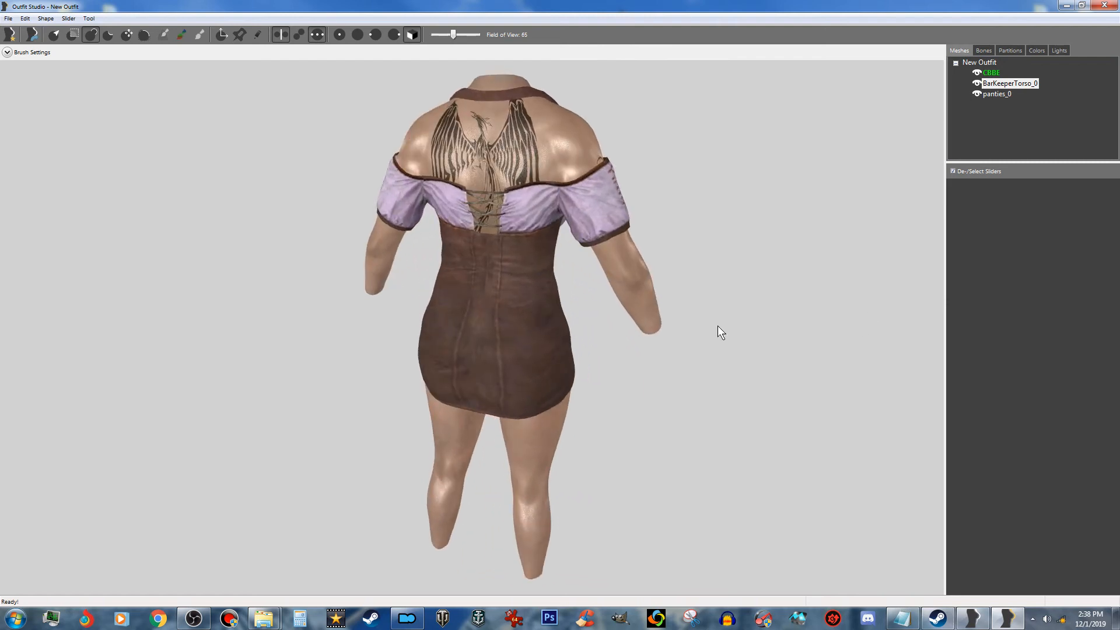
Step: Smooth the back and hips of the skirt using the Smooth brush at strength 0.213
left_click(145, 35)
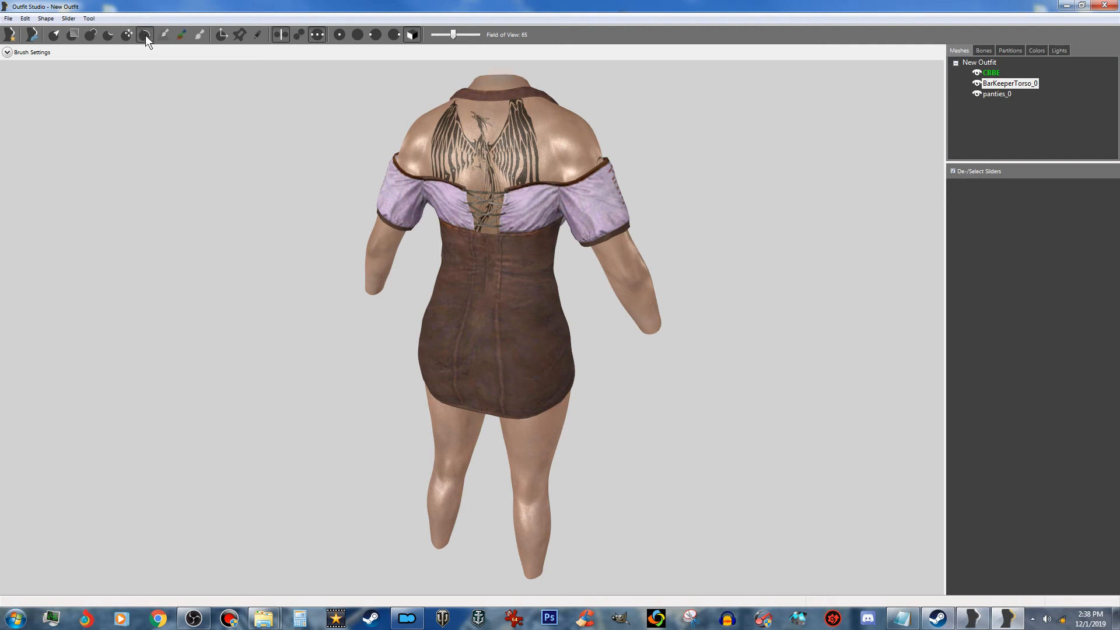
left_click(7, 52)
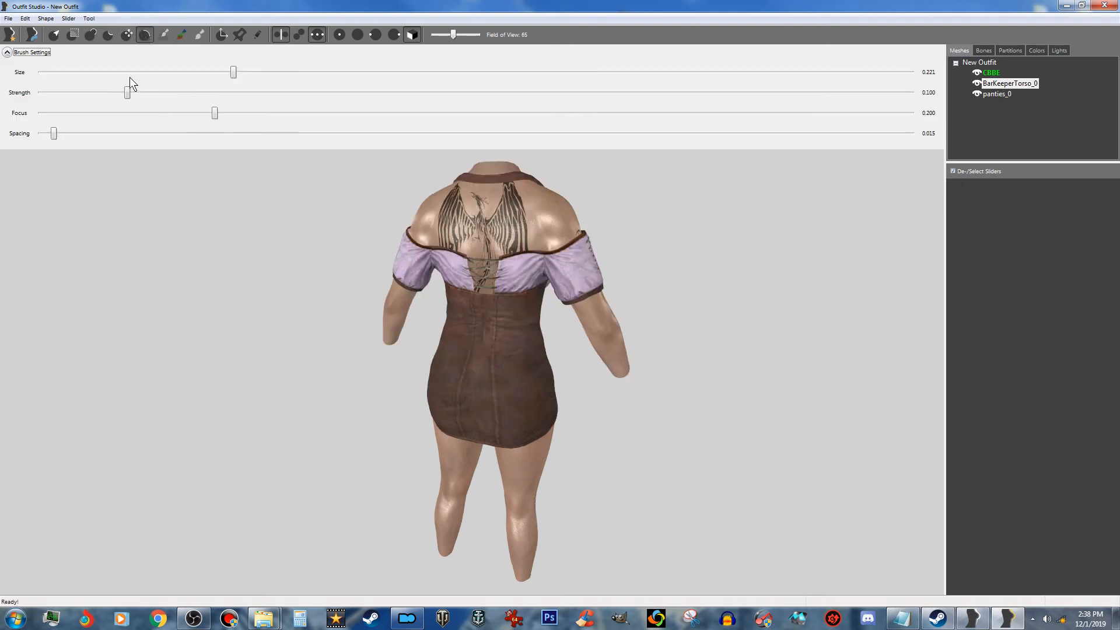
left_click_drag(127, 92, 229, 92)
scroll(344, 344, "up", 5)
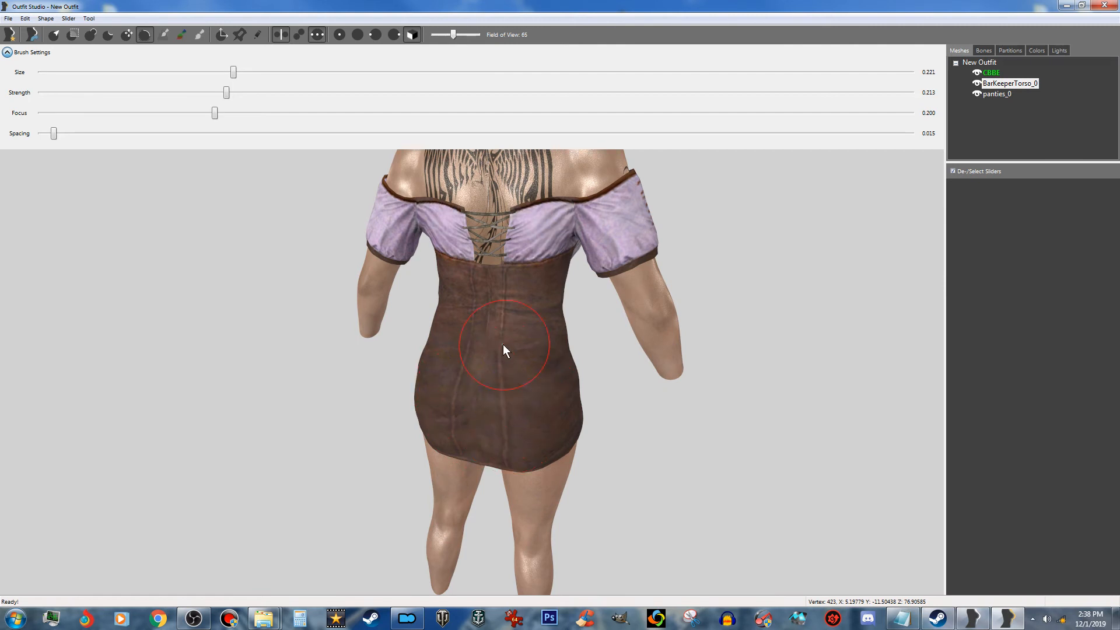
right_click_drag(470, 397, 550, 391)
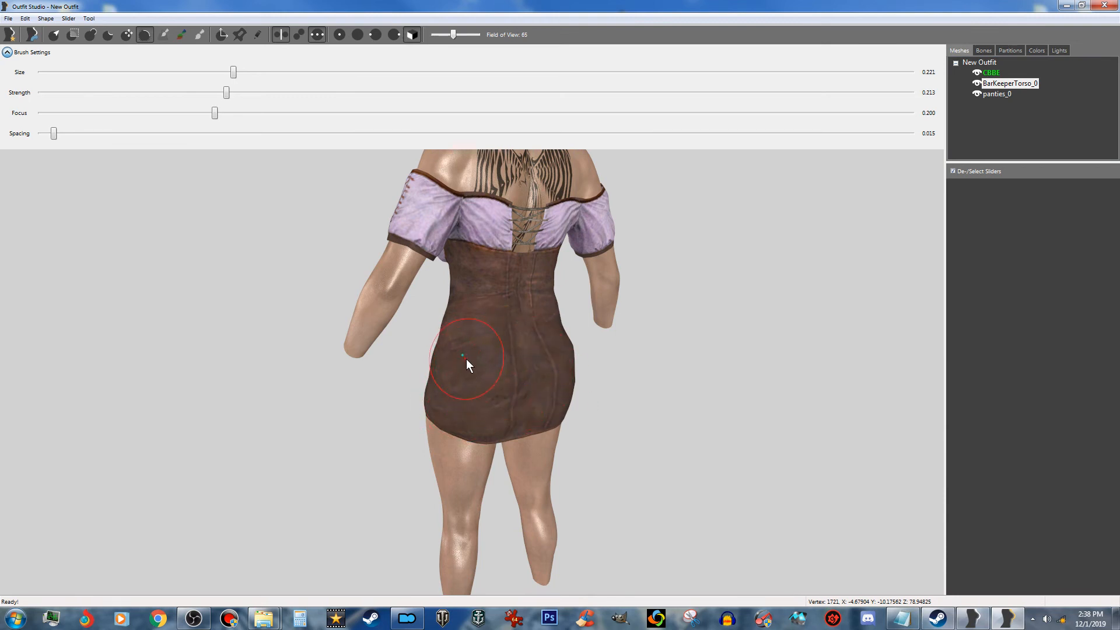
scroll(494, 337, "up", 8)
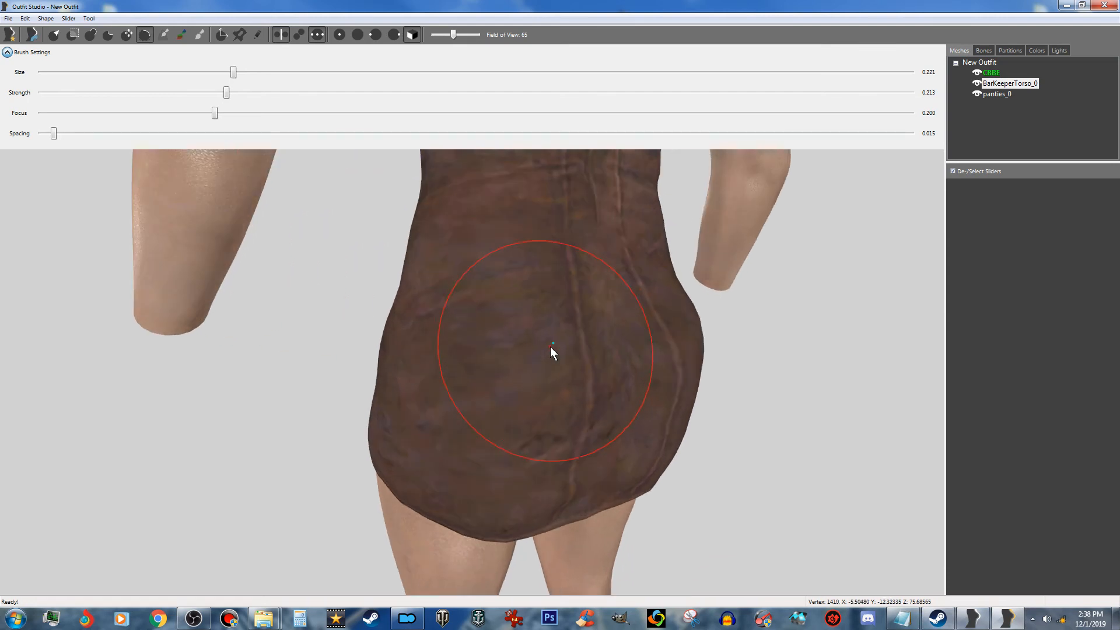
right_click_drag(511, 347, 547, 333)
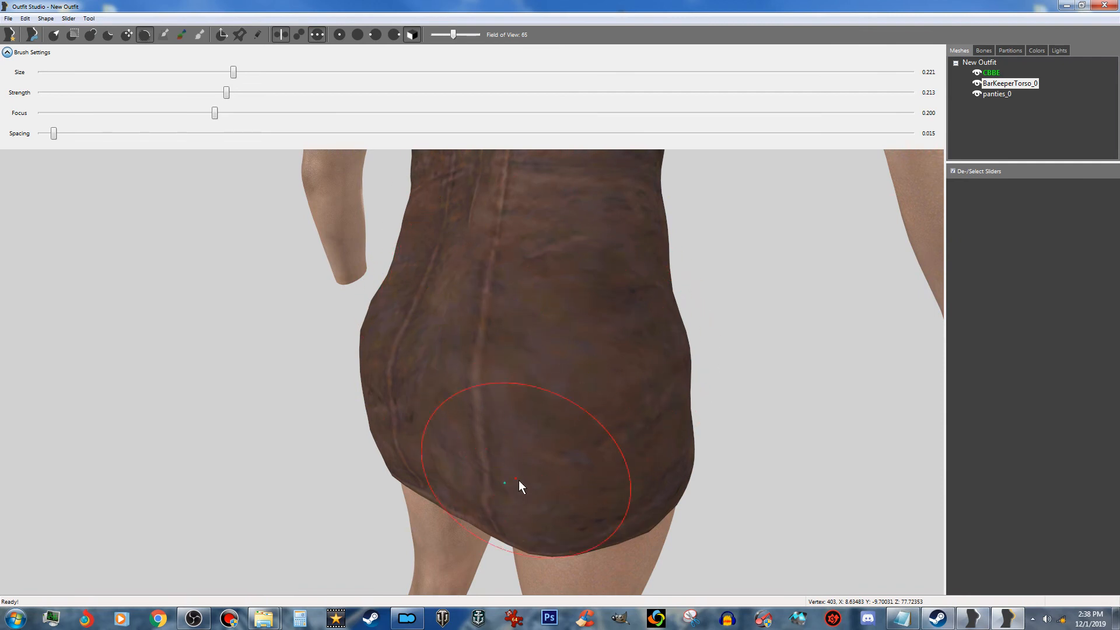
scroll(503, 412, "down", 5)
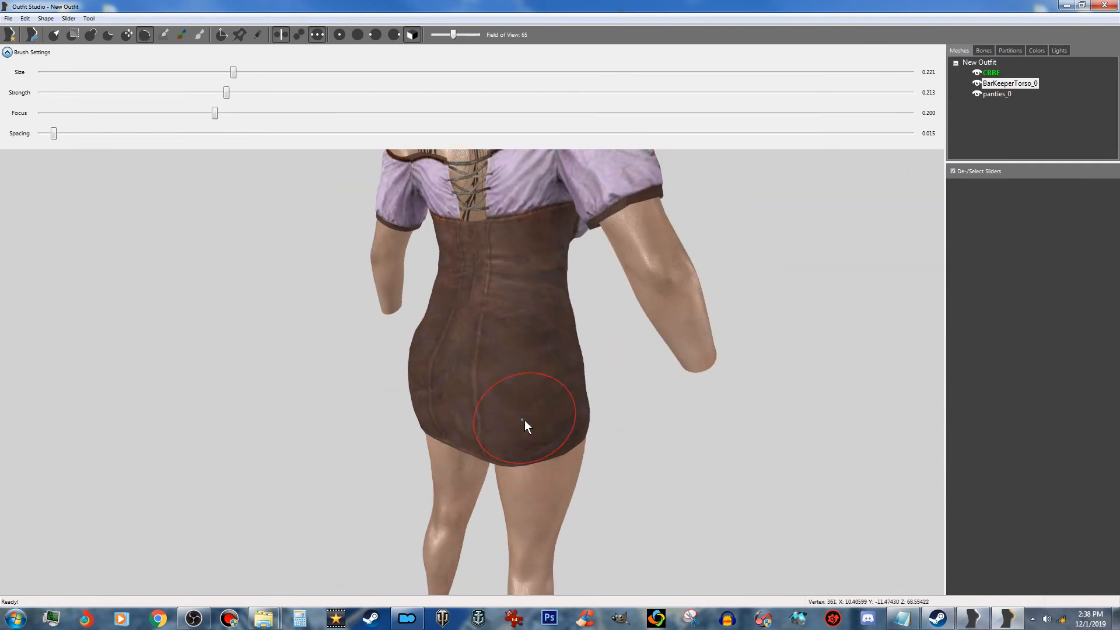
scroll(560, 418, "down", 3)
right_click_drag(600, 409, 351, 418)
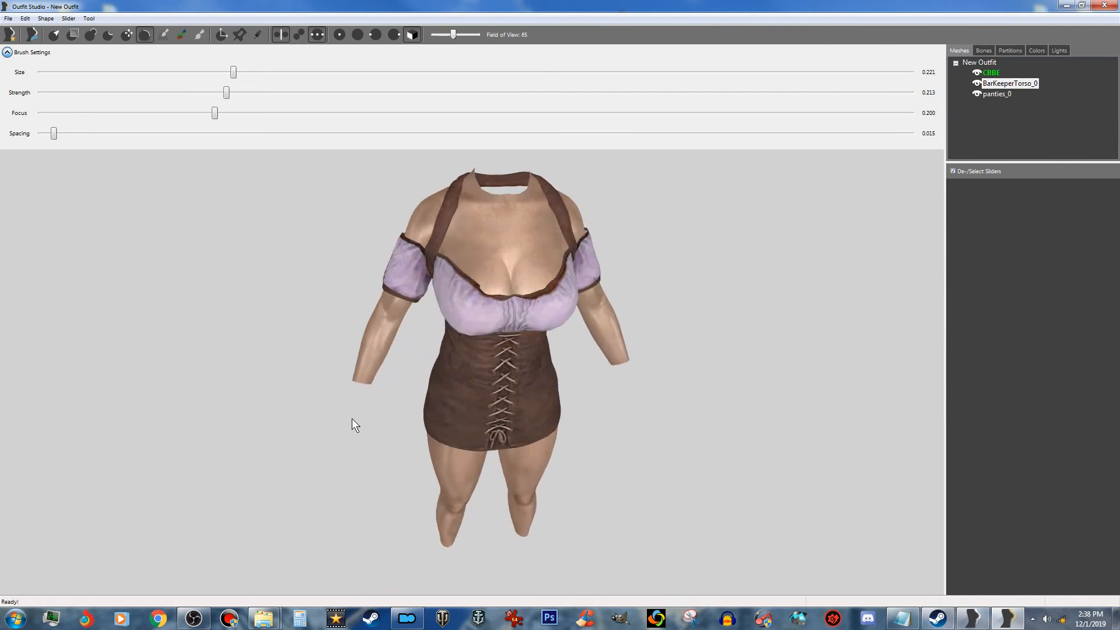
Step: Touch up the bust with the Inflate brush and smooth the bust fabric, neckline and shoulder straps
scroll(361, 418, "up", 5)
left_click(88, 36)
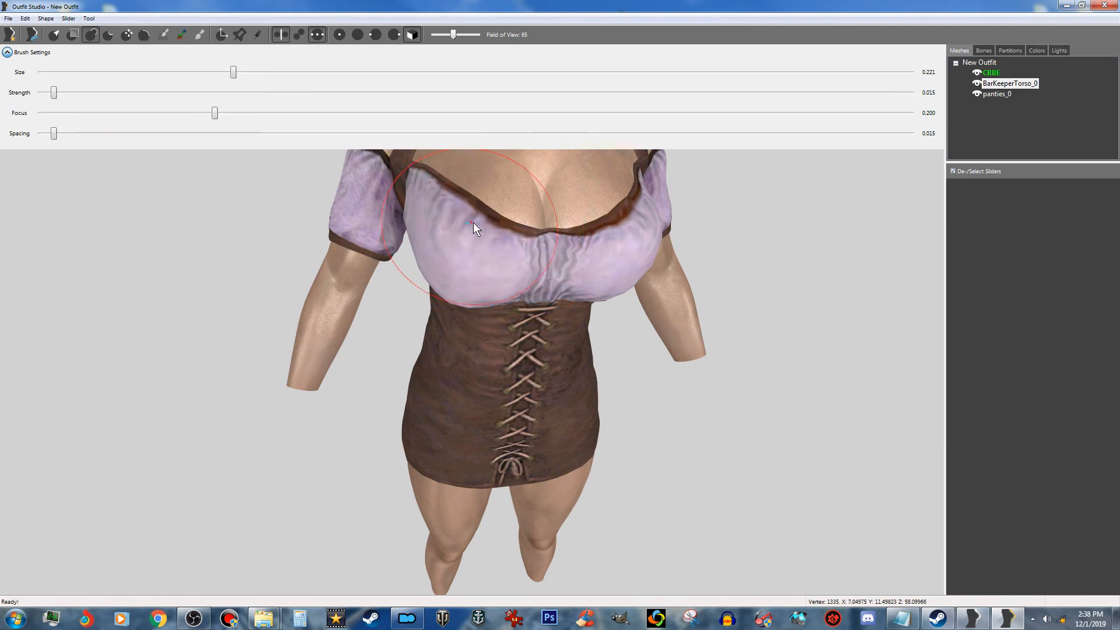
left_click(147, 35)
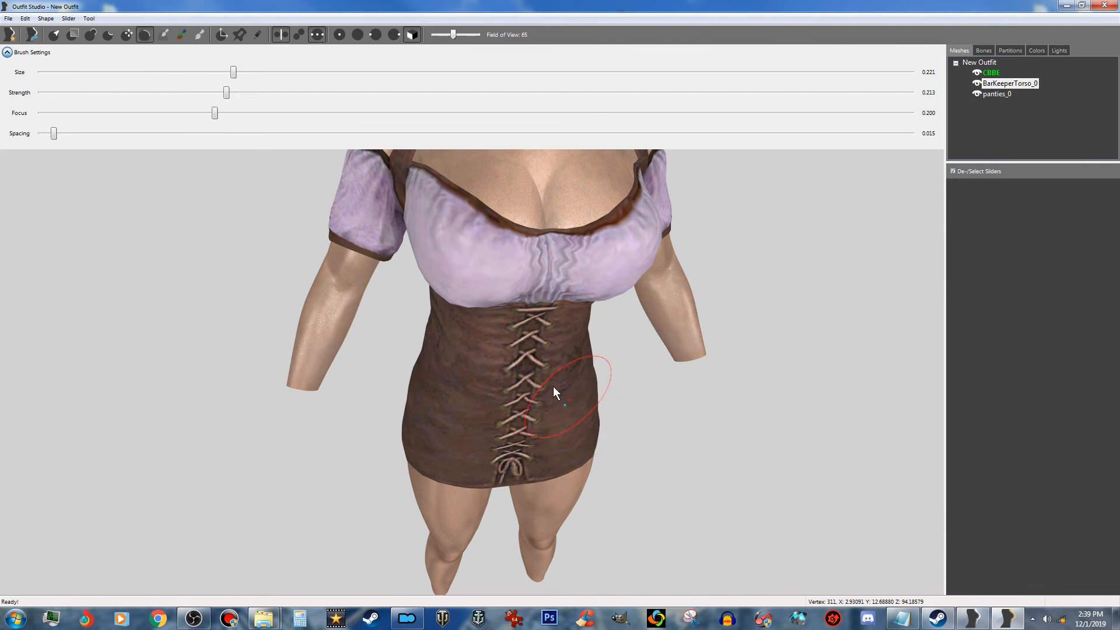
right_click_drag(459, 332, 532, 328)
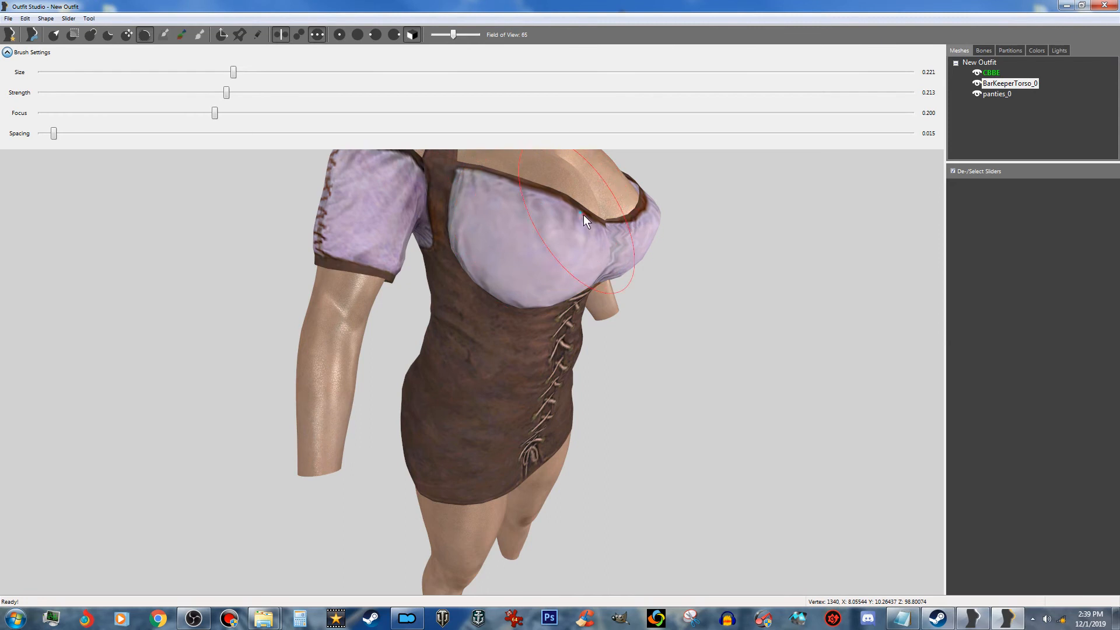
right_click_drag(482, 235, 369, 243)
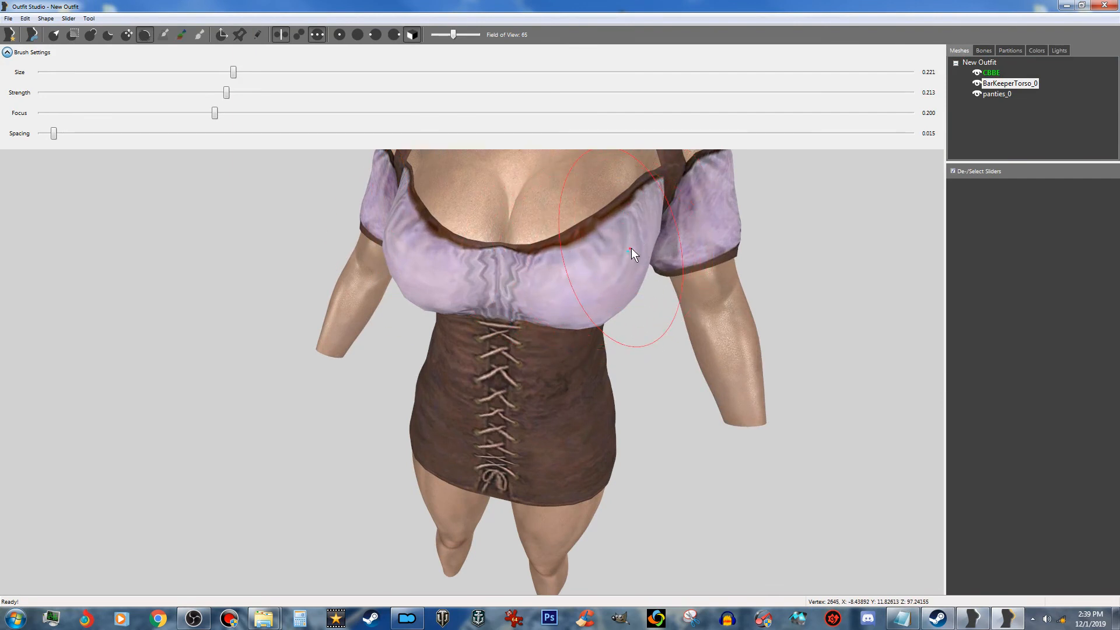
mouse_move(614, 230)
right_mouse_down()
mouse_move(554, 267)
mouse_move(511, 261)
right_mouse_up()
scroll(512, 261, "down", 3)
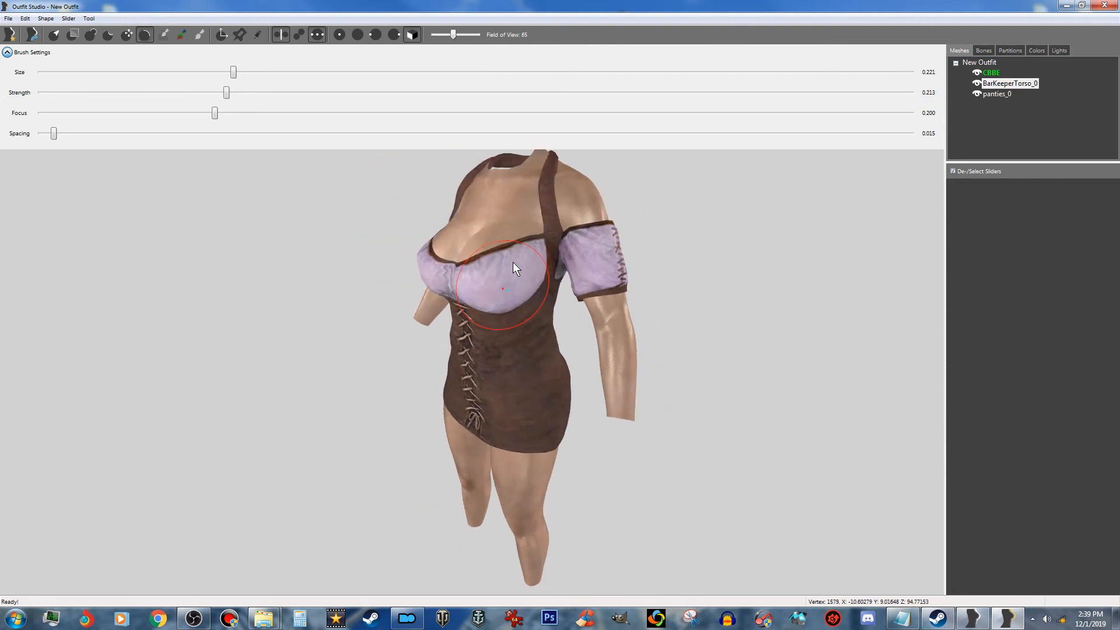
right_click_drag(379, 370, 497, 390)
scroll(471, 382, "up", 3)
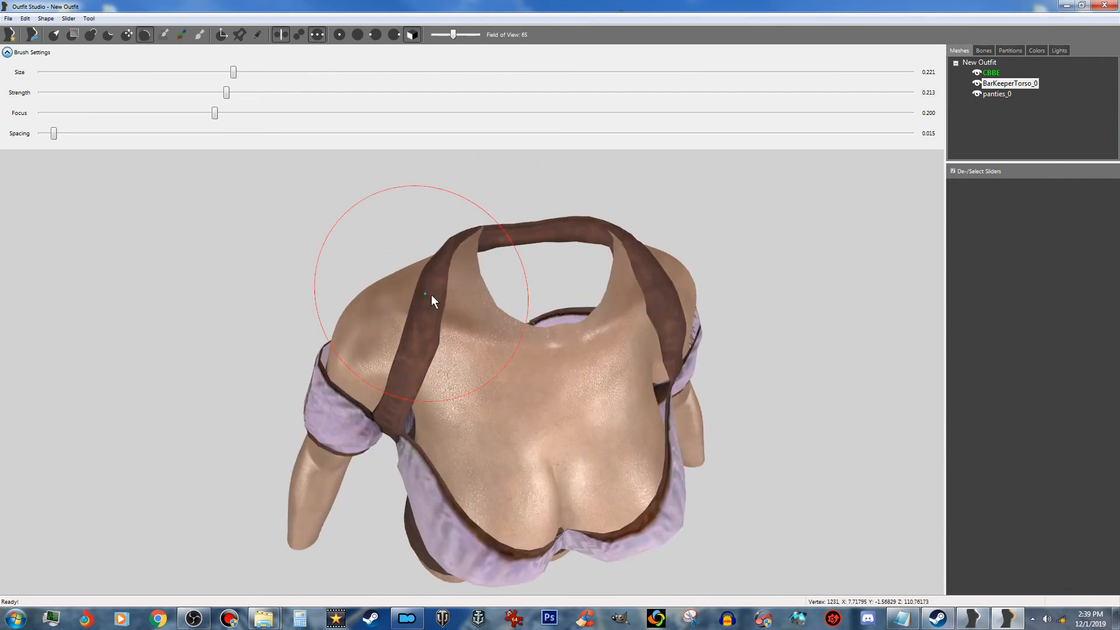
mouse_move(406, 385)
right_mouse_down()
mouse_move(441, 382)
mouse_move(448, 395)
mouse_move(522, 379)
mouse_move(601, 382)
mouse_move(576, 369)
mouse_move(467, 365)
mouse_move(394, 378)
mouse_move(382, 368)
right_mouse_up()
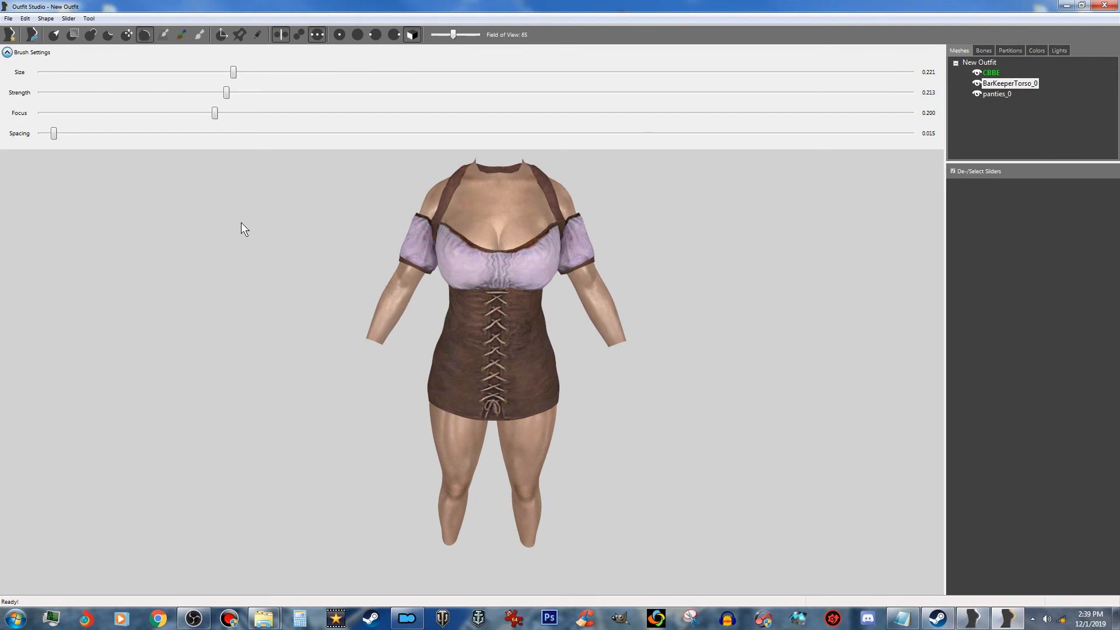
Step: Conform the selected BarKeeperTorso_0 shape using the Even Movement preset
left_click(68, 18)
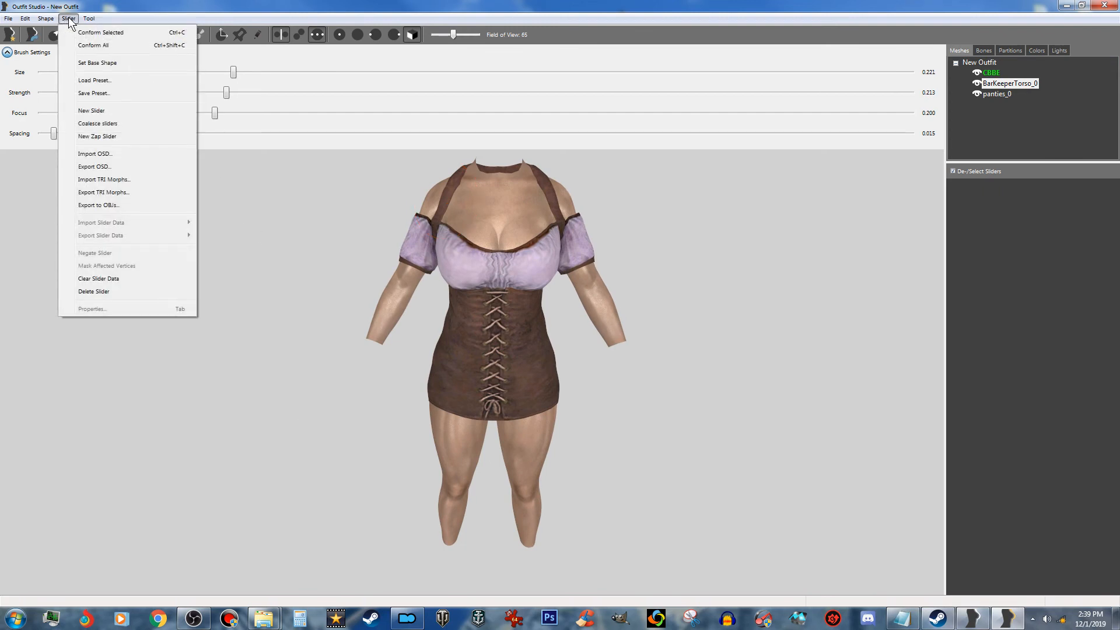
left_click(120, 34)
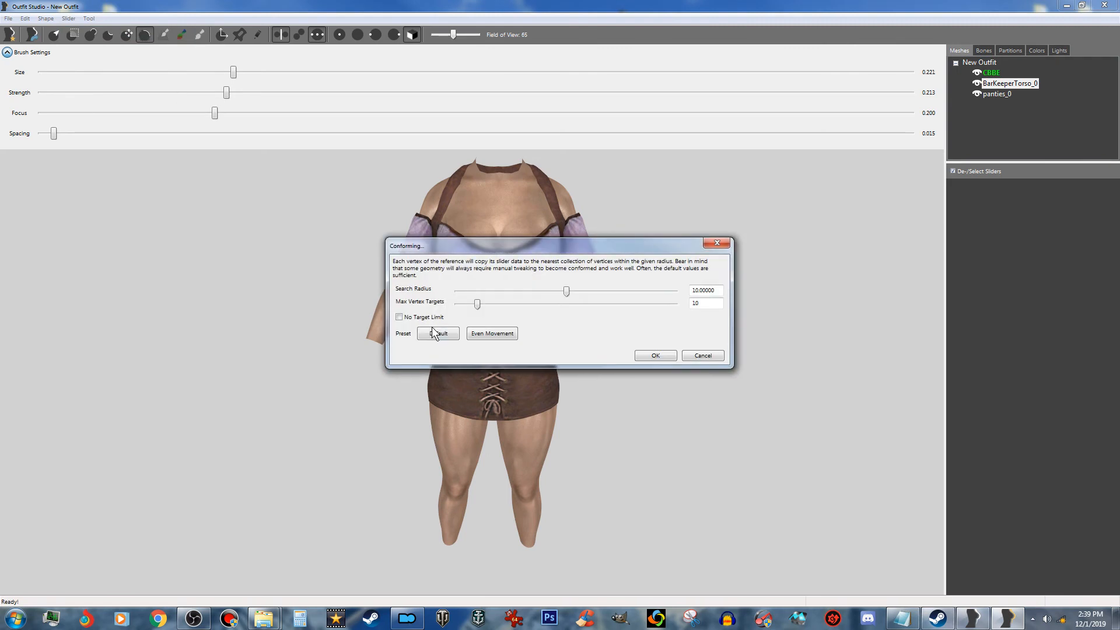
left_click(492, 333)
left_click(665, 354)
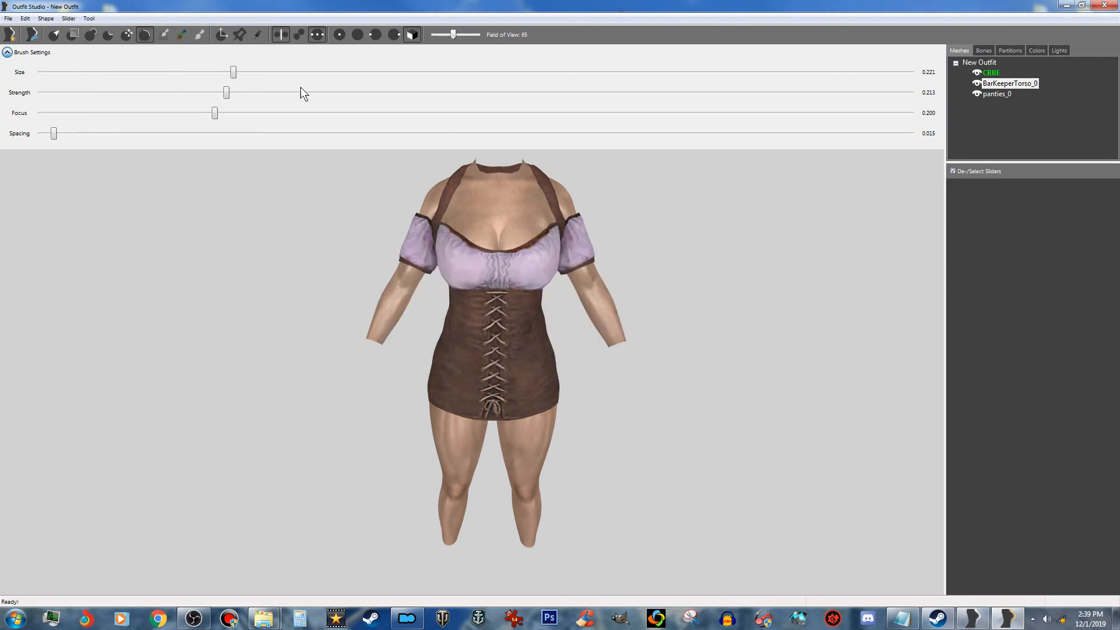
Step: Conform all shapes with the No Target Limit option and set the base shape
left_click(68, 18)
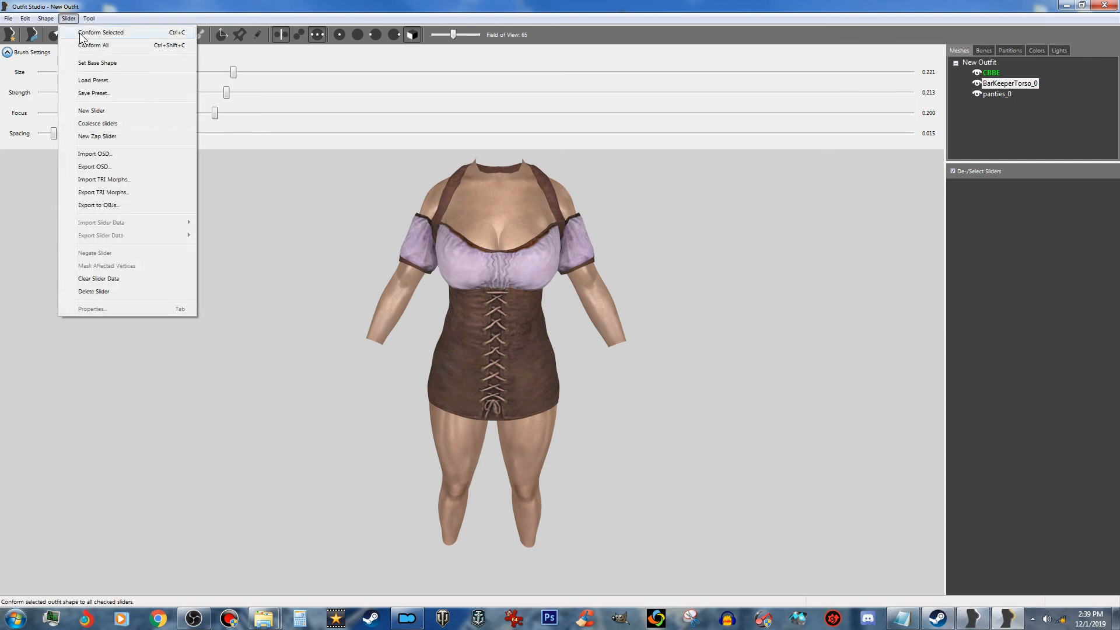
left_click(92, 46)
left_click(399, 317)
left_click(658, 354)
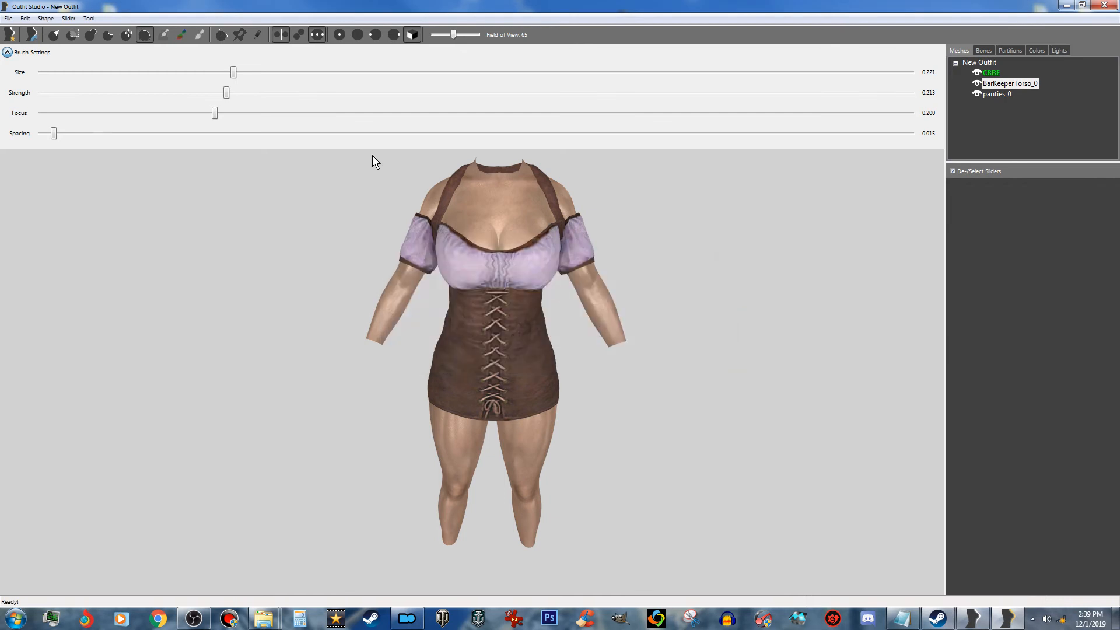
left_click(68, 19)
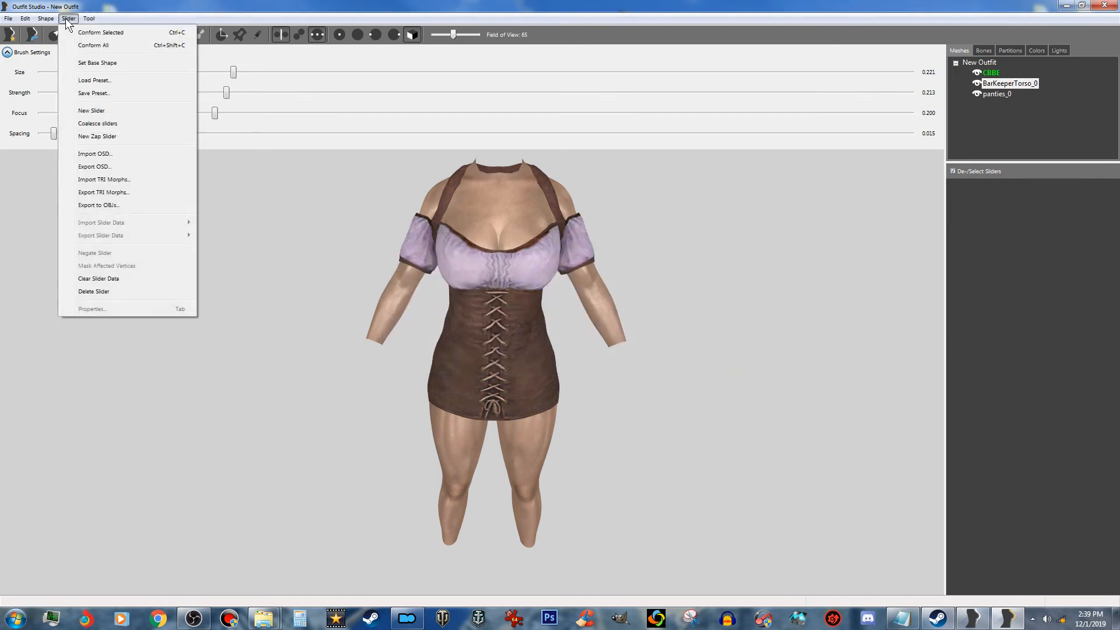
left_click(95, 65)
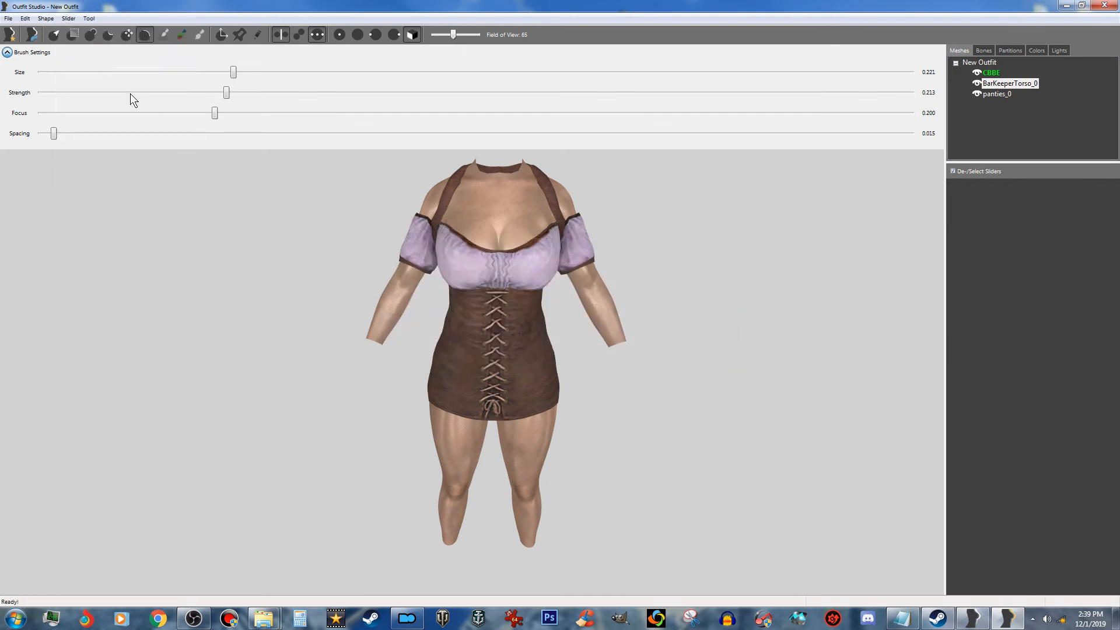
Step: Save the project under the display name 000Barkeep01Thana, applying that name to the slider set file, shape data folder and data file
left_click(9, 18)
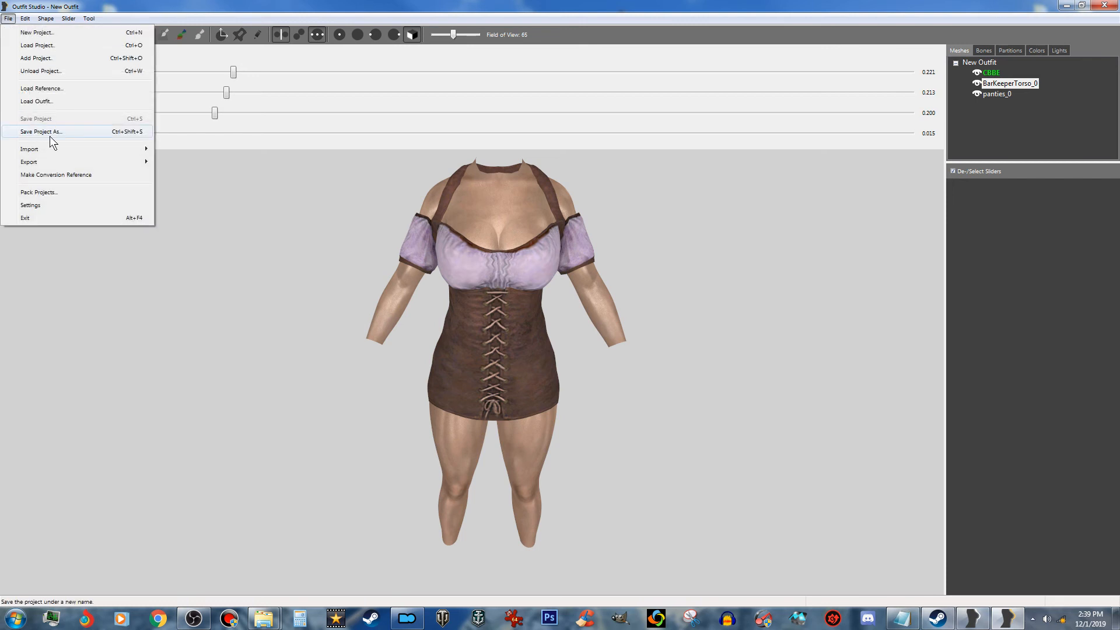
left_click(50, 134)
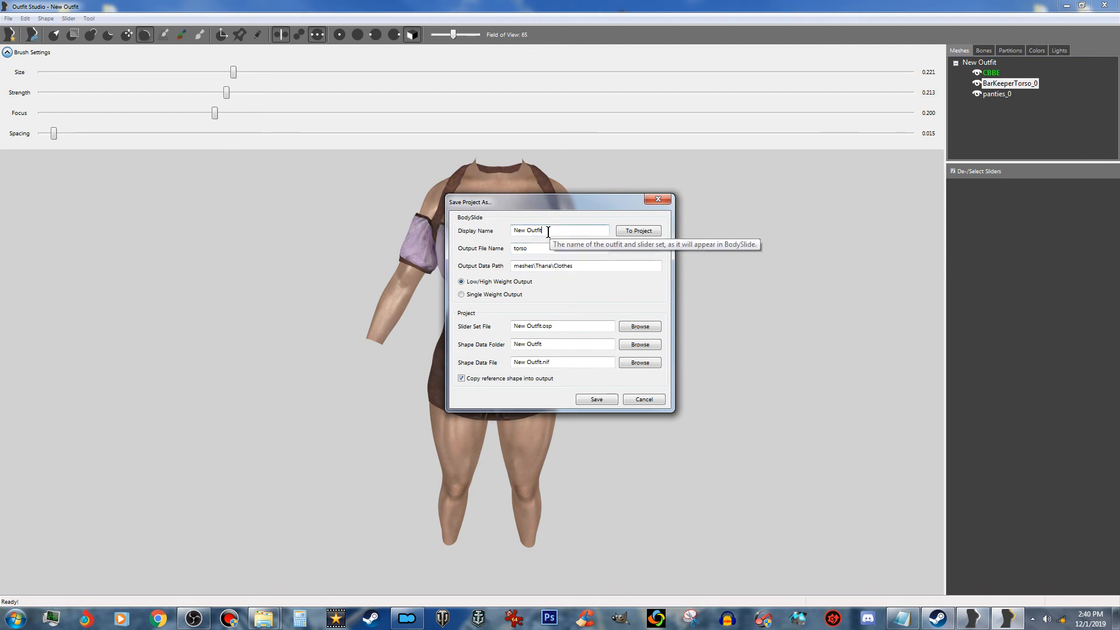
left_click_drag(548, 232, 422, 235)
type("000Barkeep01Thana")
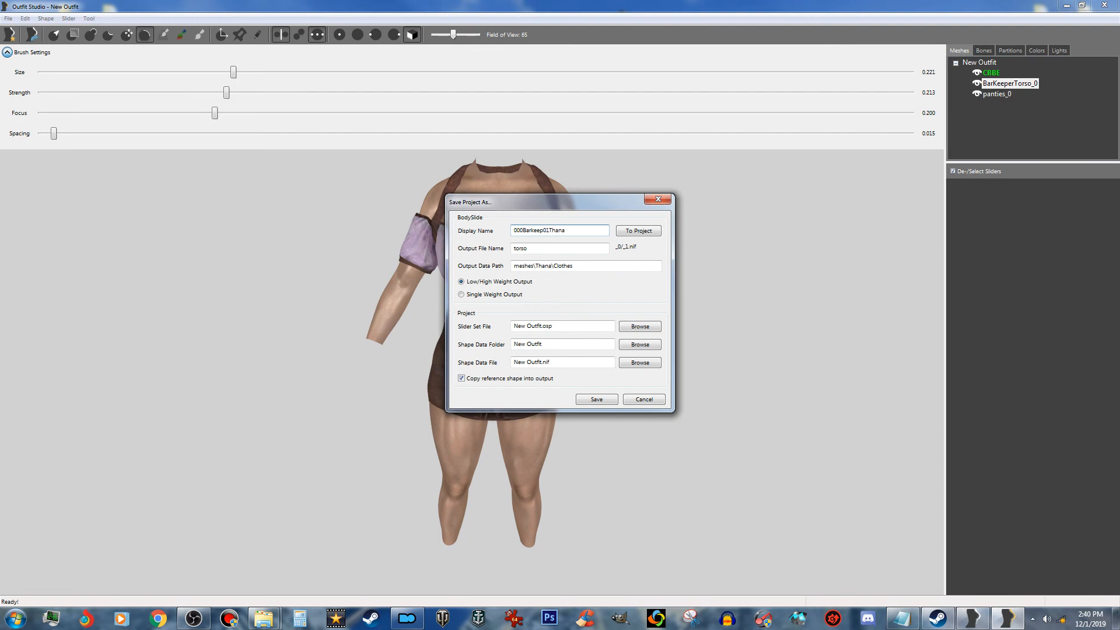
left_click(638, 231)
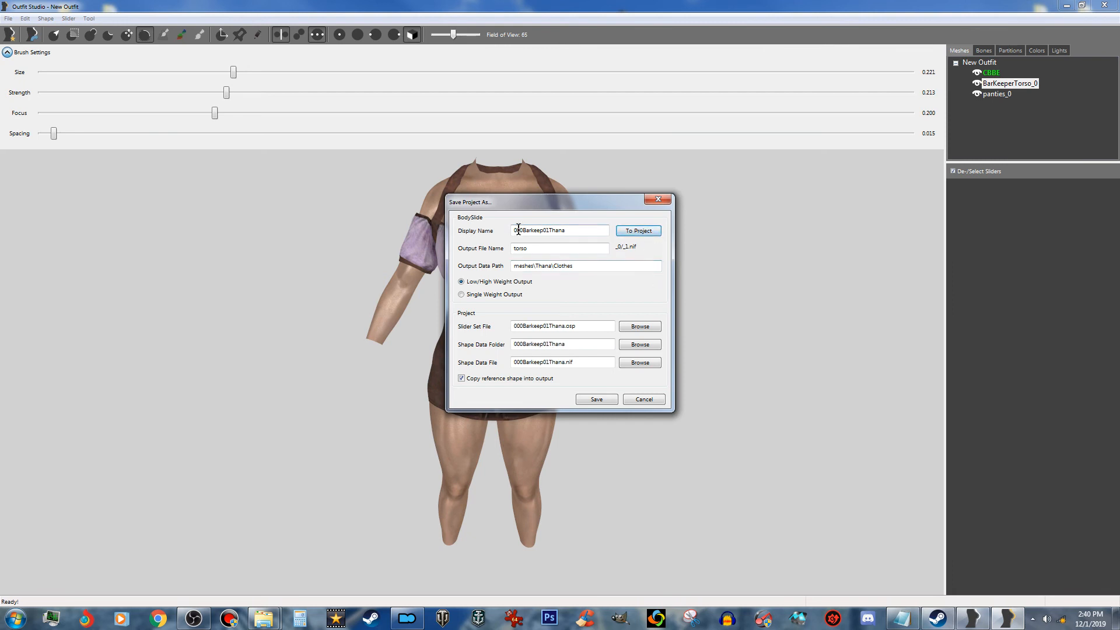
left_click(597, 400)
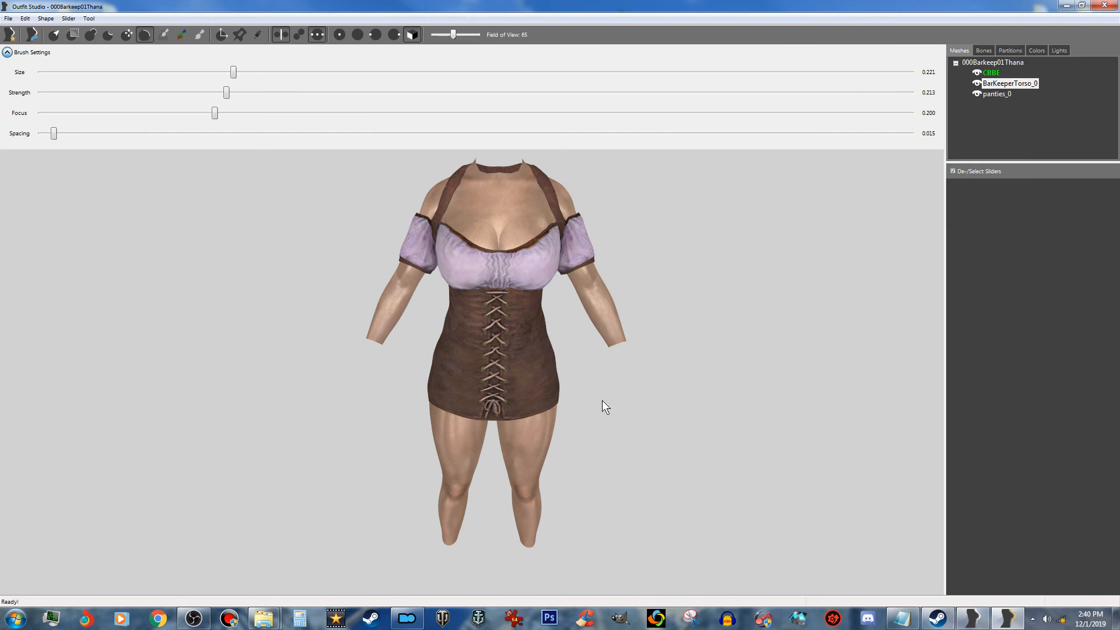
Step: Load shoes_1.nif from the Thana\Clothes meshes folder as an outfit, keeping the other shapes in the project
left_click(8, 18)
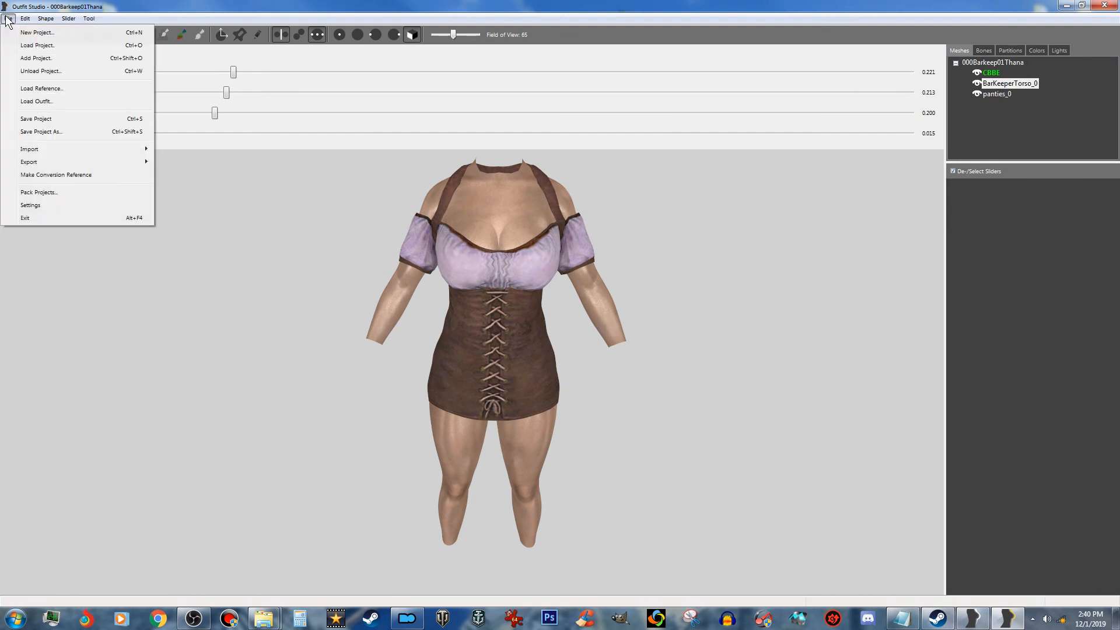
left_click(64, 106)
left_click(497, 309)
left_click(495, 280)
left_click(623, 280)
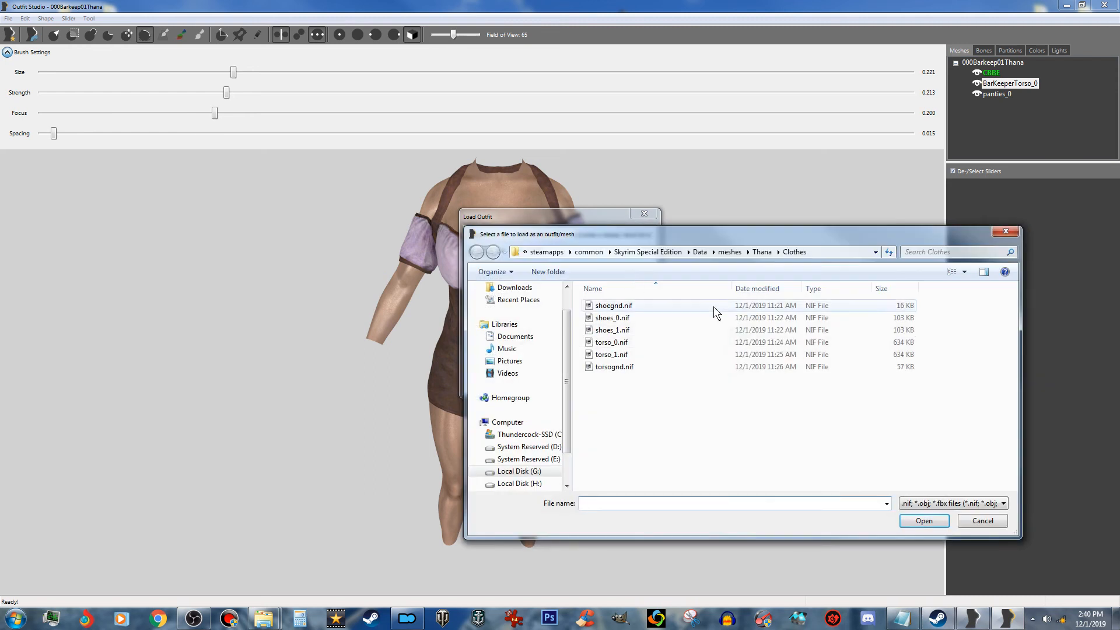
left_click(630, 330)
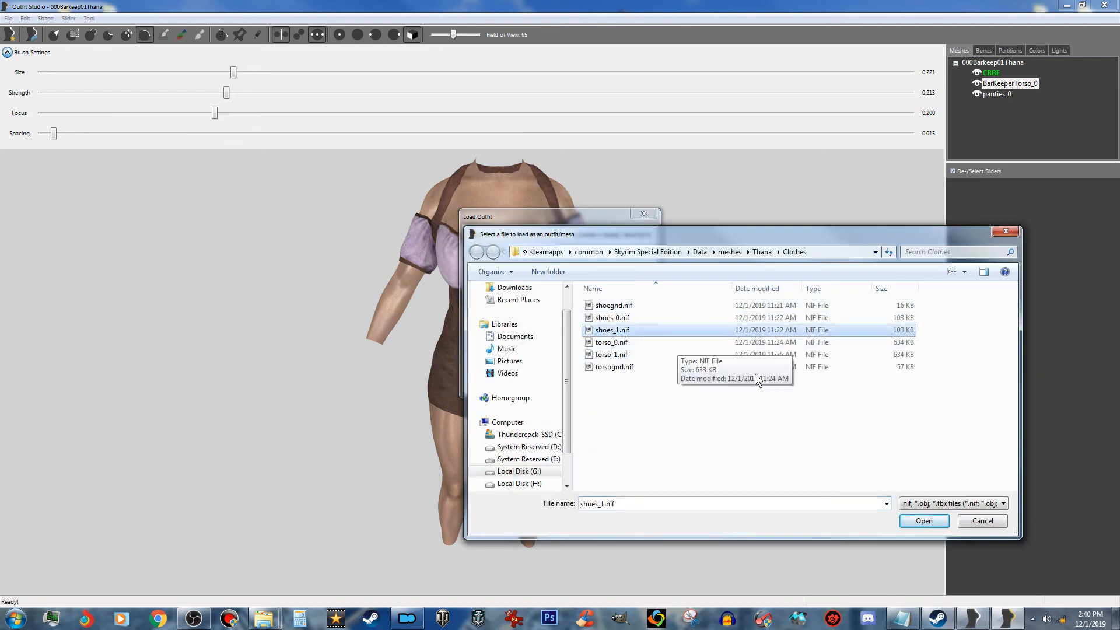
left_click(926, 522)
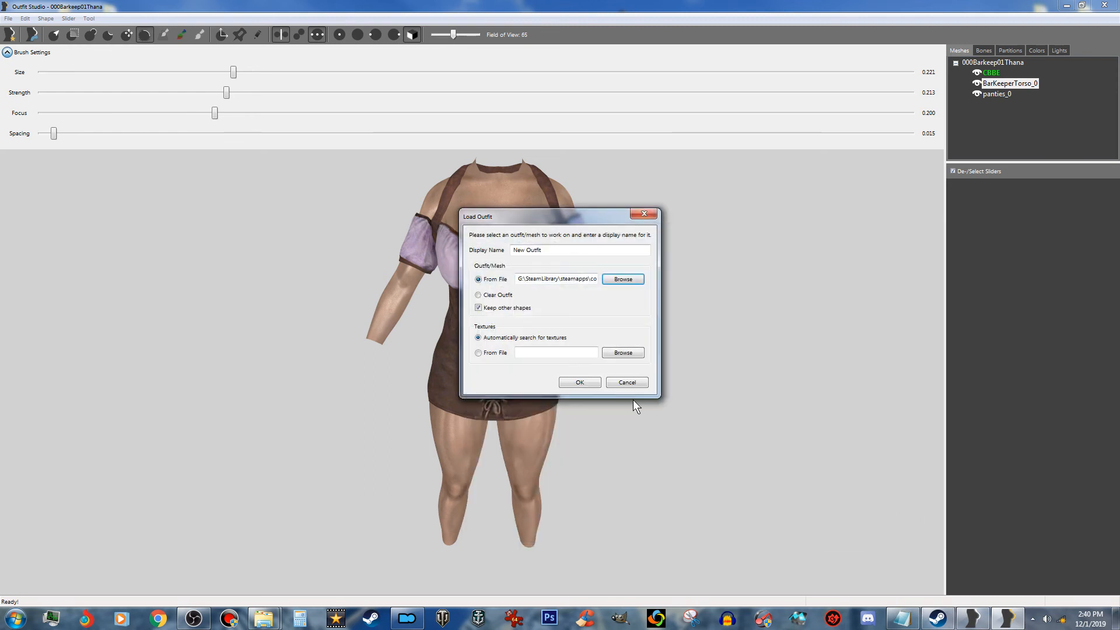
left_click(580, 382)
Step: Select the WenchBoots shape and inflate the backs of the cuffs and calves with the Inflate brush to cover the legs
middle_click_drag(645, 476, 656, 293)
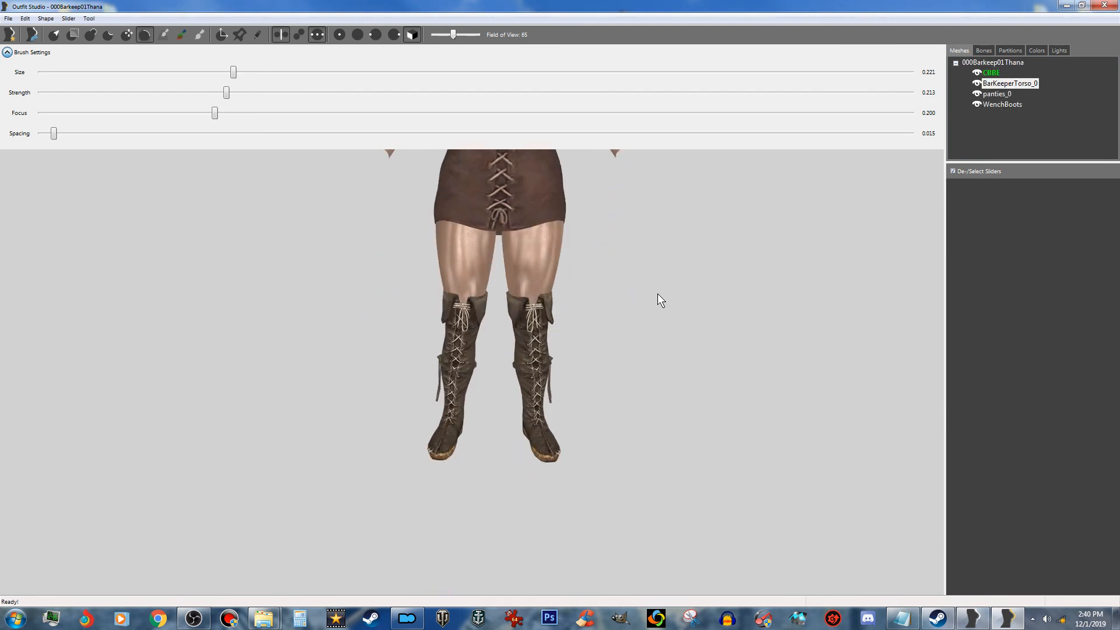
scroll(653, 292, "up", 4)
right_click_drag(660, 310, 951, 307)
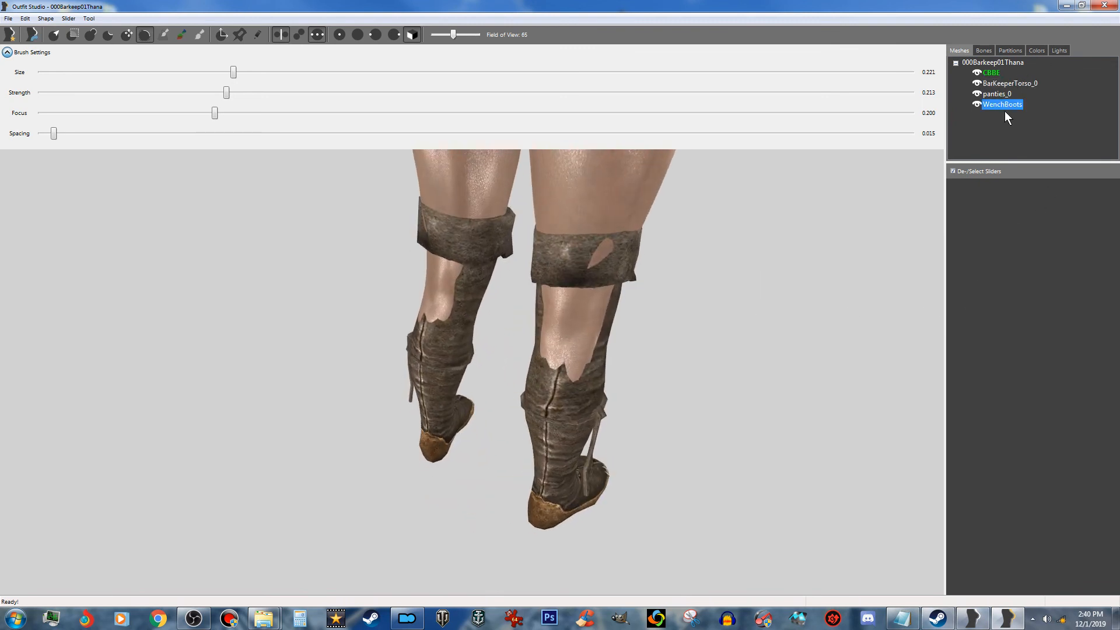
left_click_drag(604, 264, 595, 263)
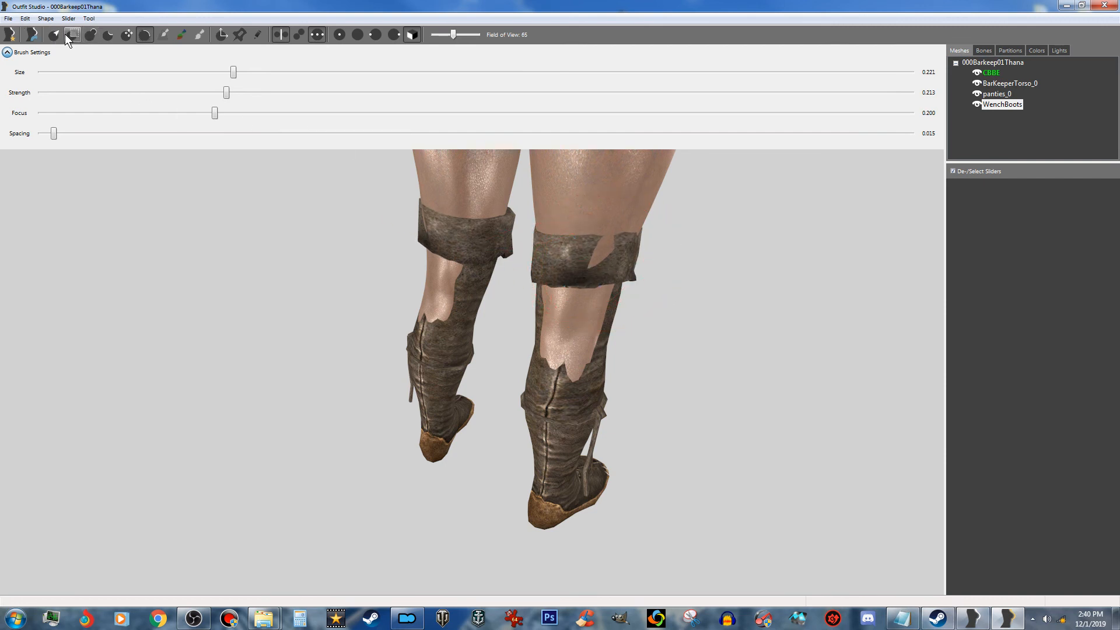
key("ctrl+z")
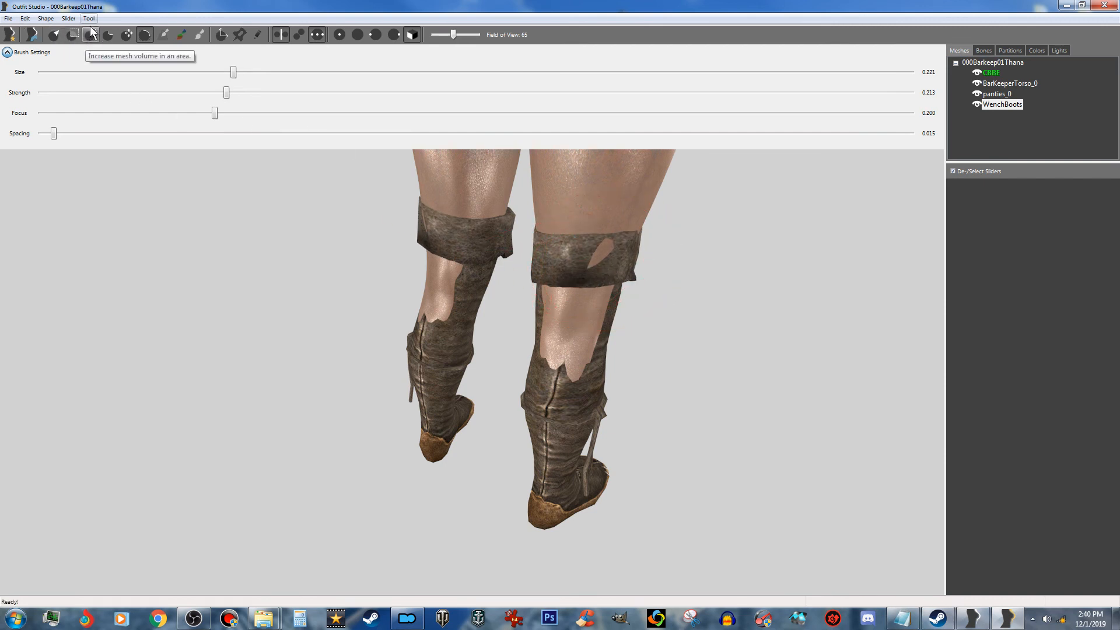
left_click(92, 36)
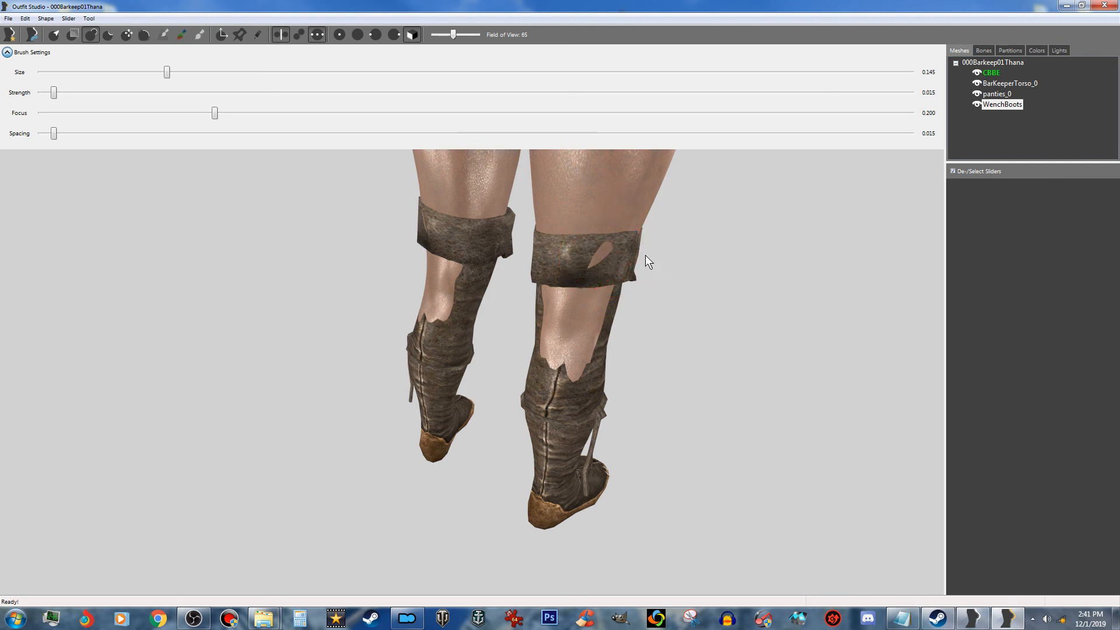
mouse_move(610, 268)
left_mouse_down()
mouse_move(596, 265)
mouse_move(609, 258)
mouse_move(587, 266)
left_mouse_up()
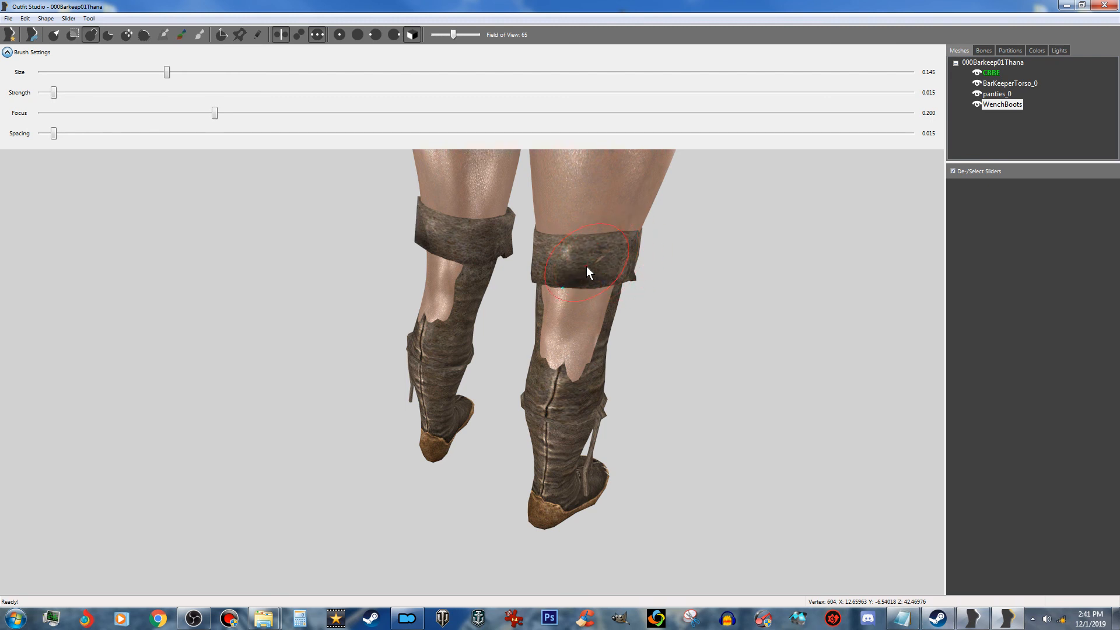
mouse_move(575, 329)
left_mouse_down()
mouse_move(603, 302)
mouse_move(557, 283)
mouse_move(579, 374)
mouse_move(536, 358)
left_mouse_up()
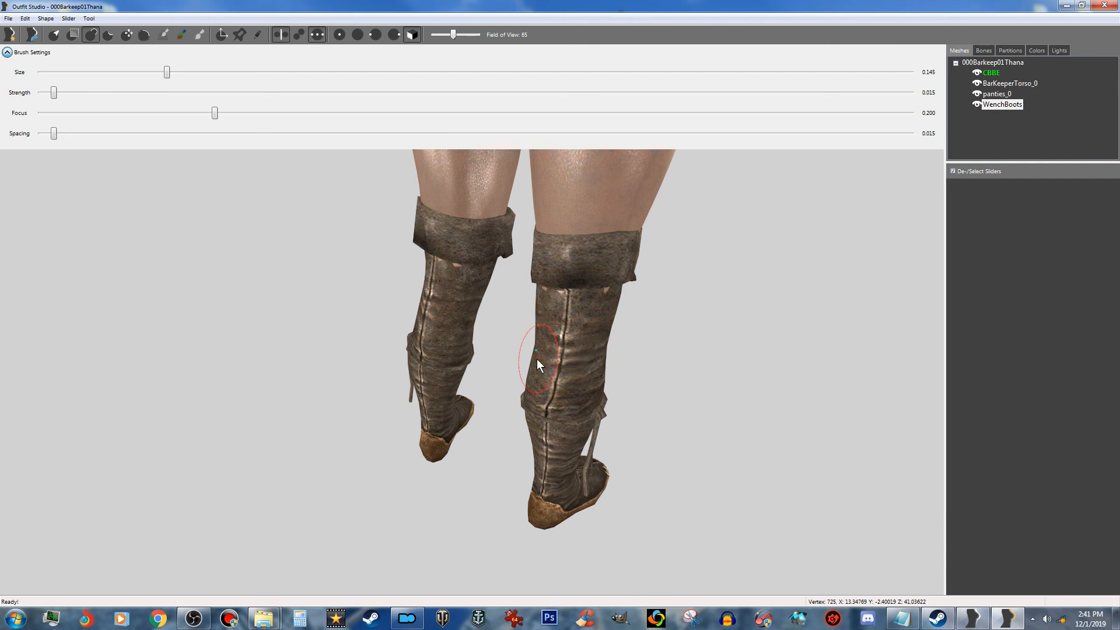
Step: Touch up the inner boot cuffs with the Inflate brush and inspect the boots from all sides for remaining clipping
right_click_drag(624, 357, 664, 367)
mouse_move(588, 338)
right_mouse_down()
mouse_move(564, 351)
mouse_move(563, 317)
mouse_move(495, 295)
mouse_move(437, 300)
right_mouse_up()
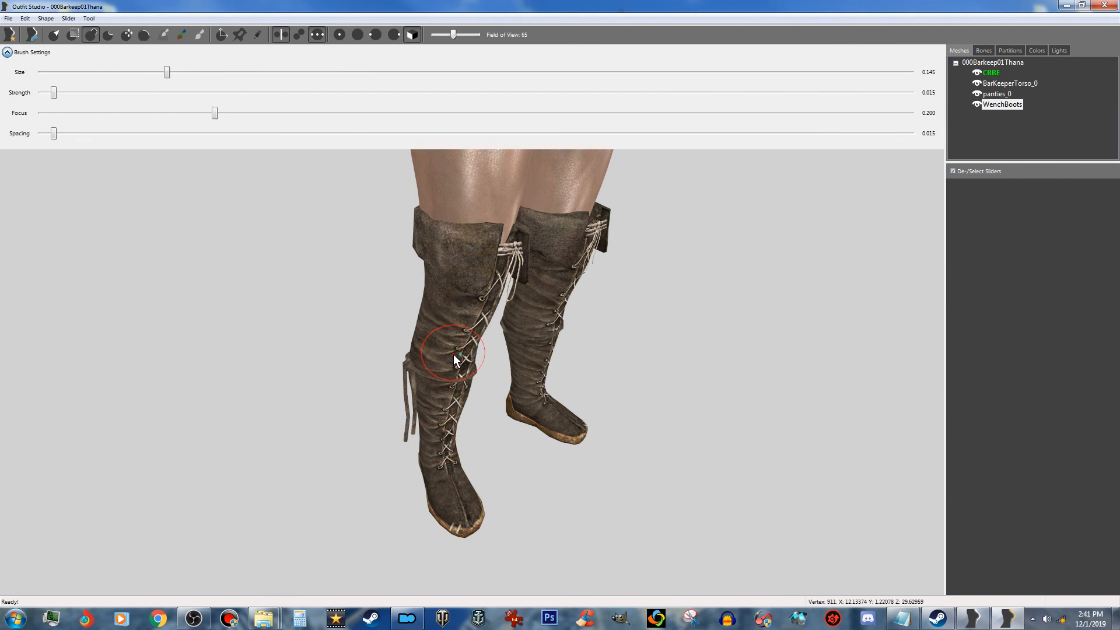
right_click_drag(439, 435, 361, 431)
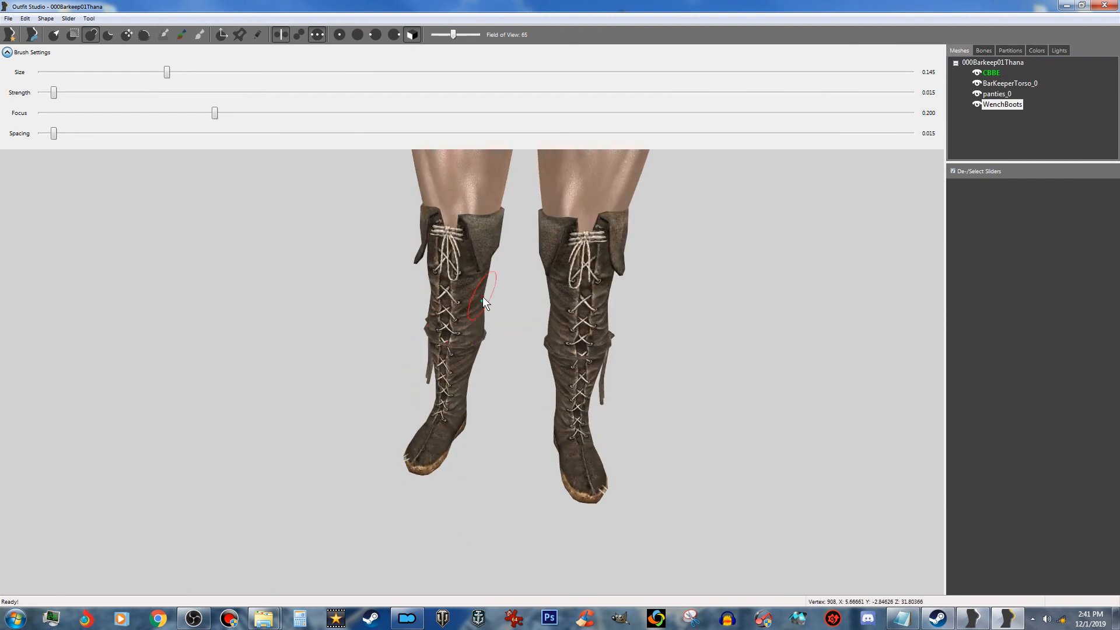
scroll(481, 343, "up", 4)
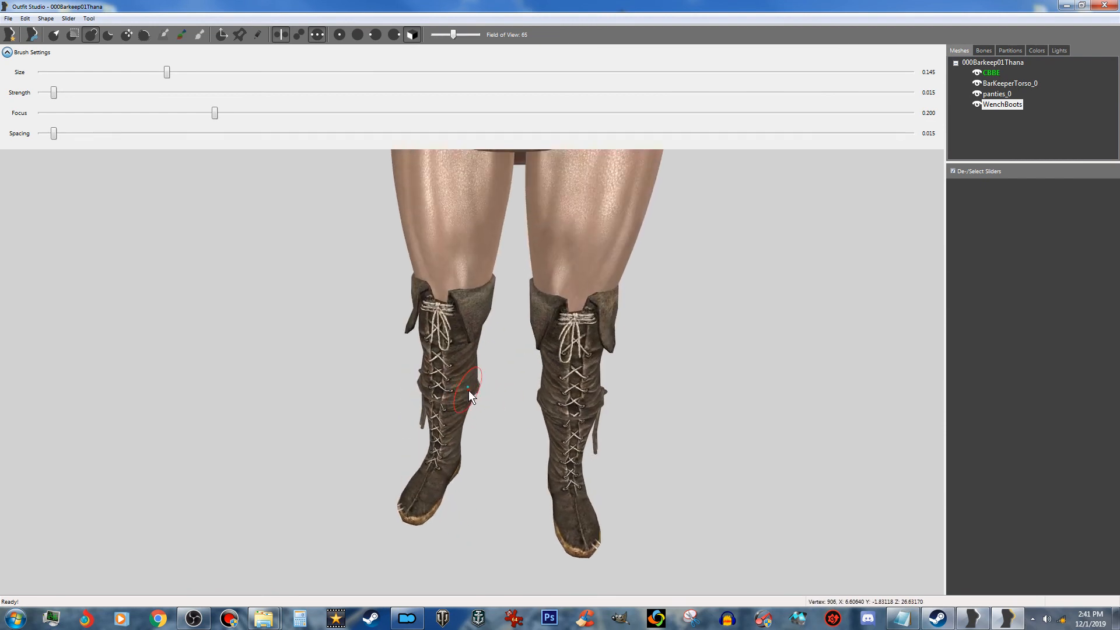
scroll(469, 390, "up", 1)
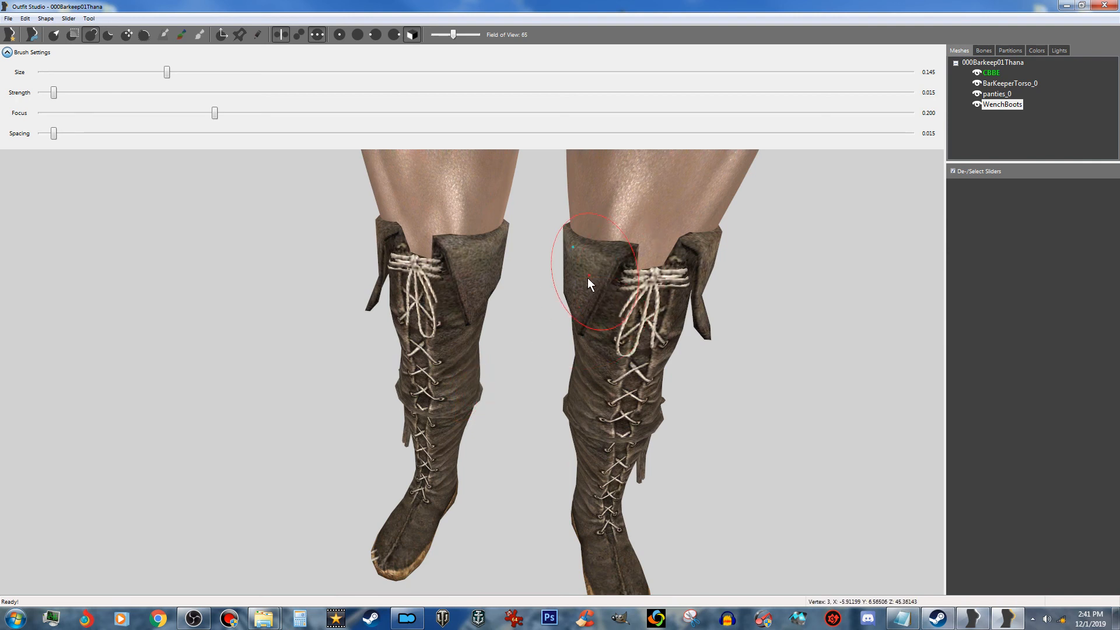
scroll(577, 271, "up", 2)
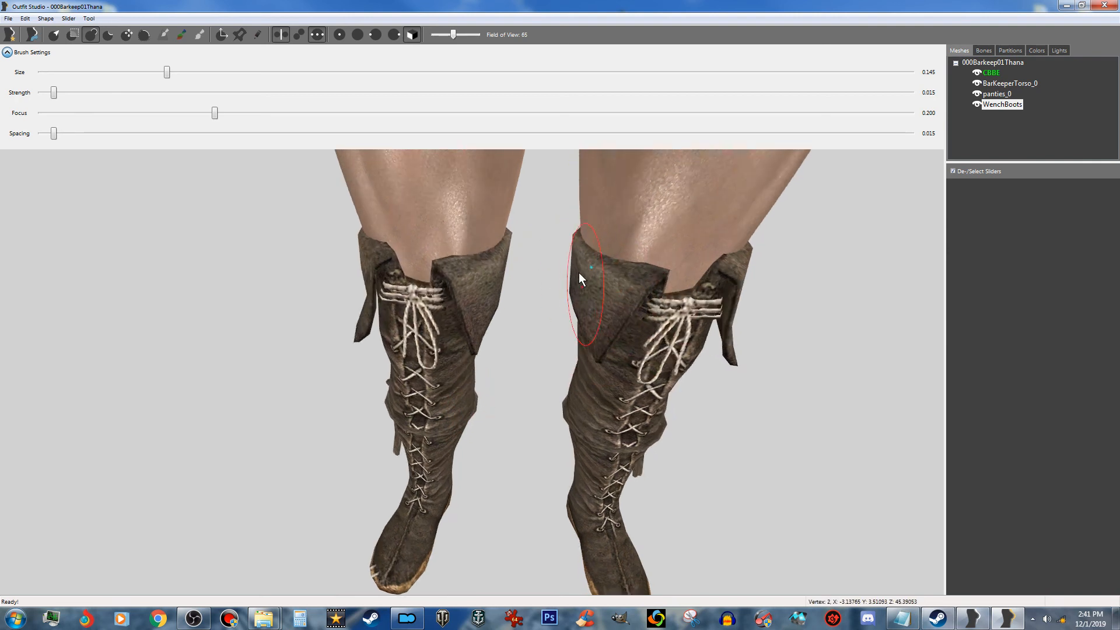
left_click_drag(587, 282, 599, 316)
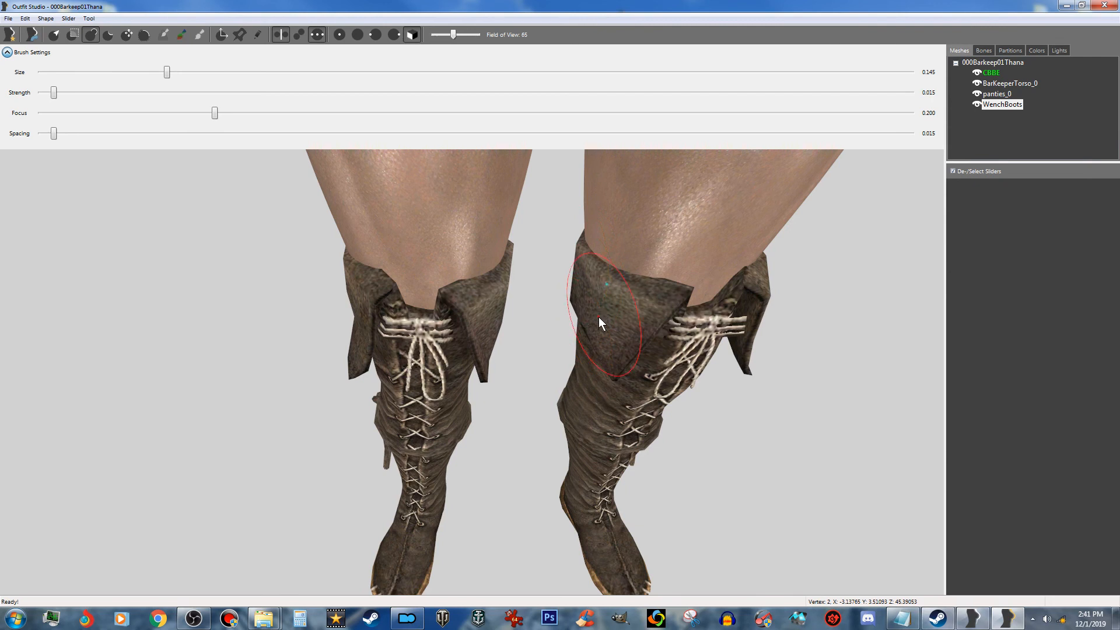
right_click_drag(435, 319, 557, 325)
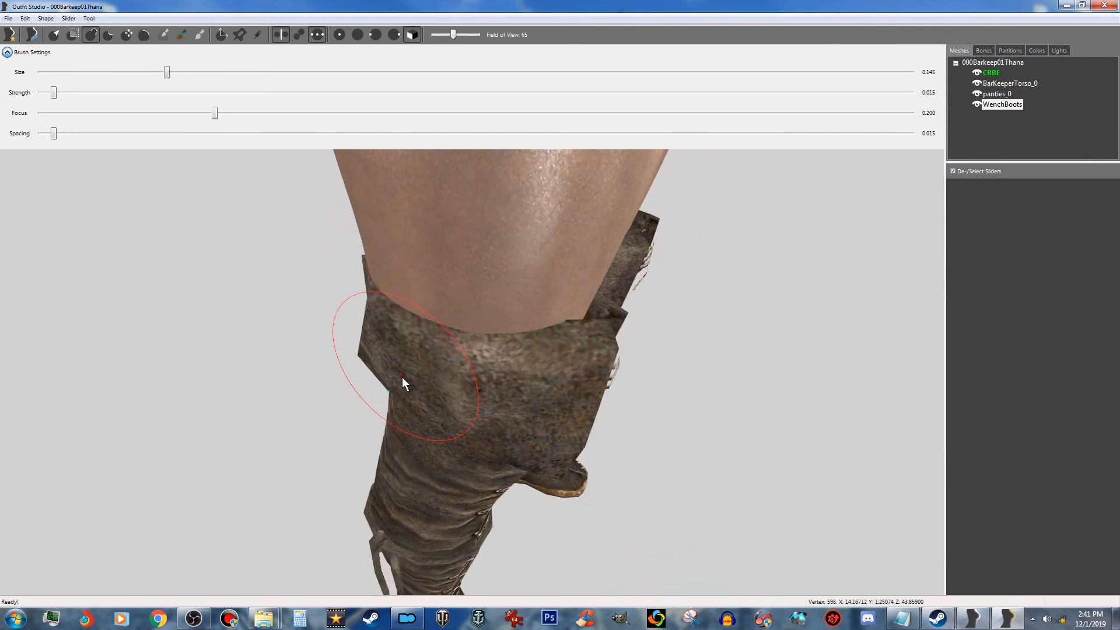
right_click_drag(383, 398, 467, 405)
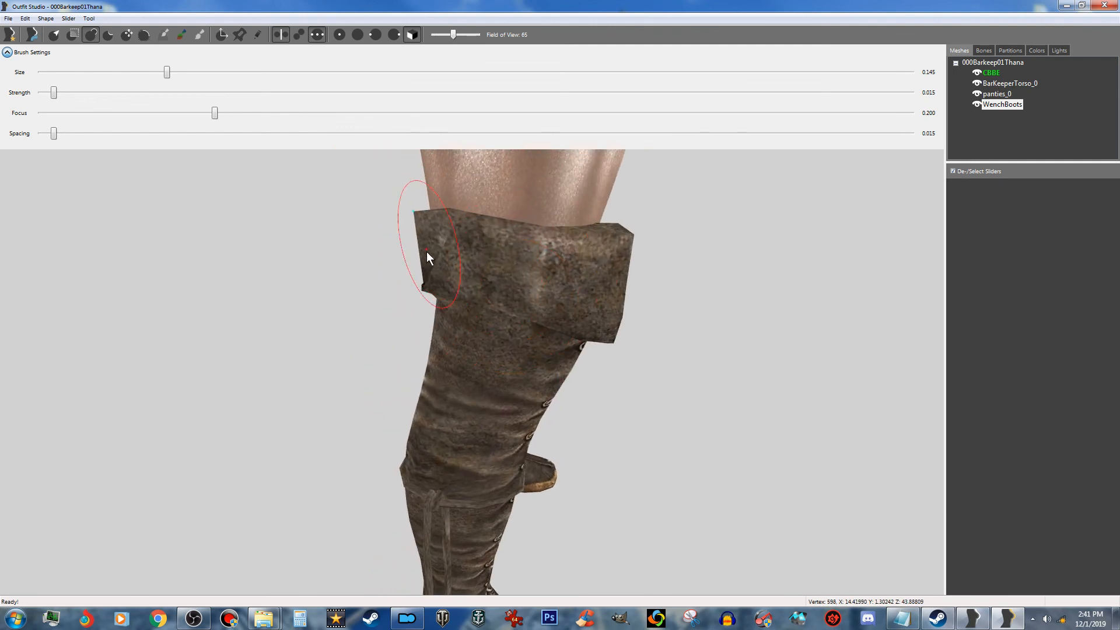
scroll(495, 363, "down", 3)
mouse_move(522, 373)
right_mouse_down()
mouse_move(615, 384)
mouse_move(468, 382)
right_mouse_up()
scroll(550, 369, "down", 2)
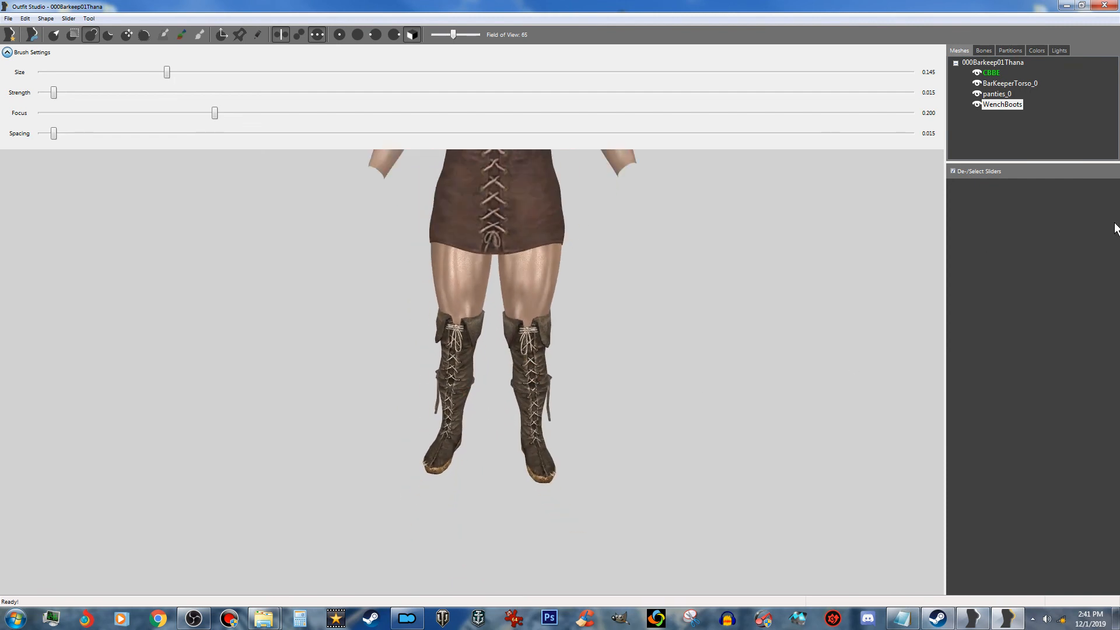
Step: Delete the CBBE, BarKeeperTorso_0 and panties_0 shapes, leaving only WenchBoots in the project
left_click(996, 85, "ctrl")
left_click(996, 72, "ctrl")
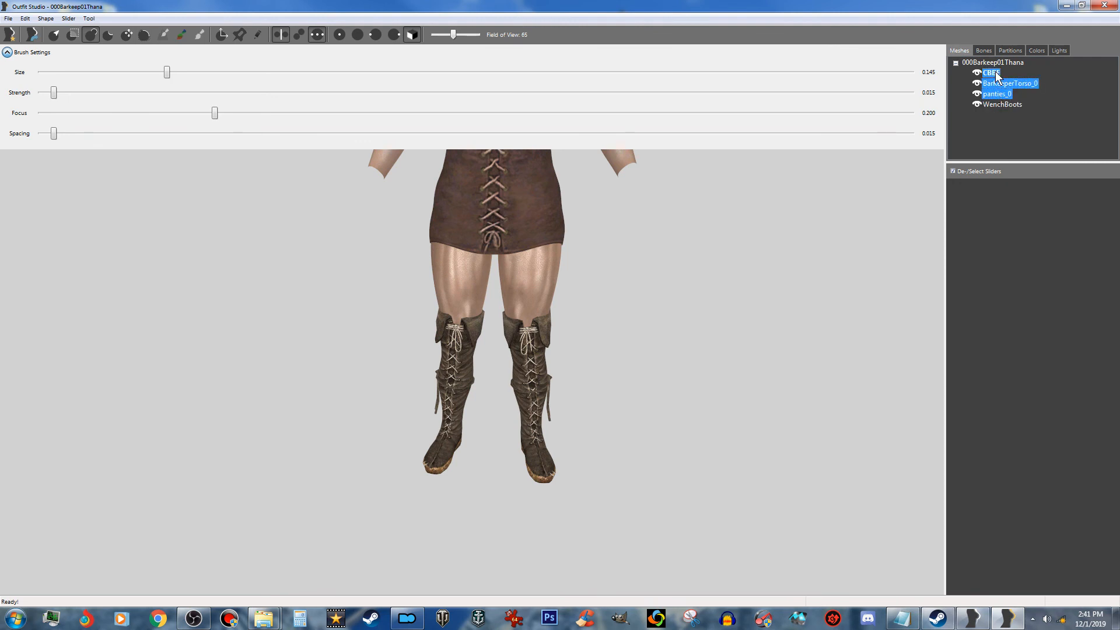
right_click(995, 71)
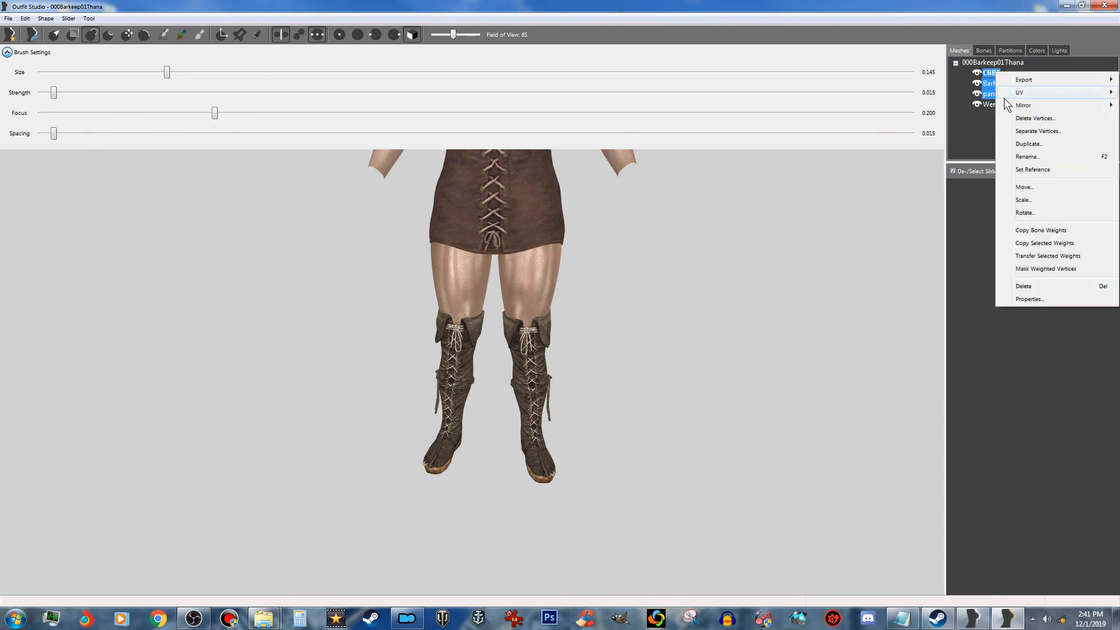
left_click(1031, 292)
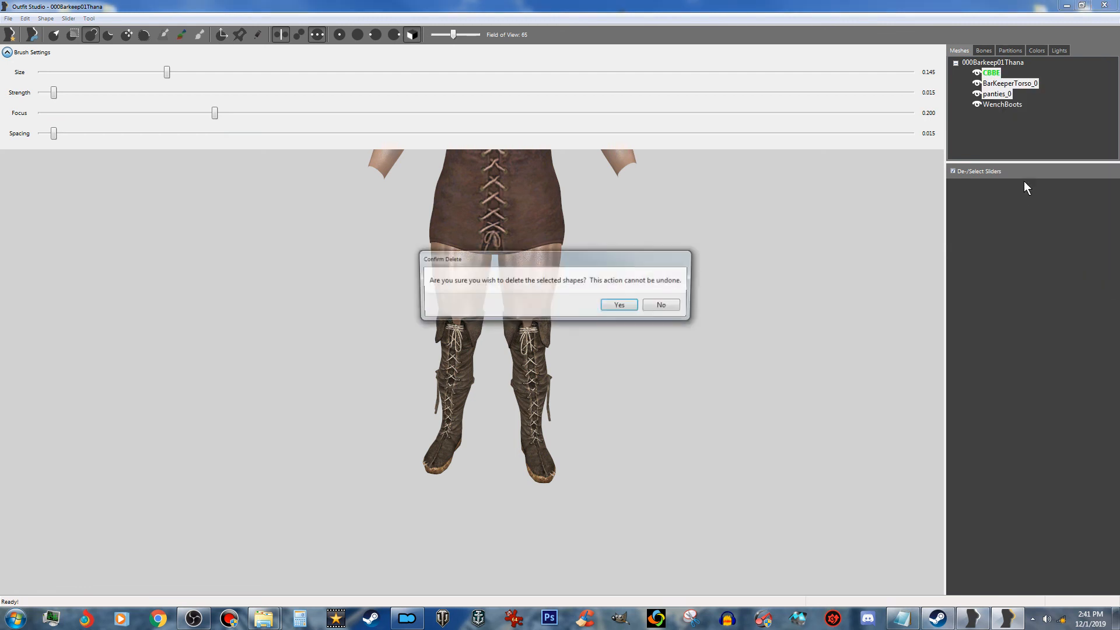
left_click(621, 305)
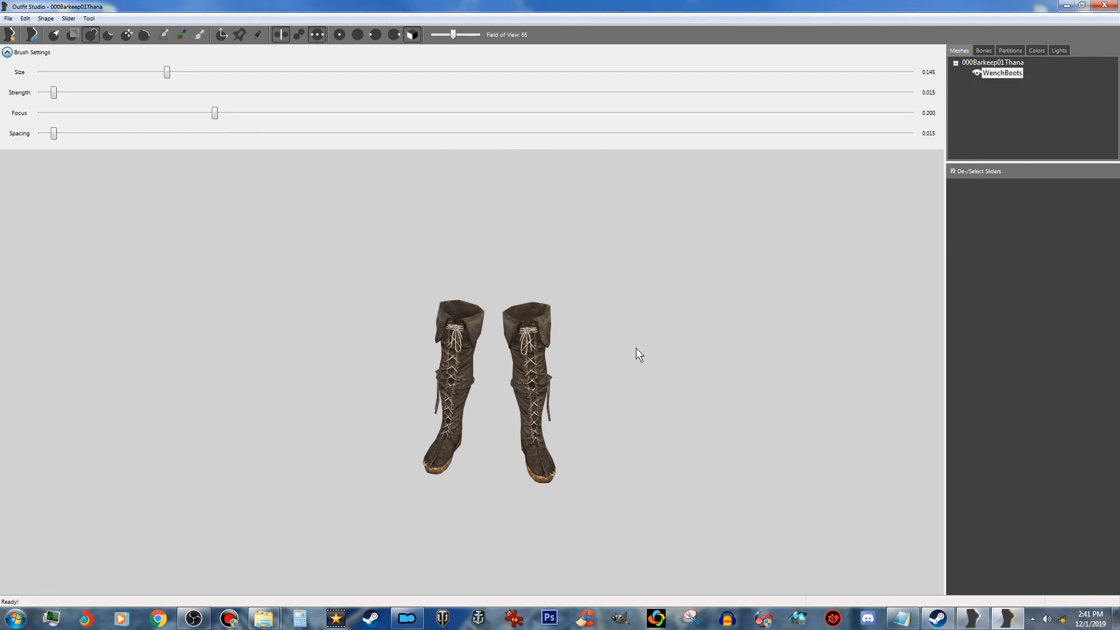
Step: Conform the selected WenchBoots shape, conform all shapes, and set the base shape
left_click(68, 18)
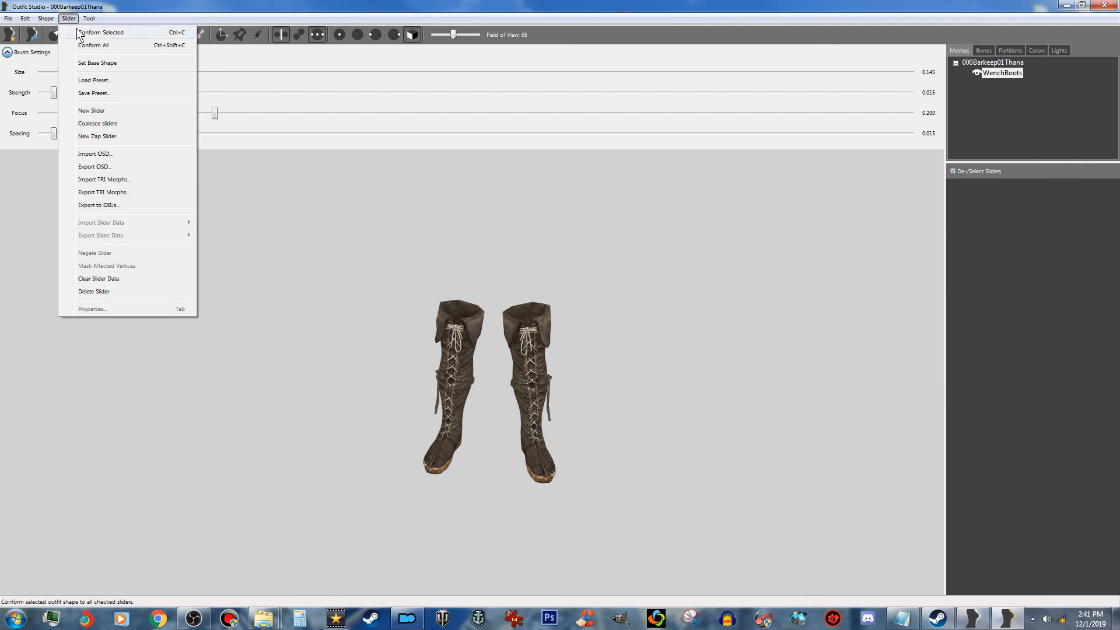
left_click(79, 33)
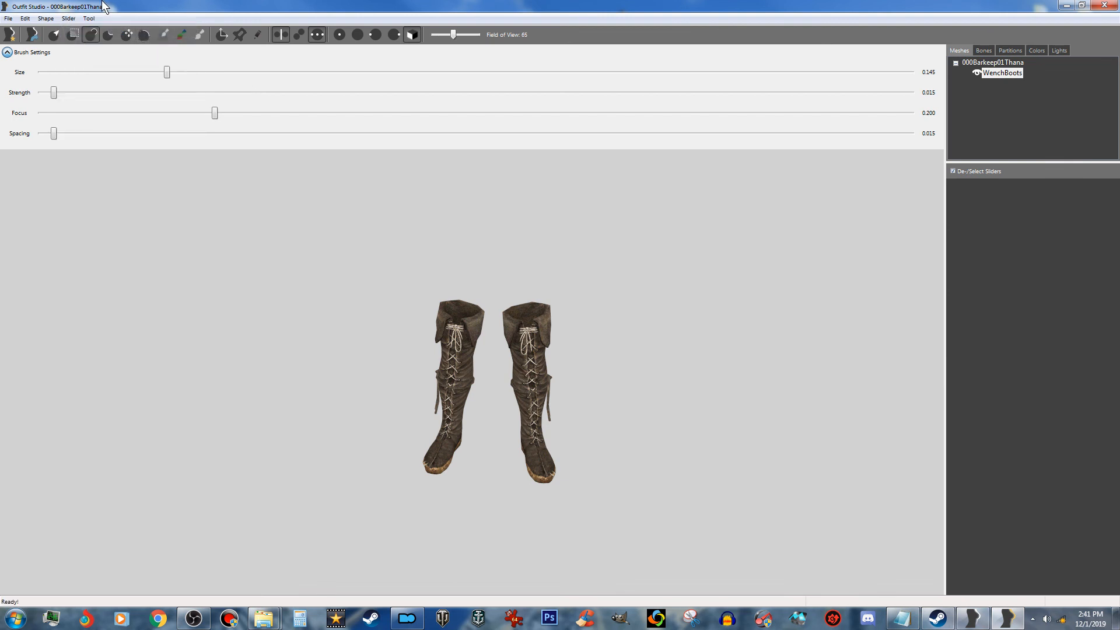
left_click(68, 20)
left_click(88, 46)
left_click(69, 19)
left_click(89, 63)
Step: Start saving the project as a new one with the display name 000Barkeep01ThanaBoots
left_click(8, 18)
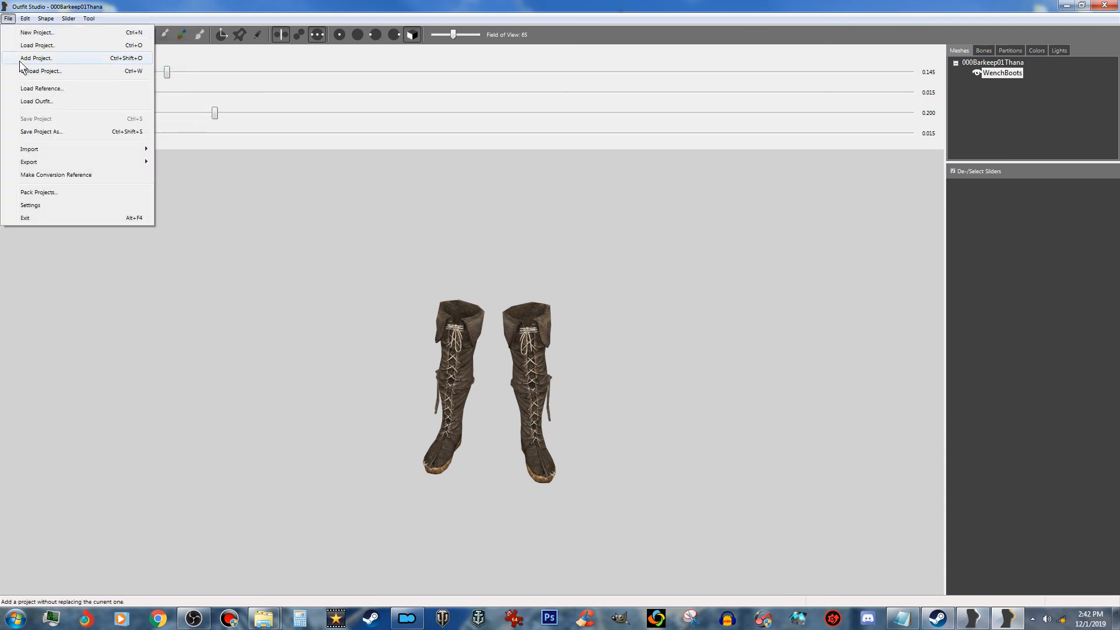
left_click(36, 132)
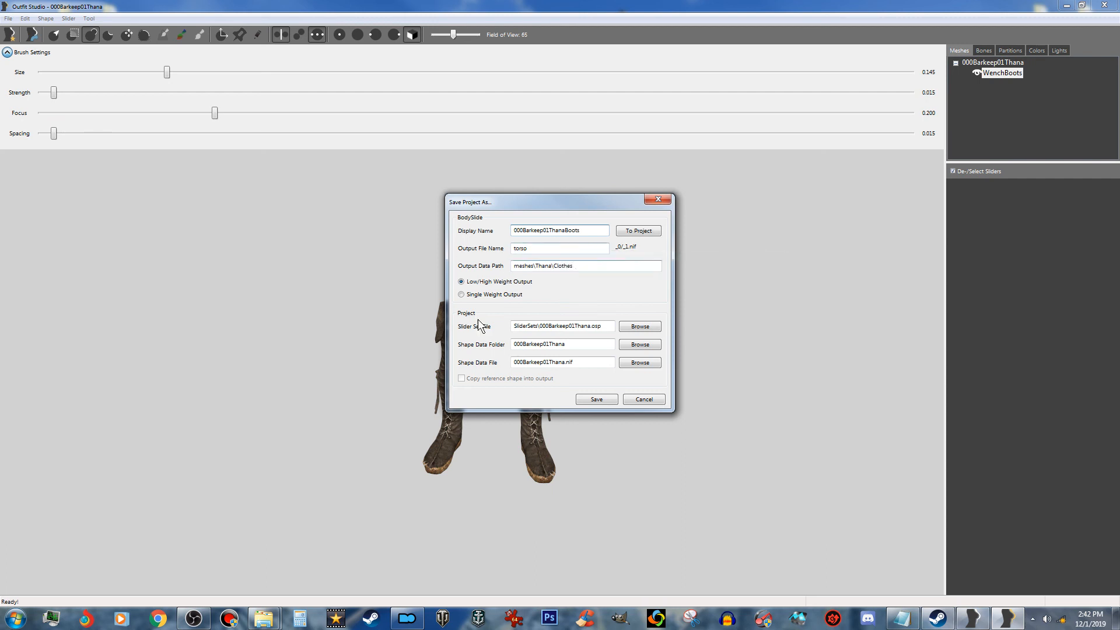
Step: Switch to File Explorer, open the Thana\Clothes meshes folder, and copy the base name shoes from shoes_1.nif, leaving the file unrenamed
mouse_move(274, 623)
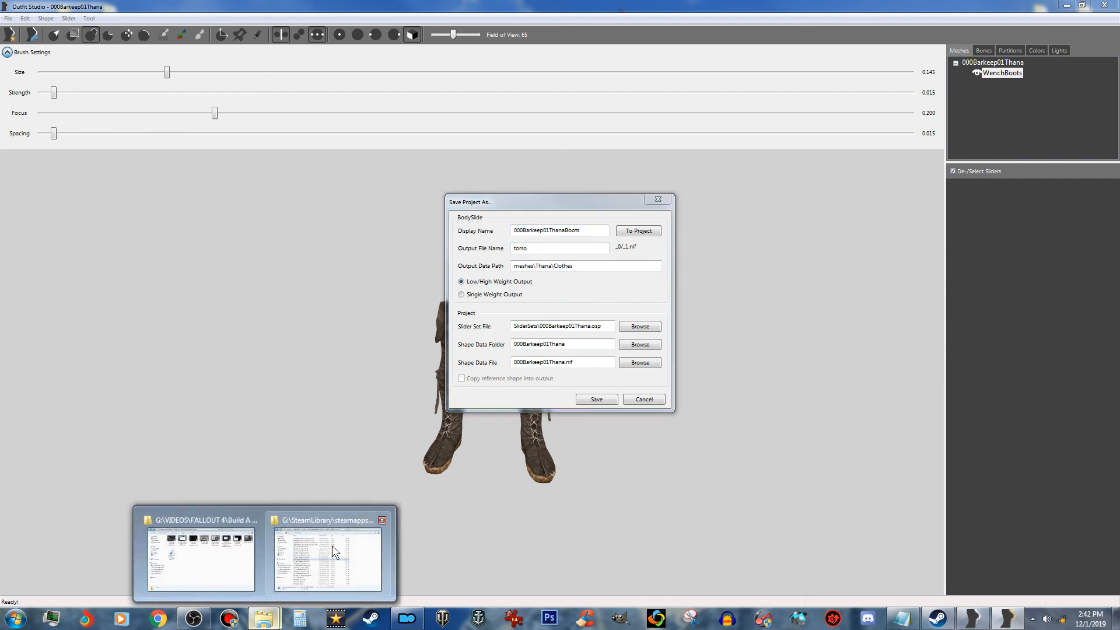
left_click(331, 546)
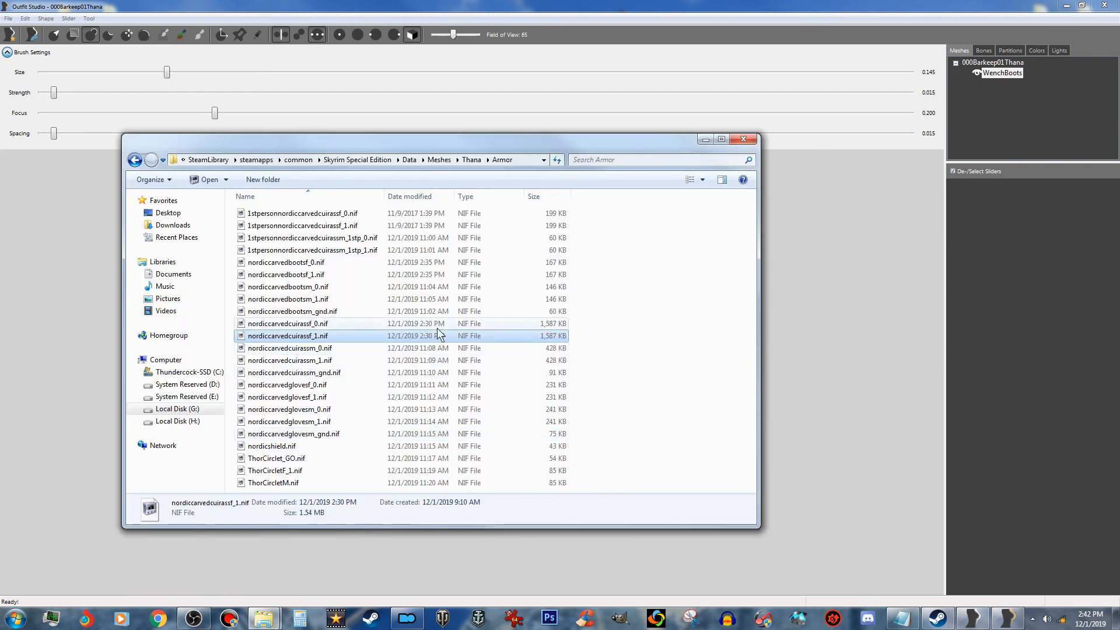
left_click(471, 160)
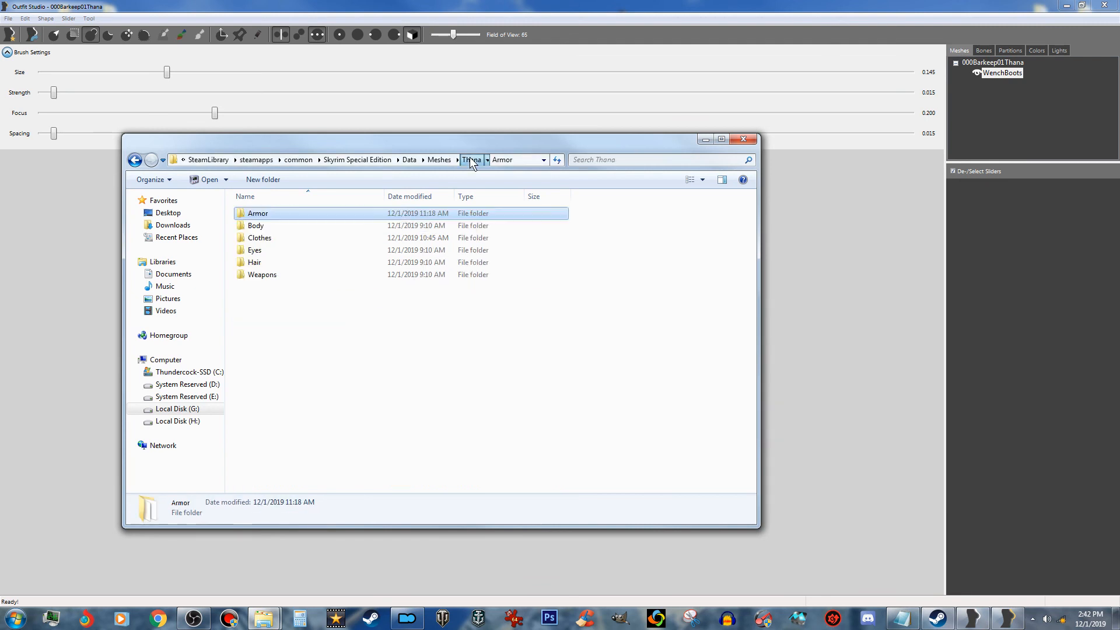
double_click(284, 238)
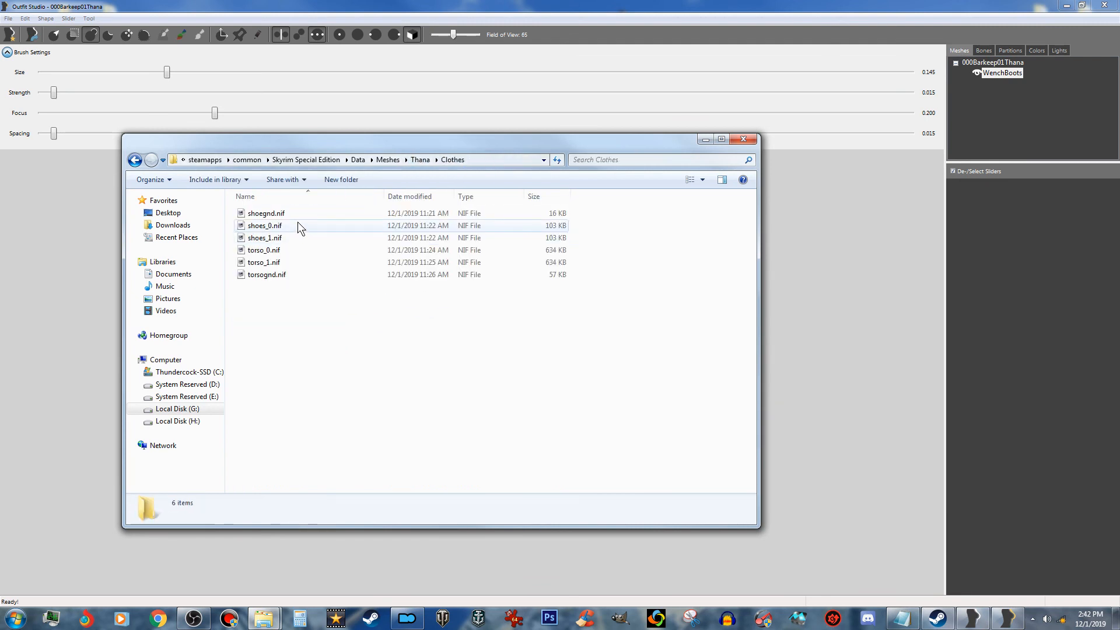
left_click(264, 240)
left_click(263, 238)
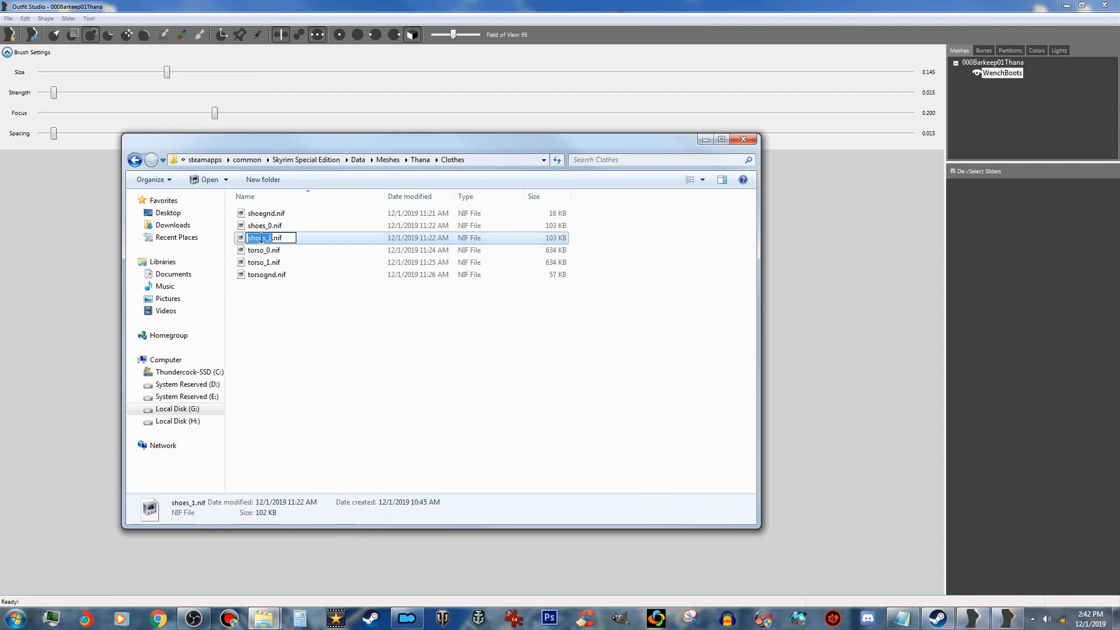
left_click_drag(265, 238, 252, 240)
right_click(261, 240)
left_click(285, 279)
left_click(368, 329)
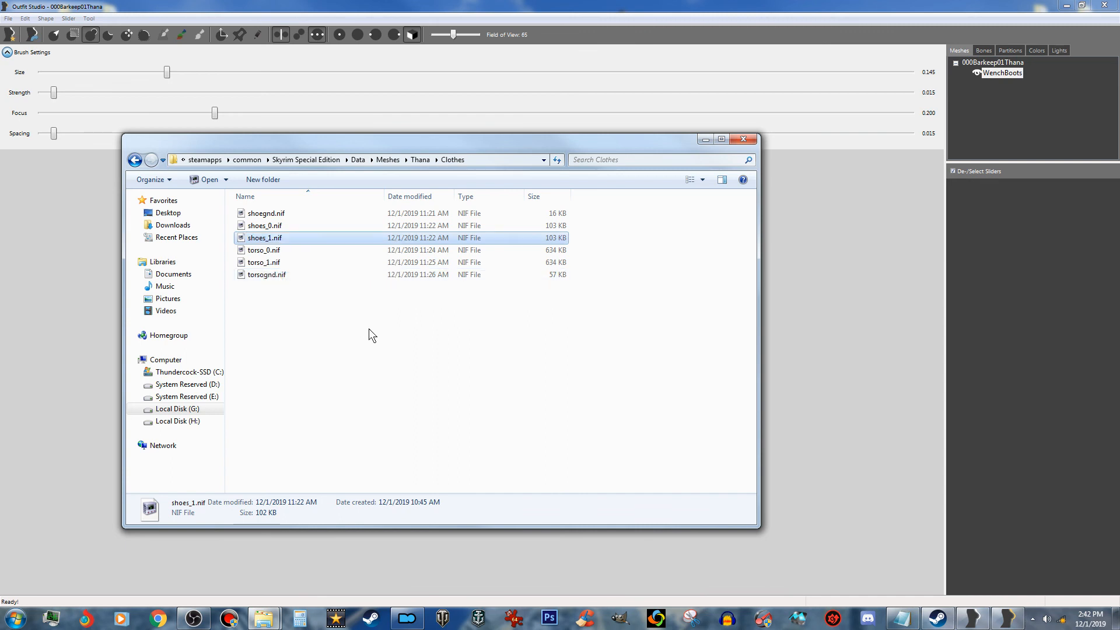
left_click(369, 328)
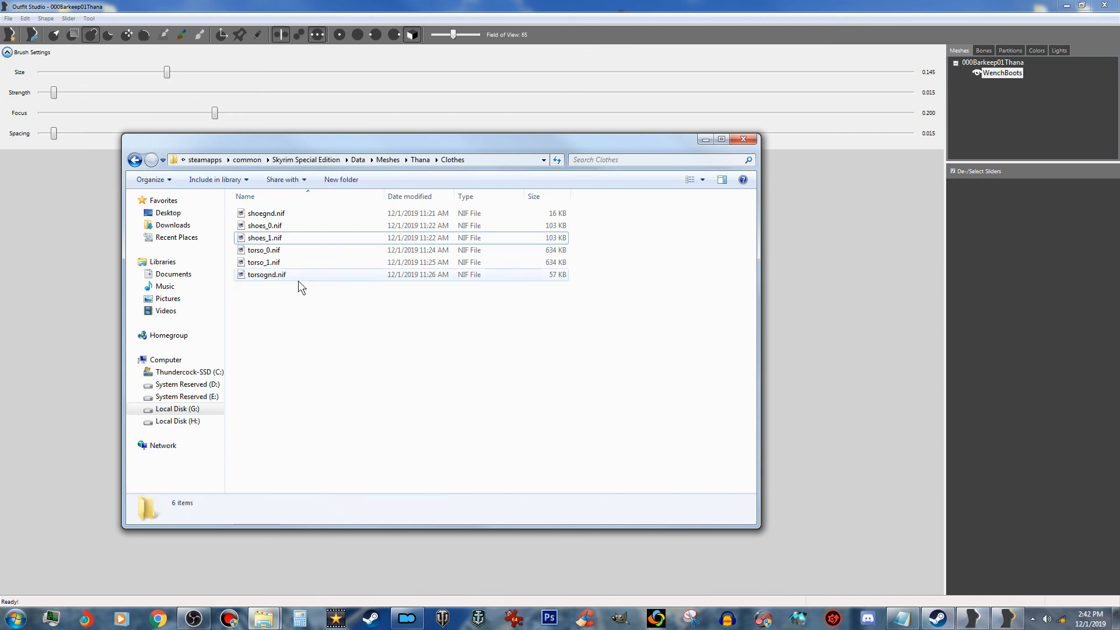
Step: Return to Outfit Studio and set the project's output file name to the copied name shoes
left_click(706, 139)
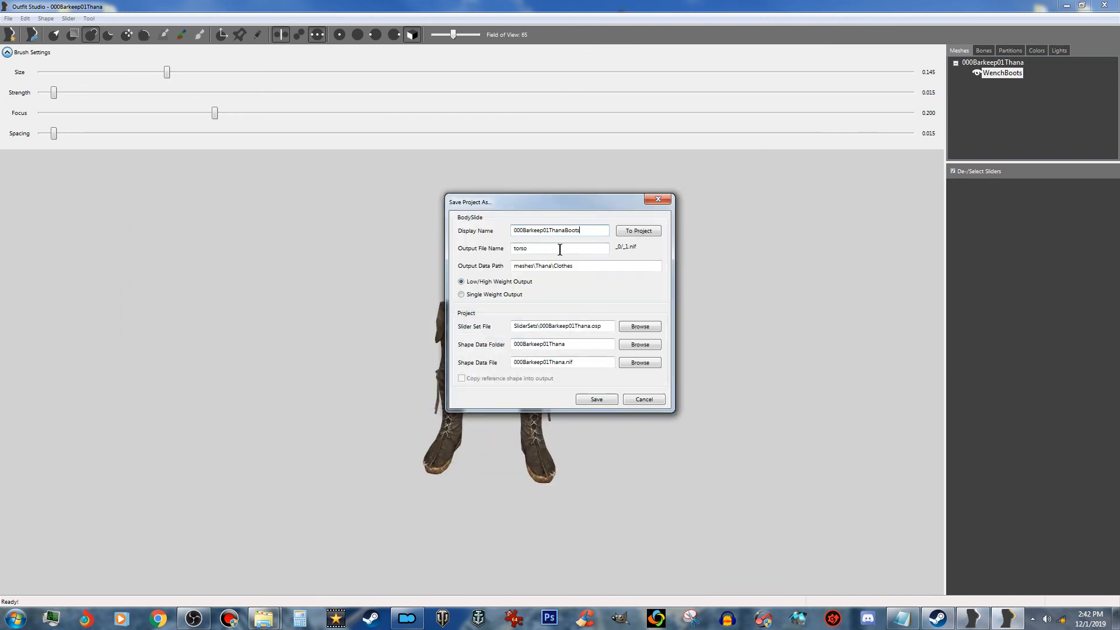
left_click_drag(560, 250, 496, 251)
right_click(531, 256)
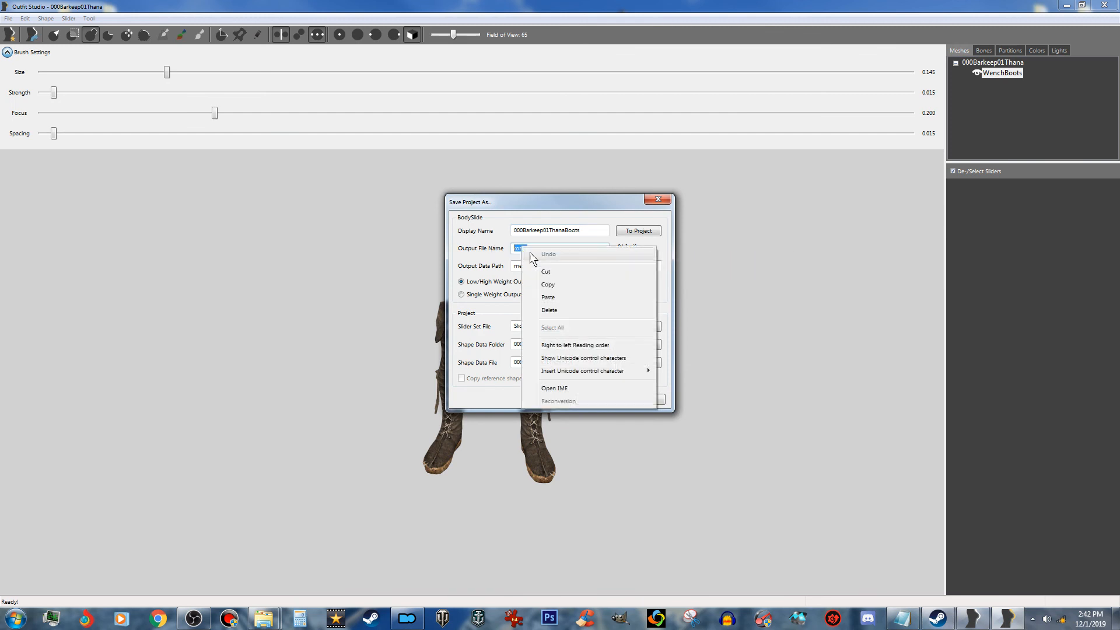
left_click(548, 297)
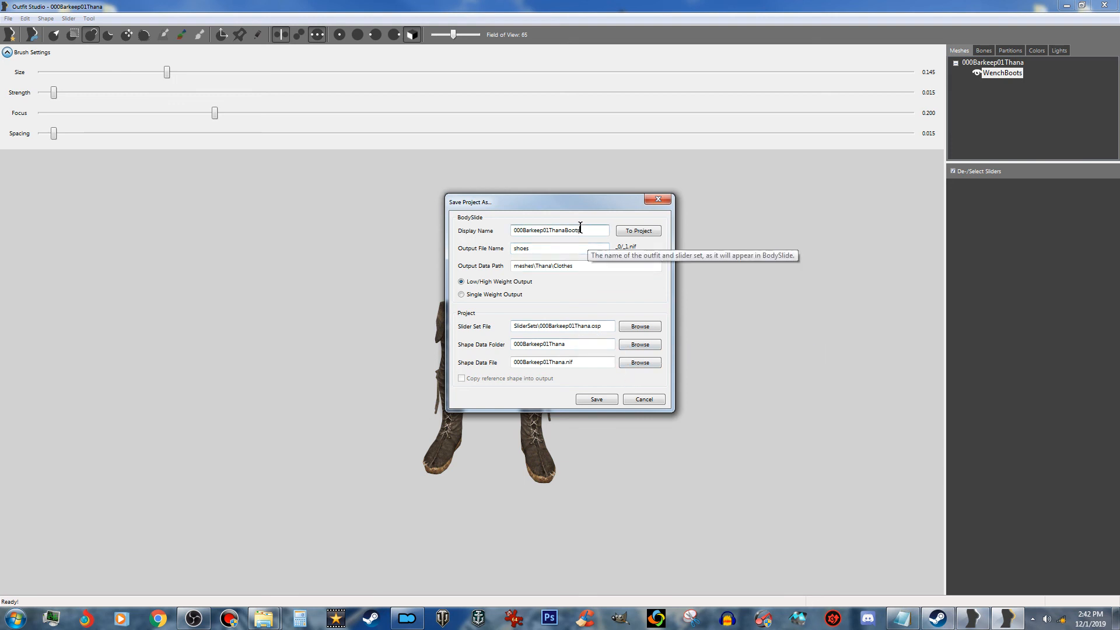
Step: Save the project with its slider set and shape data named after 000Barkeep01ThanaBoots, and close Outfit Studio and BodySlide
left_click(638, 231)
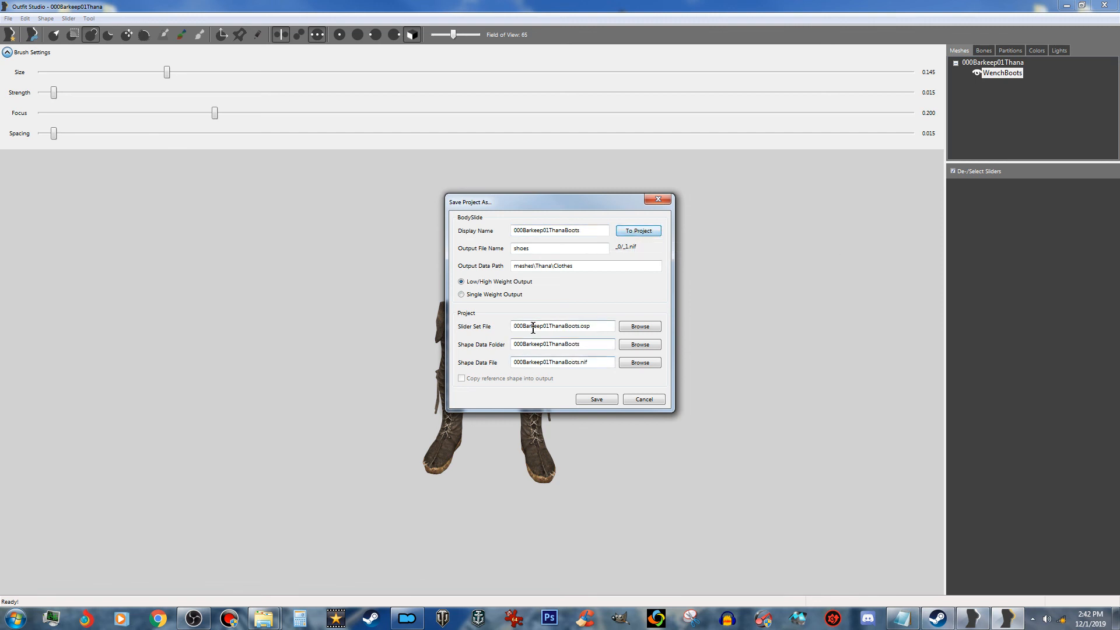
left_click(597, 399)
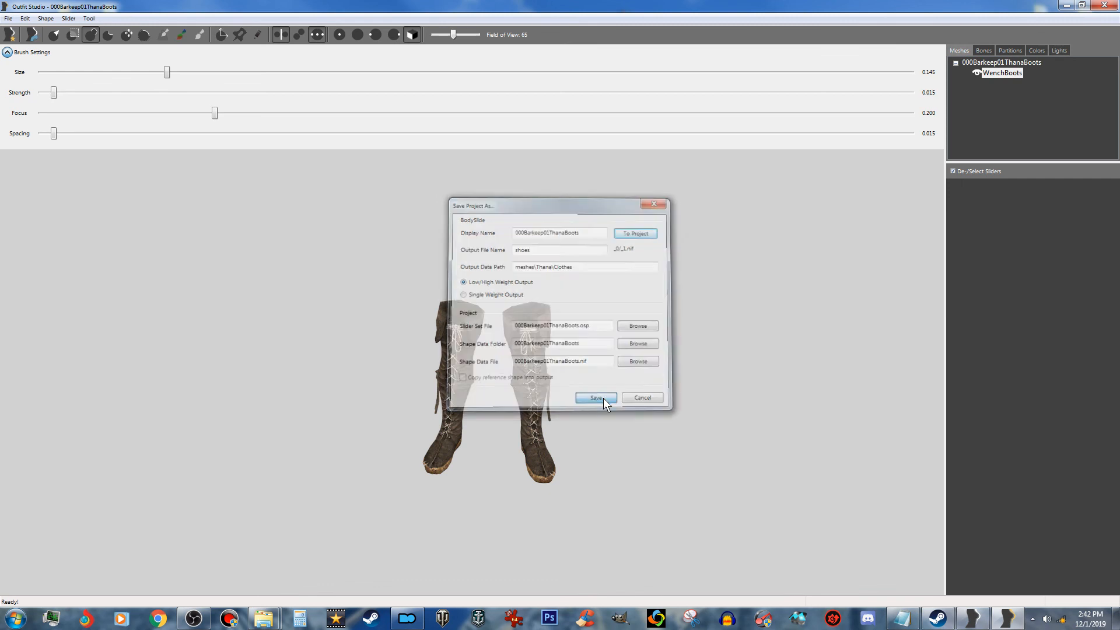
left_click(1103, 7)
left_click(649, 81)
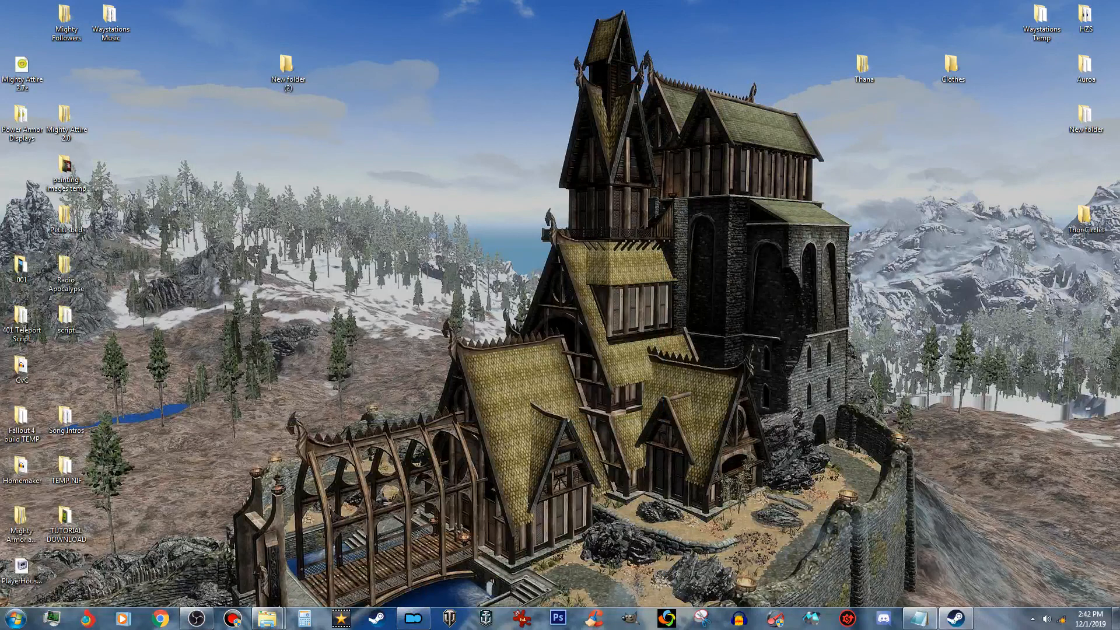
Step: Reopen BodySlide, preview the 000Barkeep01Thana outfit from several angles, and build it
left_click(394, 100)
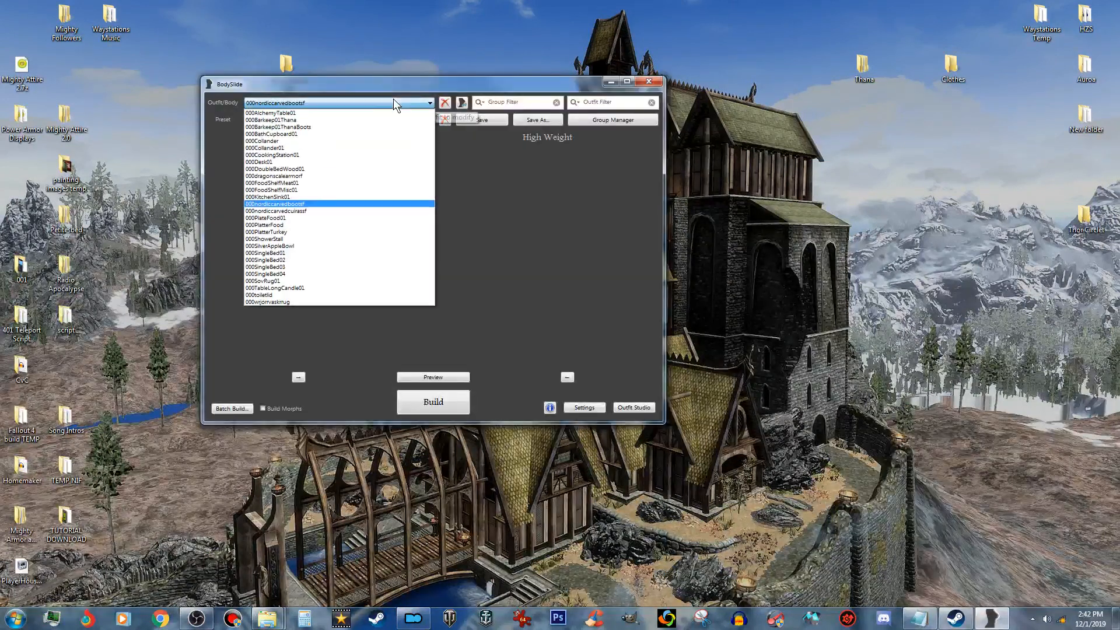
left_click(336, 119)
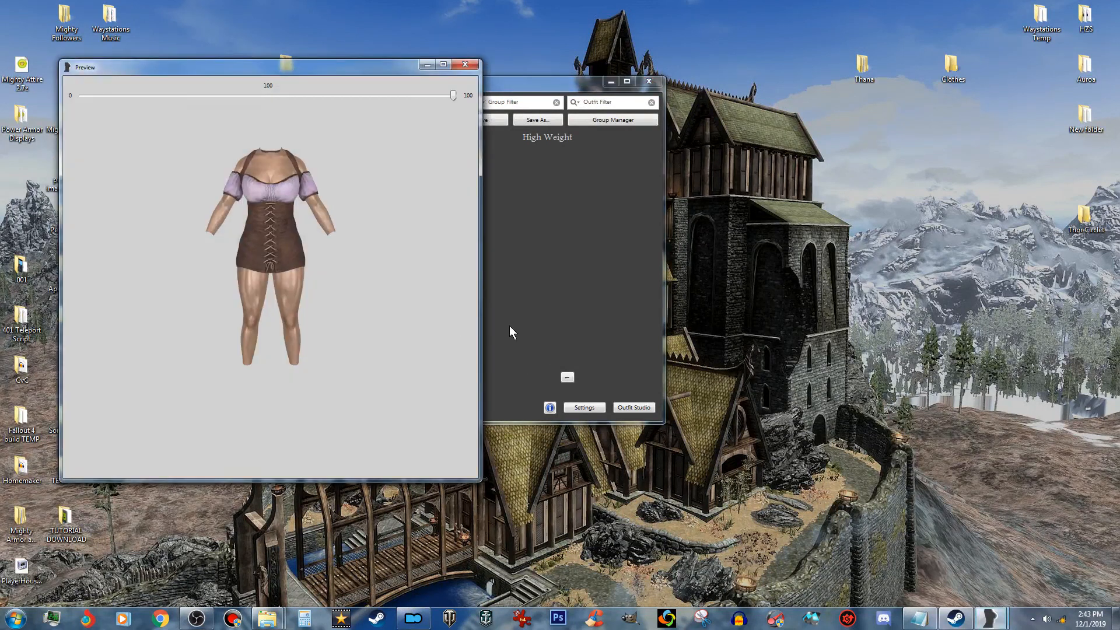
left_click_drag(190, 285, 247, 313)
left_click(465, 65)
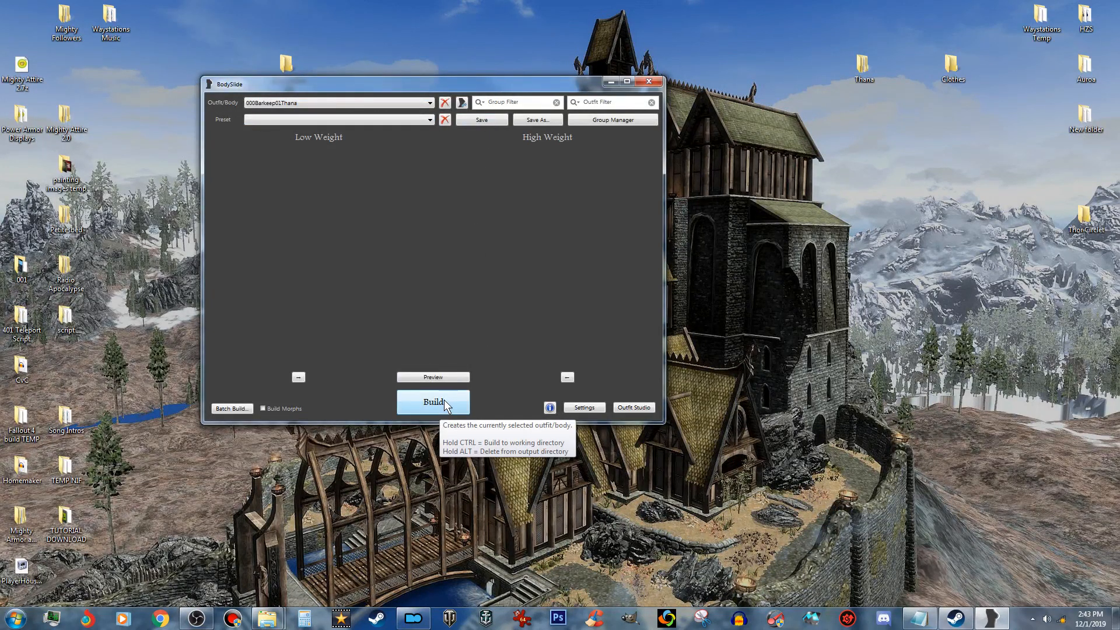
left_click(444, 400)
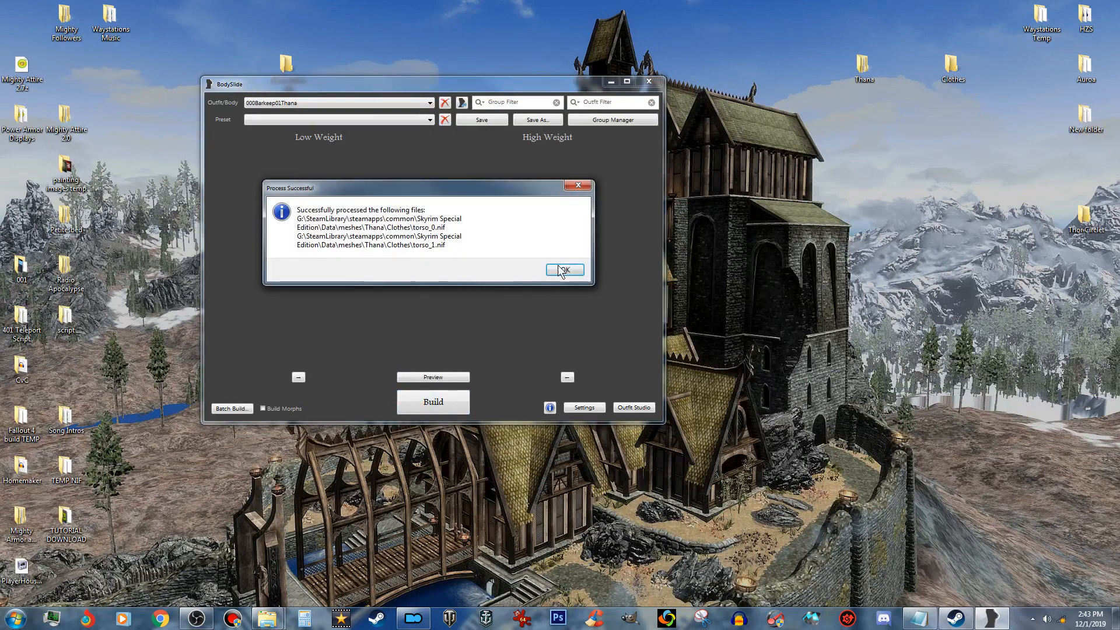
left_click(561, 270)
Step: Preview and build the 000Barkeep01ThanaBoots outfit, and close BodySlide
left_click(430, 103)
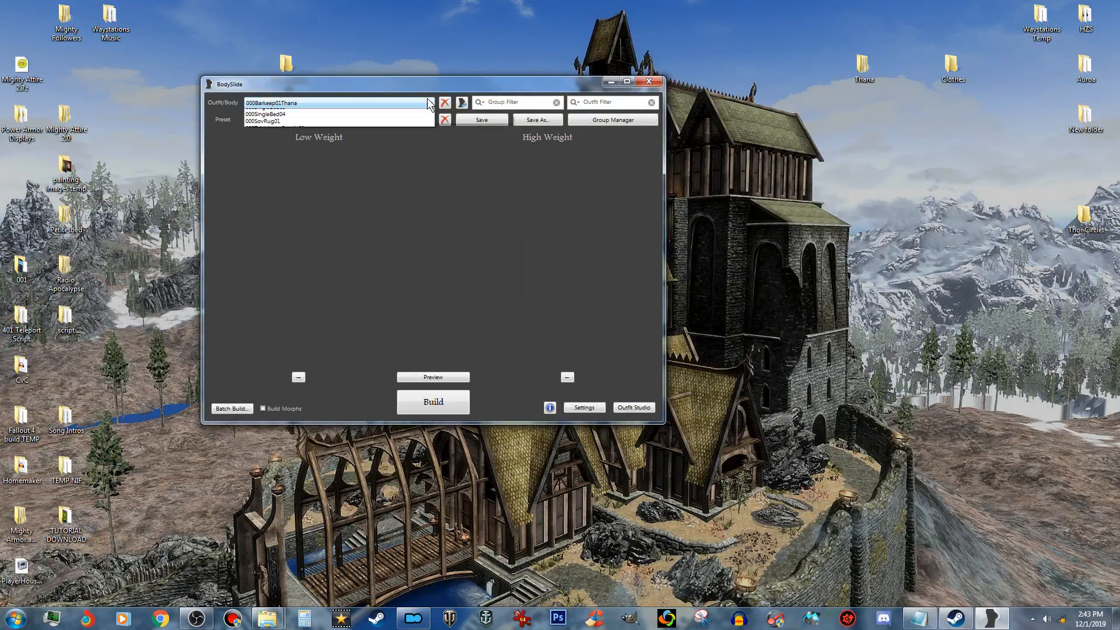
left_click(416, 126)
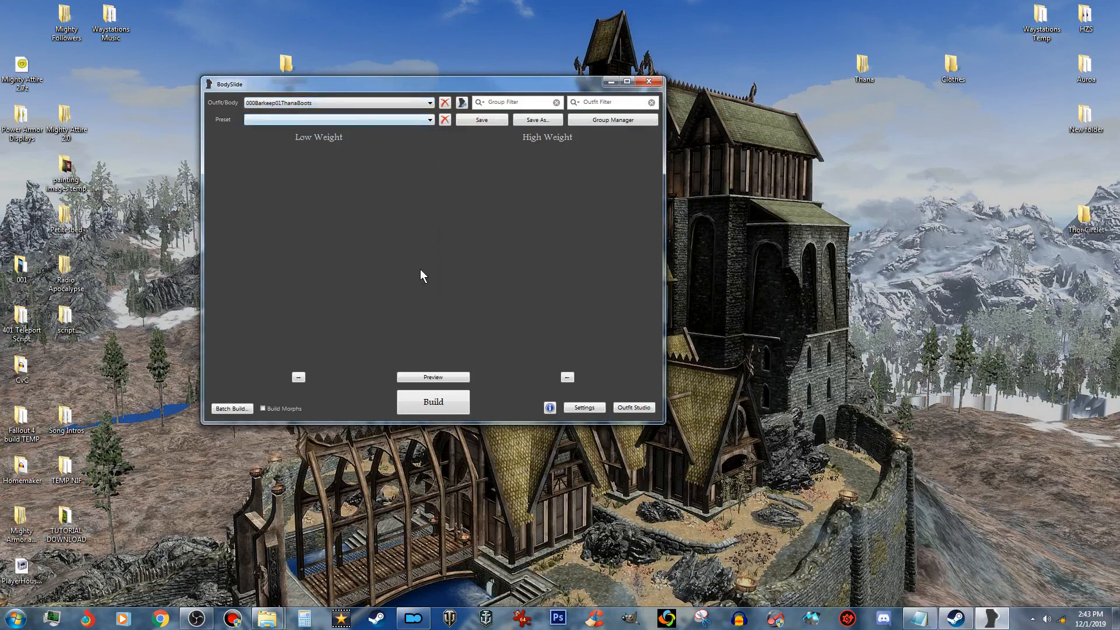
left_click(439, 377)
left_click_drag(353, 302, 419, 98)
left_click(470, 65)
left_click(445, 400)
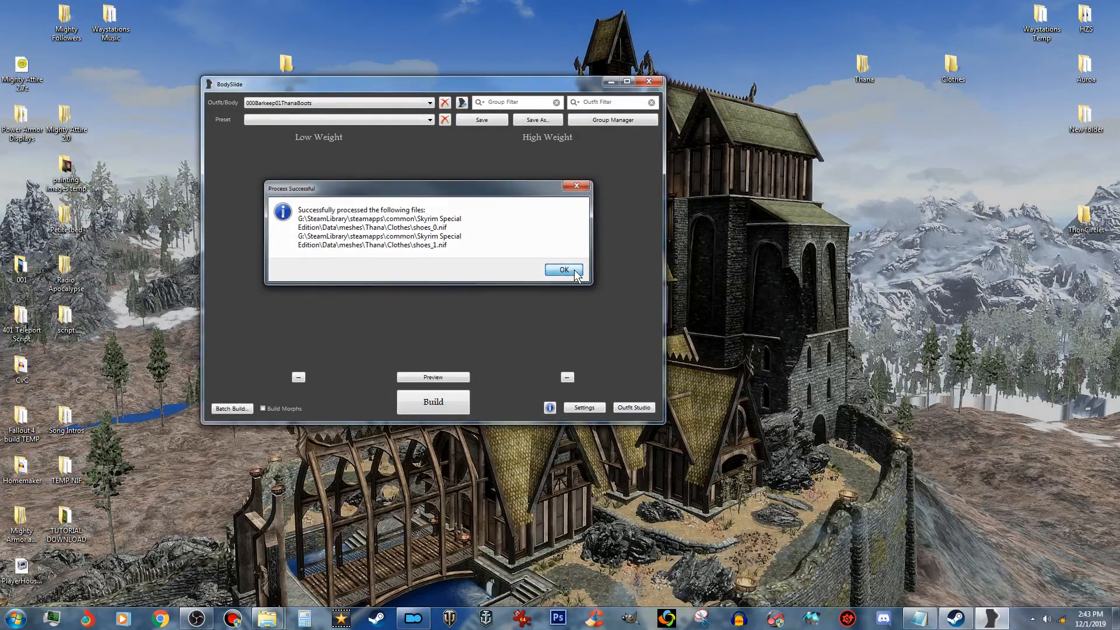
left_click(575, 274)
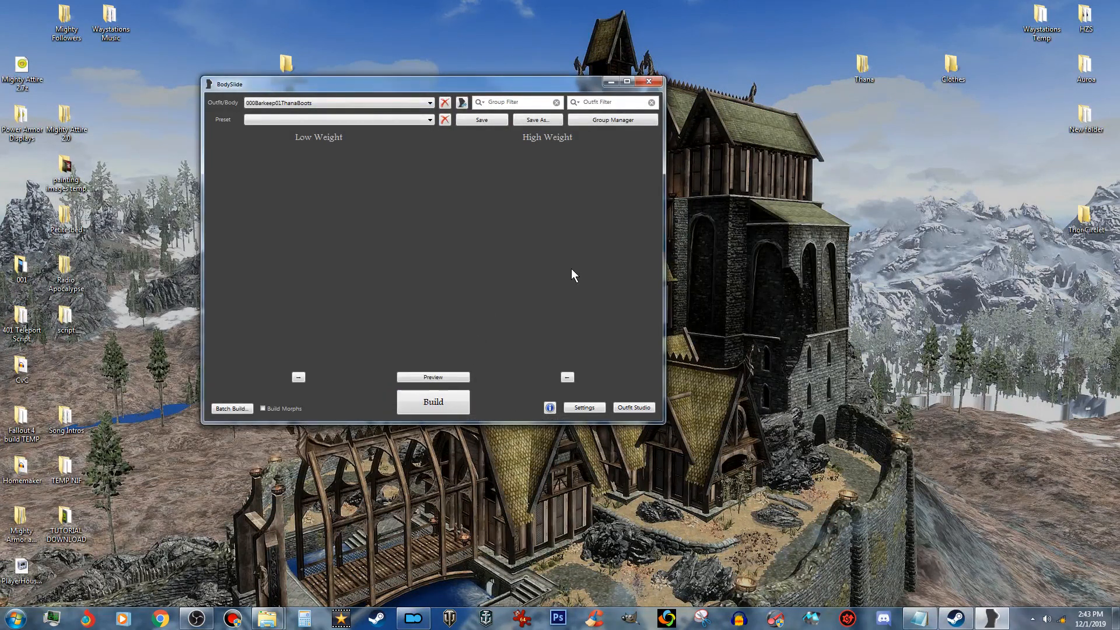
left_click(645, 81)
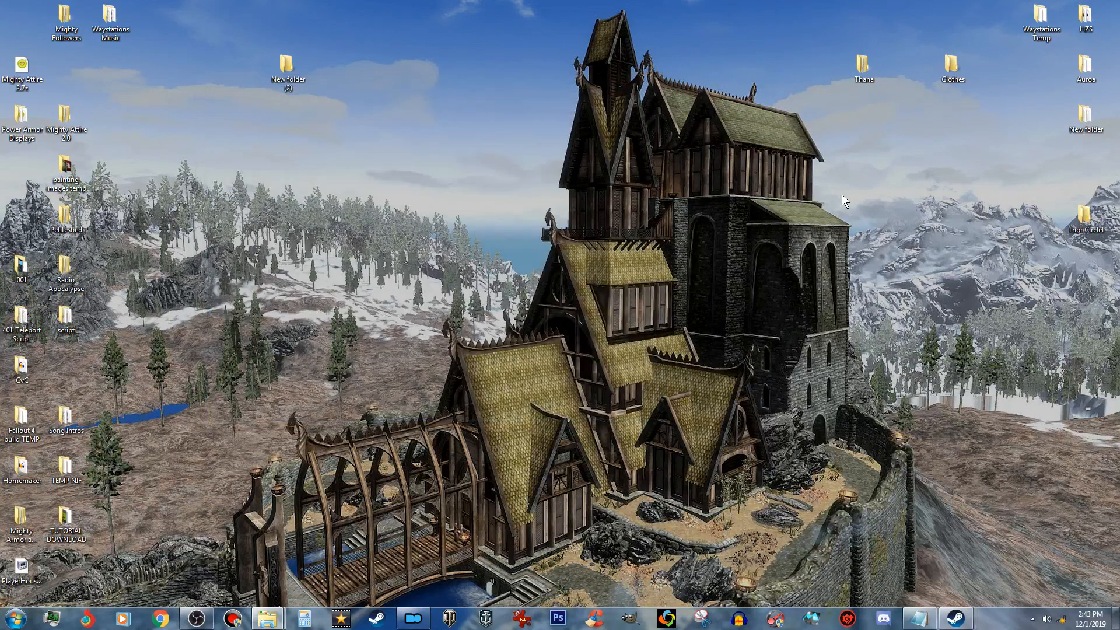